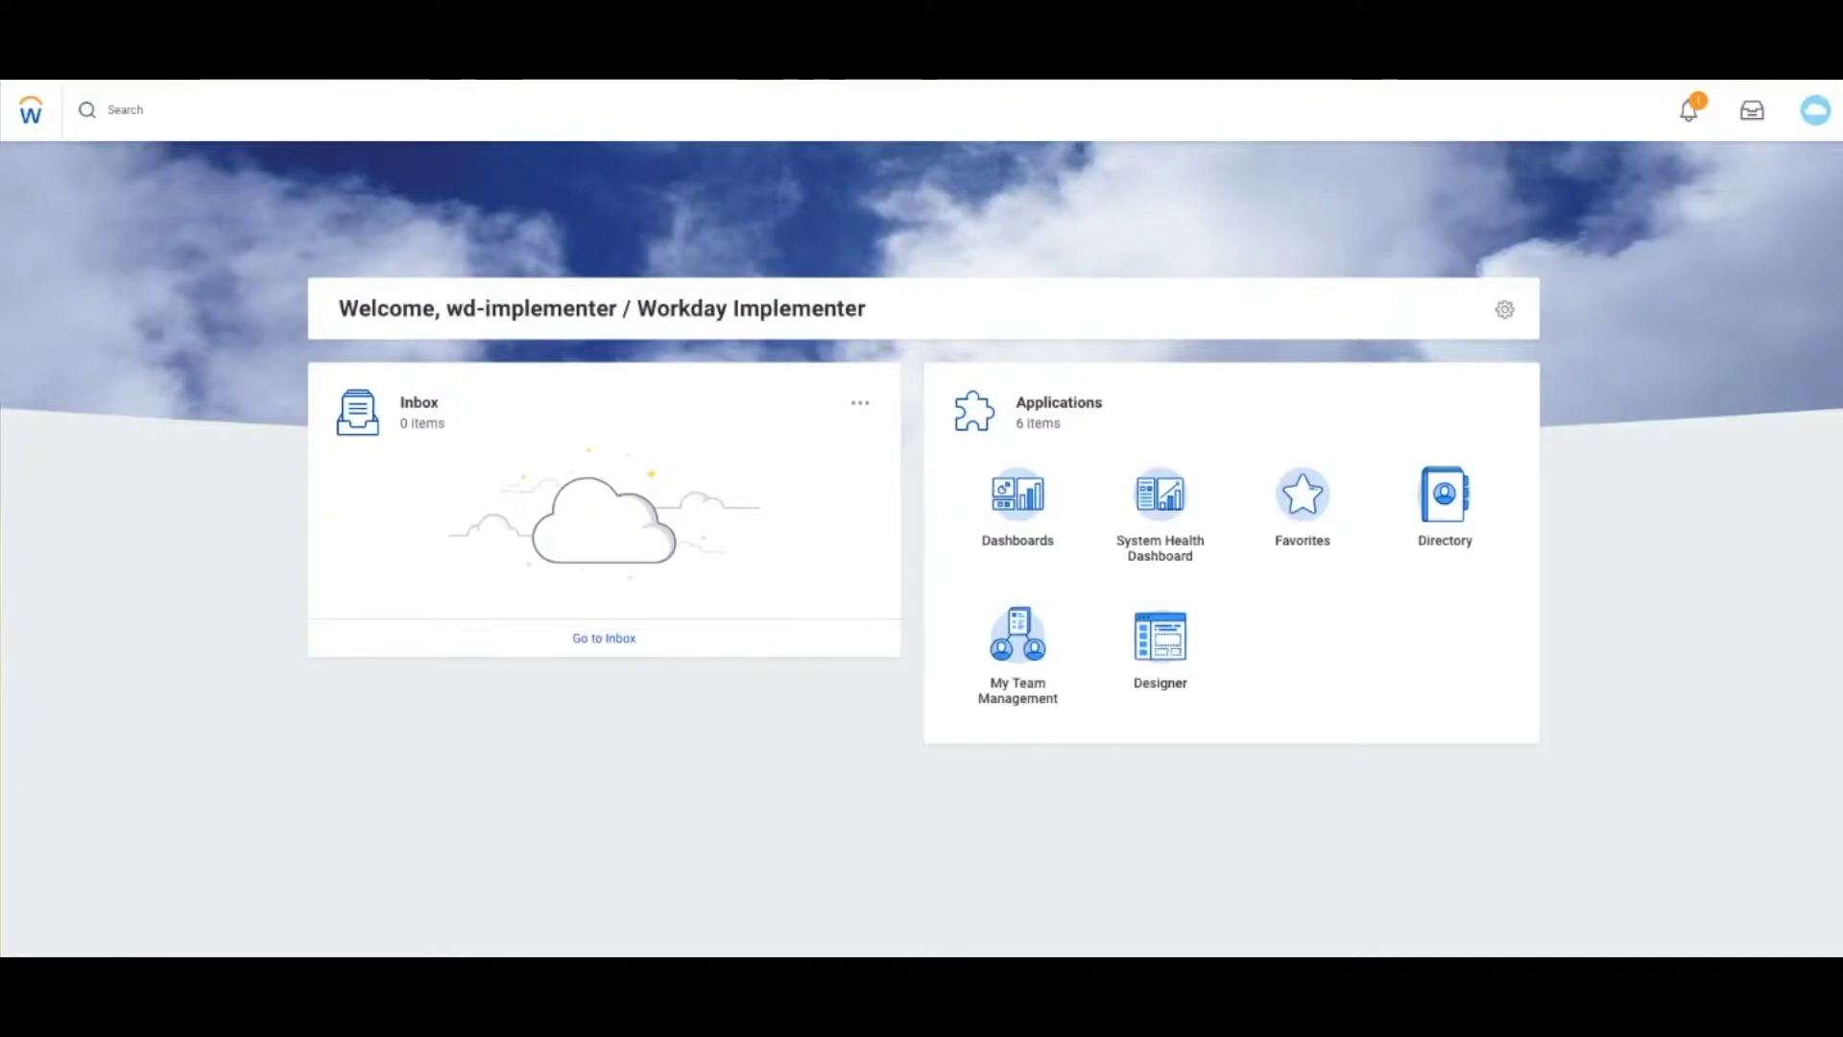
# Step: Search 'cre' and open the Create Work Schedule Calendar task
pyautogui.click(125, 109)
pyautogui.write('cre work')
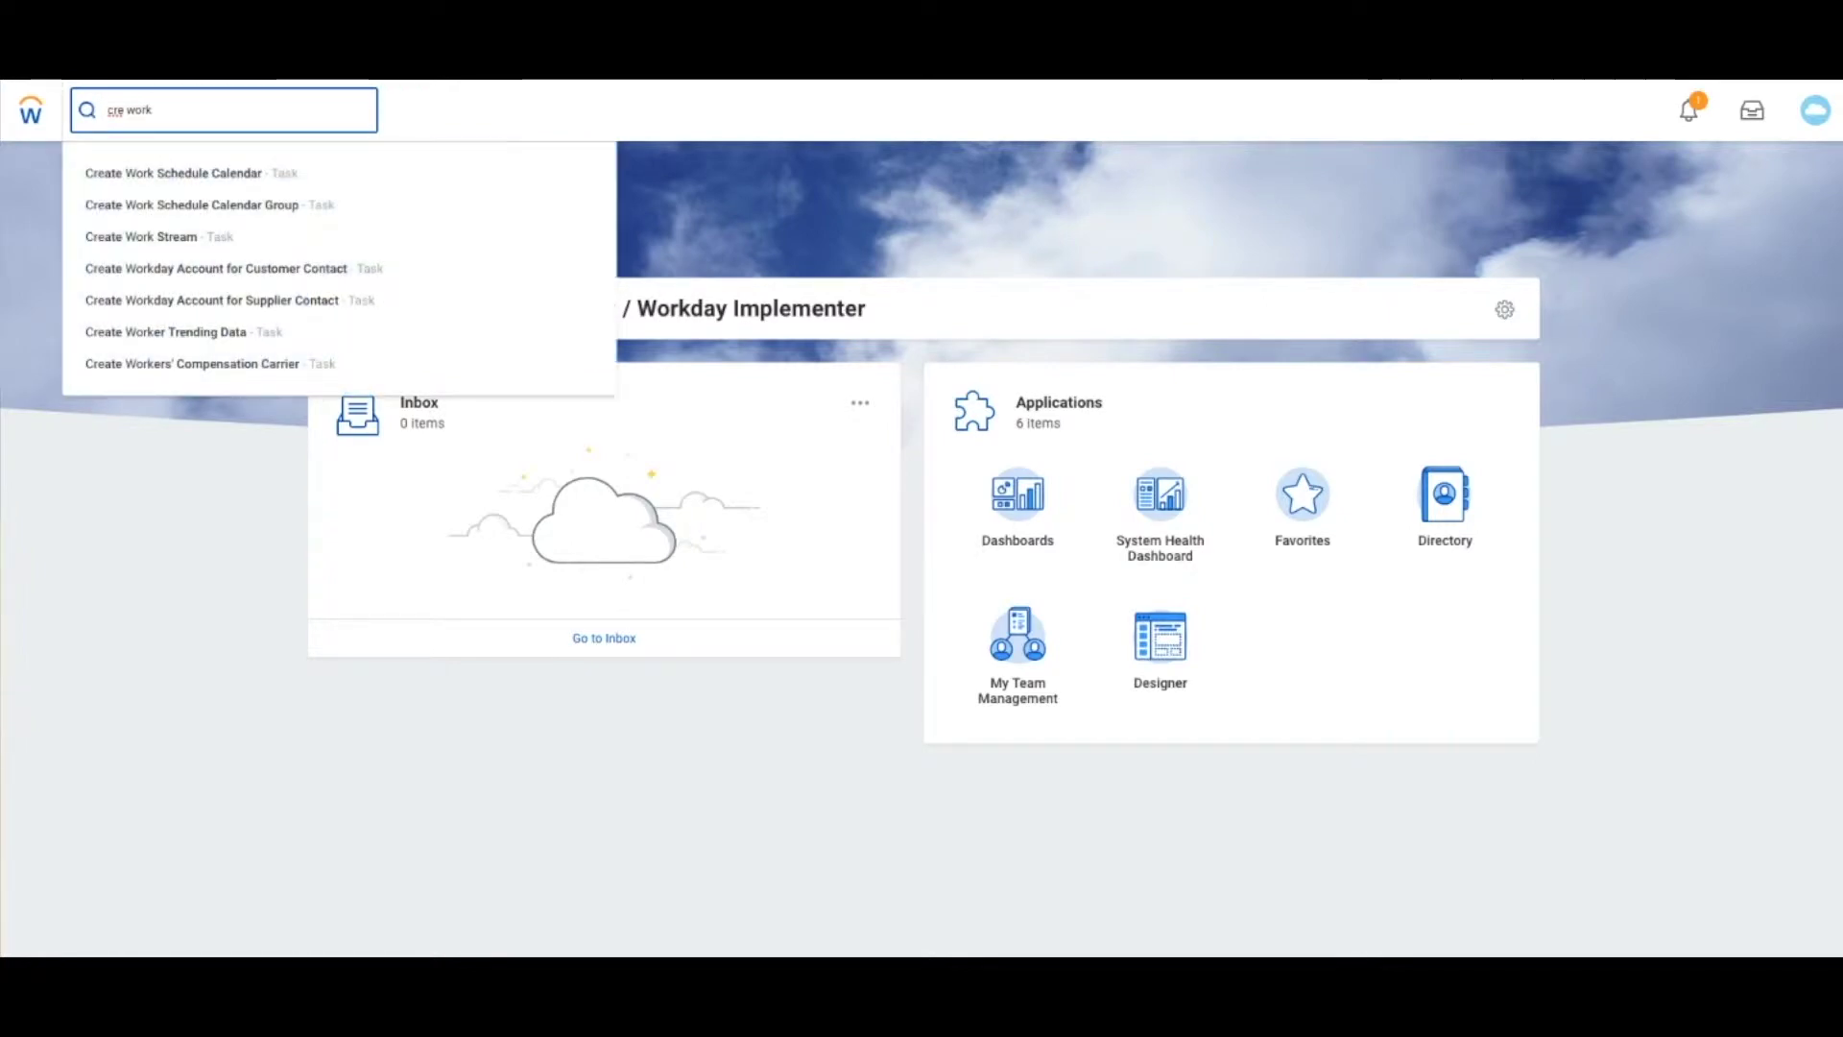
pyautogui.click(173, 173)
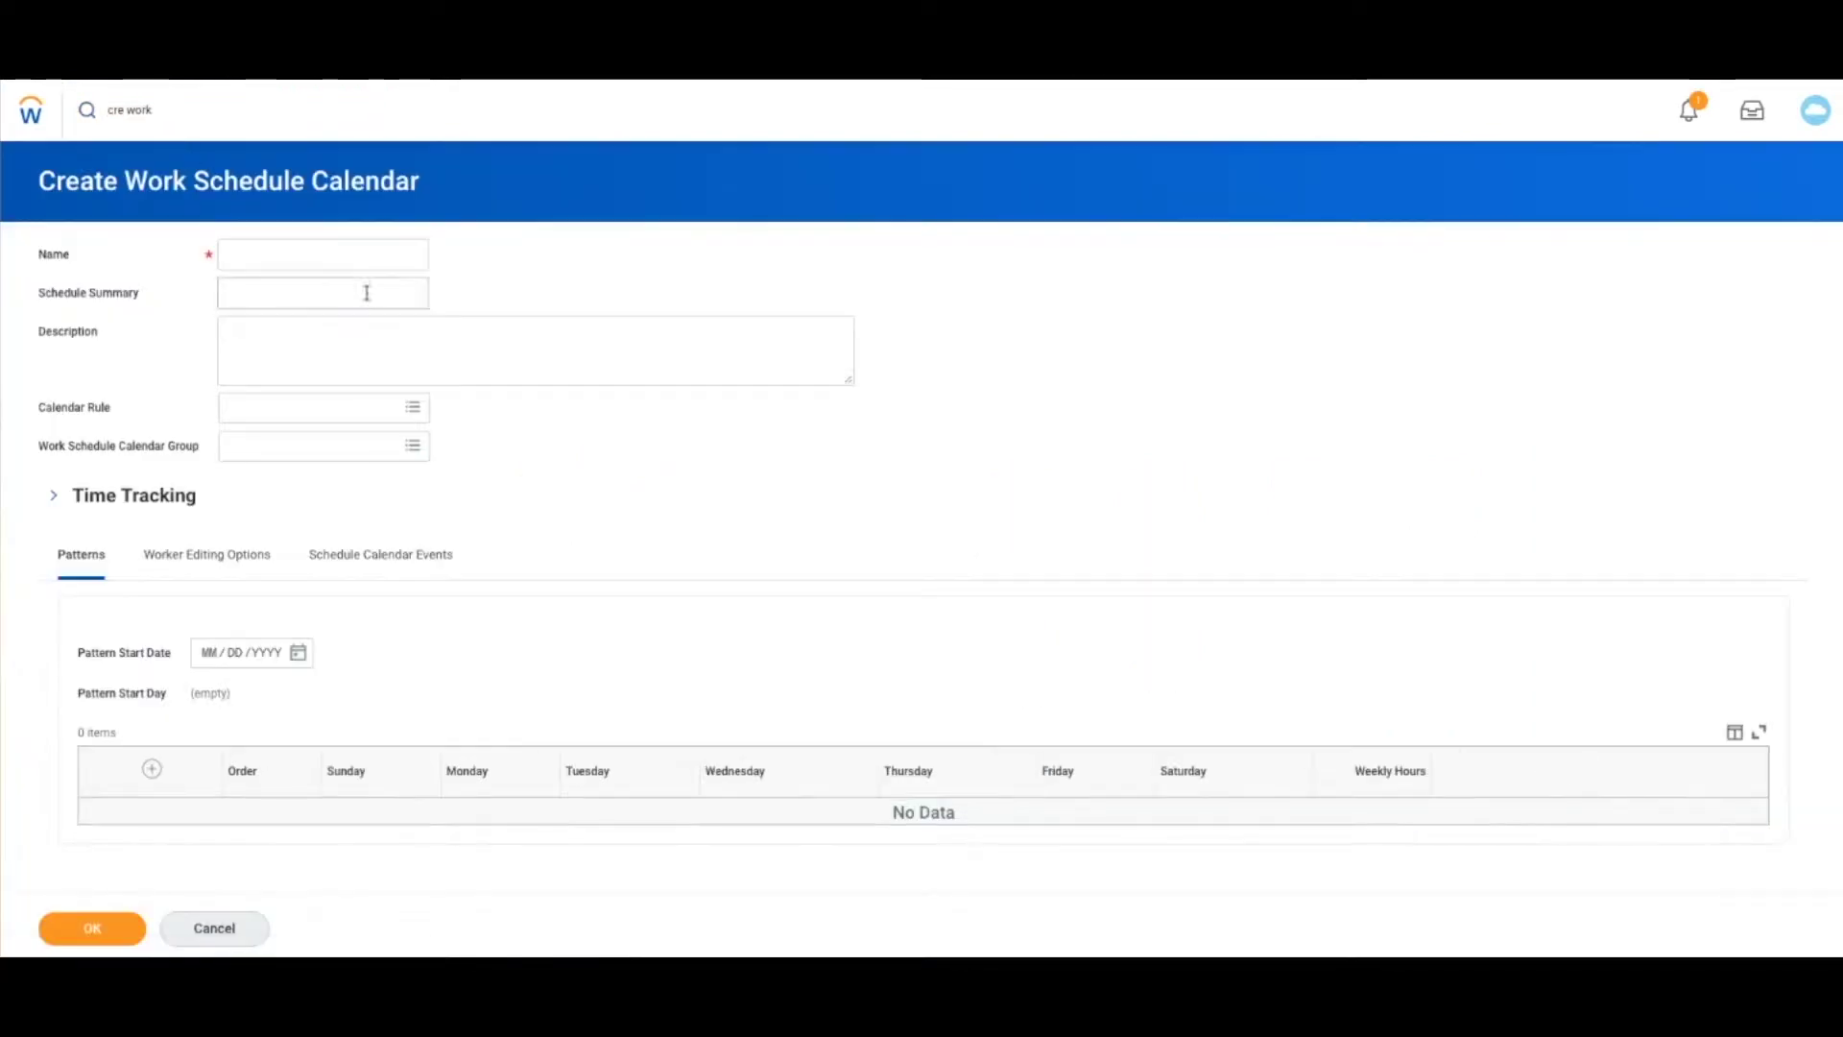
# Step: Name the calendar My Work Schedule with pattern start date 01/01/2018
pyautogui.click(316, 254)
pyautogui.write('My Work')
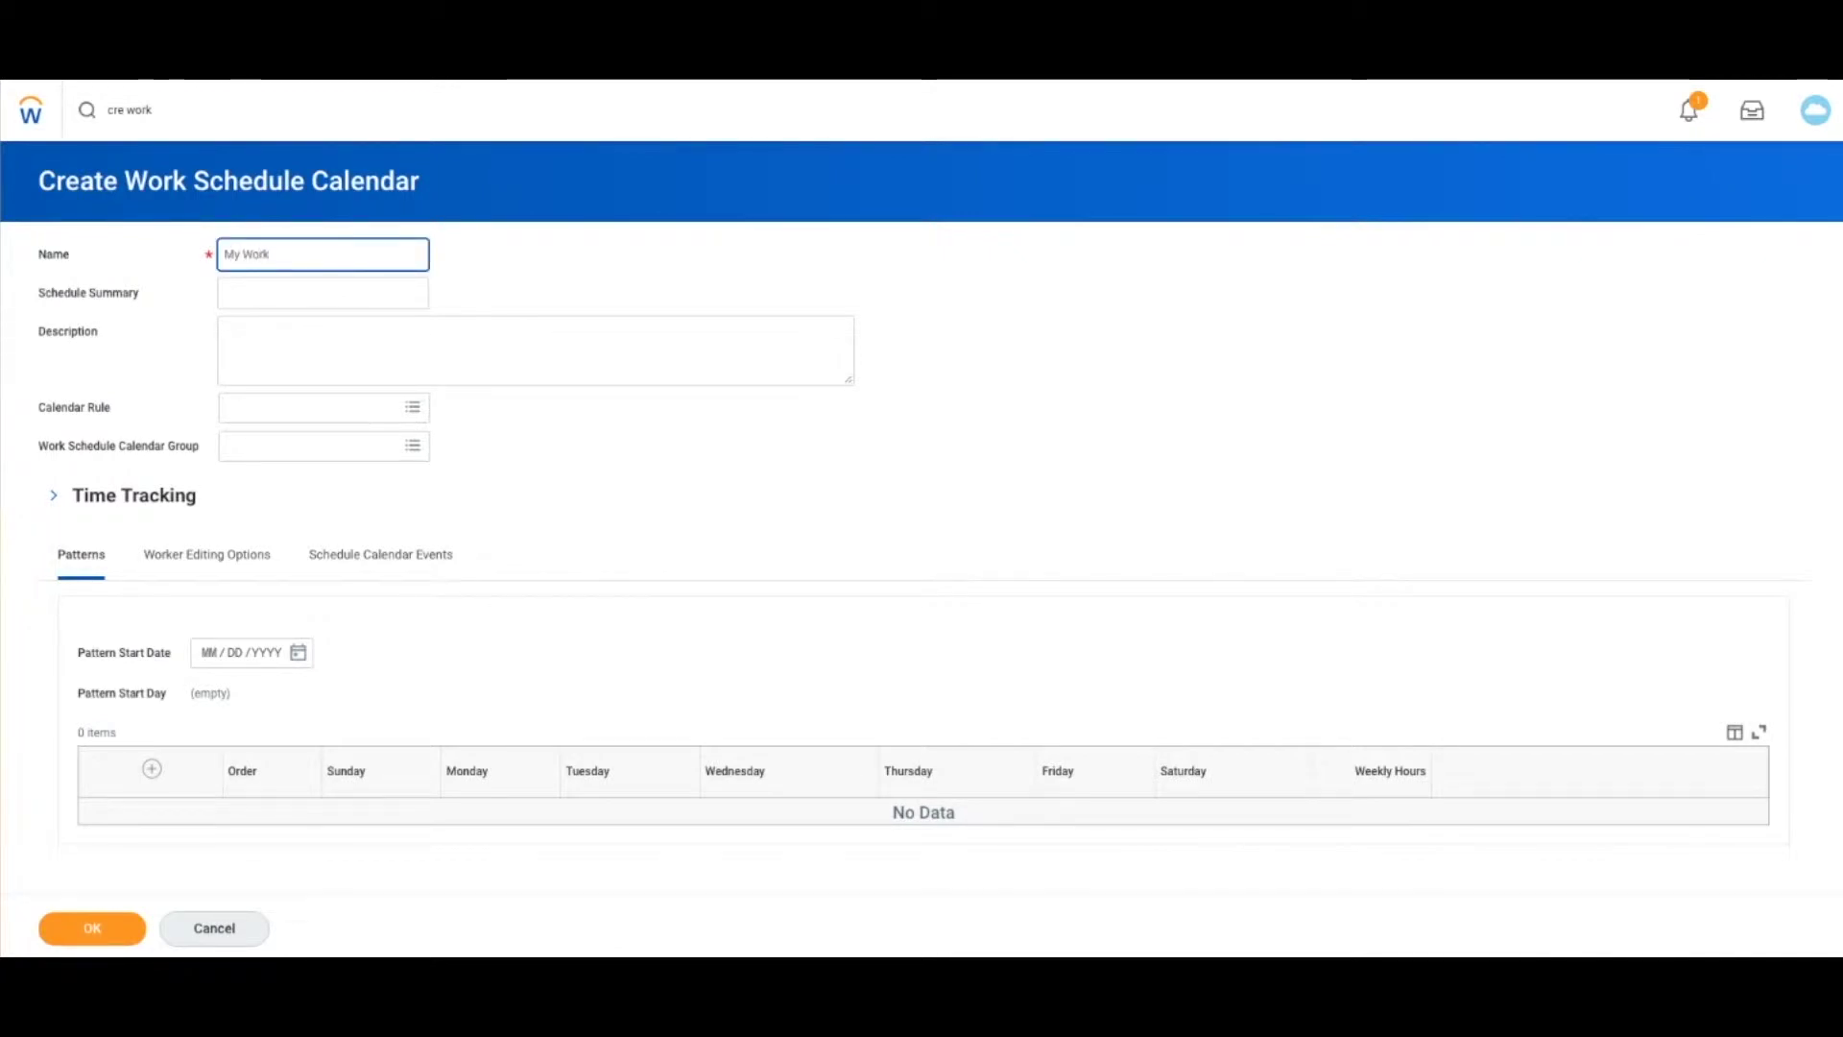
pyautogui.write(' Sc')
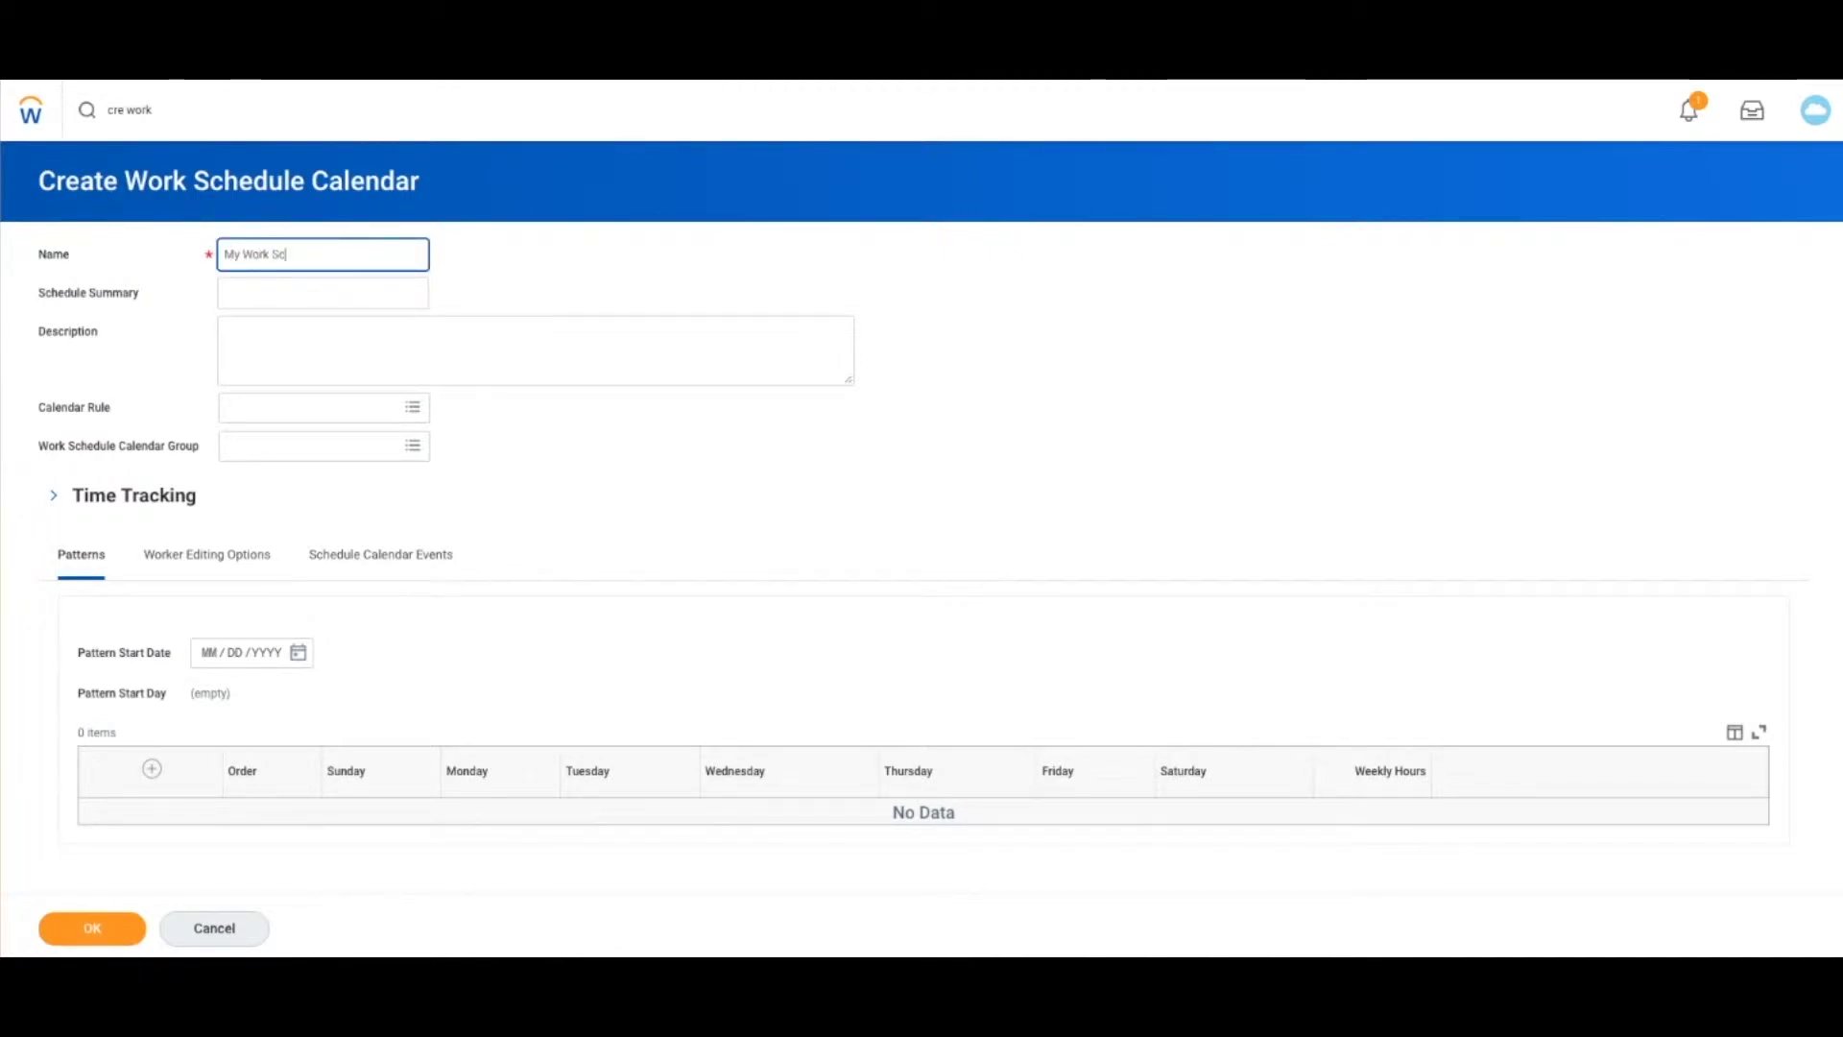
pyautogui.write('hedule')
pyautogui.click(211, 656)
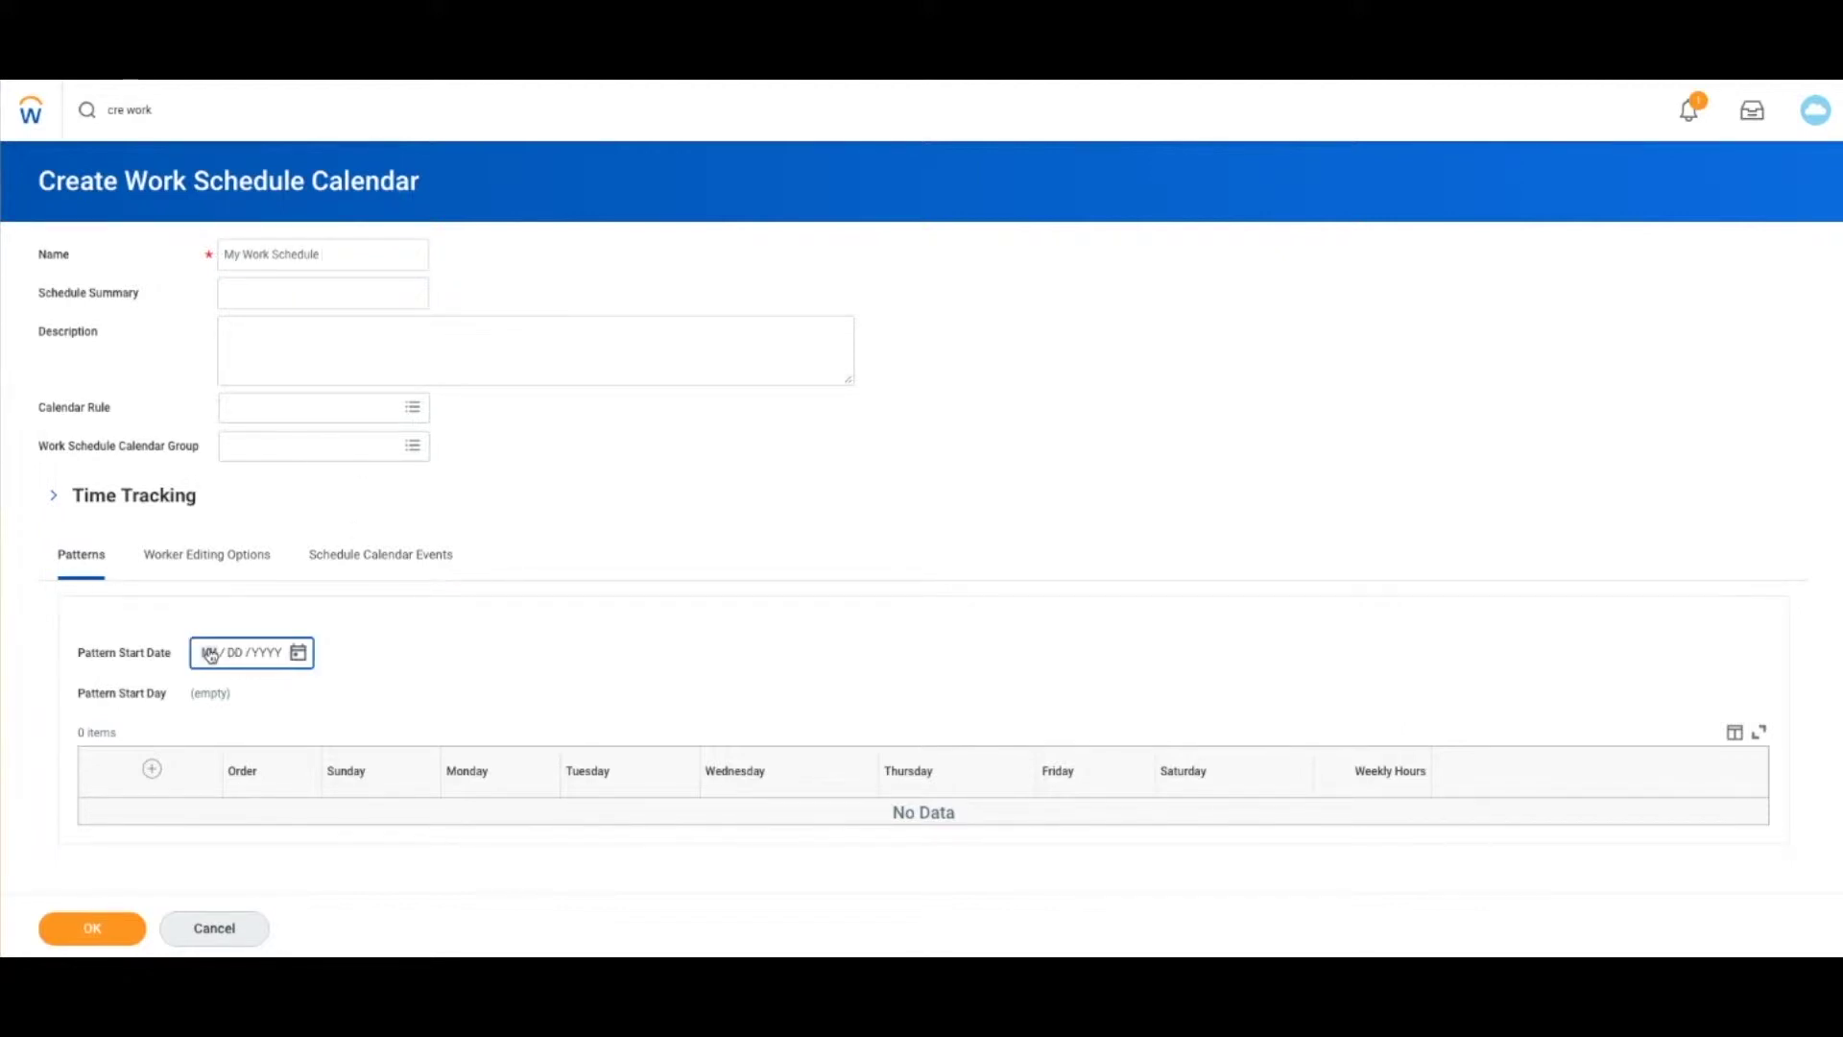
pyautogui.write('01 / 01 / 2018')
# Step: Add a pattern row and give Sunday–Tuesday shifts of 1–2 PM, 2–3 PM and 3–4 PM
pyautogui.click(151, 768)
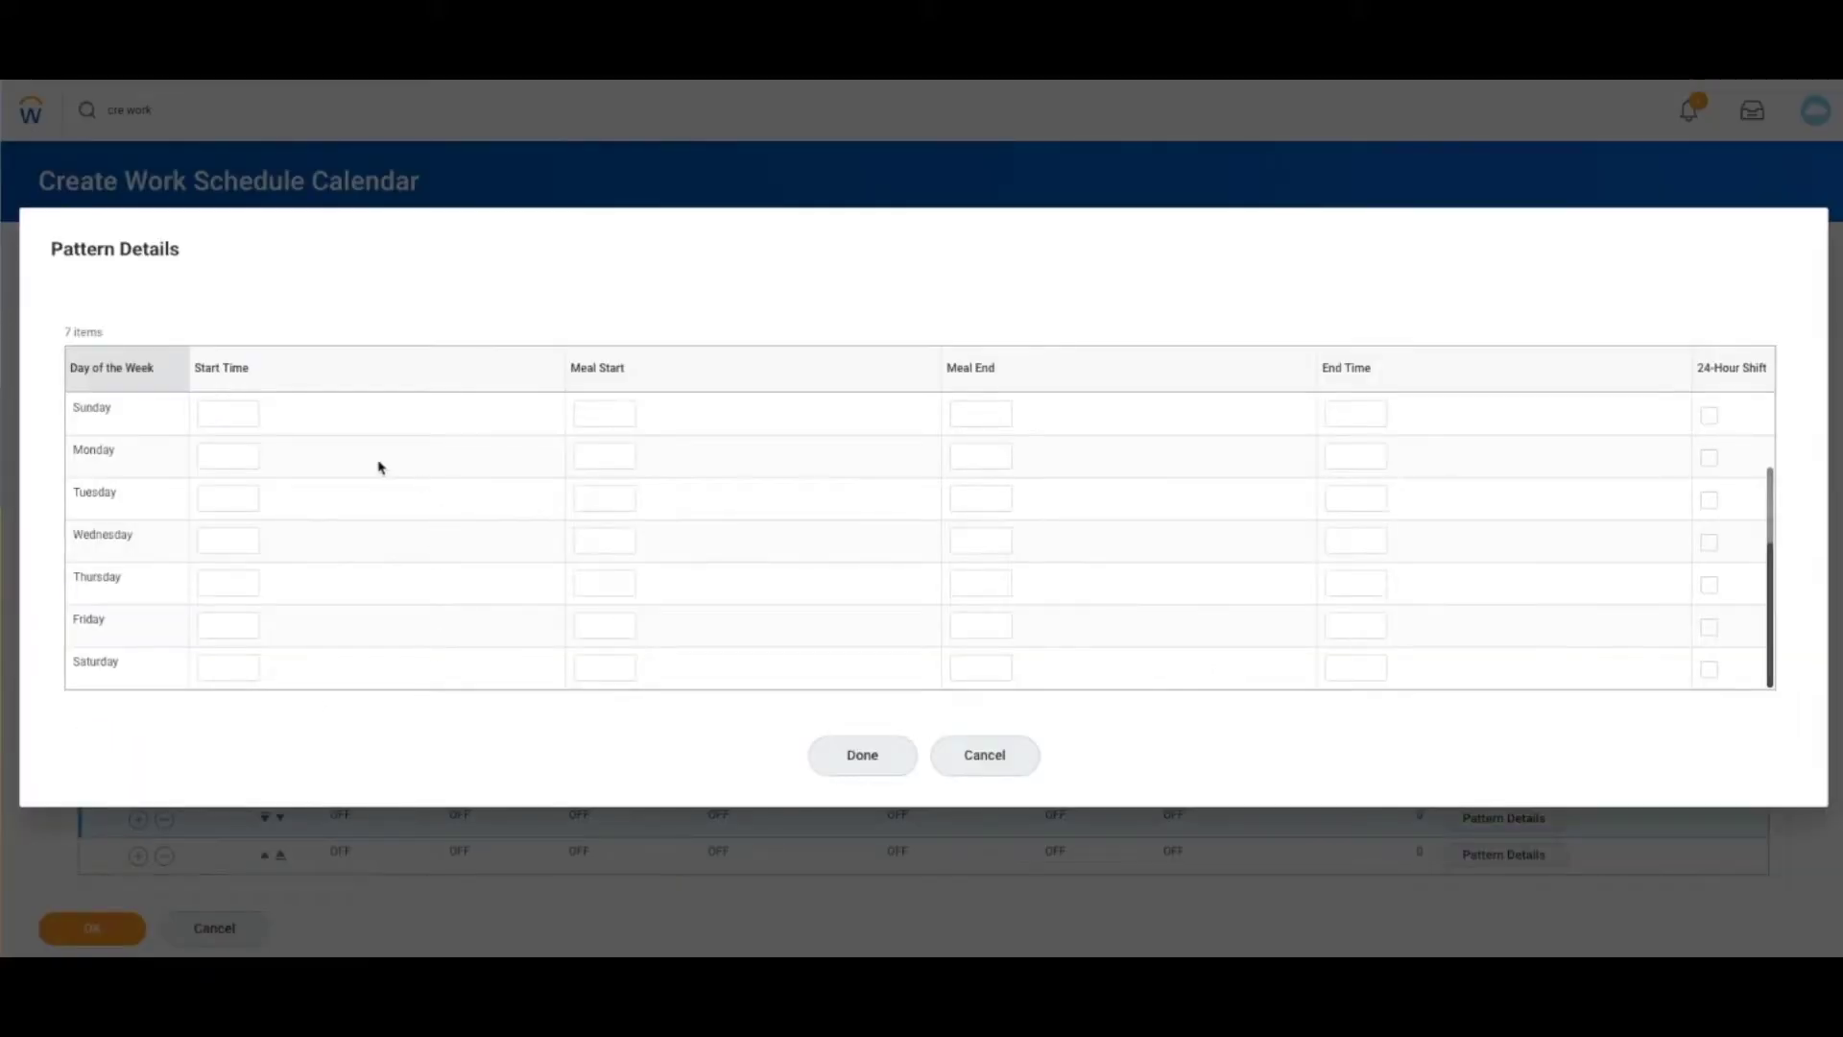
pyautogui.click(237, 415)
pyautogui.write('01p')
pyautogui.press('Tab')
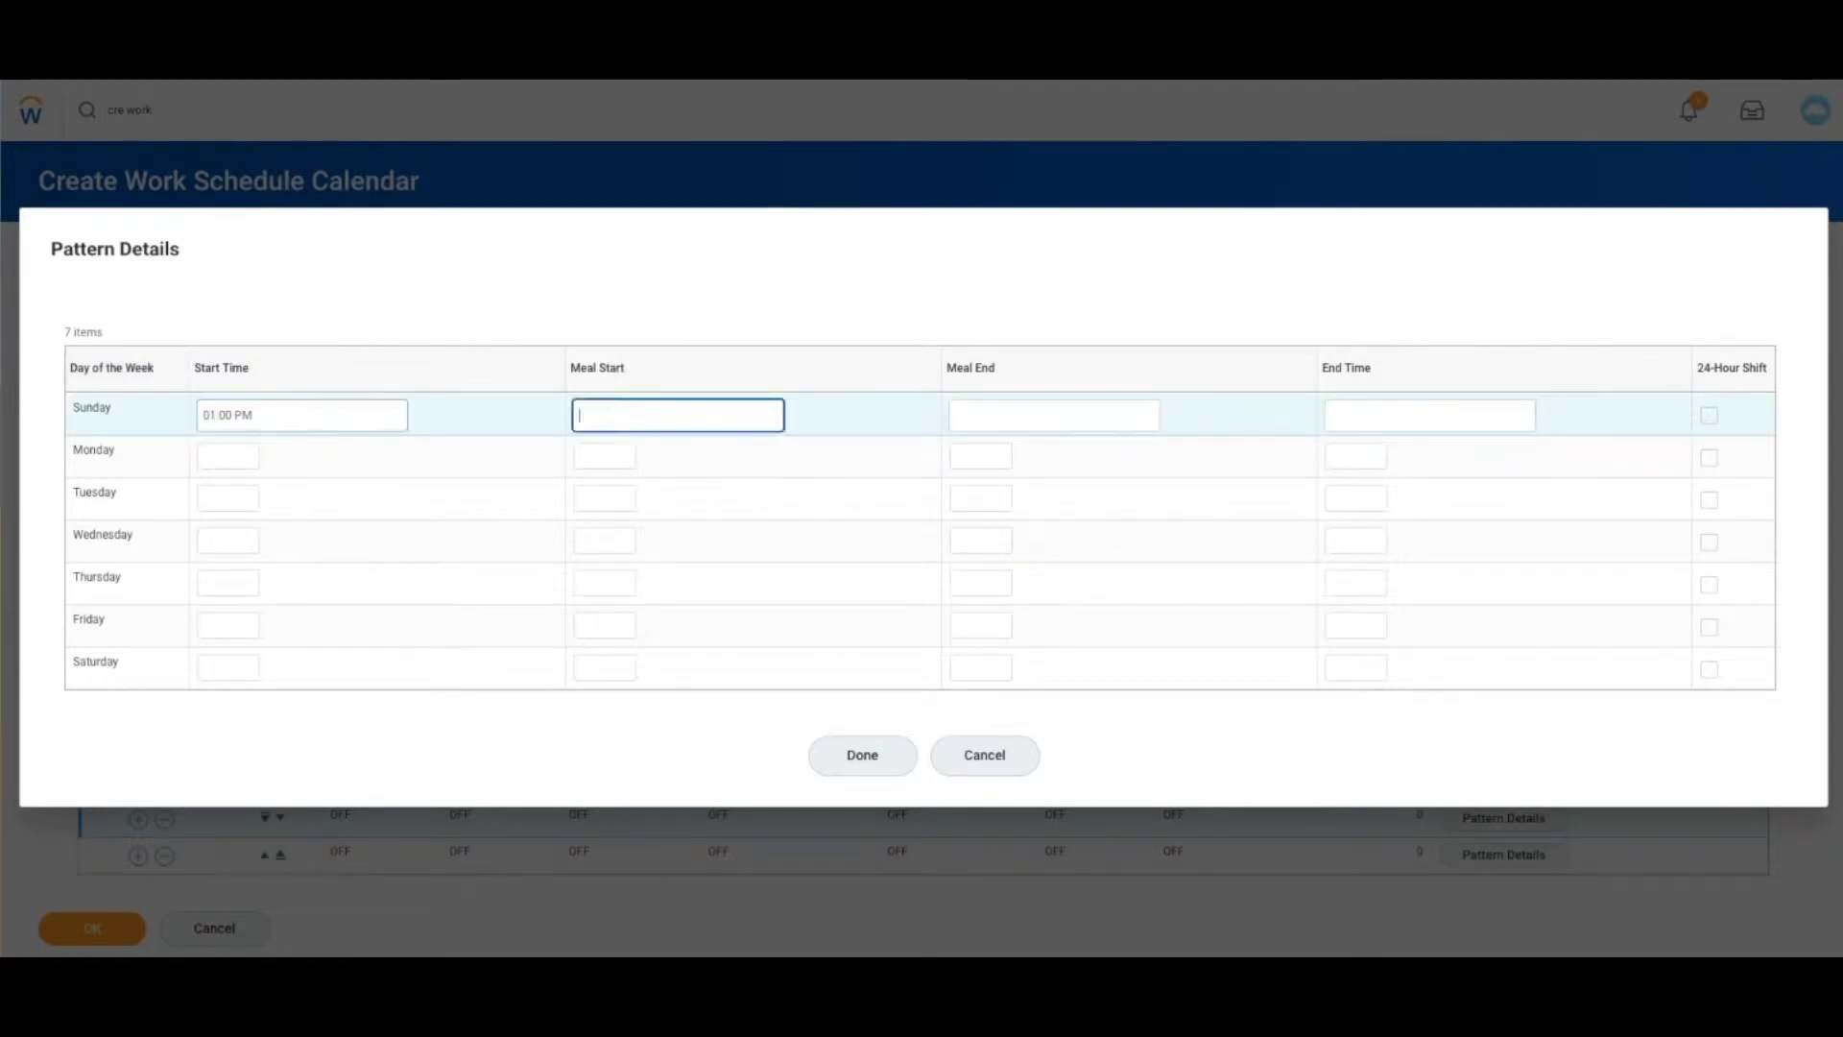
pyautogui.click(1430, 415)
pyautogui.write('2p')
pyautogui.press('Tab')
pyautogui.press('Tab')
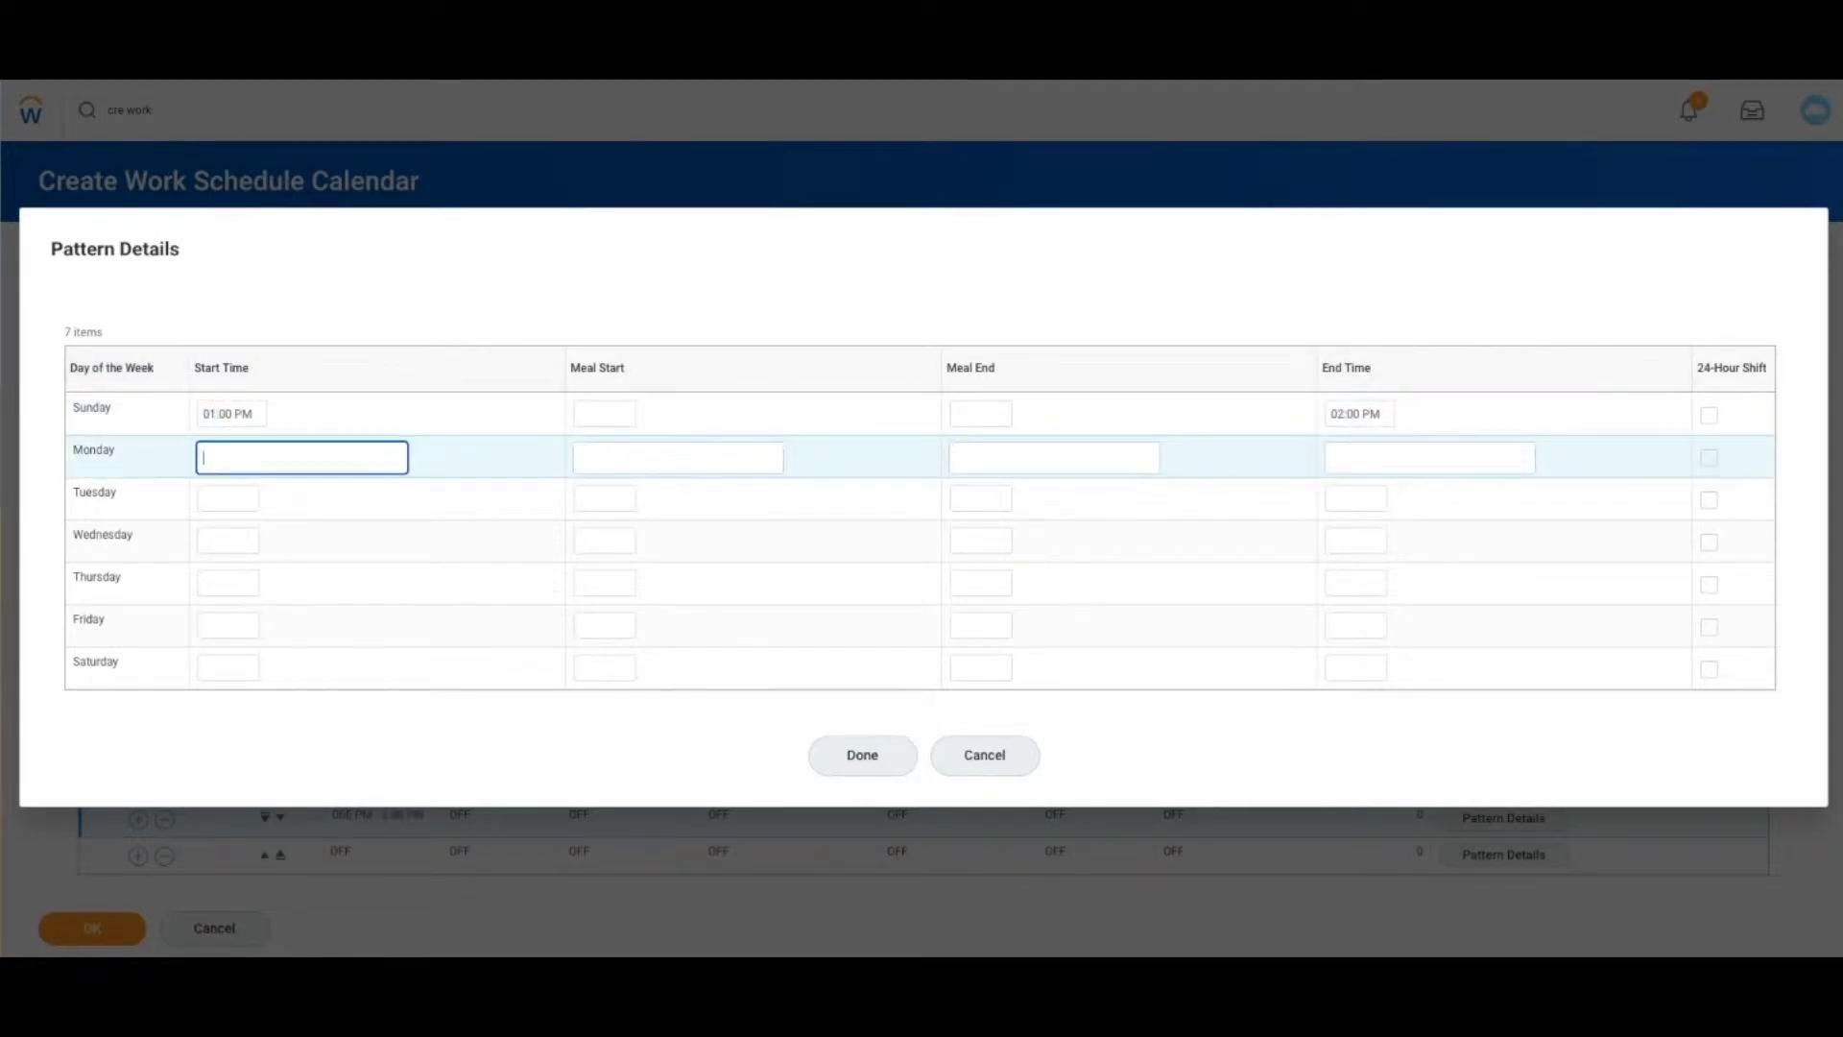
pyautogui.write('02p')
pyautogui.press('Tab')
pyautogui.press('Tab')
pyautogui.press('Tab')
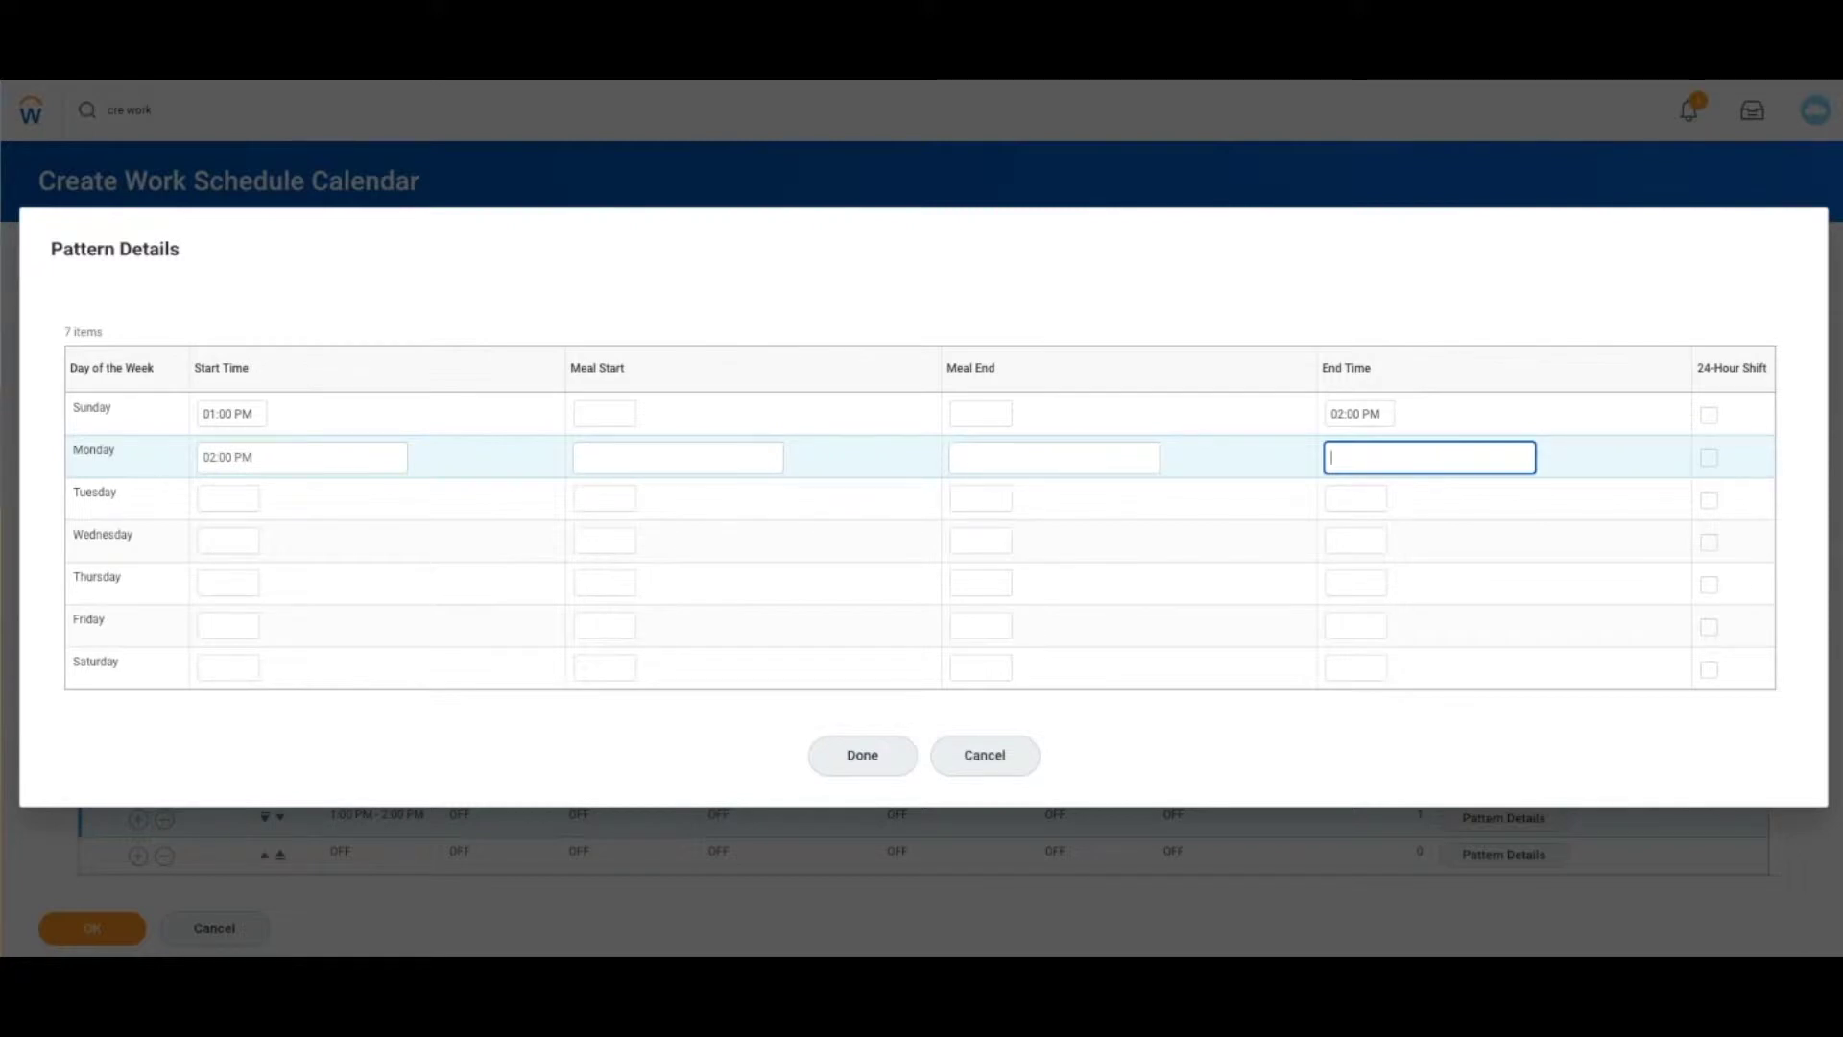
pyautogui.write('3p')
pyautogui.press('Tab')
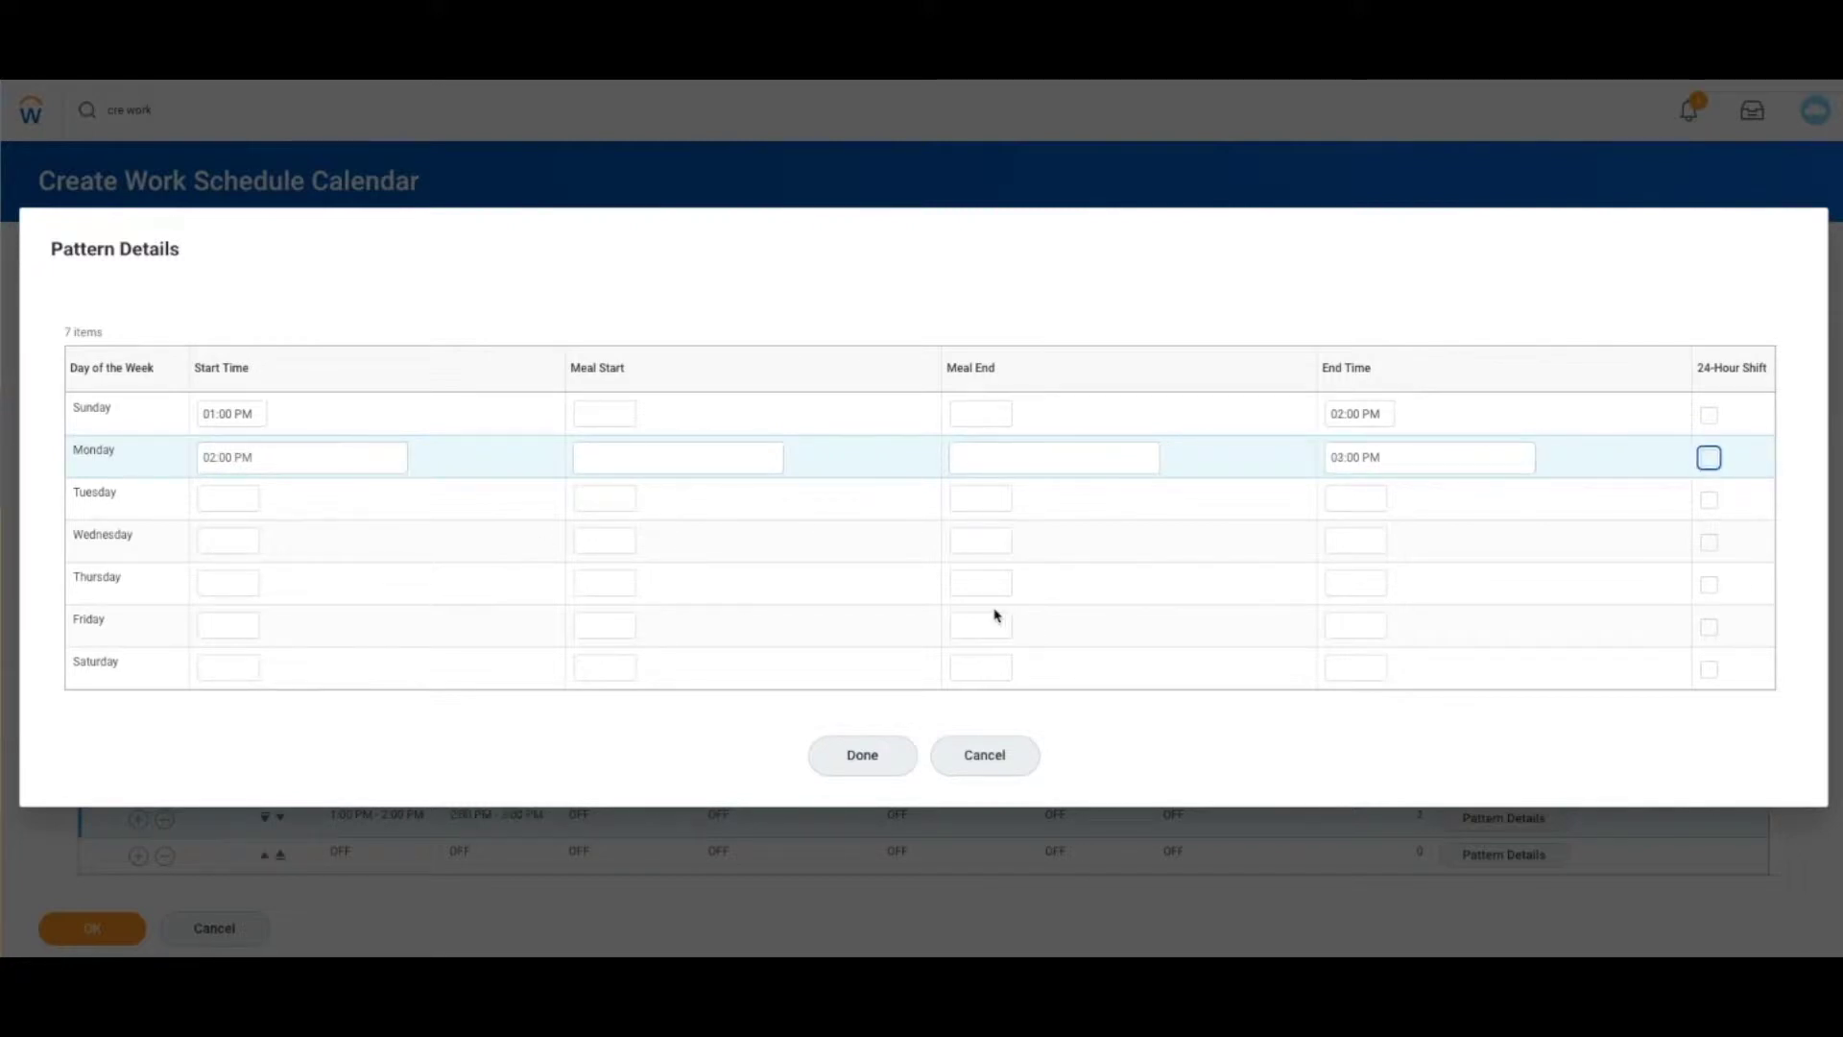
pyautogui.press('Tab')
pyautogui.write('3p')
pyautogui.press('Tab')
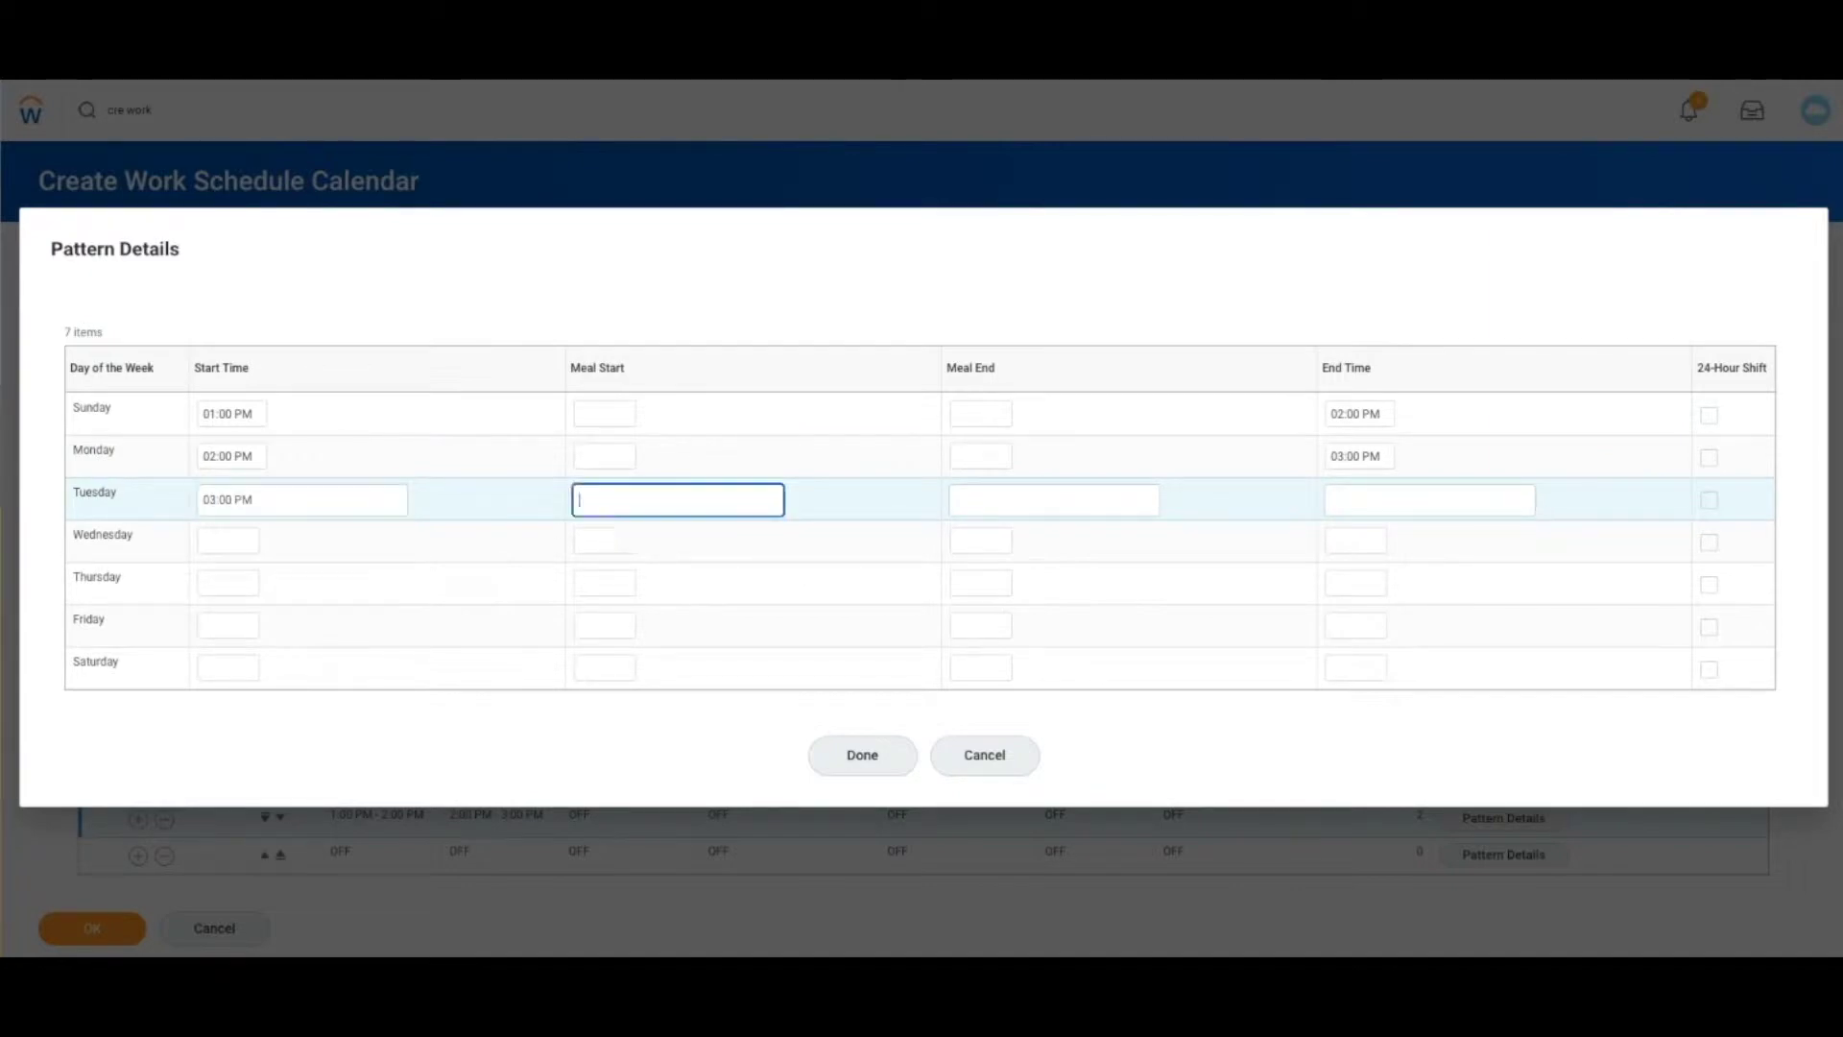
pyautogui.press('Tab')
pyautogui.write('0')
pyautogui.press('BackSpace')
pyautogui.press('Tab')
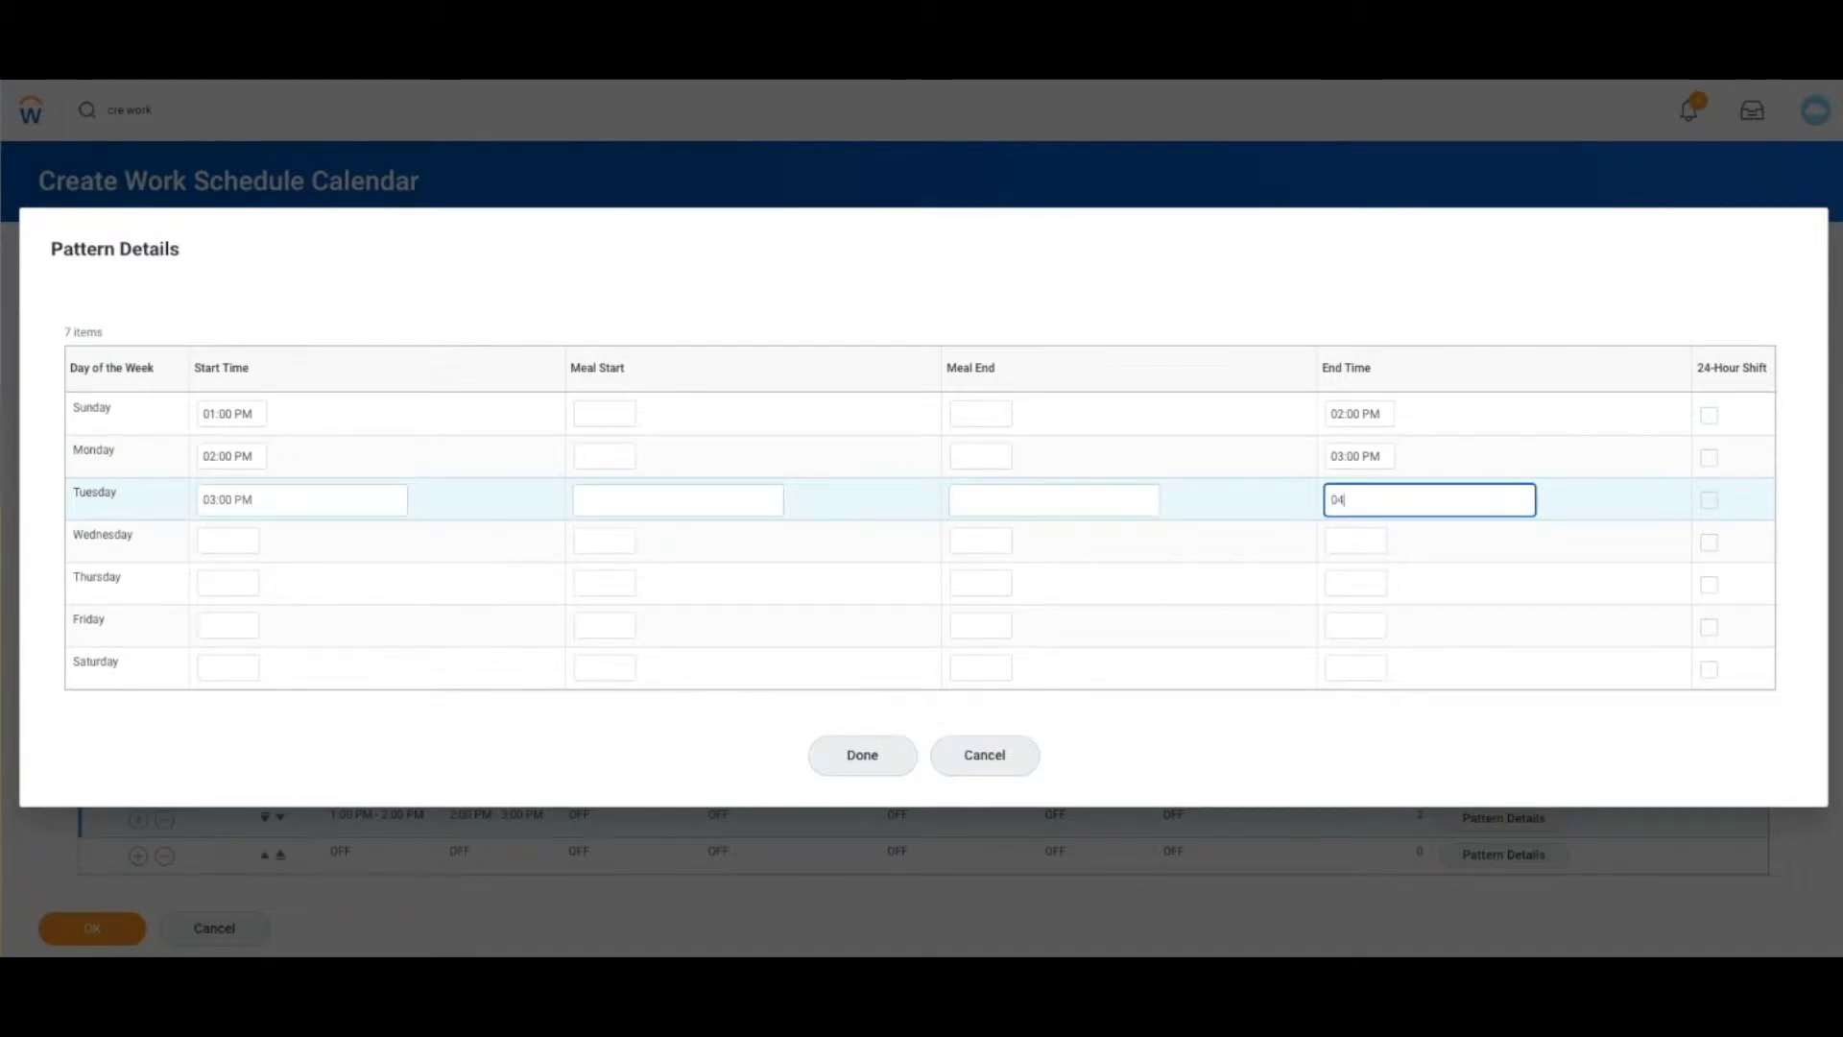
pyautogui.write('04p')
pyautogui.press('Tab')
pyautogui.press('Tab')
# Step: Enter Wednesday 4–5 PM, Thursday 5–6 PM, Friday from 6 PM, Saturday 7–8 AM, and finish the pattern
pyautogui.write('04p')
pyautogui.press('Tab')
pyautogui.press('Tab')
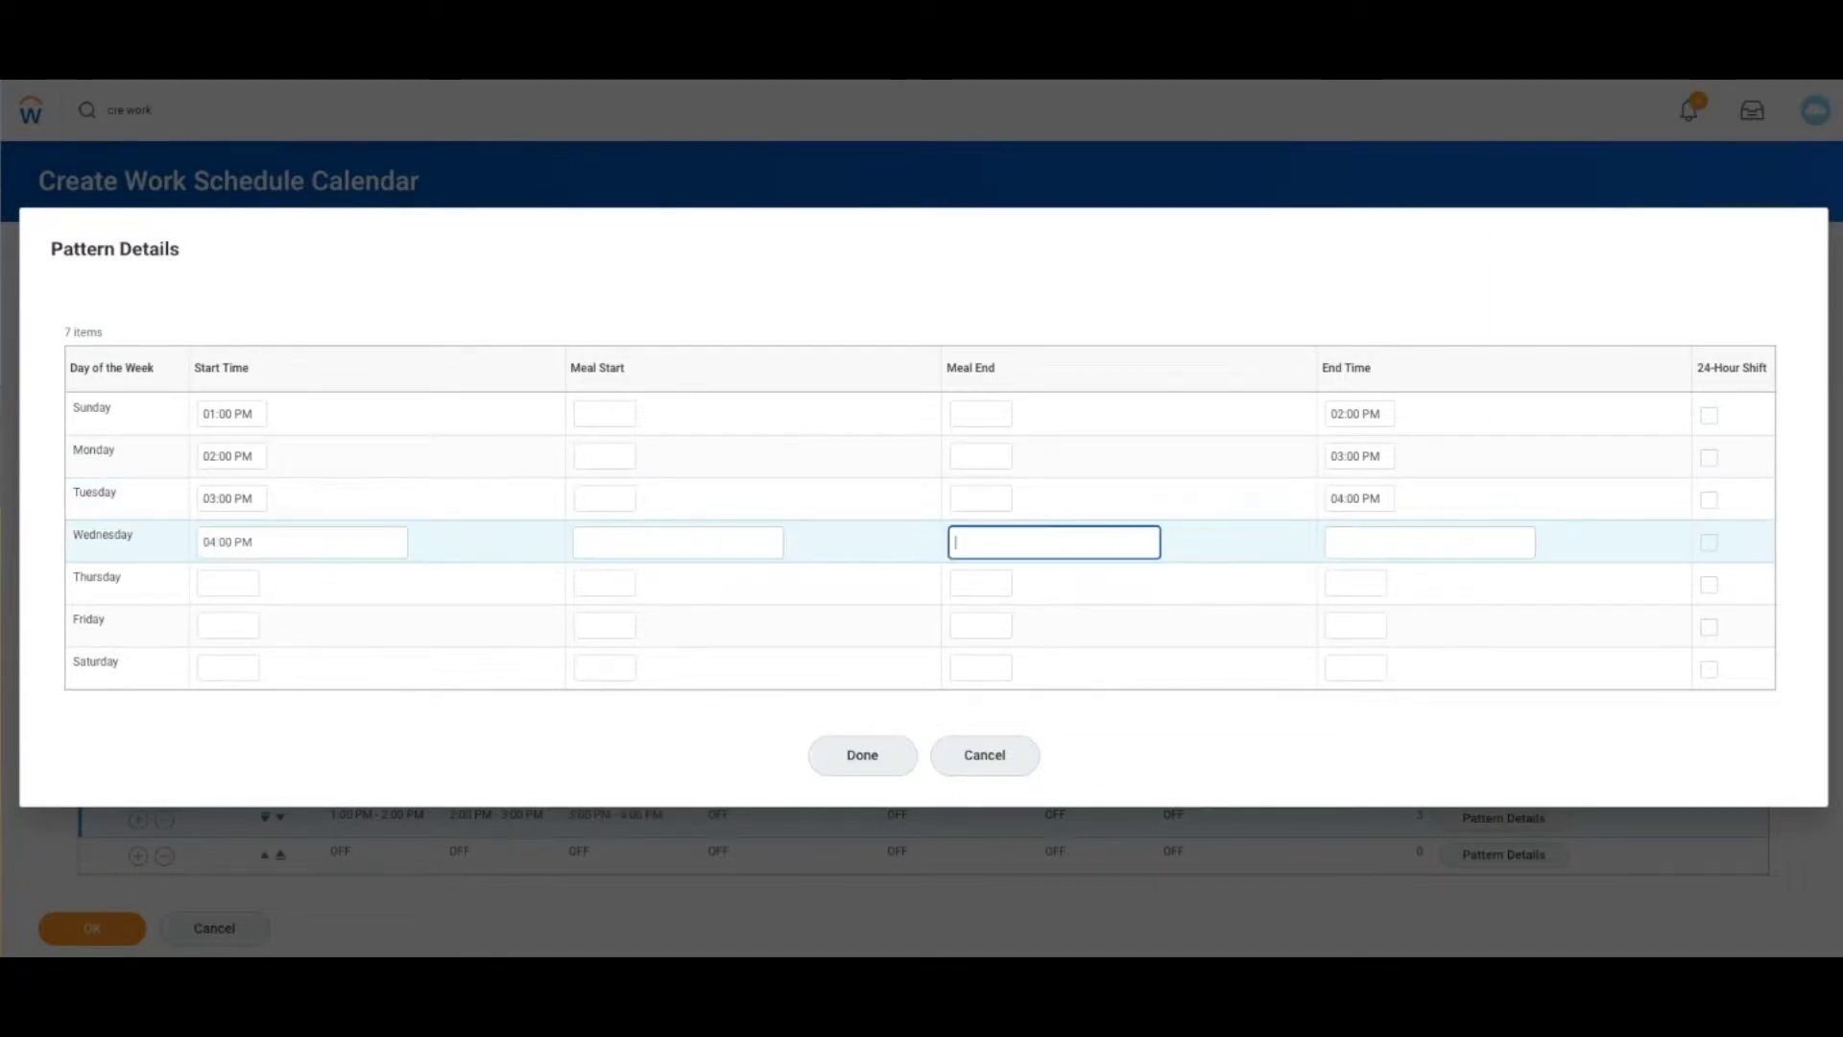
pyautogui.press('Tab')
pyautogui.write('05p')
pyautogui.press('Tab')
pyautogui.press('Tab')
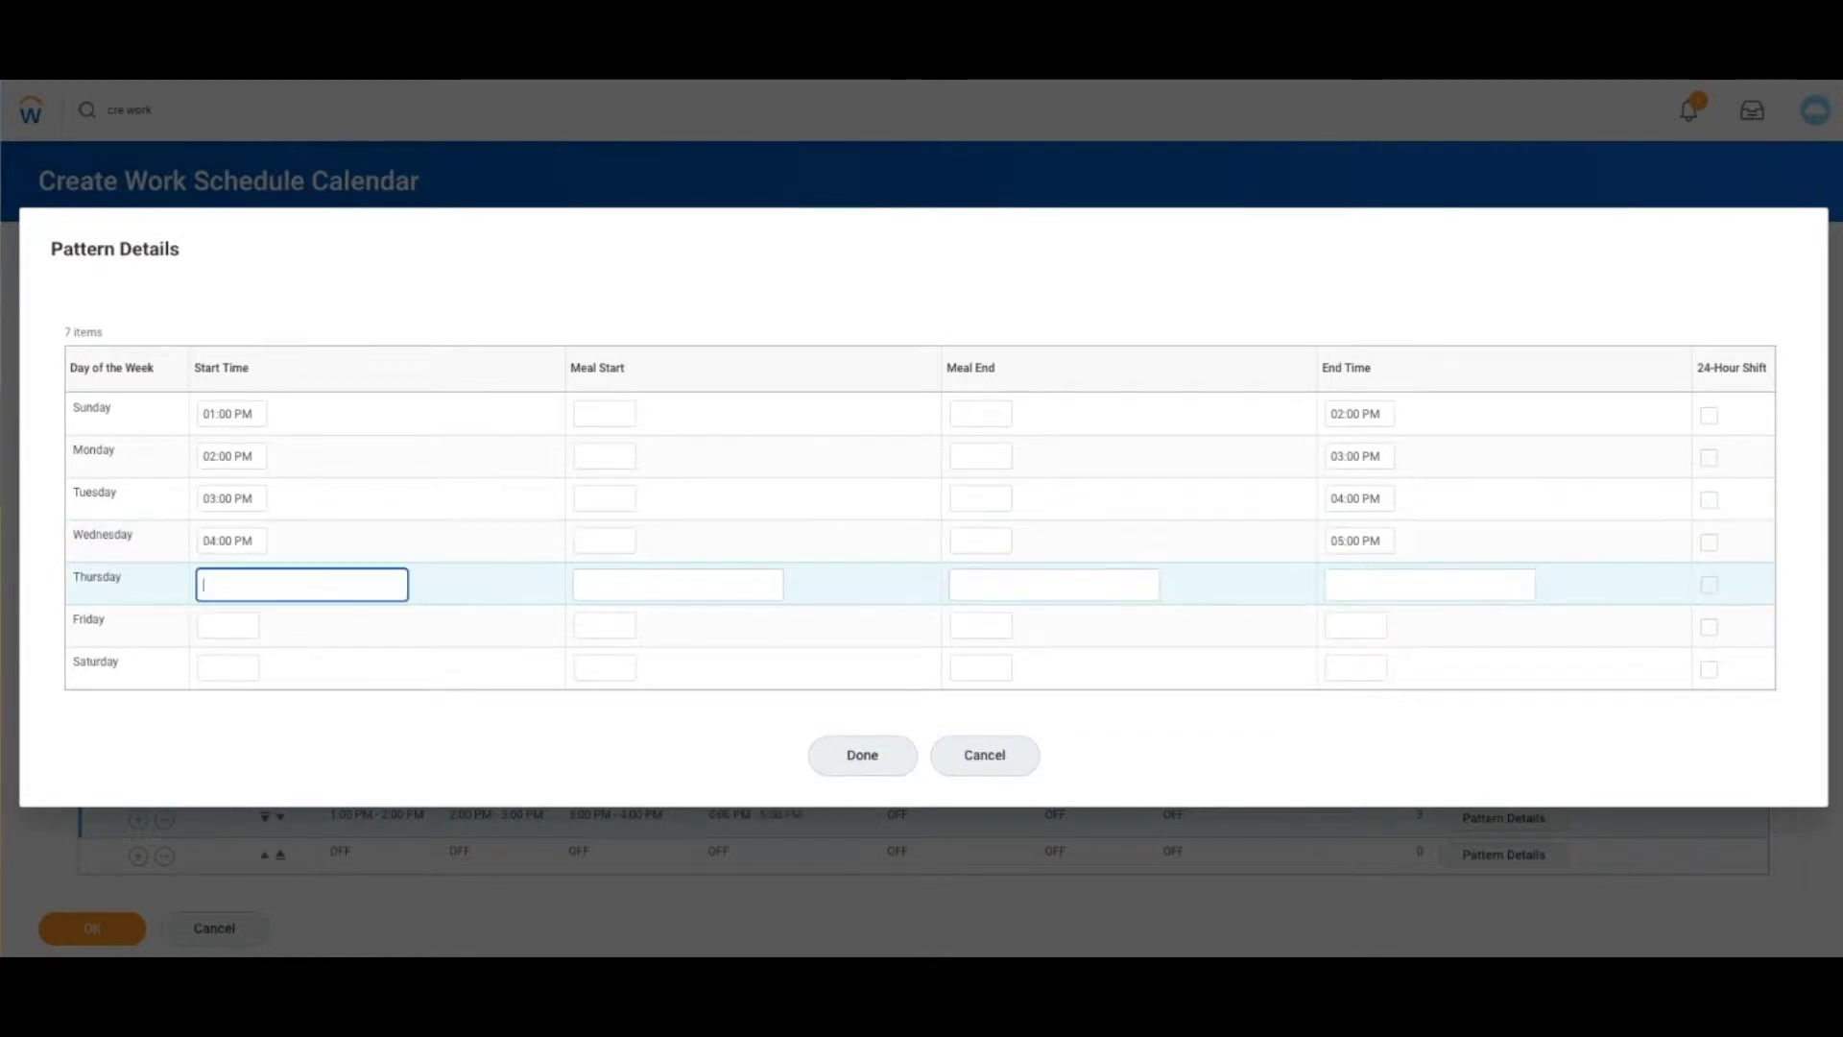
pyautogui.write('05p')
pyautogui.press('Tab')
pyautogui.press('Tab')
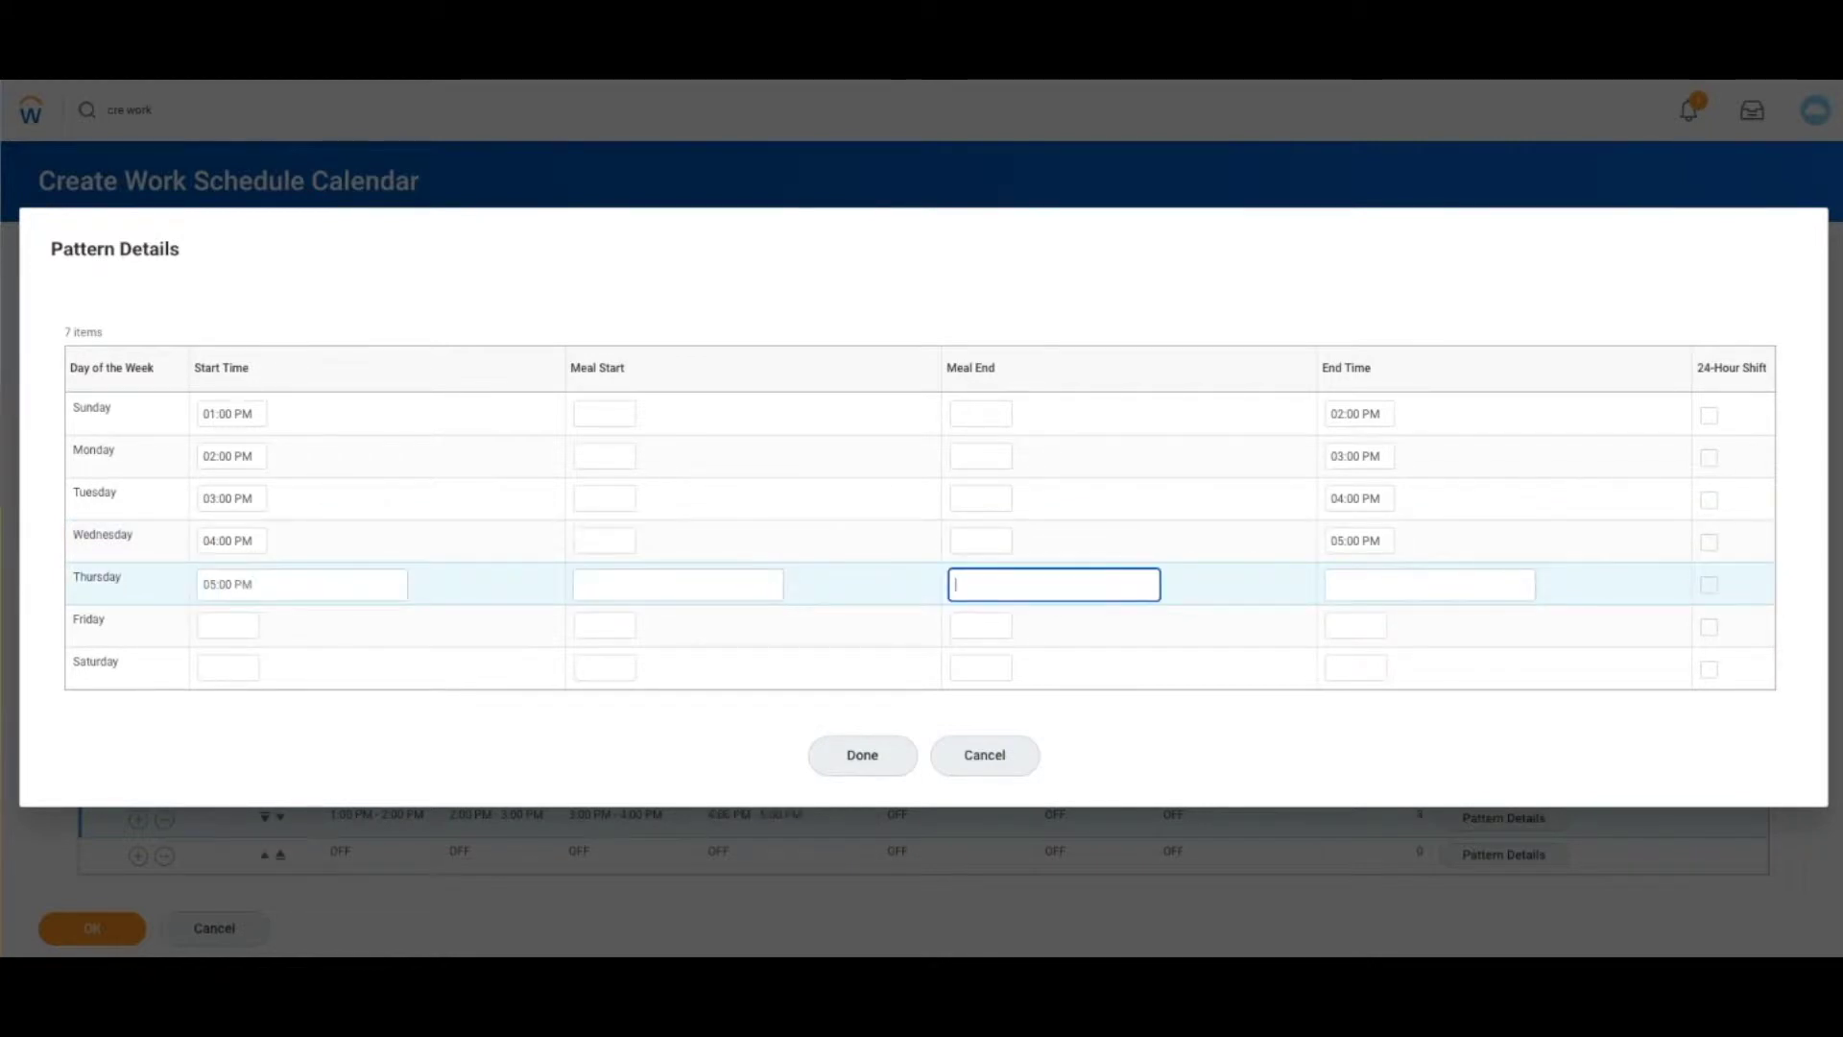
pyautogui.press('Tab')
pyautogui.write('06p')
pyautogui.press('Tab')
pyautogui.press('Tab')
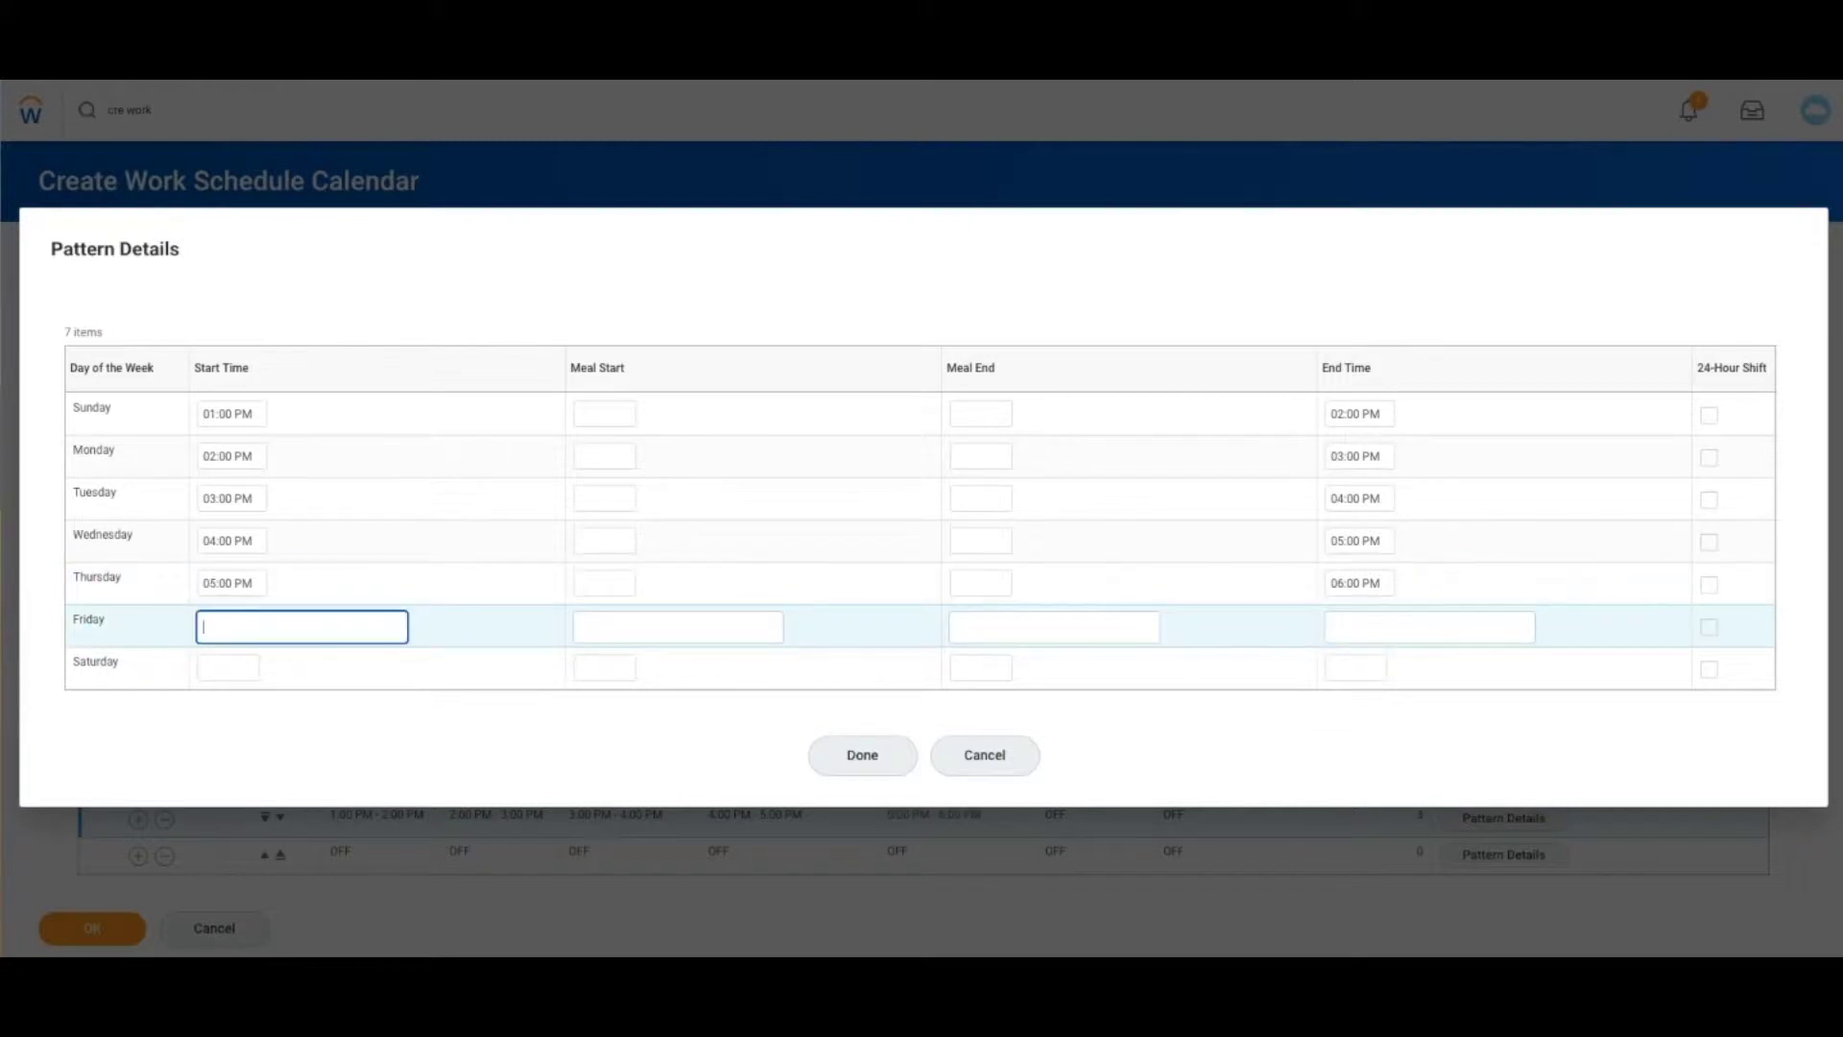
pyautogui.write('06p')
pyautogui.press('Tab')
pyautogui.press('Tab')
pyautogui.press('Tab')
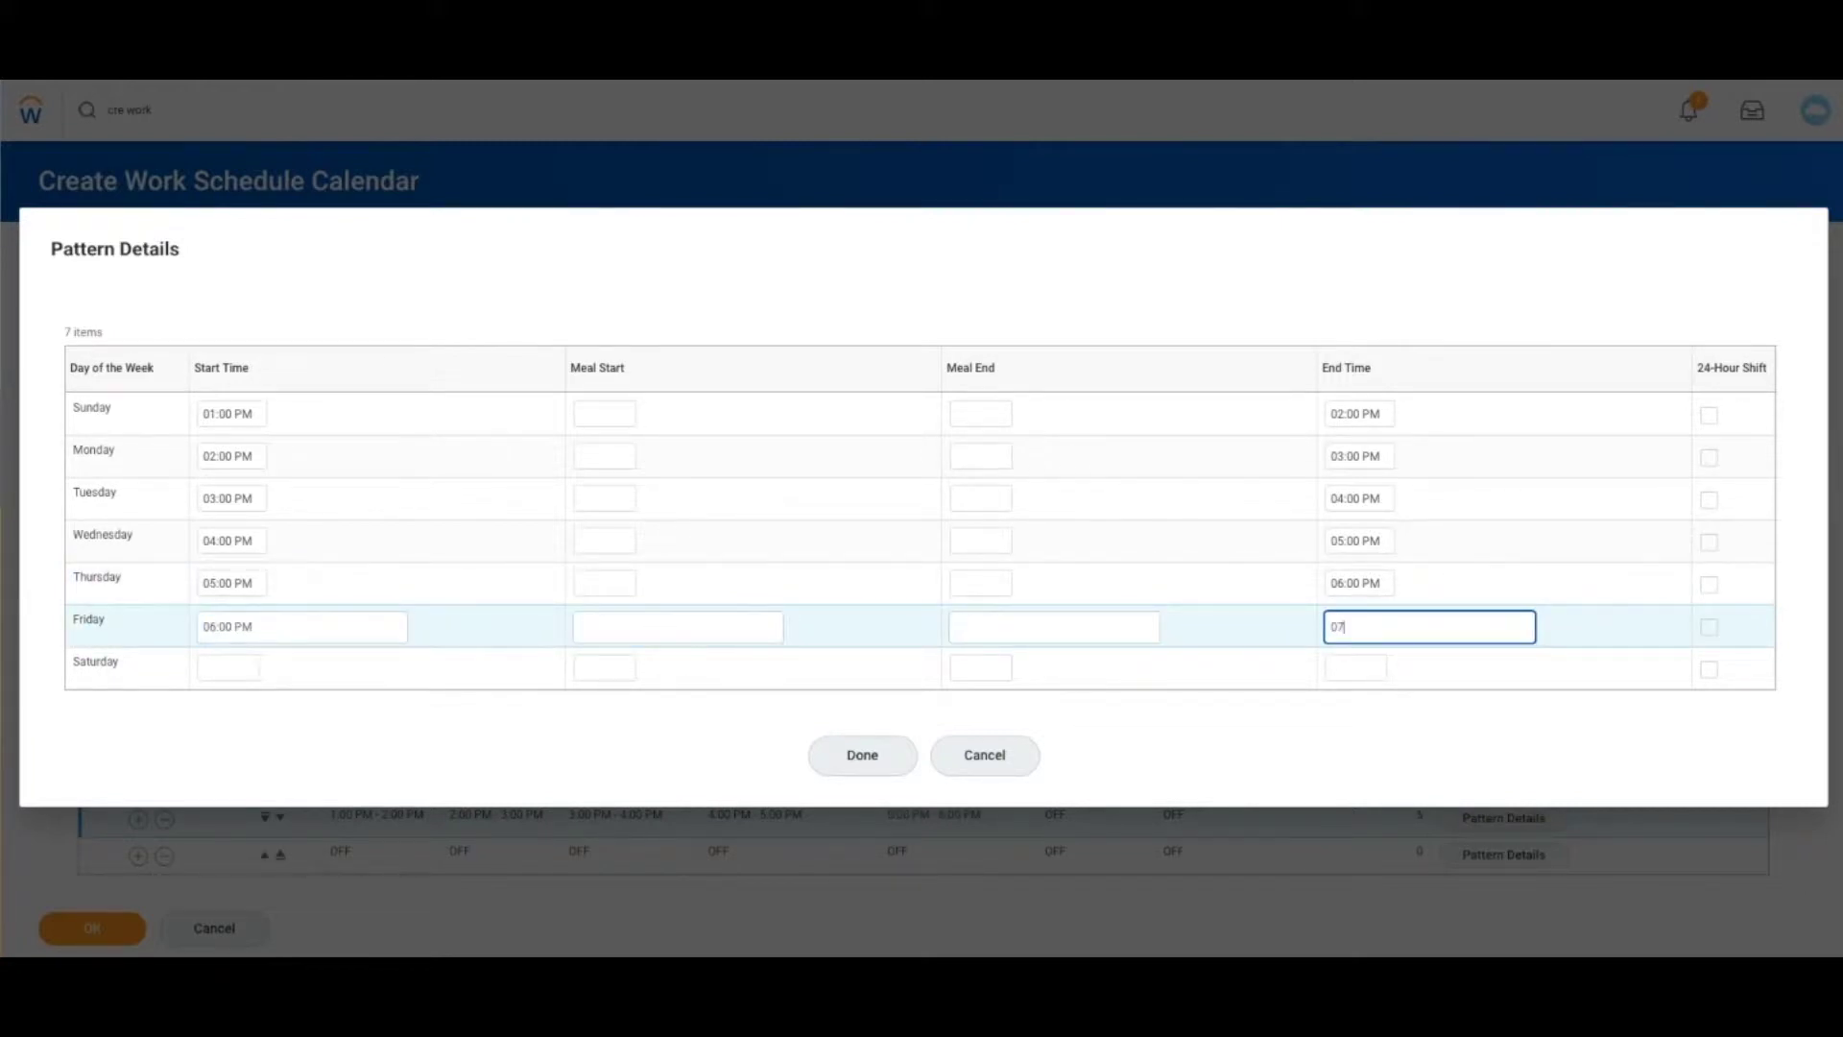
pyautogui.write('07')
pyautogui.press('Tab')
pyautogui.press('Tab')
pyautogui.write('07')
pyautogui.press('Tab')
pyautogui.press('Tab')
pyautogui.press('Tab')
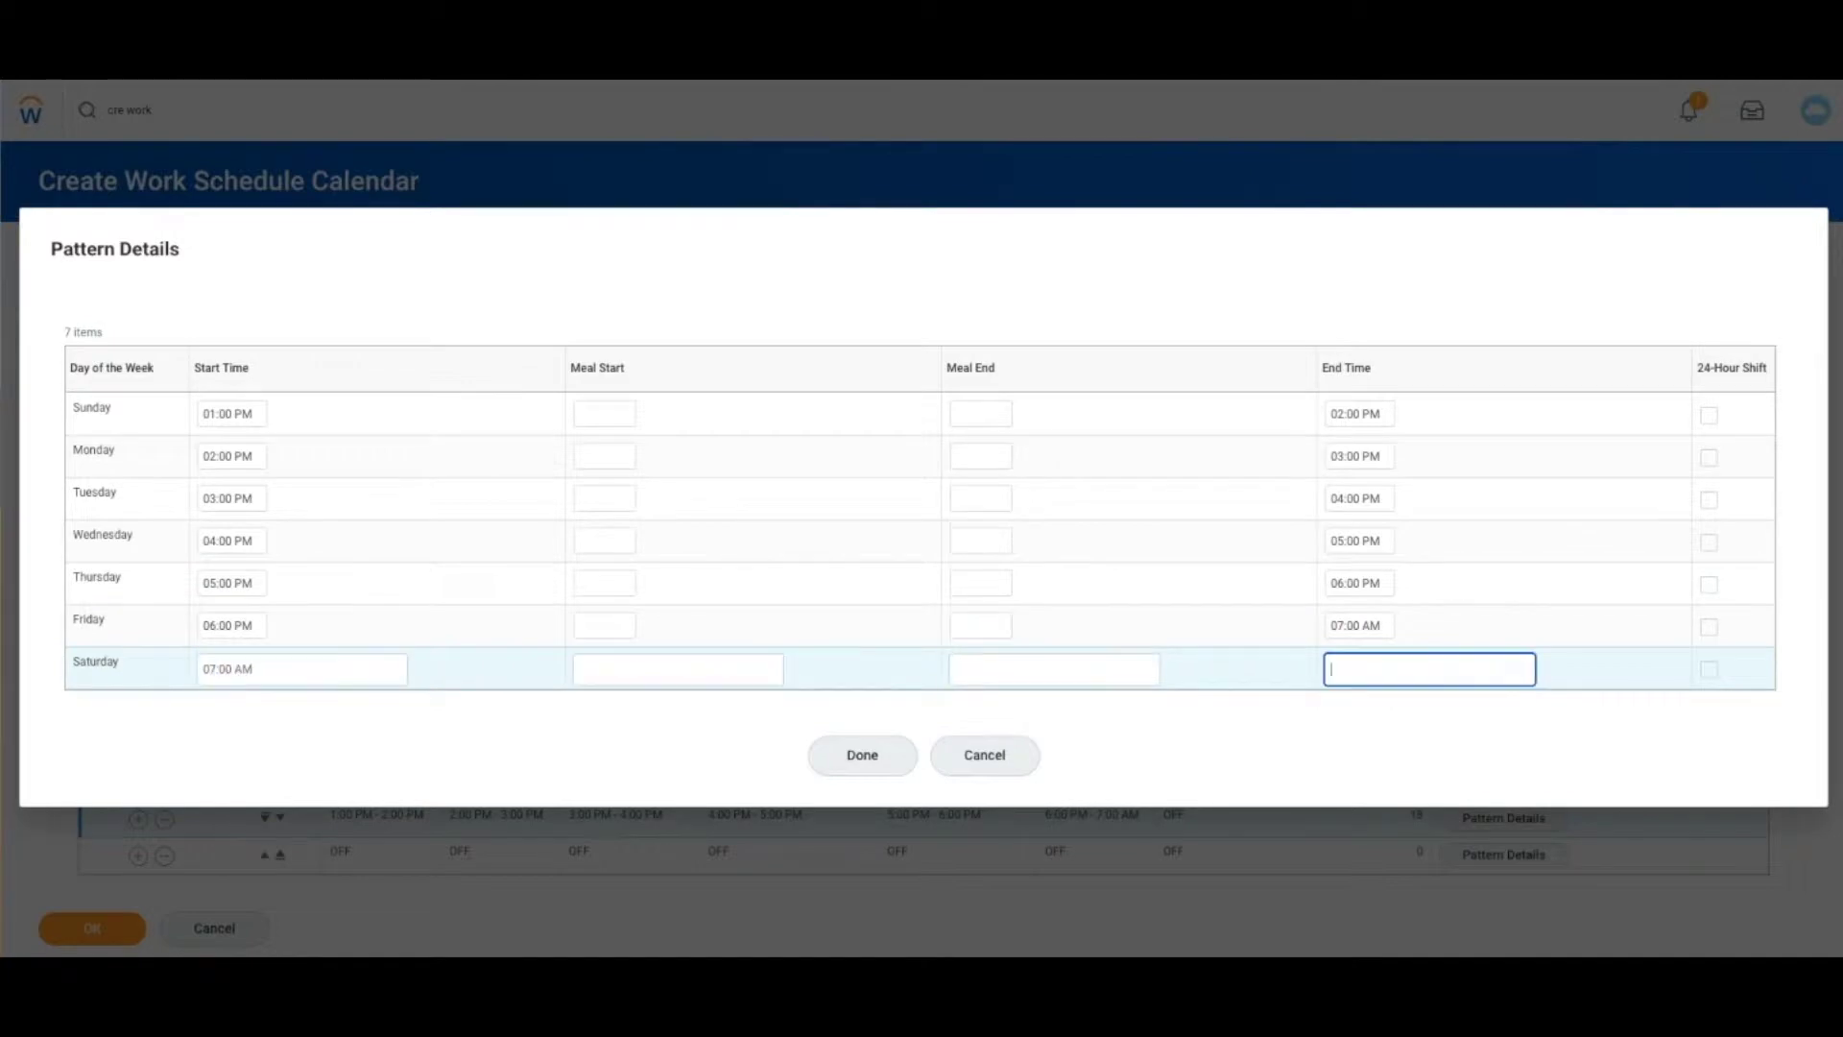
pyautogui.write('018')
pyautogui.press('Tab')
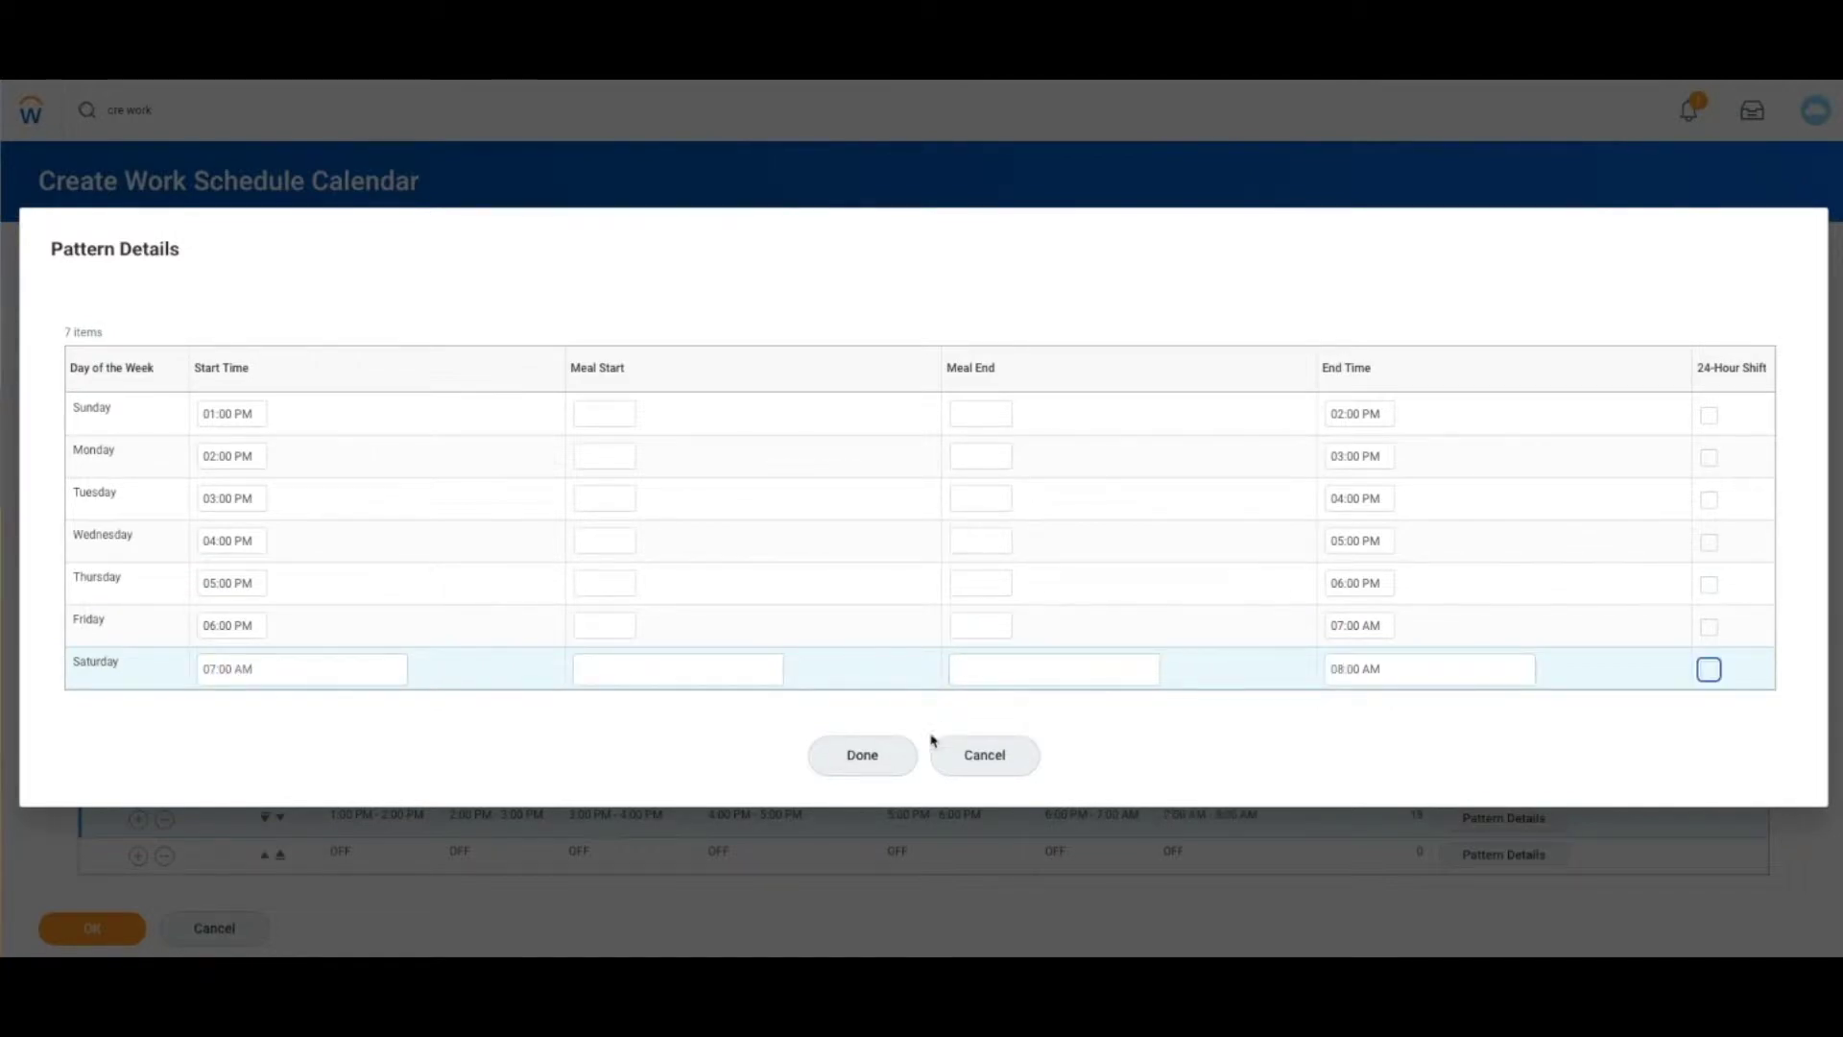
pyautogui.click(870, 755)
# Step: Open the second pattern's details and set Sunday through Tuesday to 1:00–2:00 PM
pyautogui.click(1504, 855)
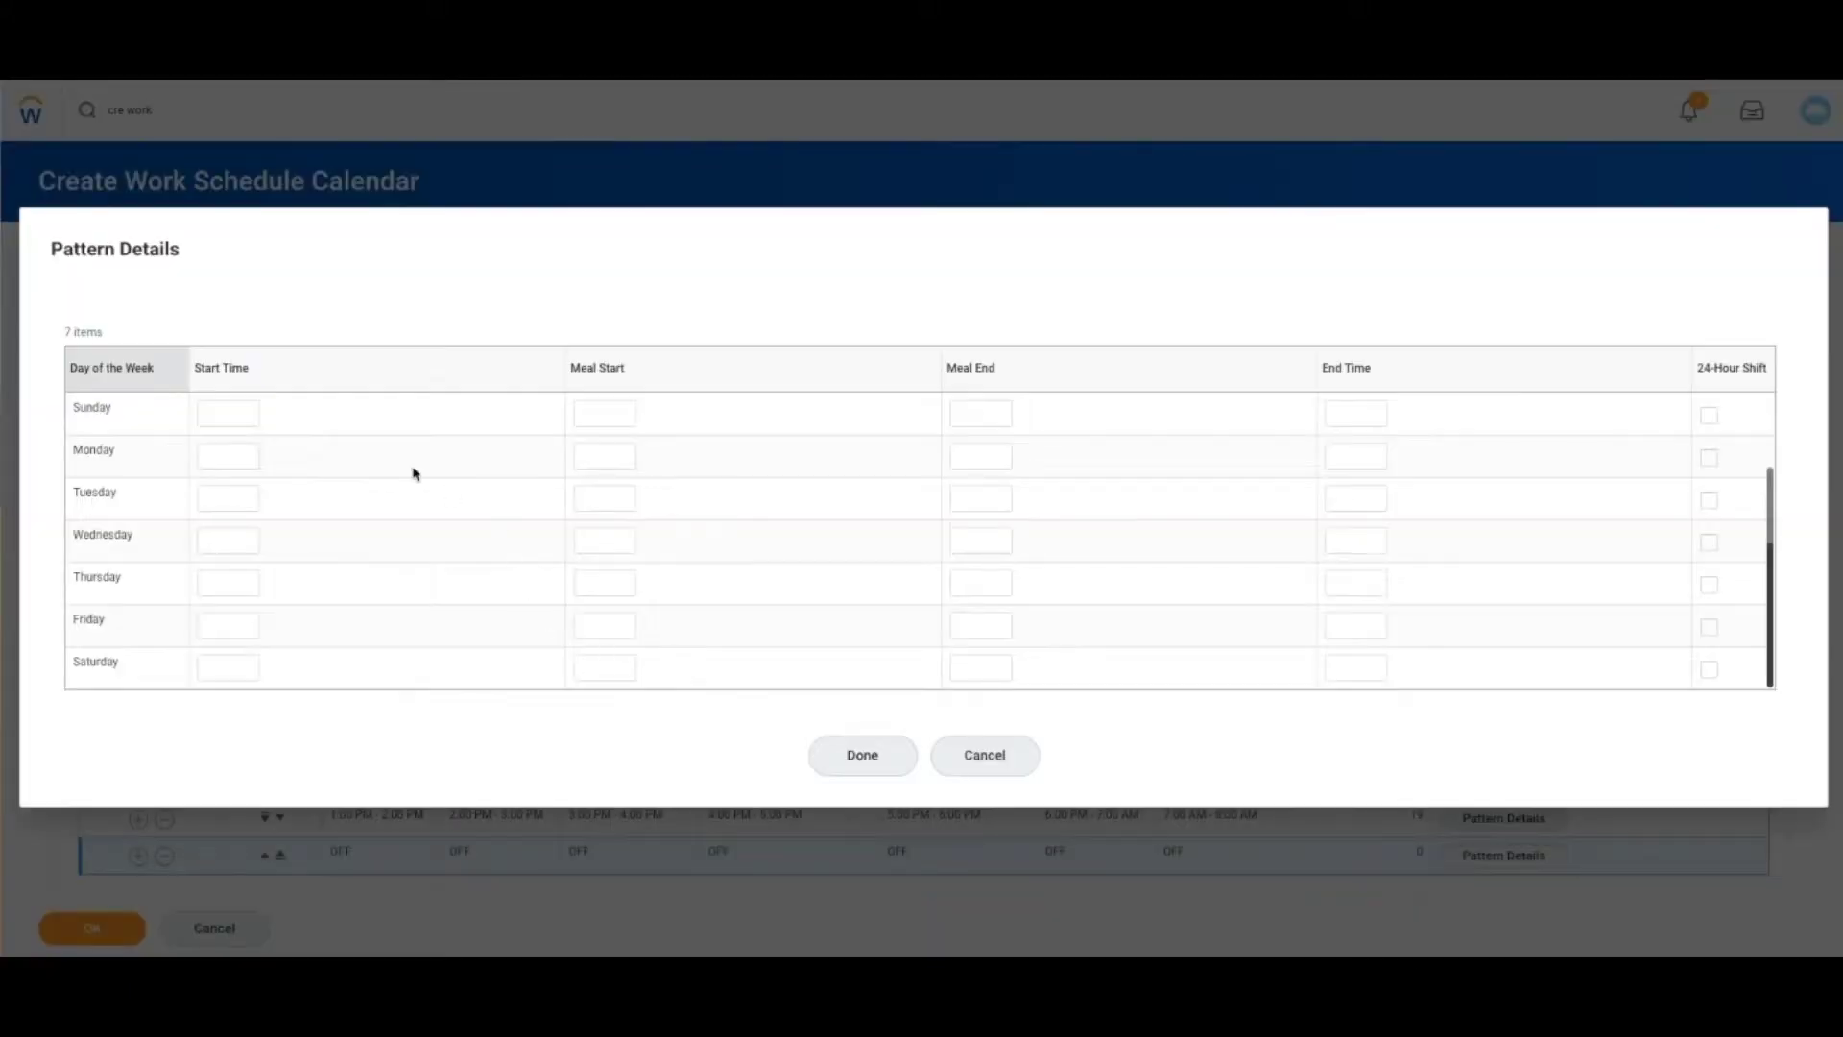
pyautogui.click(243, 415)
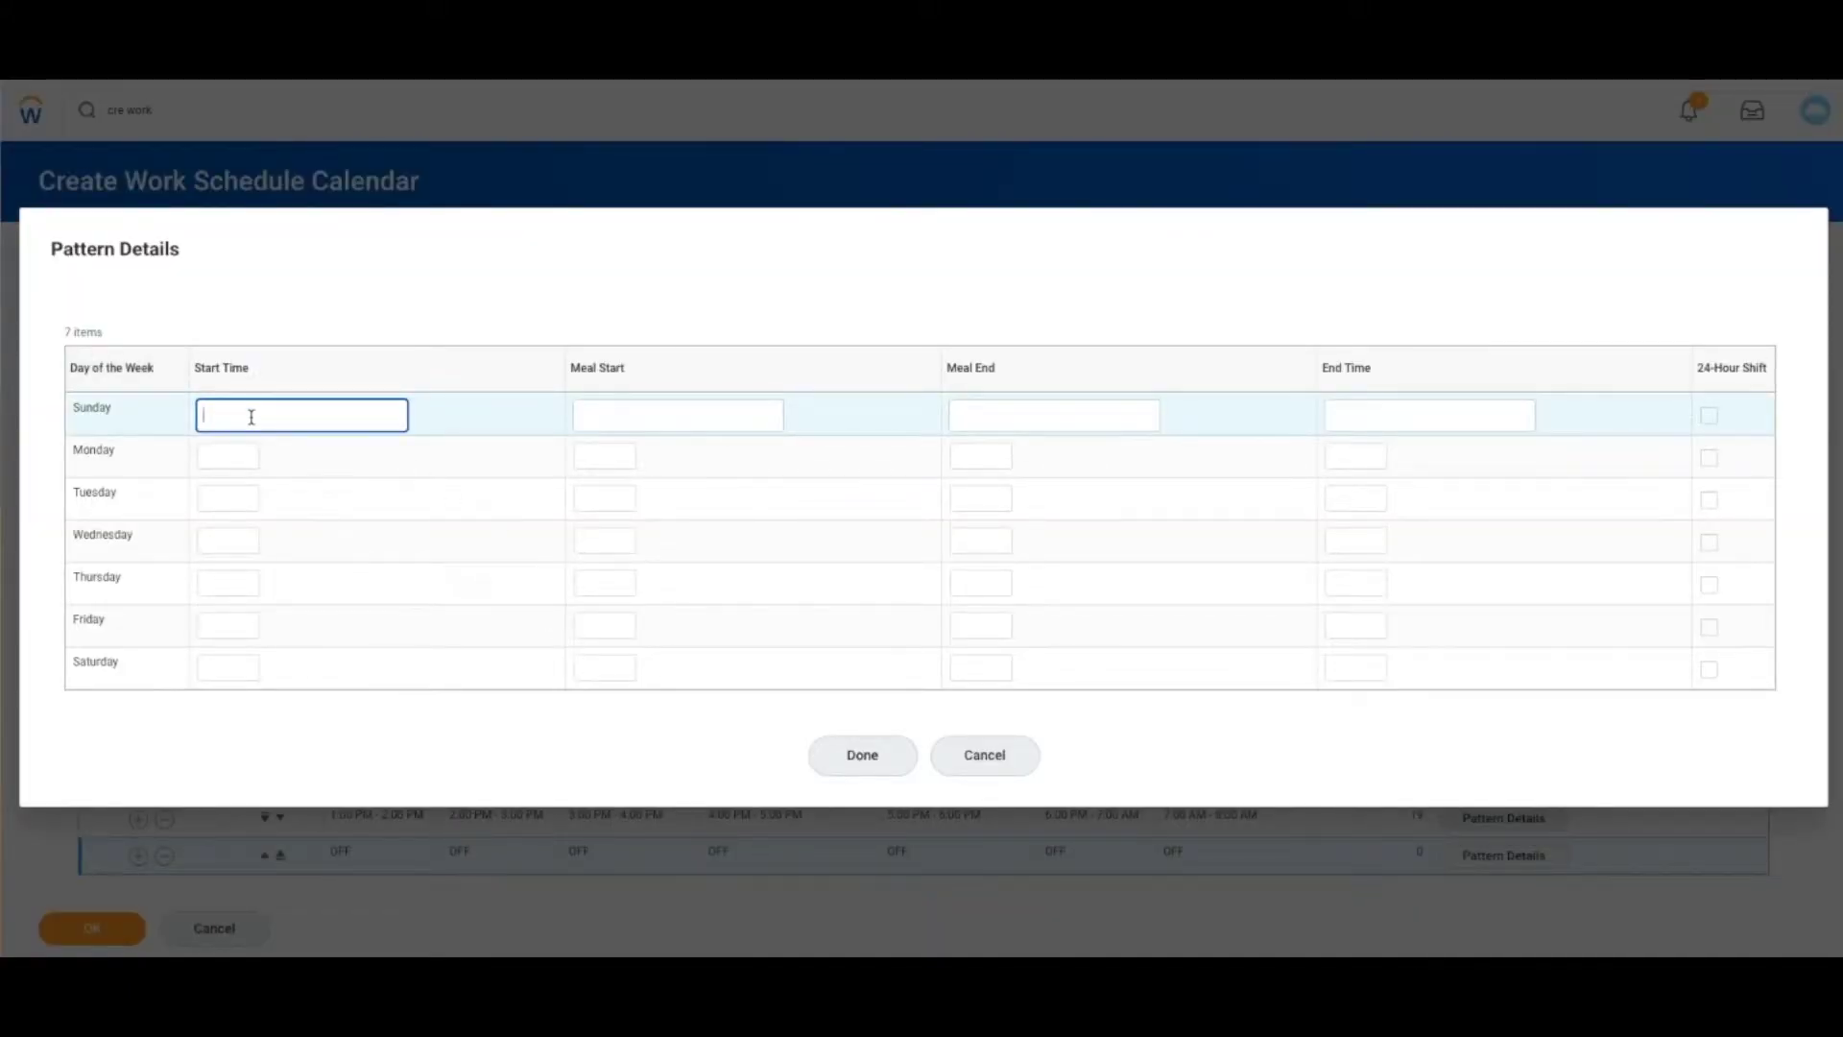
pyautogui.write('1pm')
pyautogui.press('Tab')
pyautogui.press('Tab')
pyautogui.press('Tab')
pyautogui.write('2pm')
pyautogui.press('Tab')
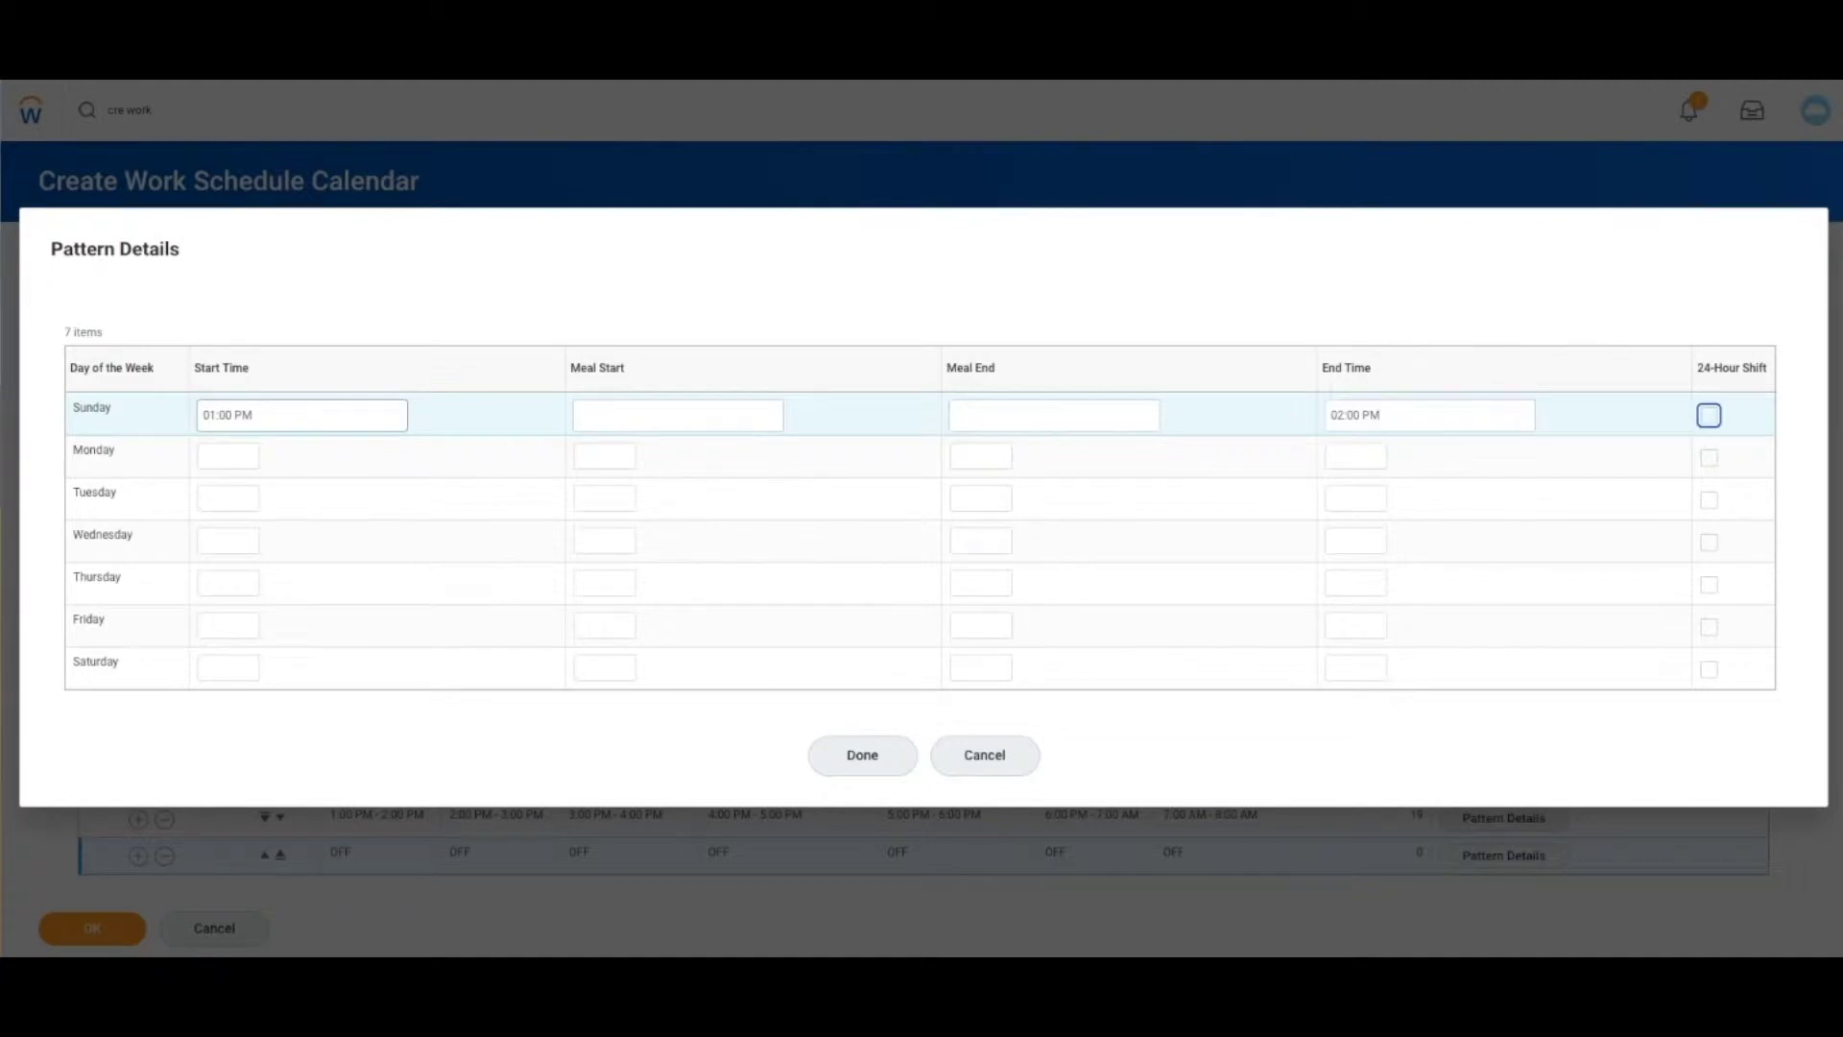
pyautogui.press('Tab')
pyautogui.write('1pm')
pyautogui.press('Tab')
pyautogui.press('Tab')
pyautogui.press('Tab')
pyautogui.write('2')
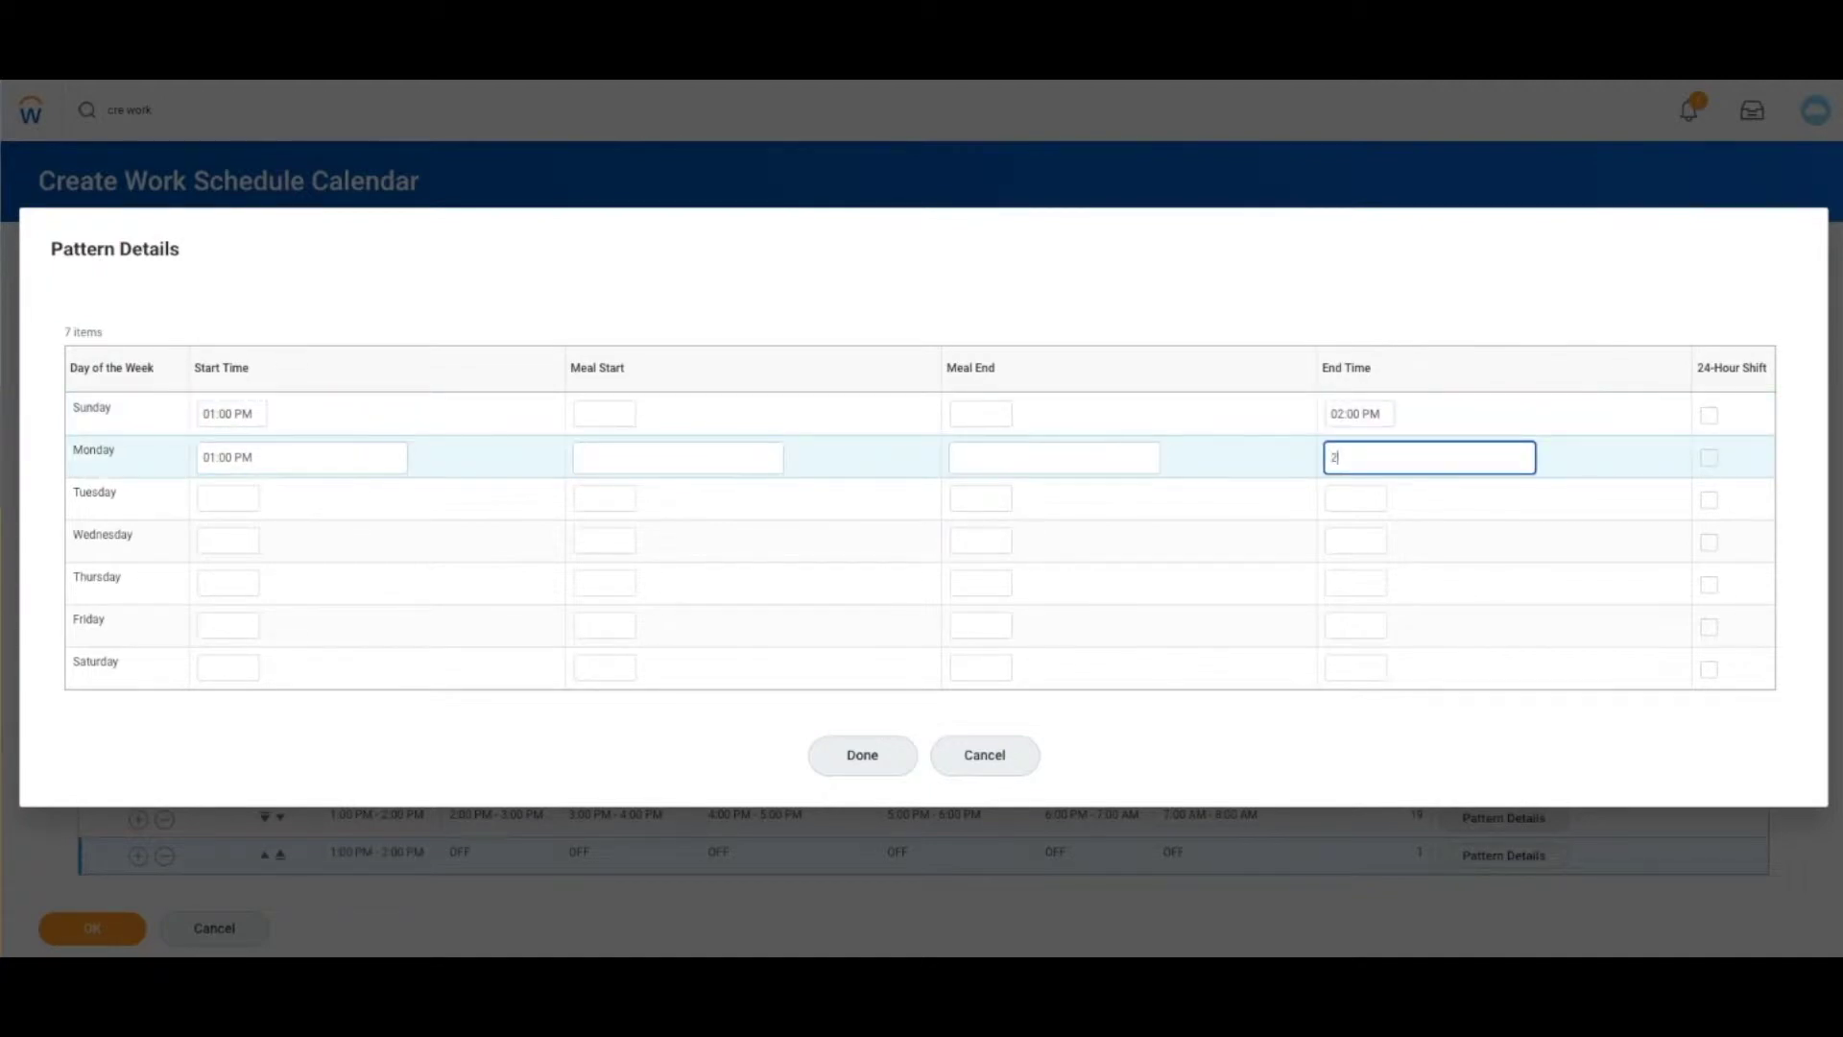
pyautogui.write('pm')
pyautogui.press('Tab')
pyautogui.press('Tab')
pyautogui.press('Tab')
pyautogui.hotkey('shift', 'Tab')
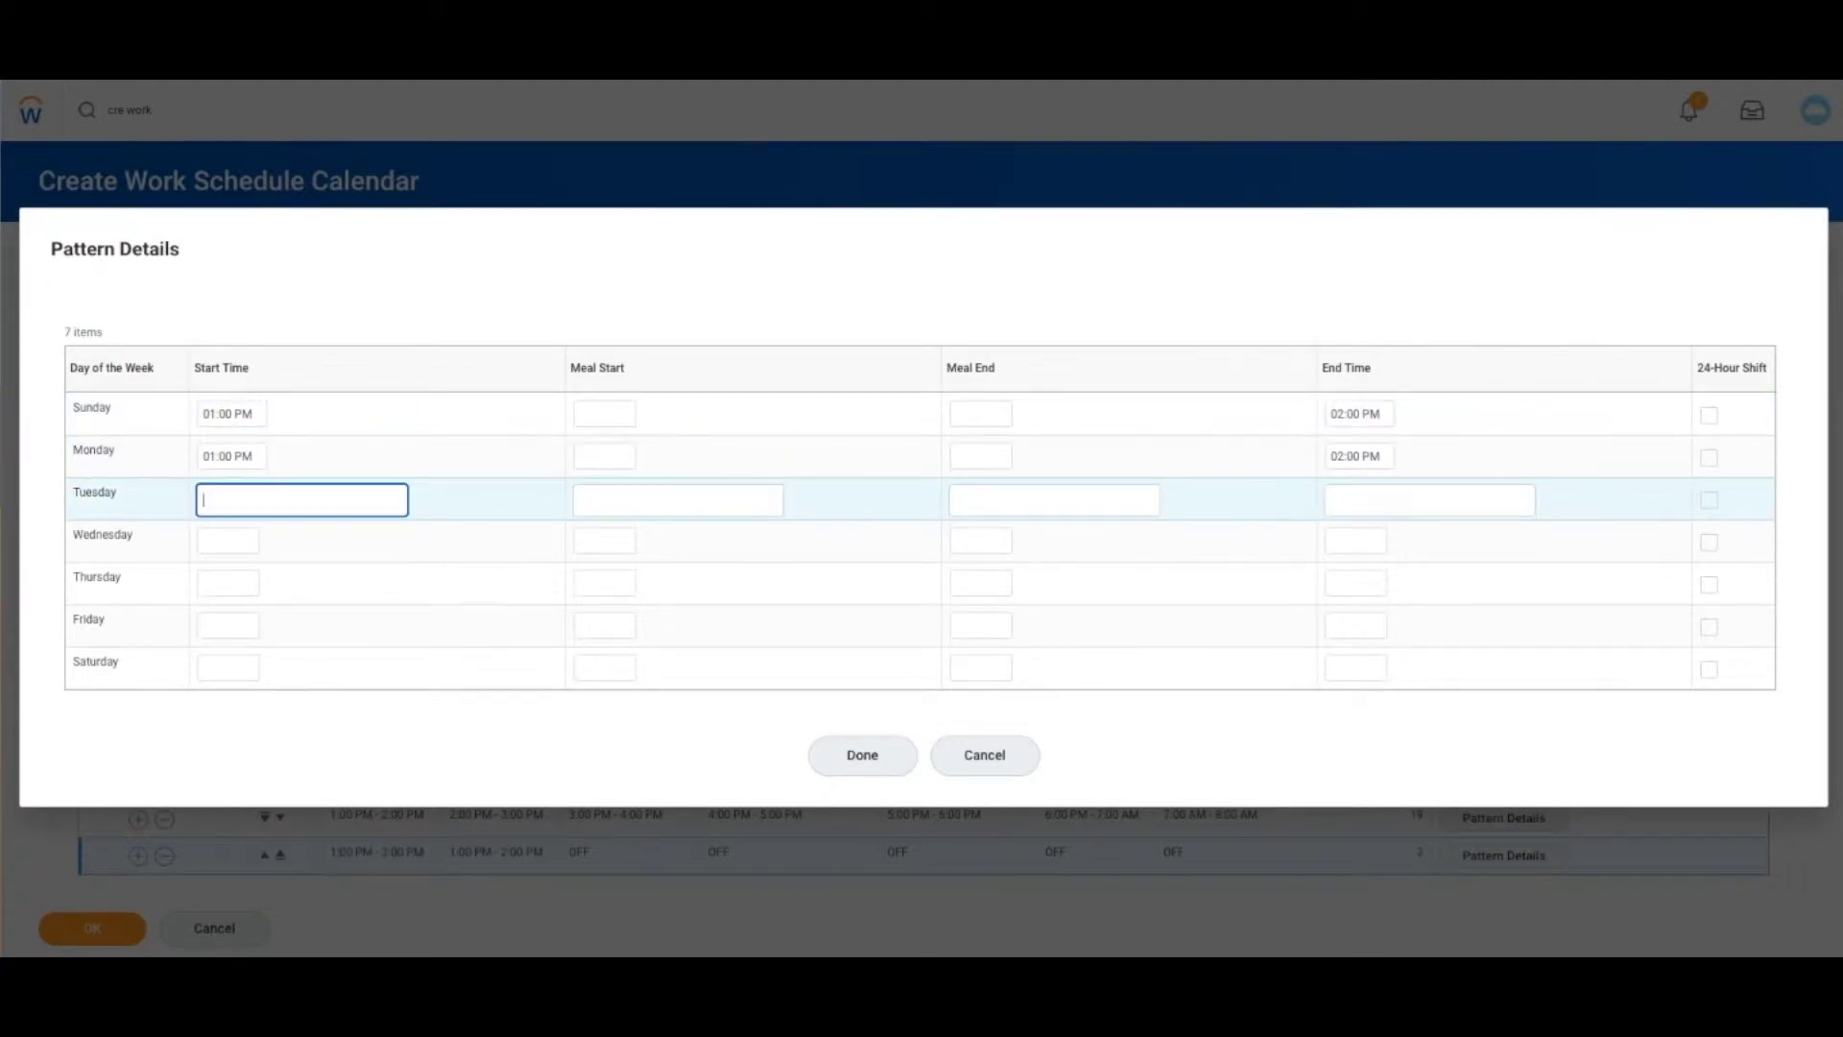
pyautogui.write('1pm')
# Step: Set Wednesday through Saturday to 1:00–2:00 PM and save the second pattern
pyautogui.press('Tab')
pyautogui.press('Tab')
pyautogui.press('Tab')
pyautogui.write('2')
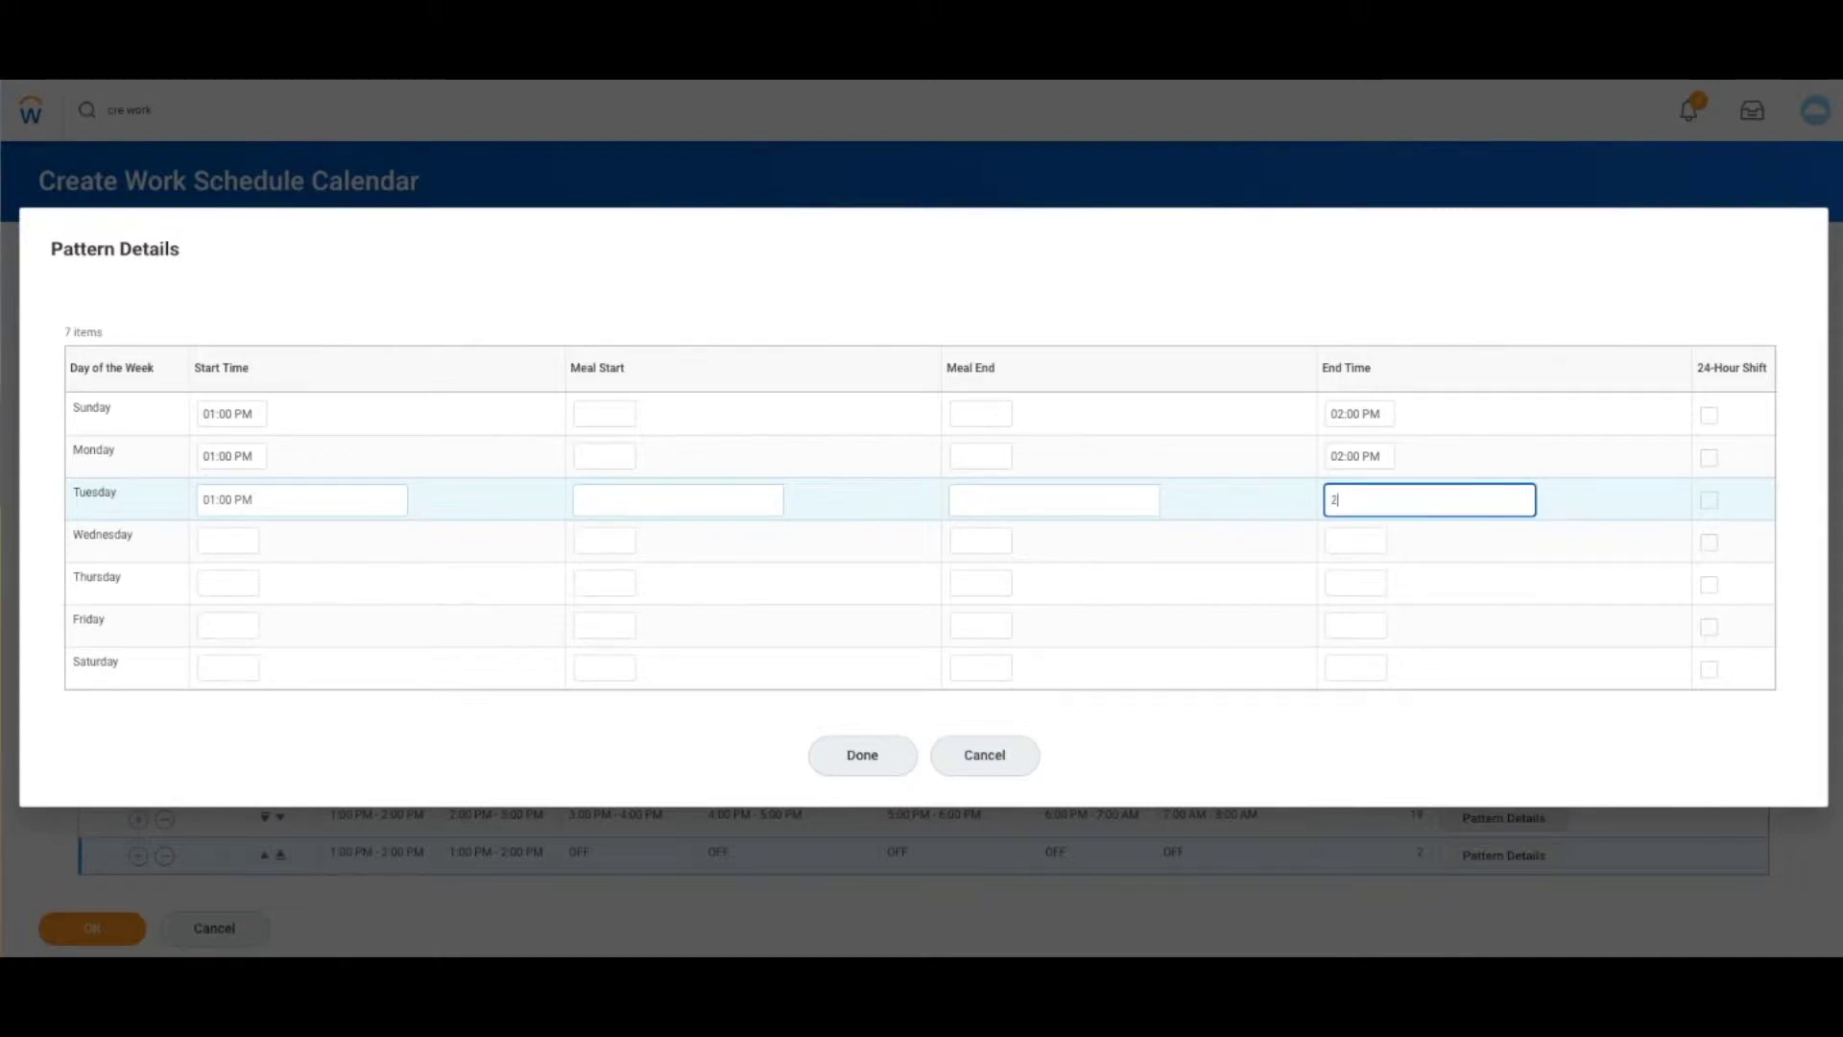
pyautogui.write('pm')
pyautogui.press('Tab')
pyautogui.press('Tab')
pyautogui.write('1pm')
pyautogui.press('Tab')
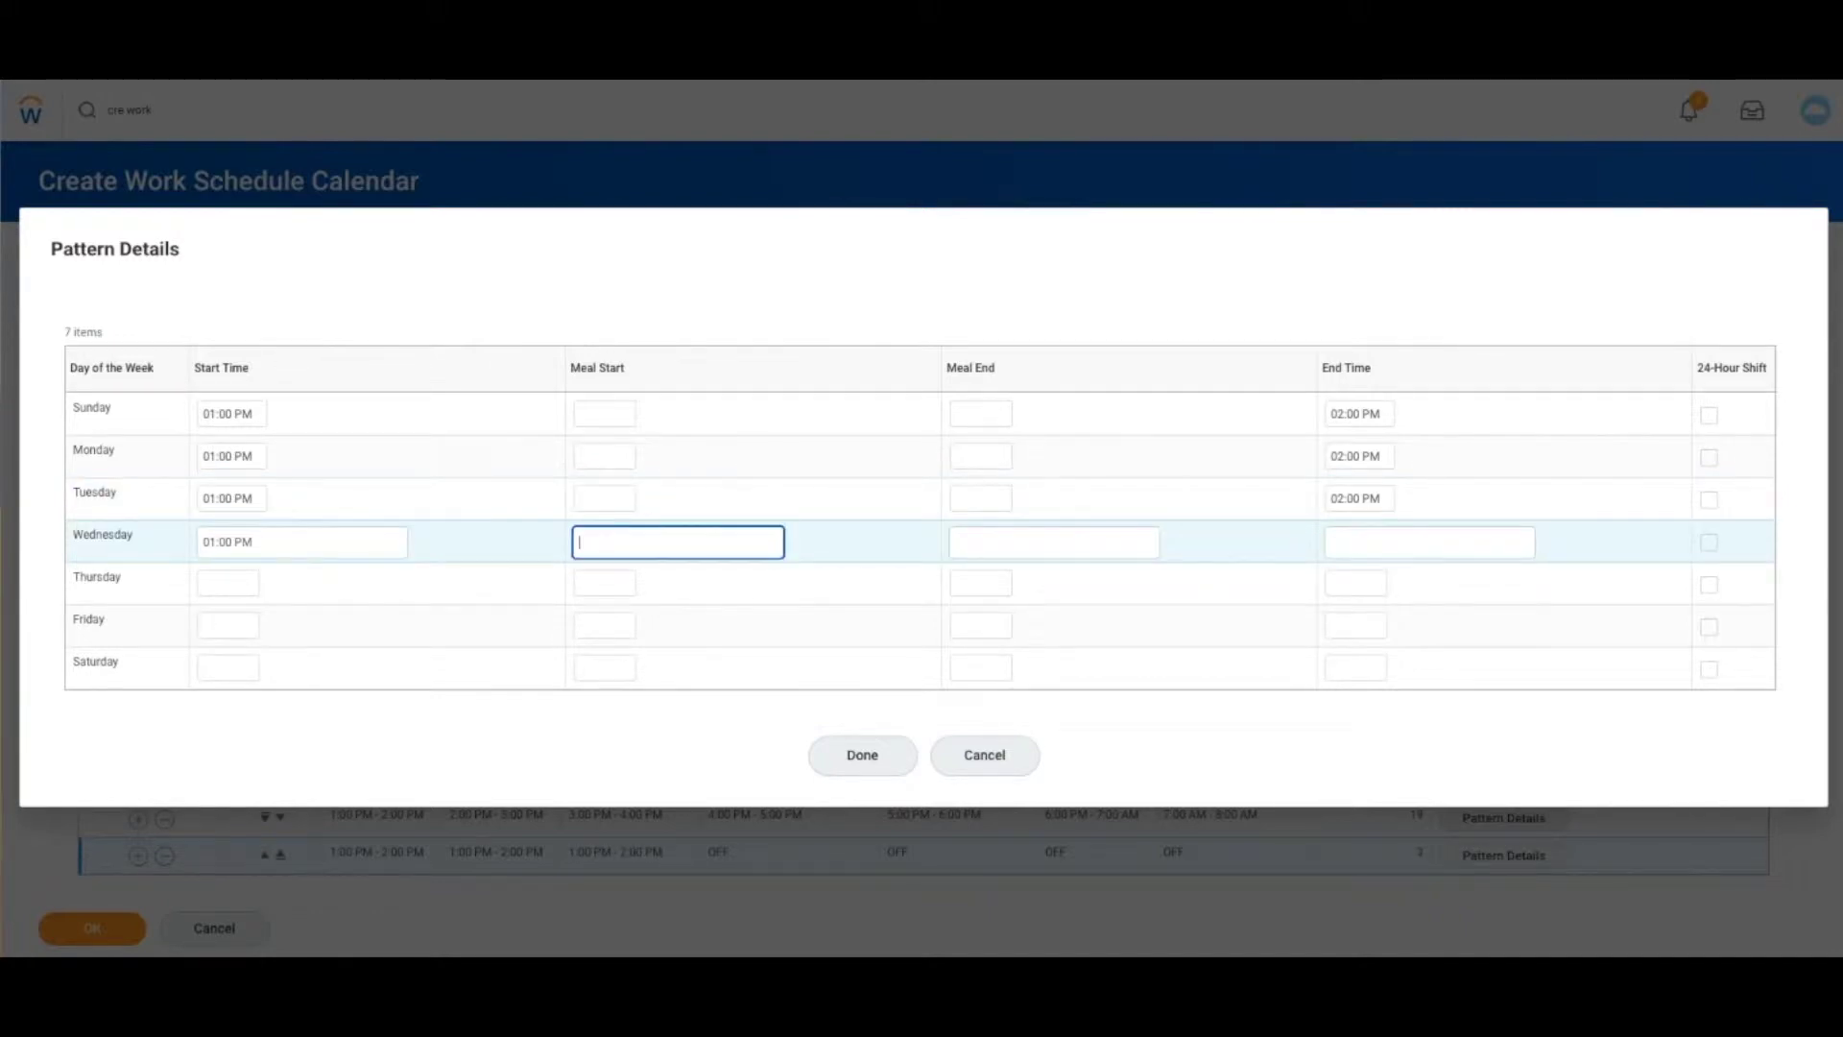
pyautogui.press('Tab')
pyautogui.press('Tab')
pyautogui.write('2pm')
pyautogui.press('Tab')
pyautogui.press('Tab')
pyautogui.press('Tab')
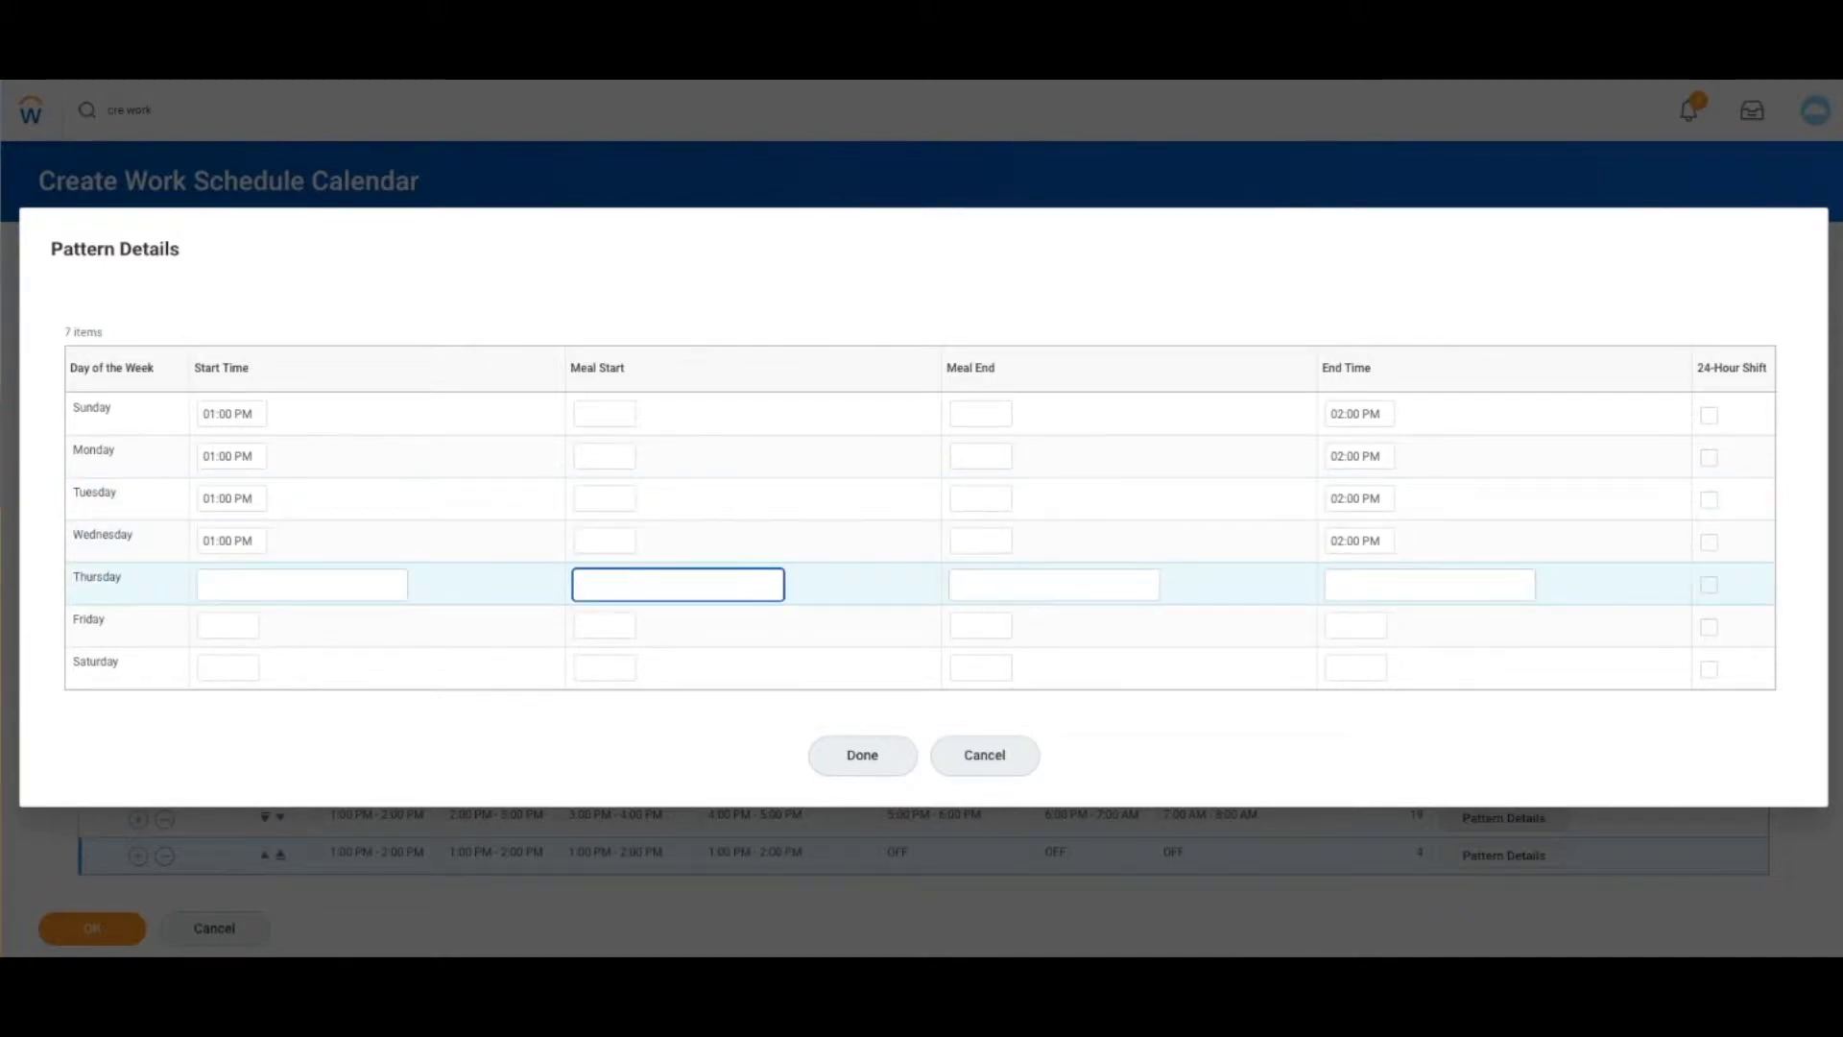
pyautogui.hotkey('shift', 'Tab')
pyautogui.write('1pm')
pyautogui.press('Tab')
pyautogui.press('Tab')
pyautogui.press('Tab')
pyautogui.write('2pm')
pyautogui.press('Tab')
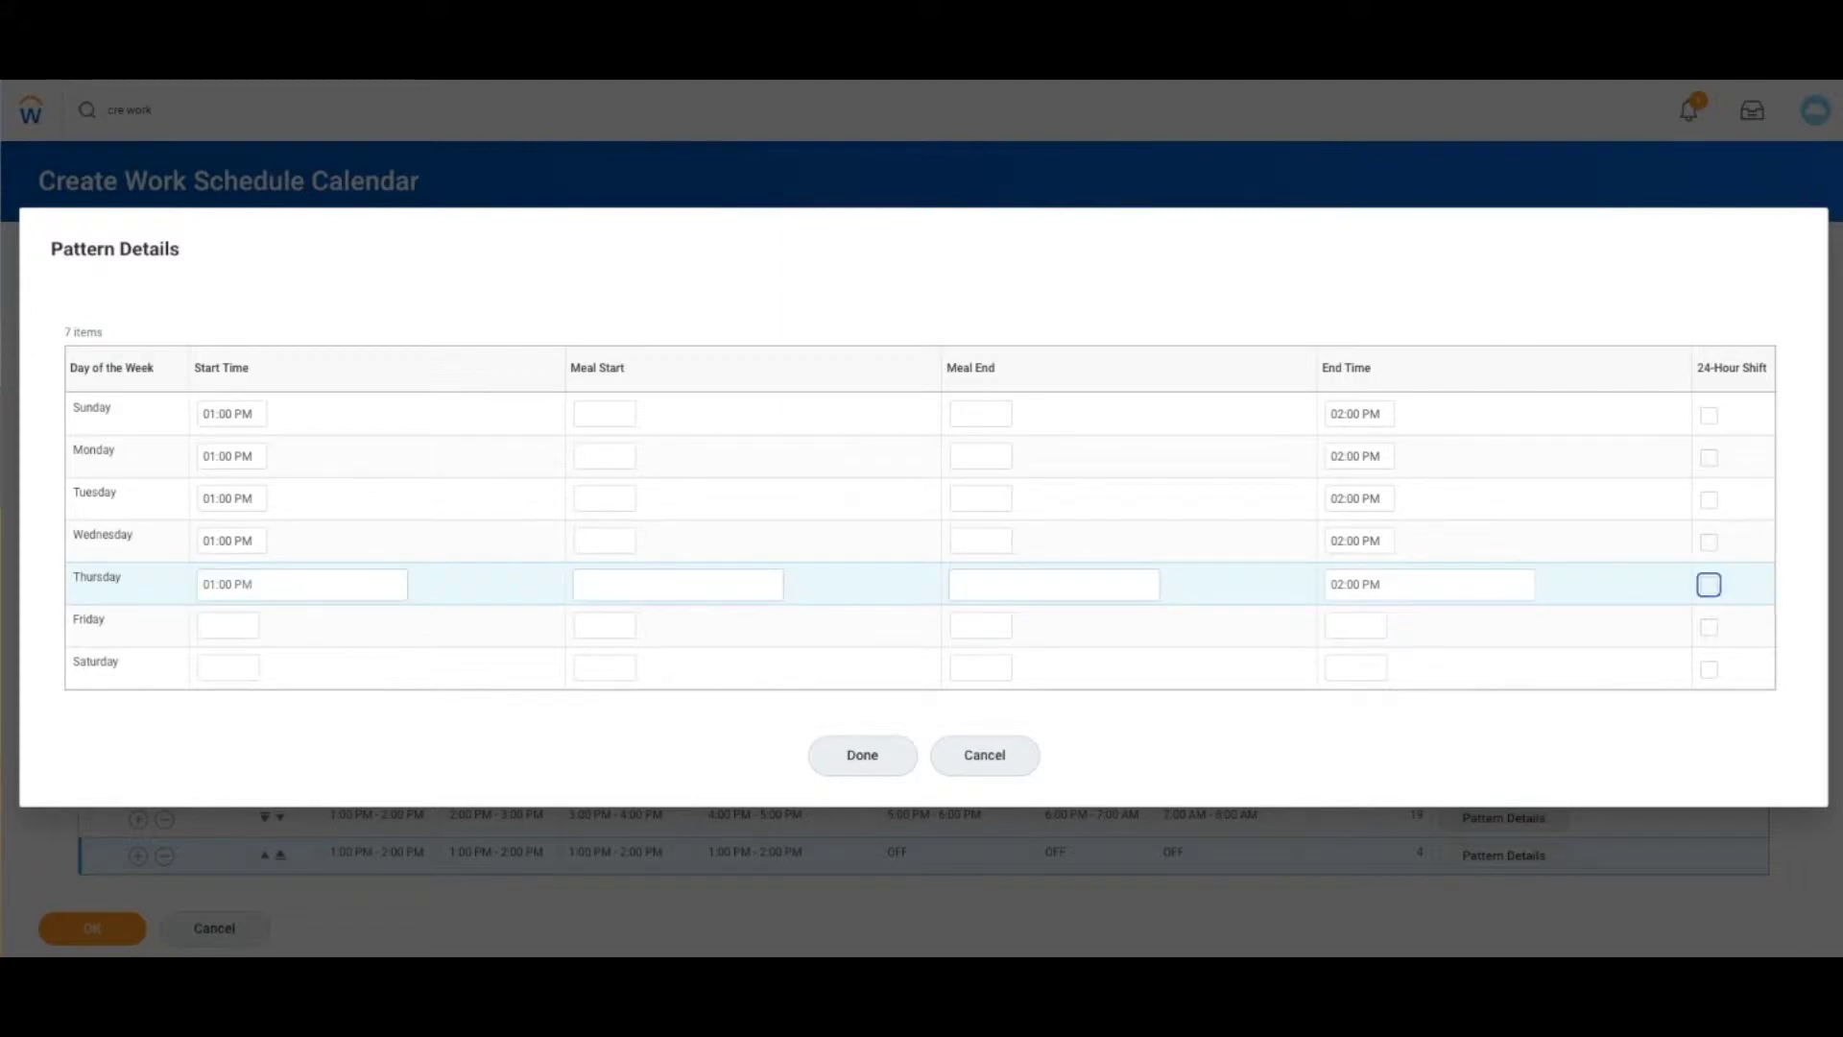
pyautogui.press('Tab')
pyautogui.press('Tab')
pyautogui.hotkey('shift', 'Tab')
pyautogui.write('1pm')
pyautogui.press('Tab')
pyautogui.press('Tab')
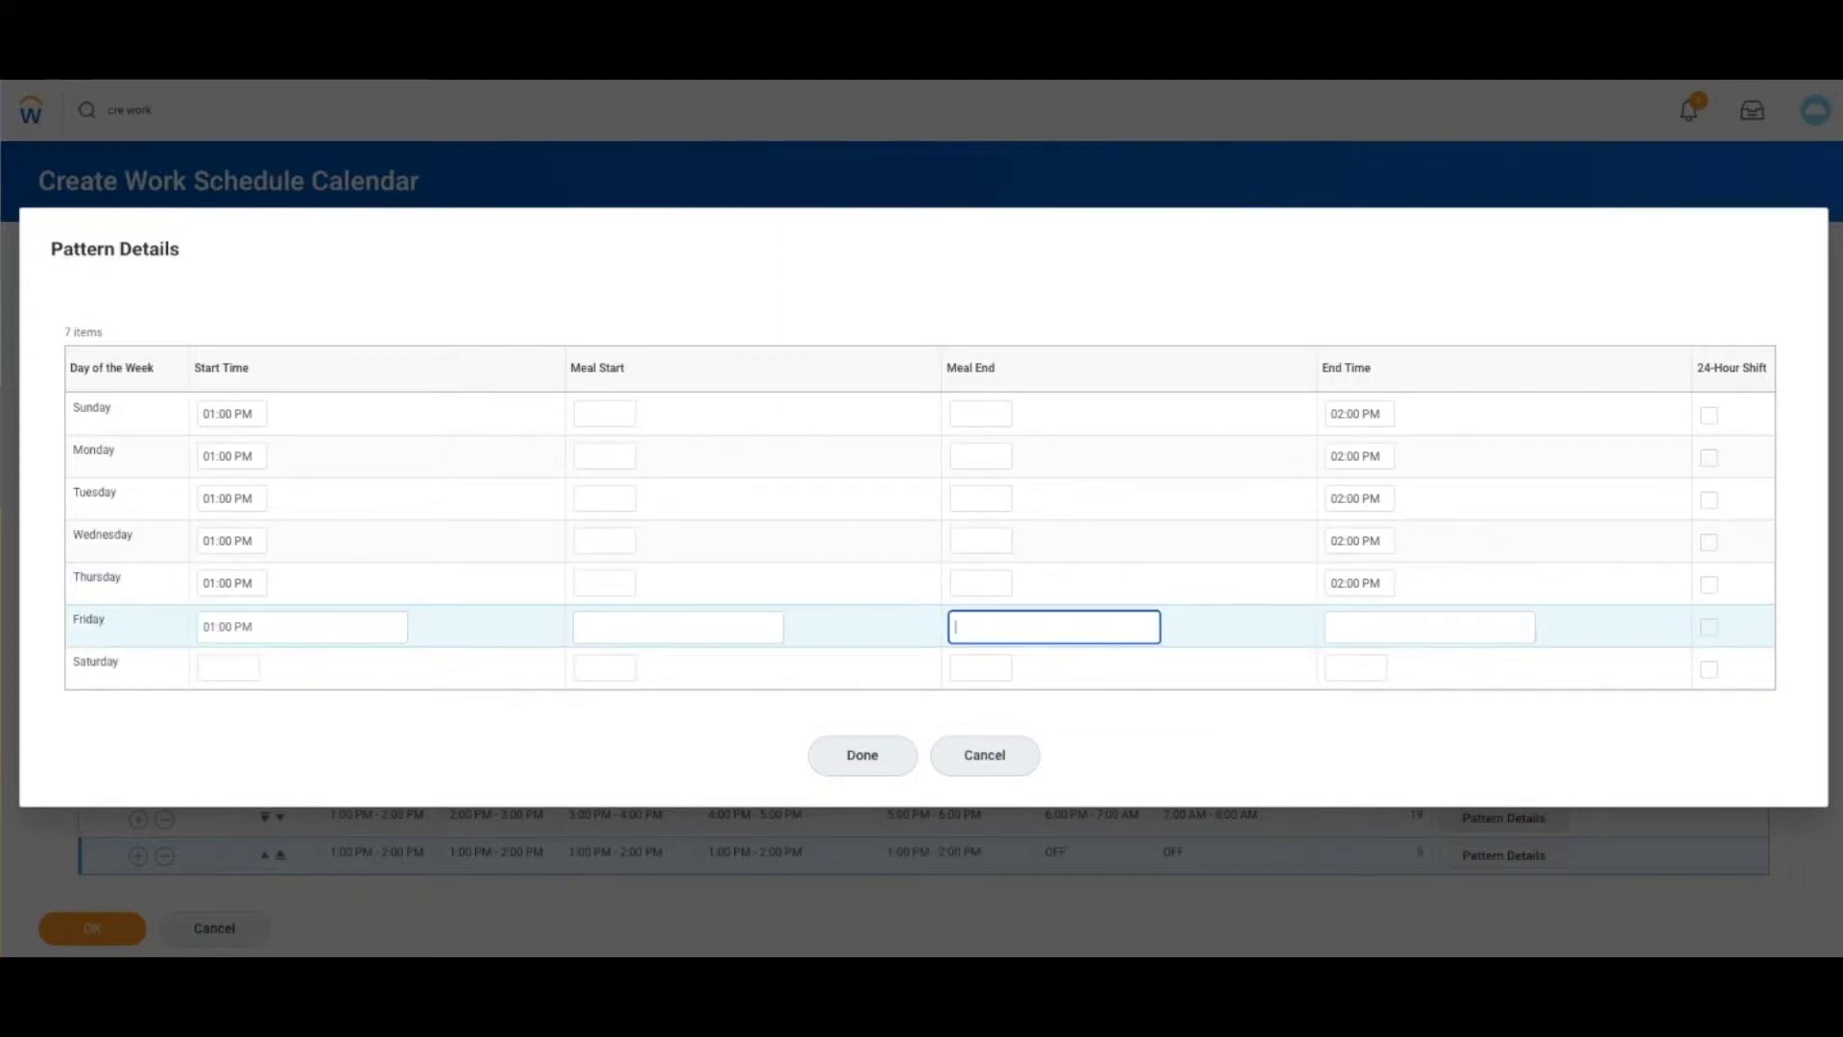
pyautogui.press('Tab')
pyautogui.write('2pm')
pyautogui.press('Tab')
pyautogui.press('Tab')
pyautogui.press('Tab')
pyautogui.hotkey('shift', 'Tab')
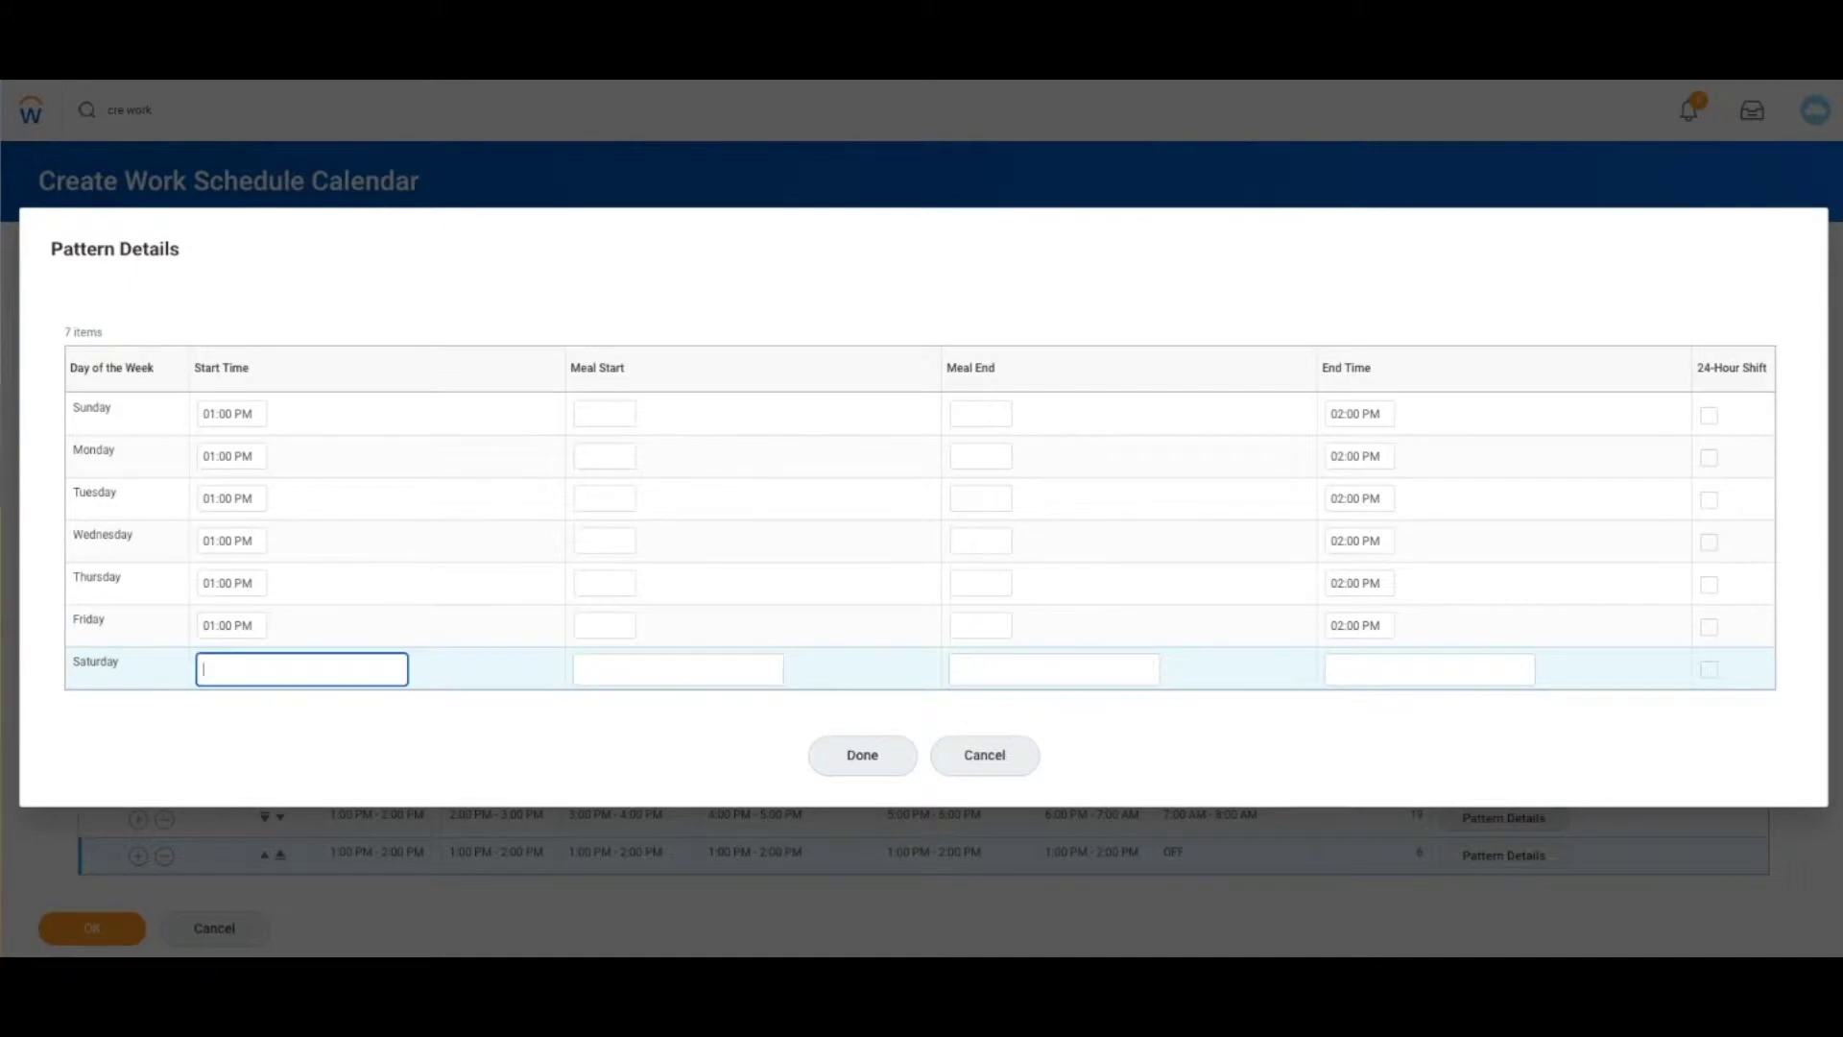
pyautogui.write('1pm')
pyautogui.press('Tab')
pyautogui.press('Tab')
pyautogui.press('Tab')
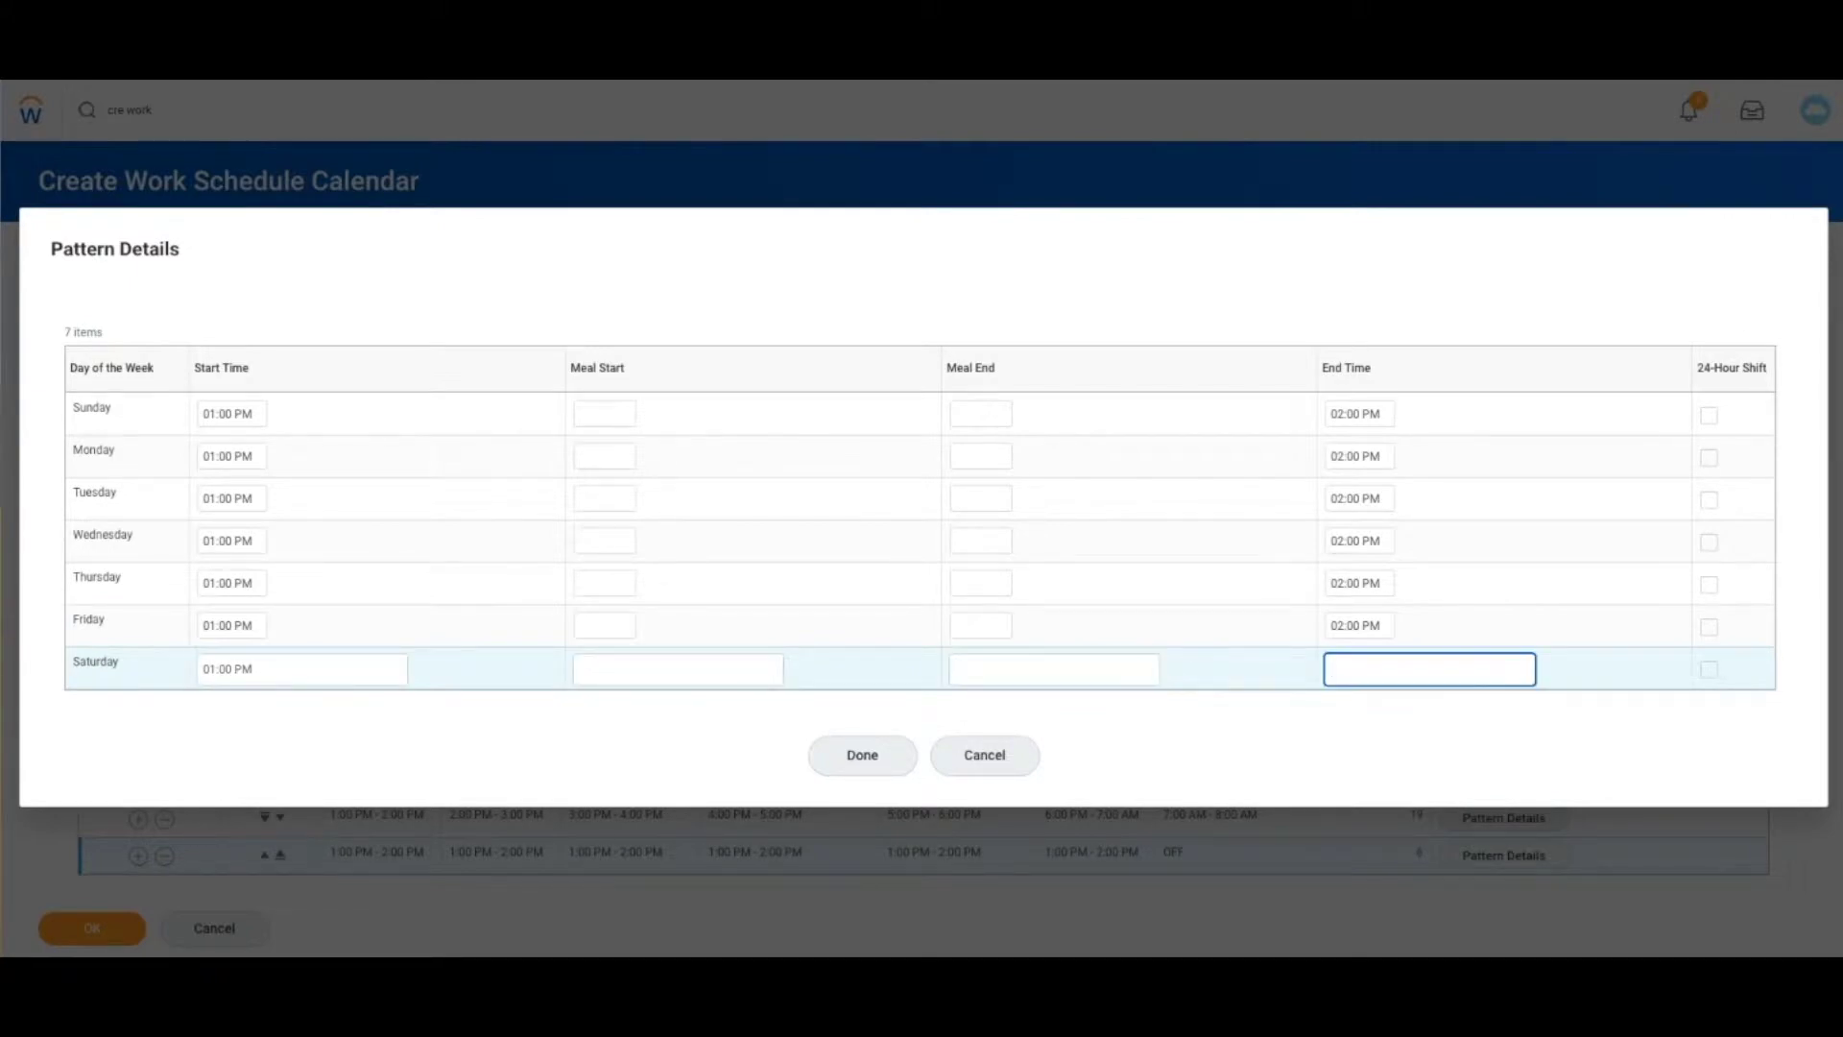
pyautogui.write('2pm')
pyautogui.press('Tab')
pyautogui.click(861, 755)
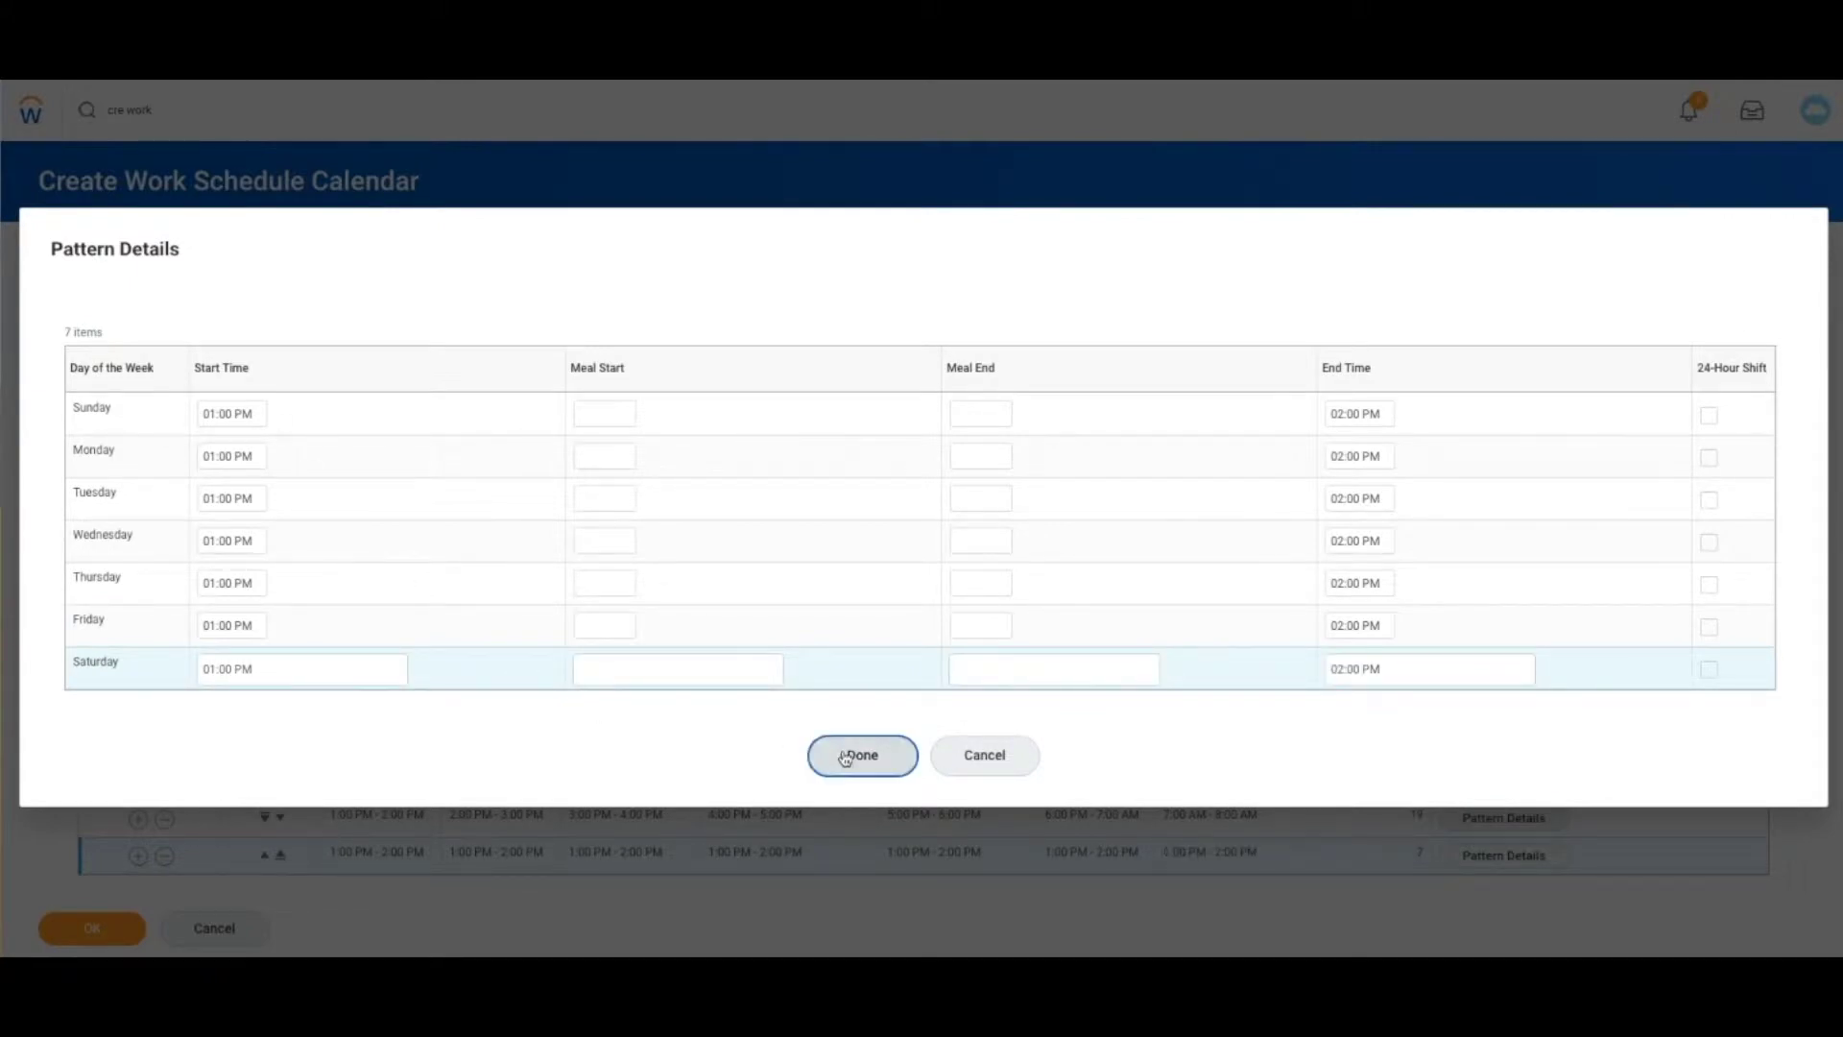
pyautogui.click(244, 555)
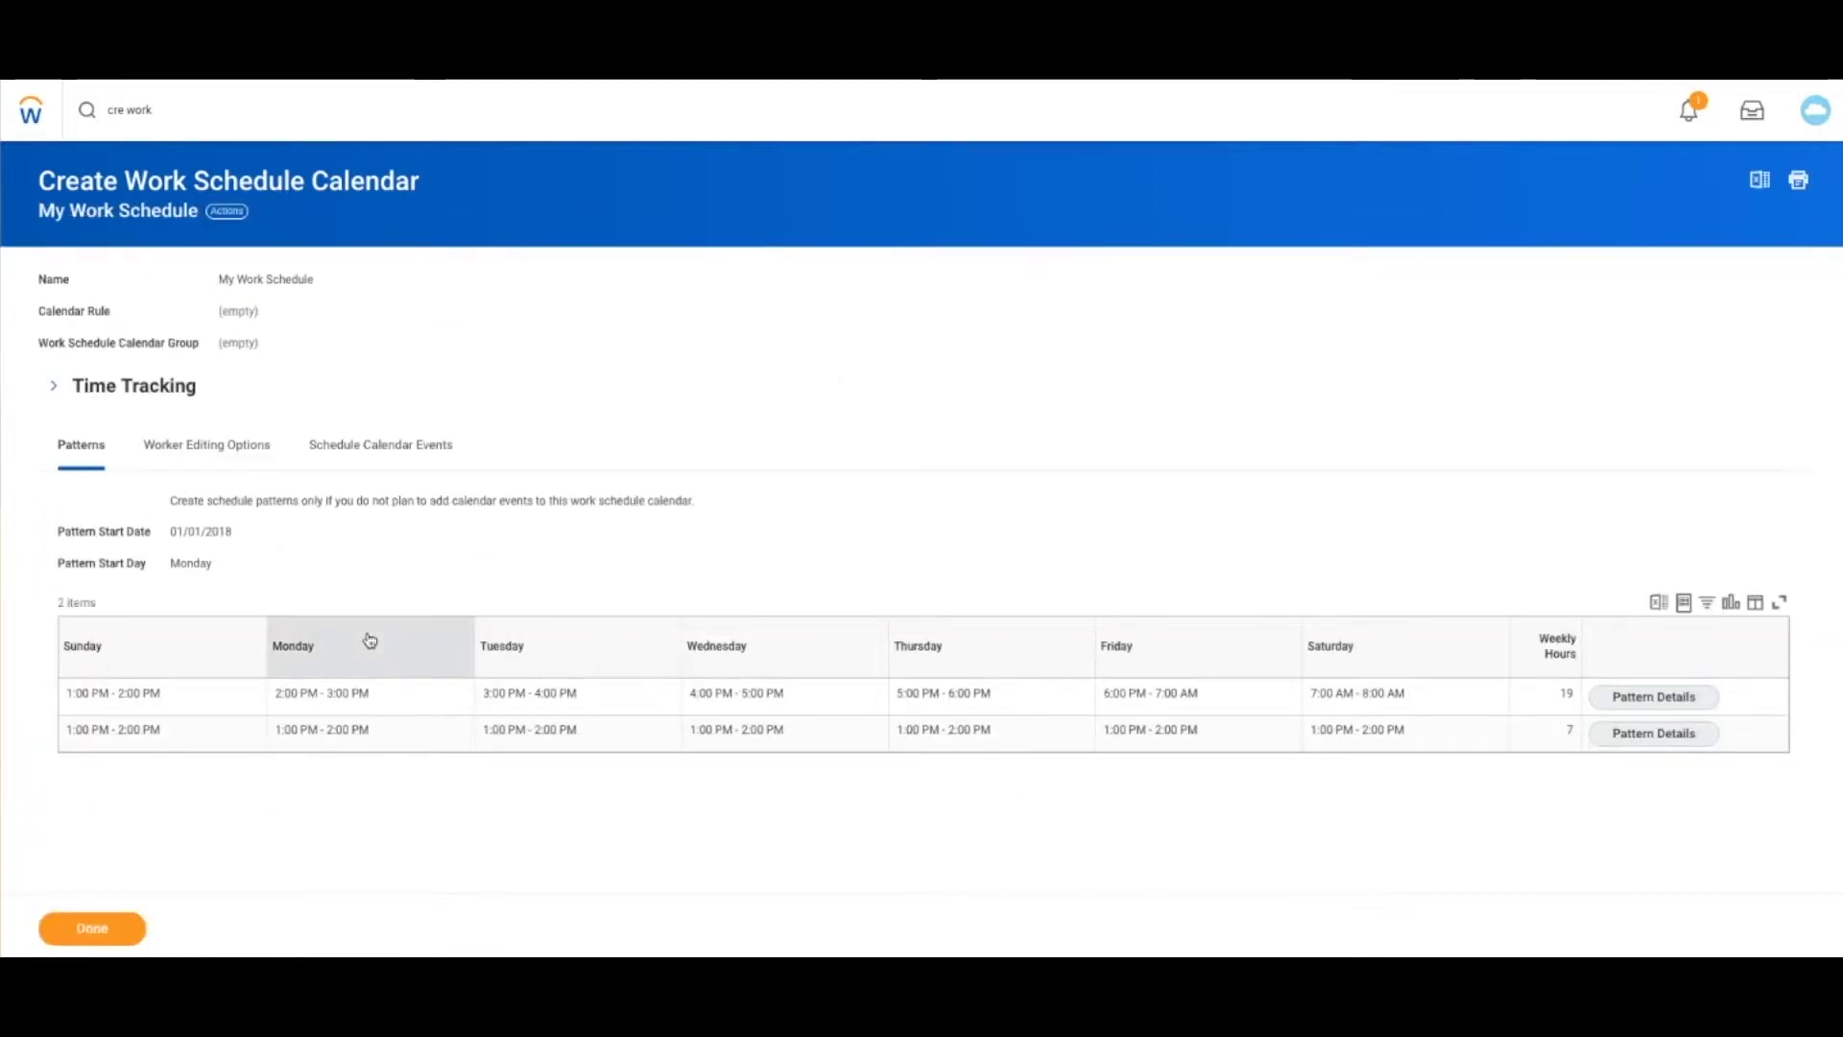
# Step: Use Integration IDs > Edit Reference ID on My Work Schedule, select WORK_SCHEDULE_CALENDAR-6-194, and submit unchanged
pyautogui.click(228, 210)
pyautogui.moveTo(339, 461)
pyautogui.moveTo(363, 534)
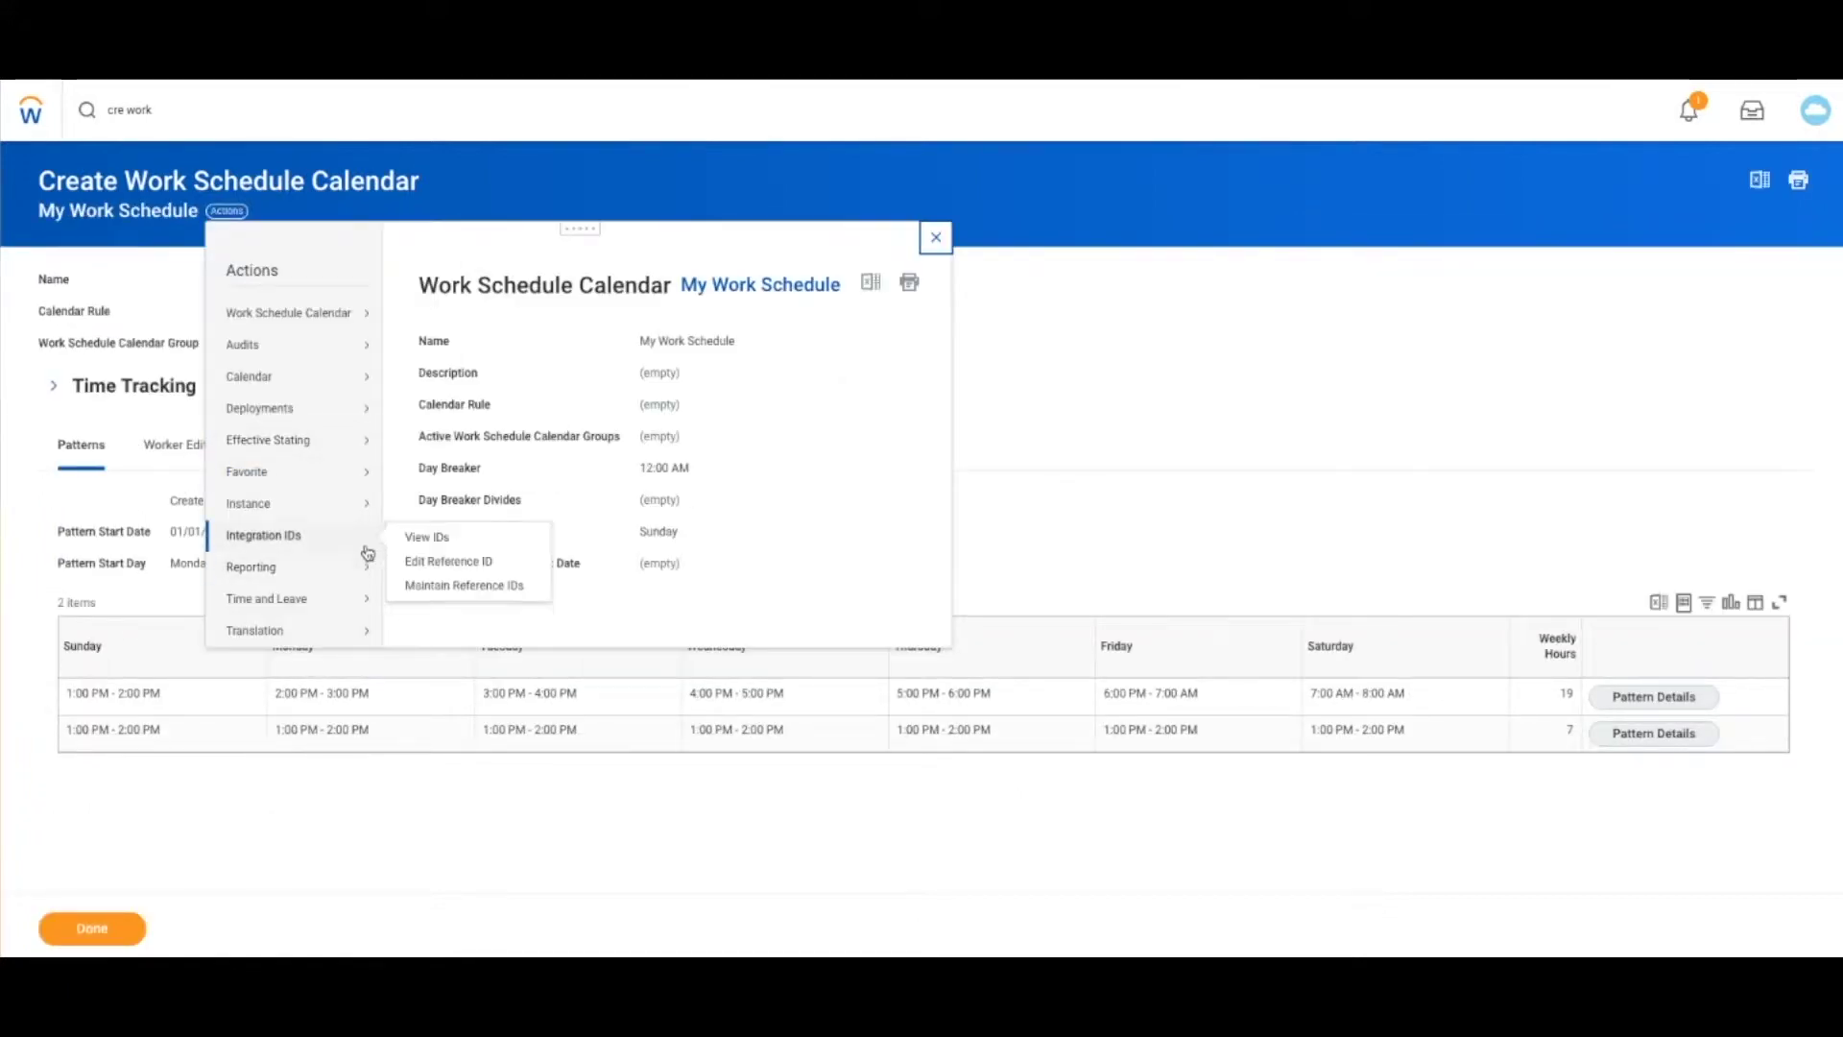
pyautogui.click(460, 562)
pyautogui.click(348, 343)
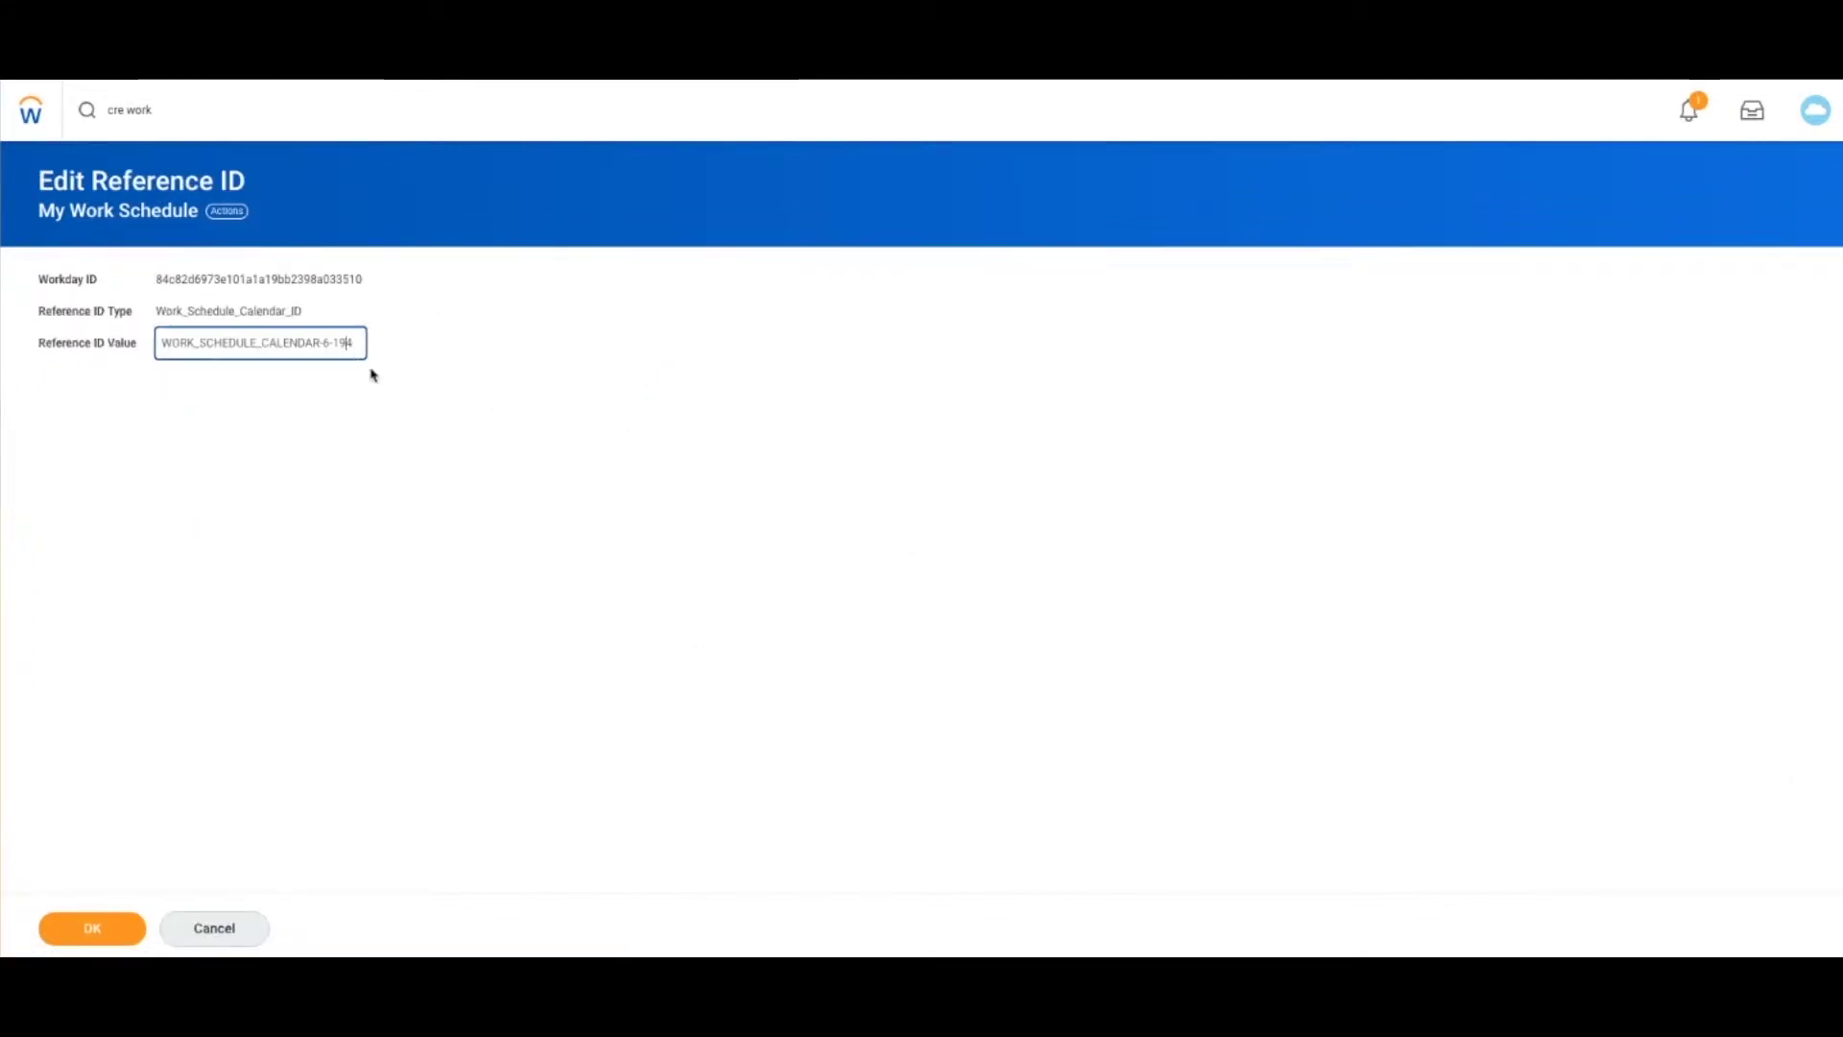
pyautogui.hotkey('ctrl', 'a')
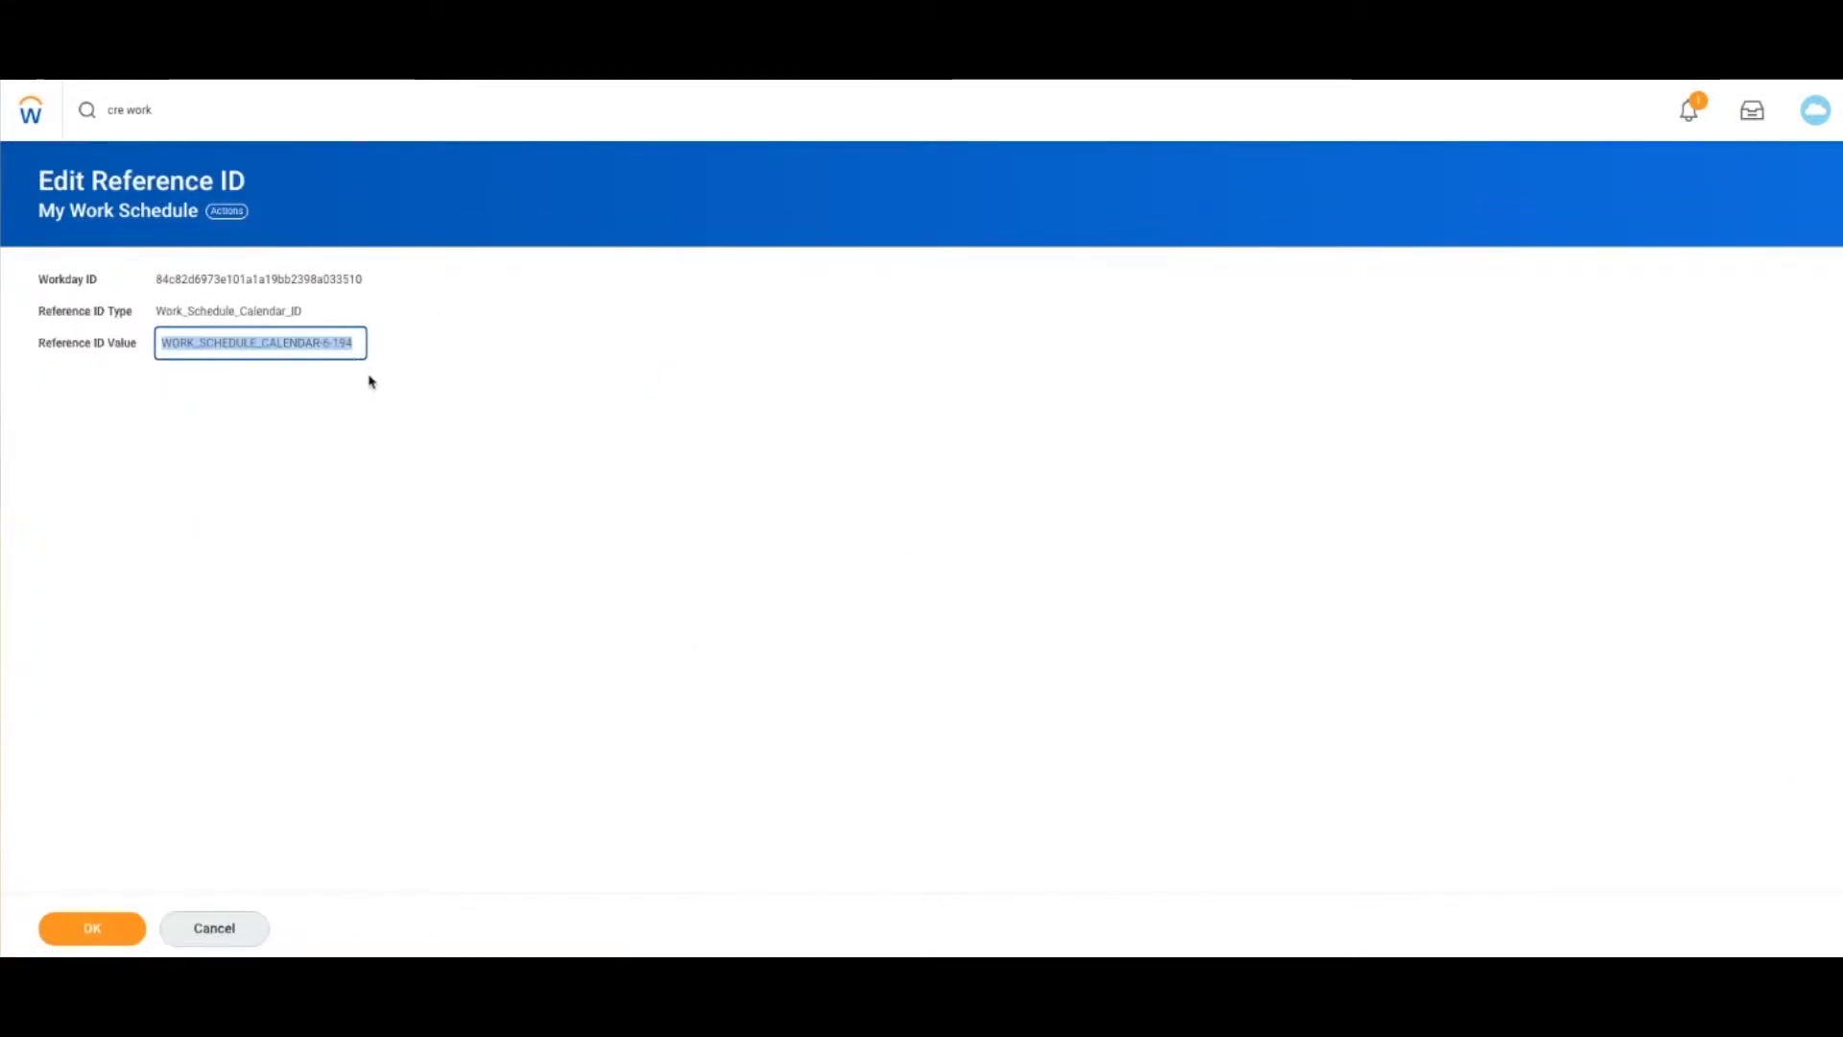
pyautogui.click(93, 932)
# Step: Search 'cre eib', create an EIB named EIB Work Schedule Calendar WSC, and choose Inbound
pyautogui.click(188, 115)
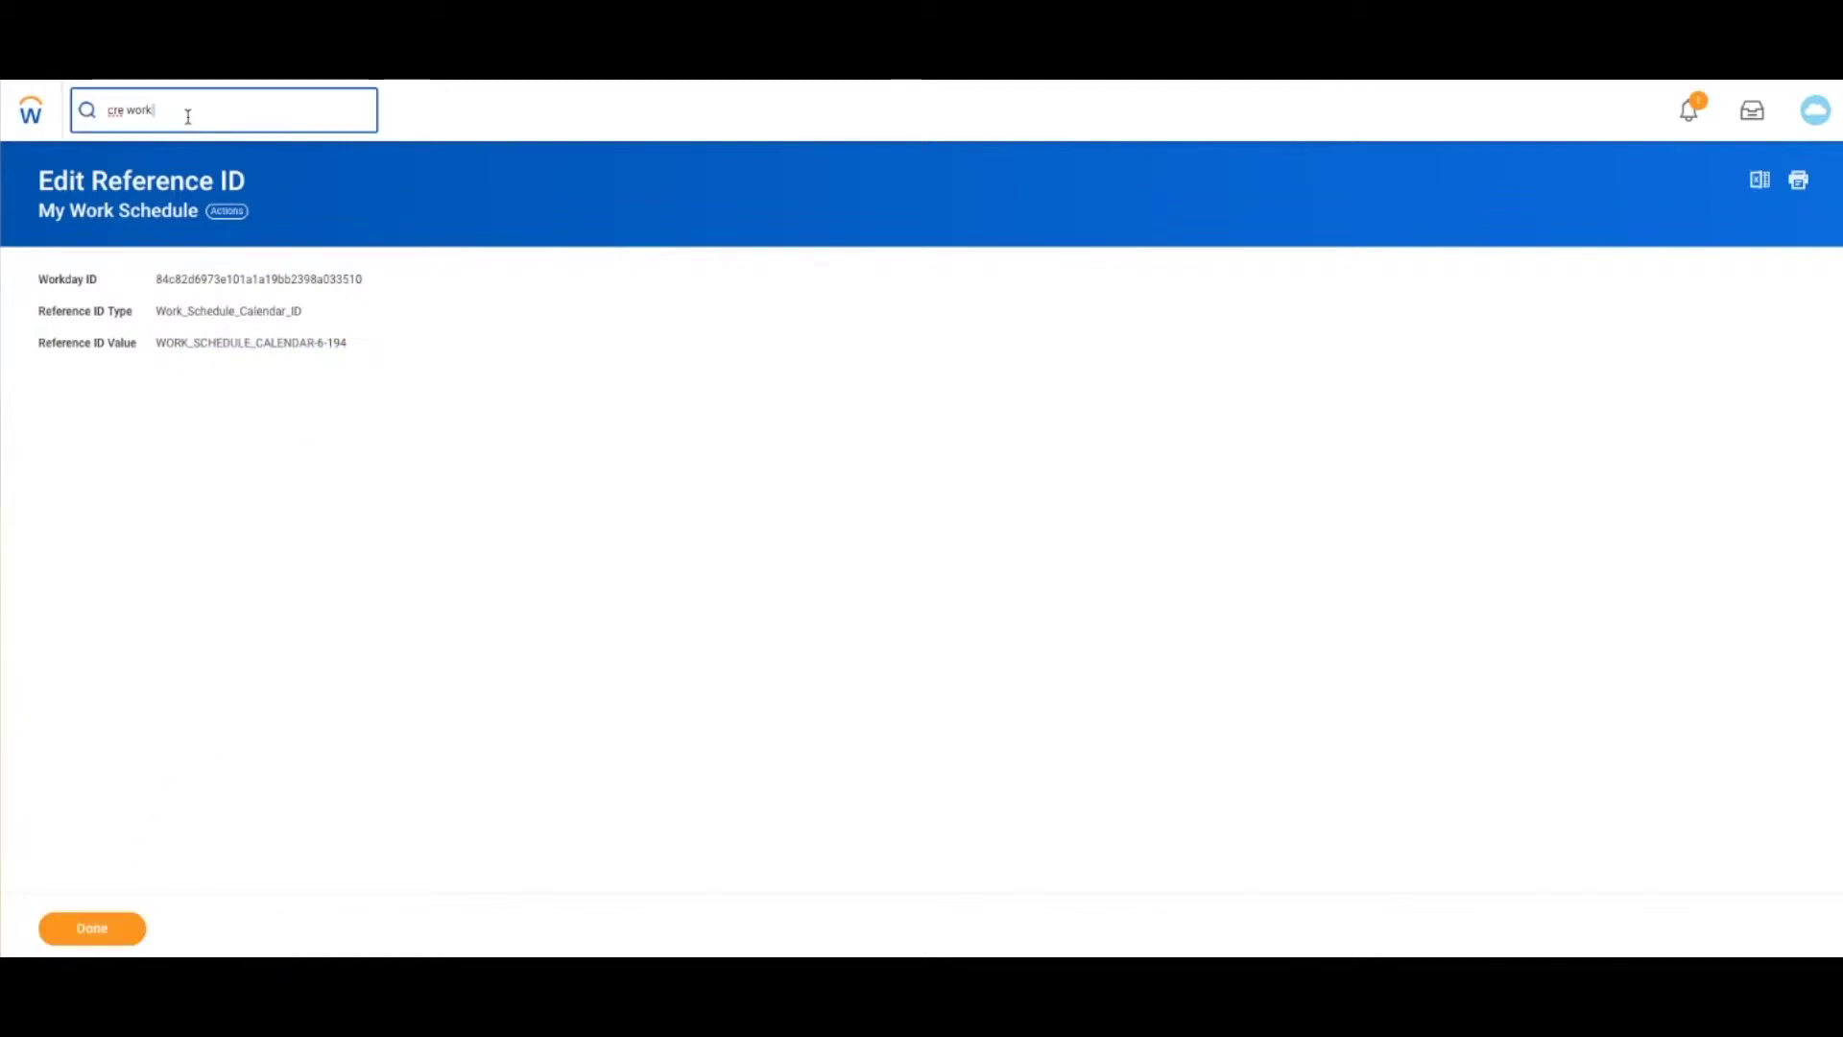
pyautogui.hotkey('ctrl', 'a')
pyautogui.write('cre e')
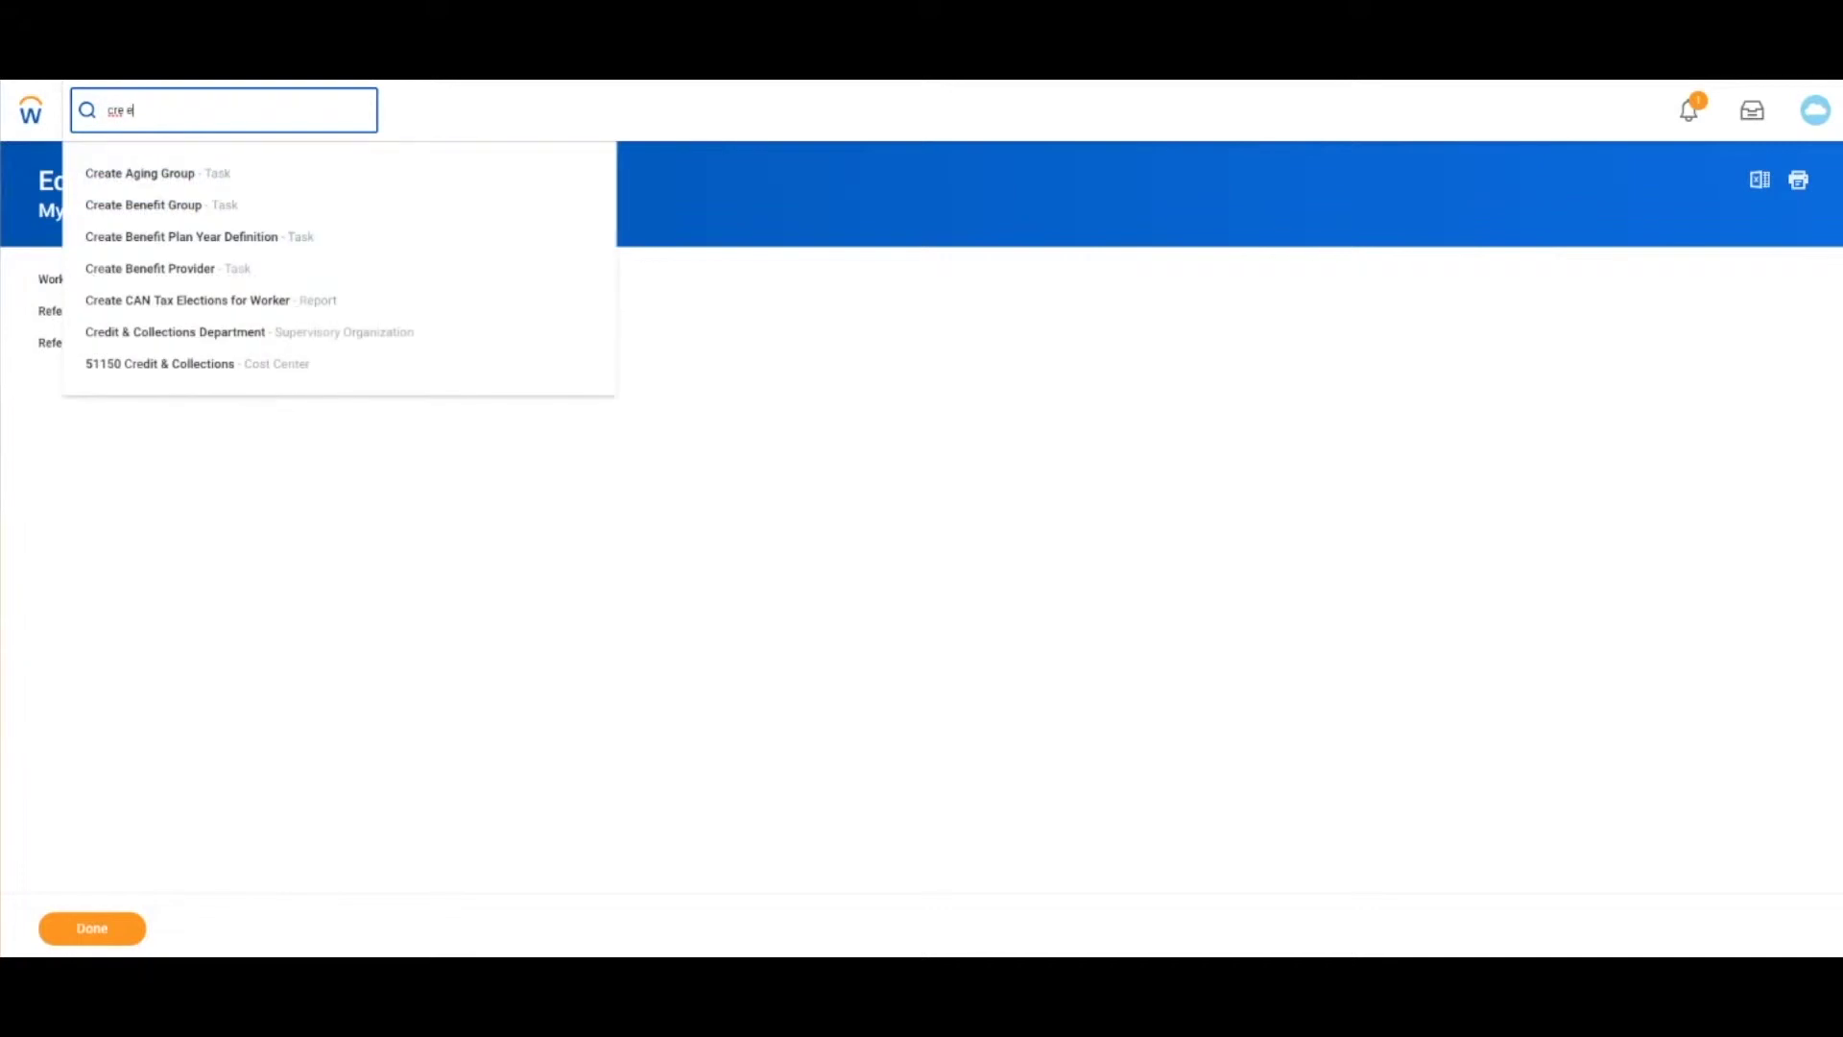
pyautogui.write('ib')
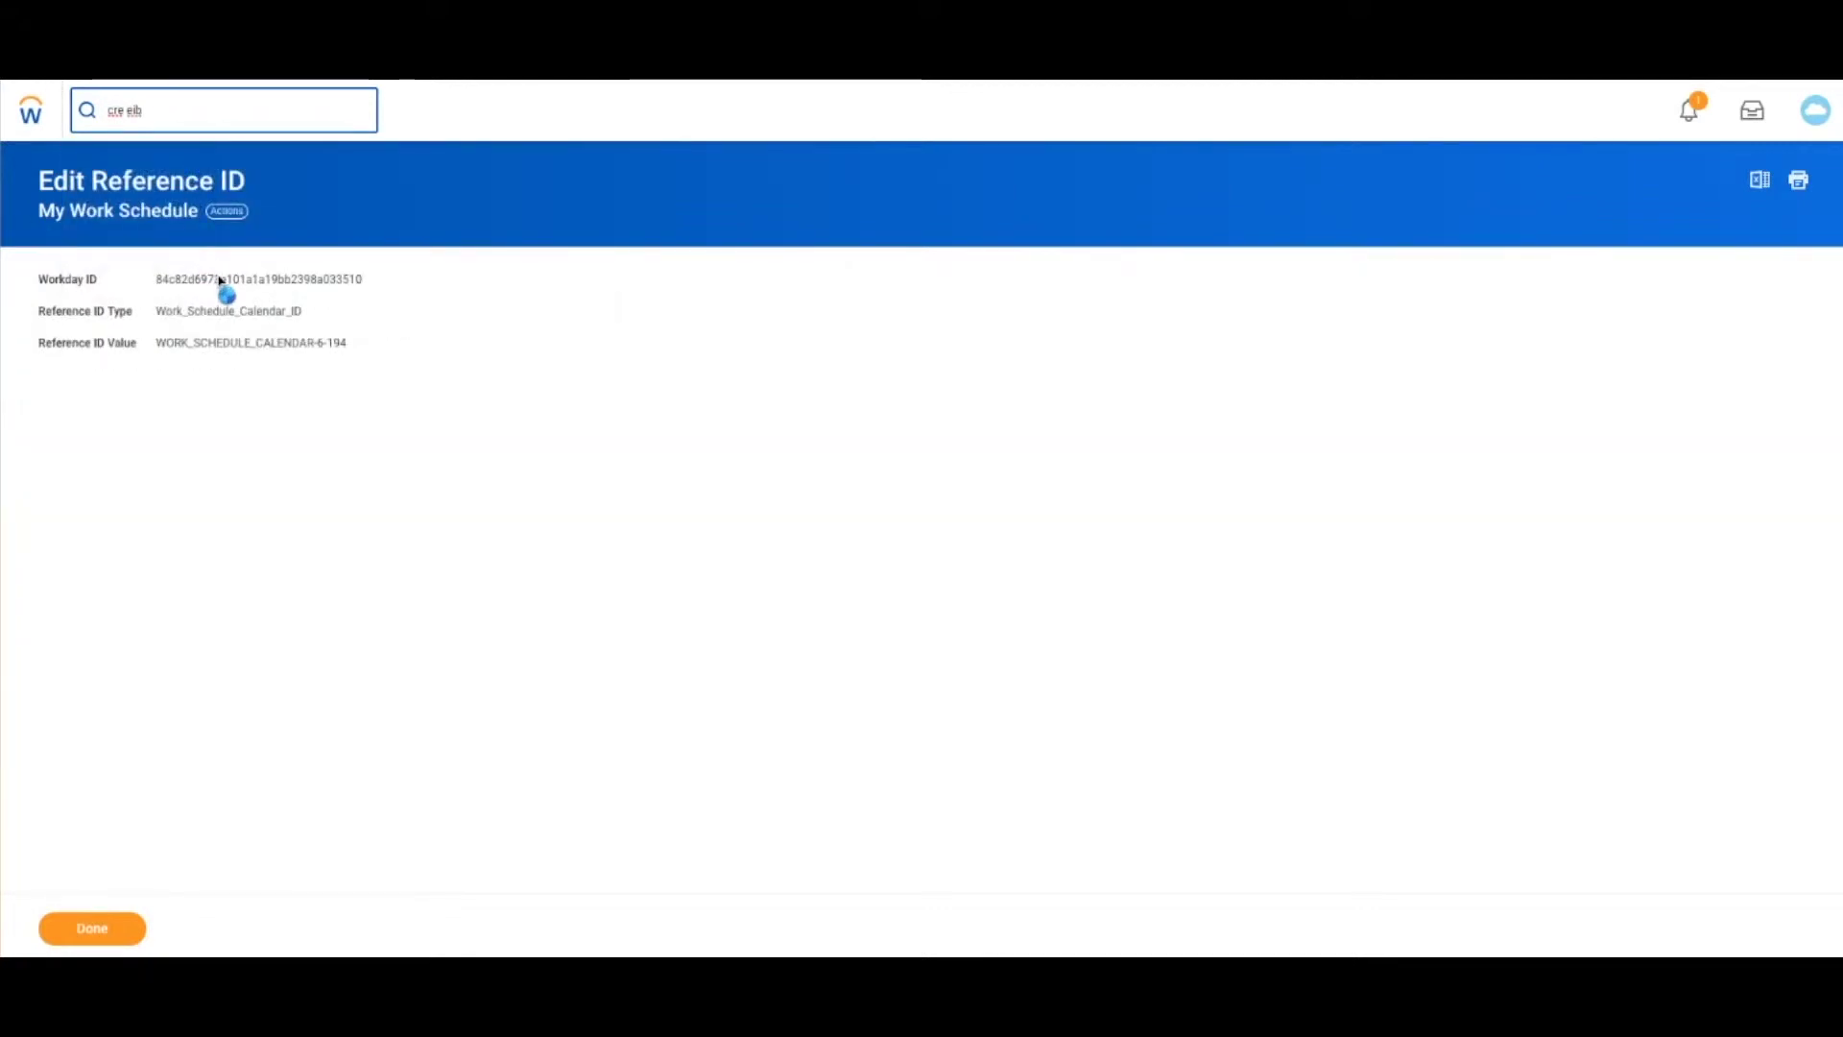
pyautogui.press('Return')
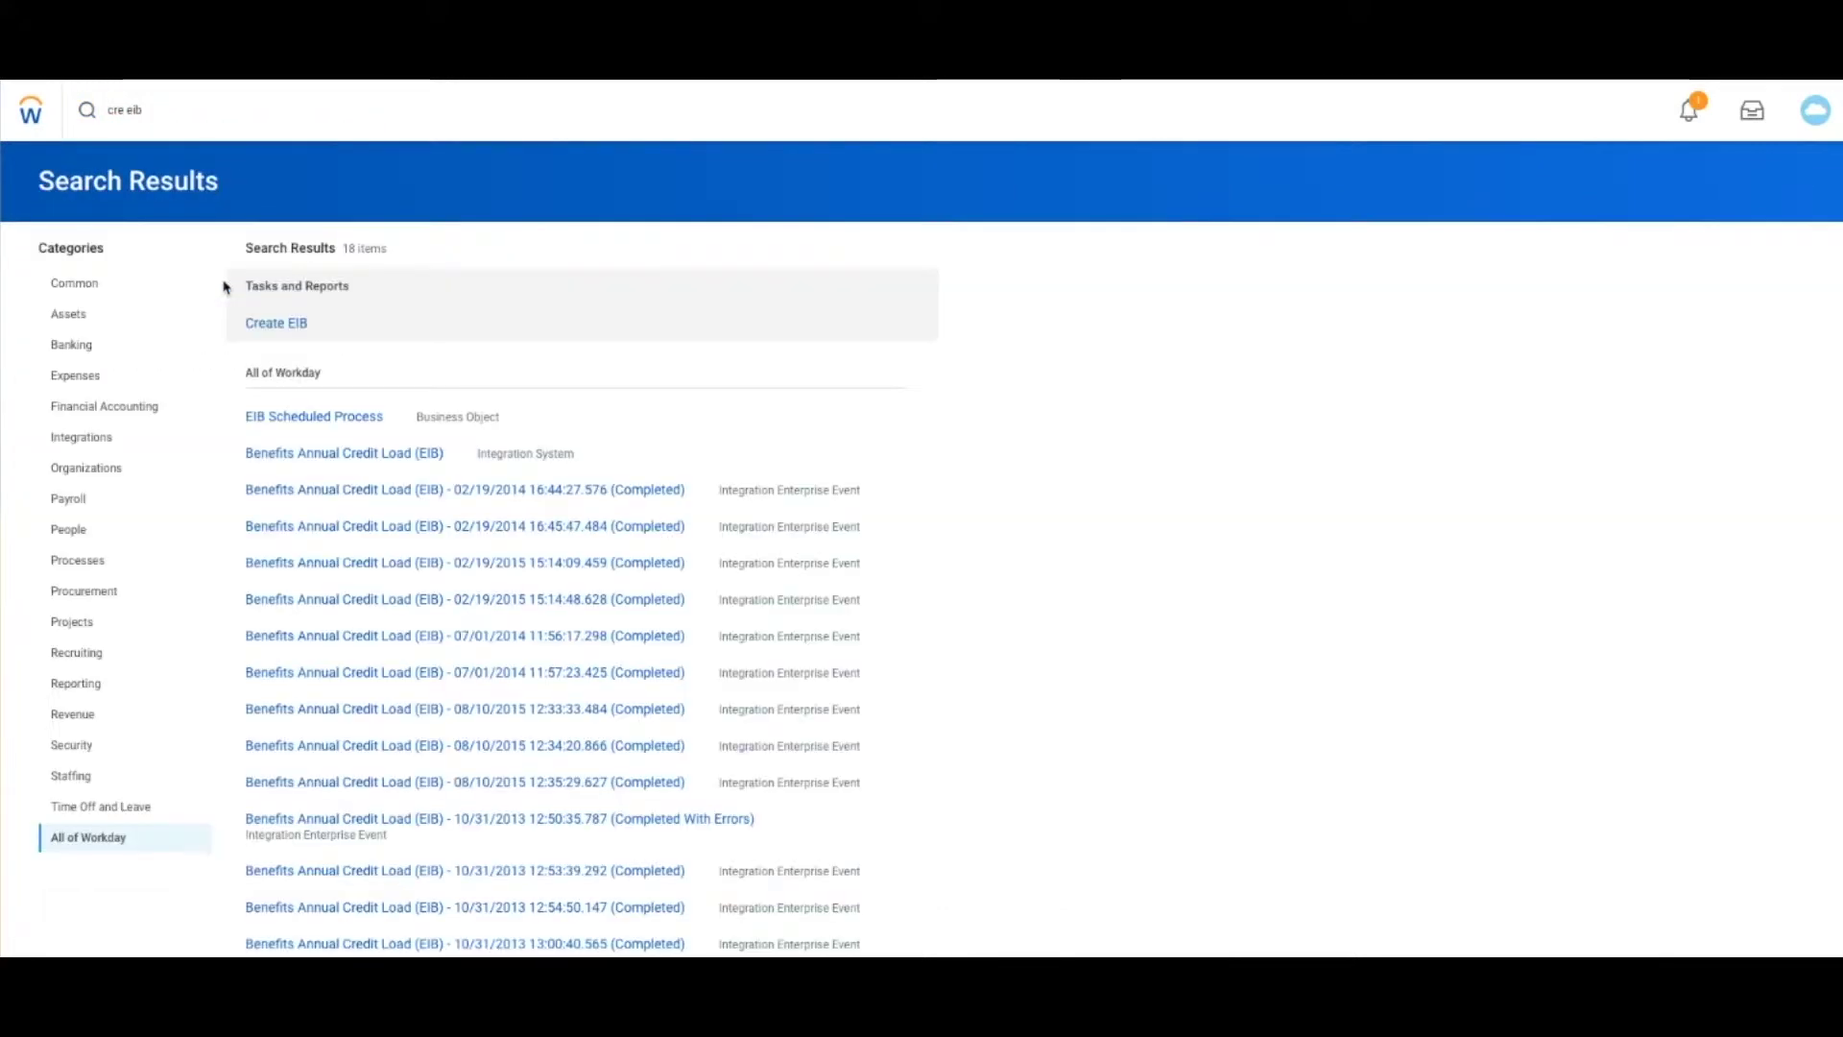
pyautogui.click(272, 325)
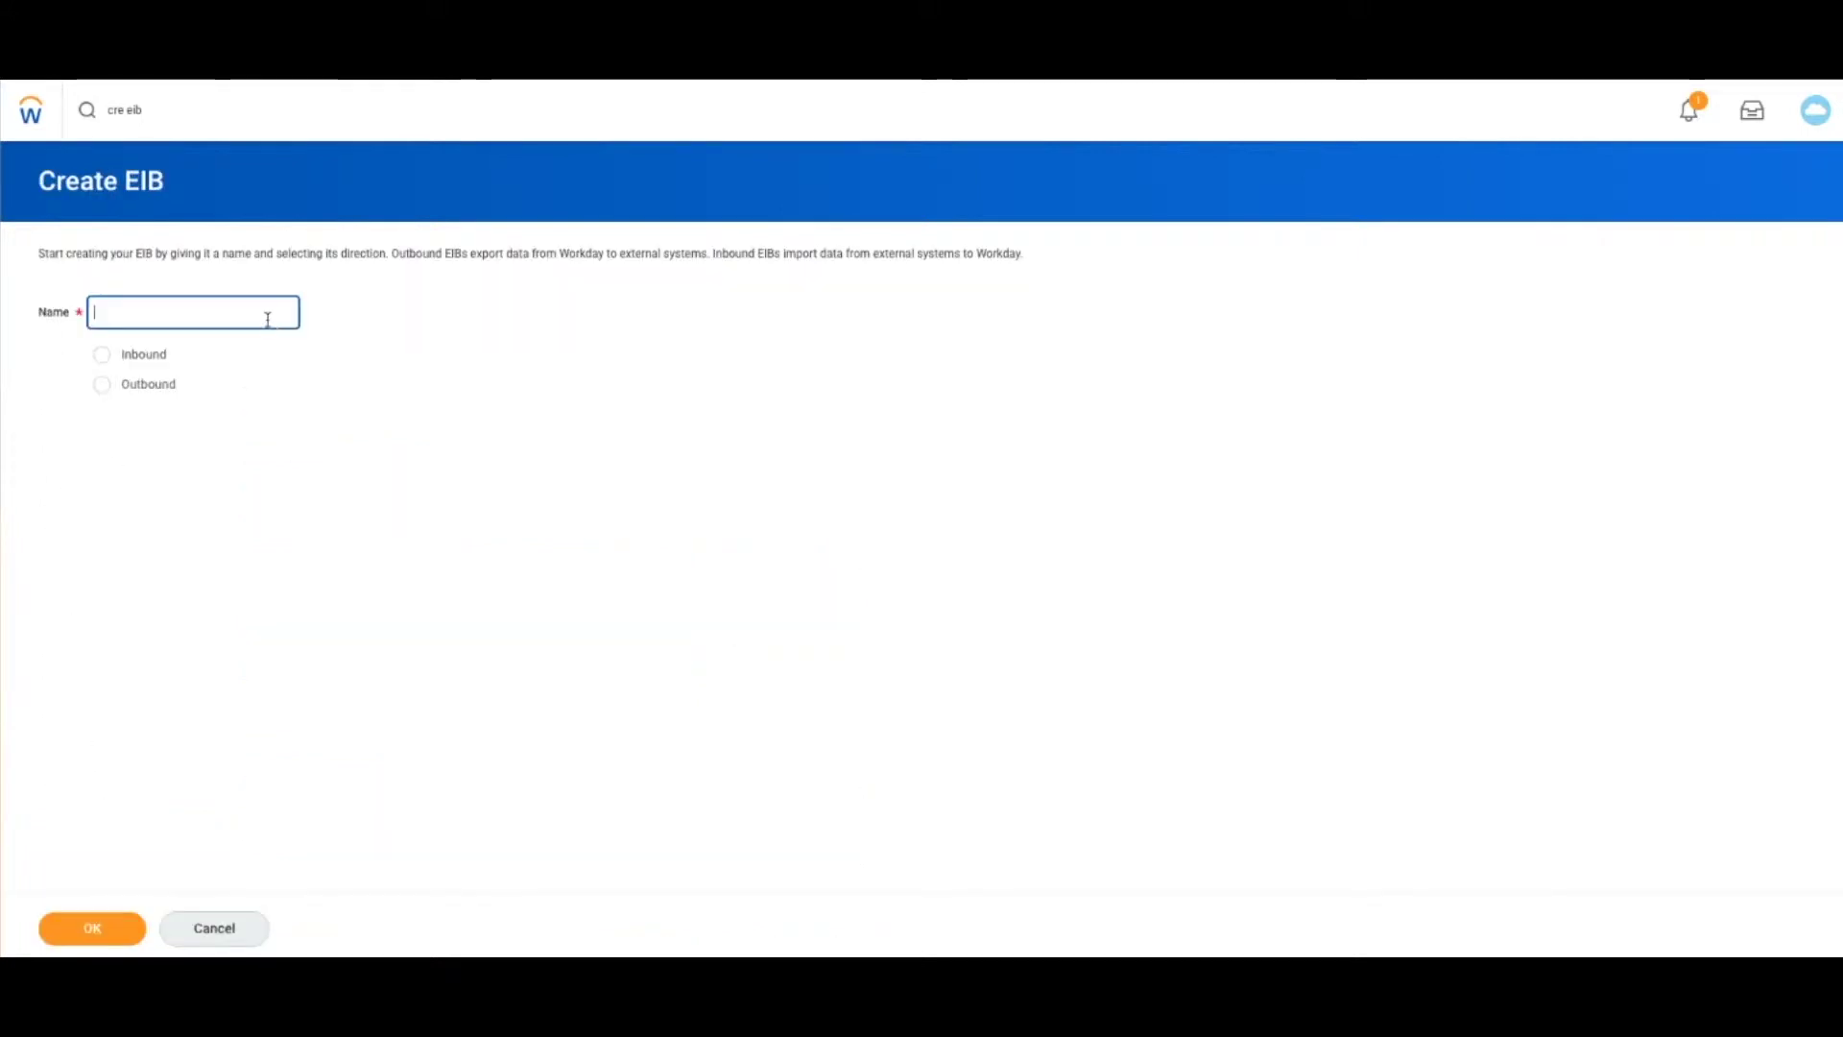
pyautogui.write('EIB Work Sc')
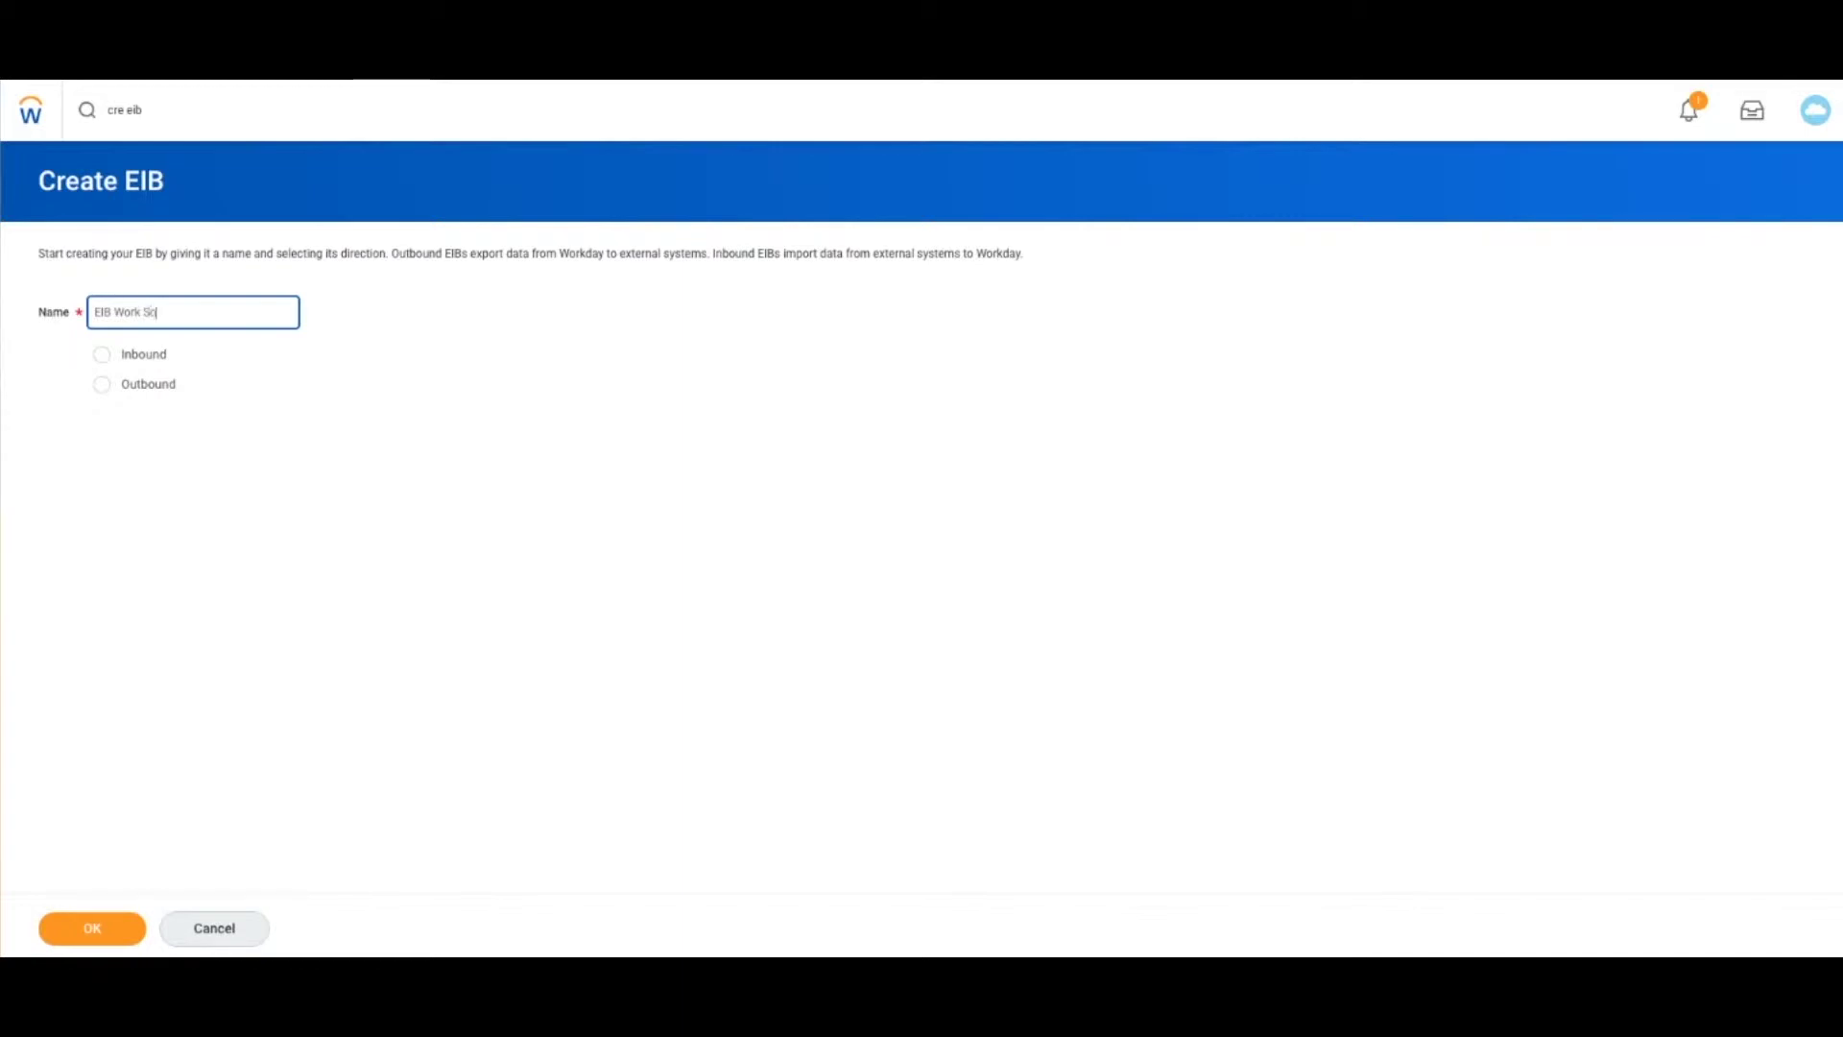
pyautogui.write('hedule Calendar WSC')
pyautogui.click(102, 354)
# Step: Confirm the inbound EIB and set its Get Data operation to Put Work Schedule Calendar (Web Service)
pyautogui.click(104, 946)
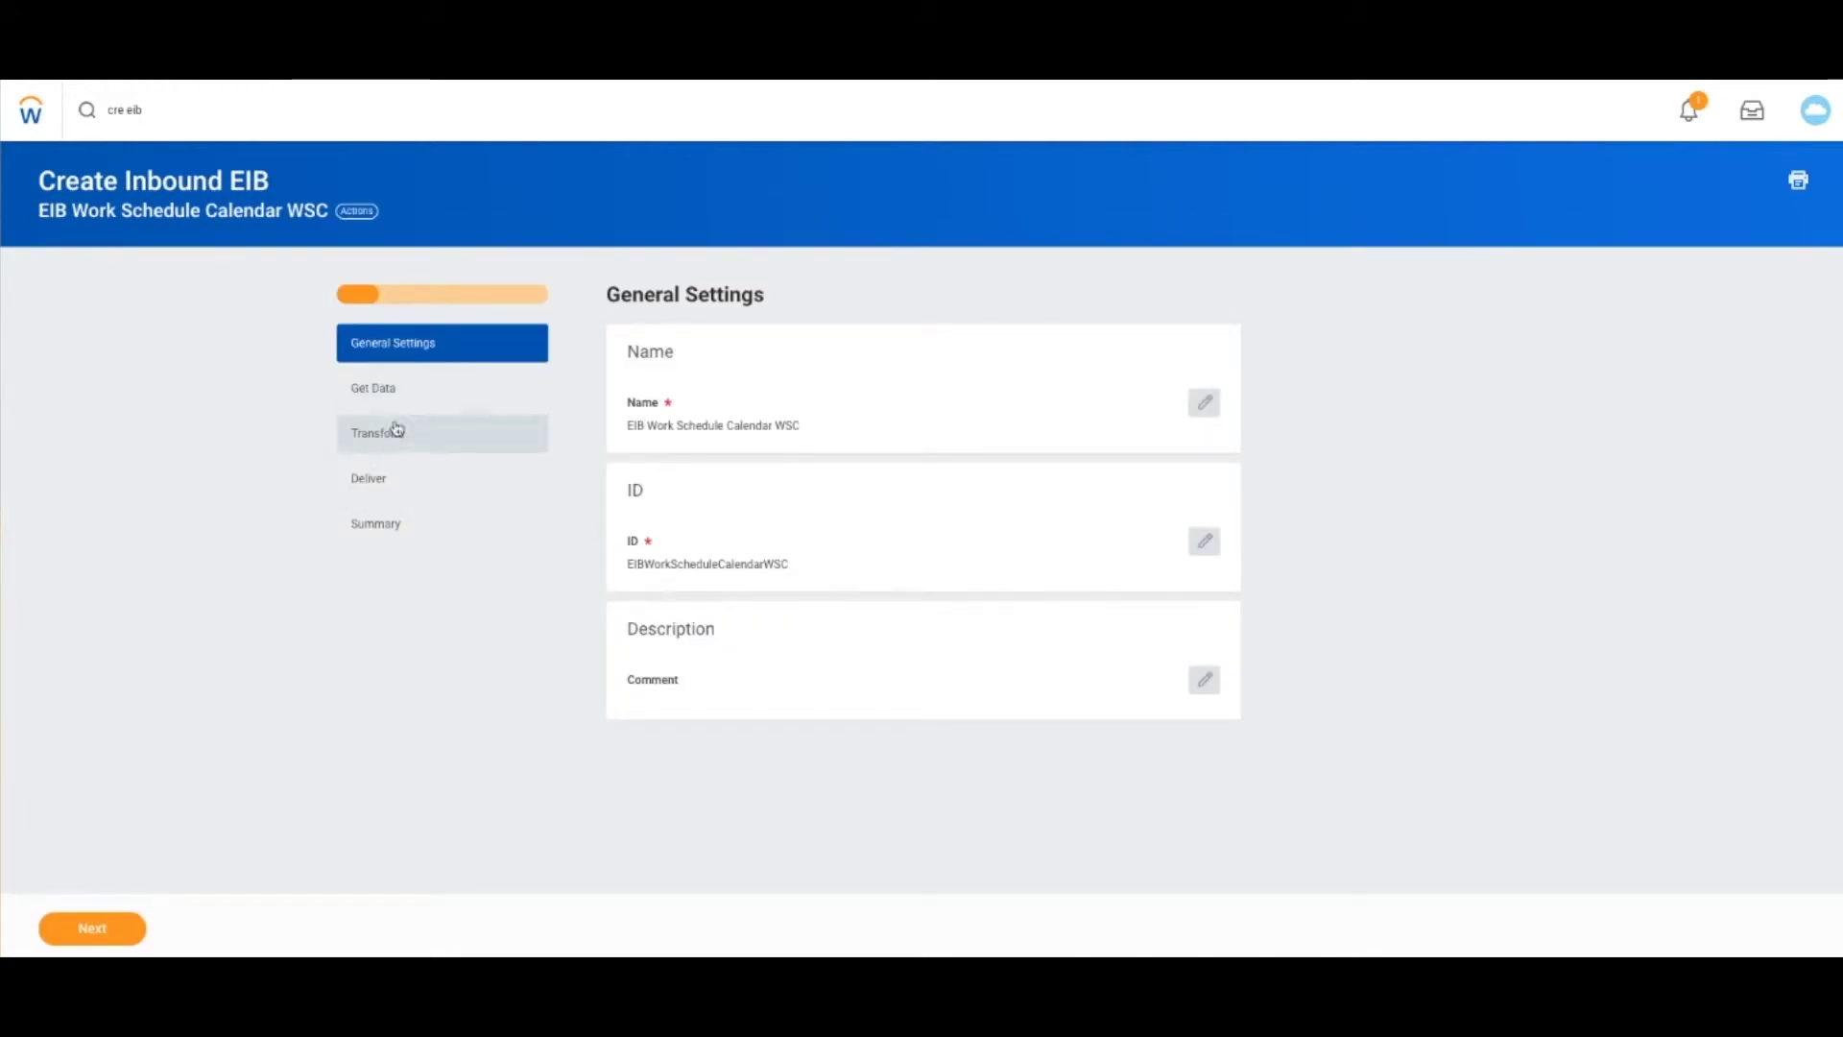
pyautogui.click(399, 401)
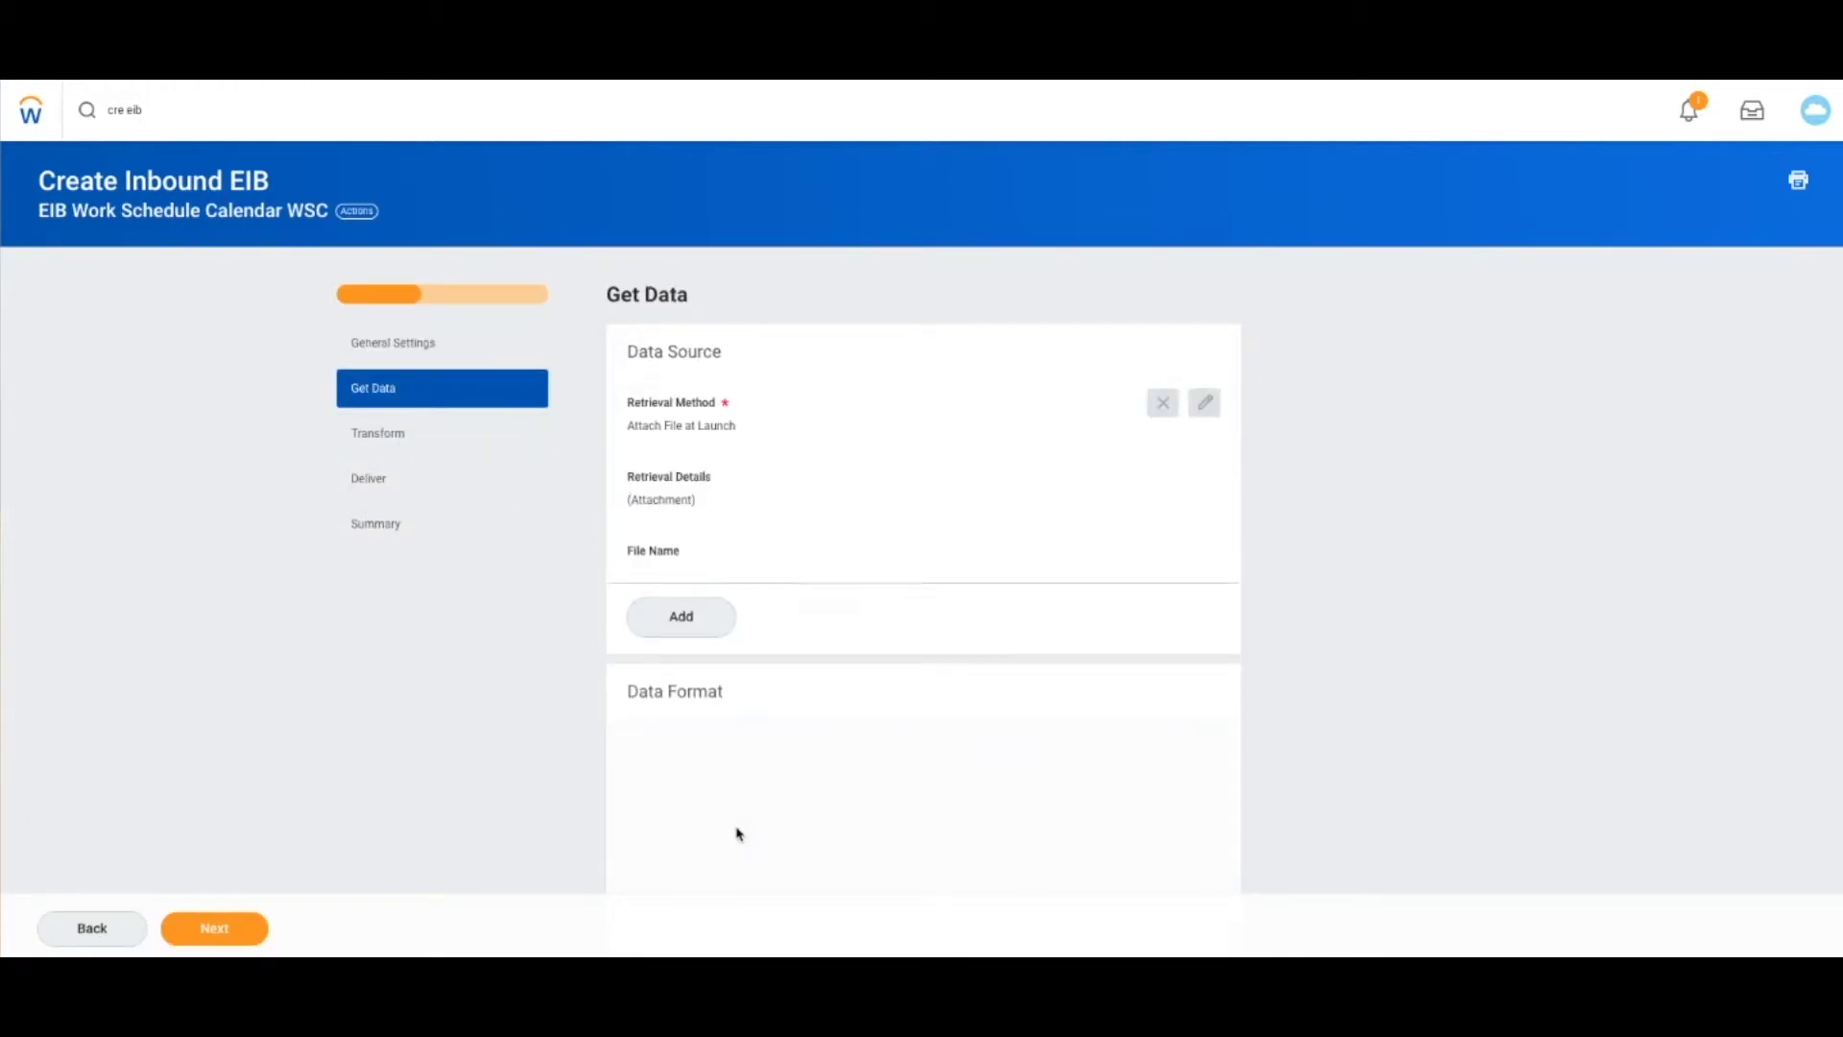
pyautogui.click(726, 841)
pyautogui.write('wo')
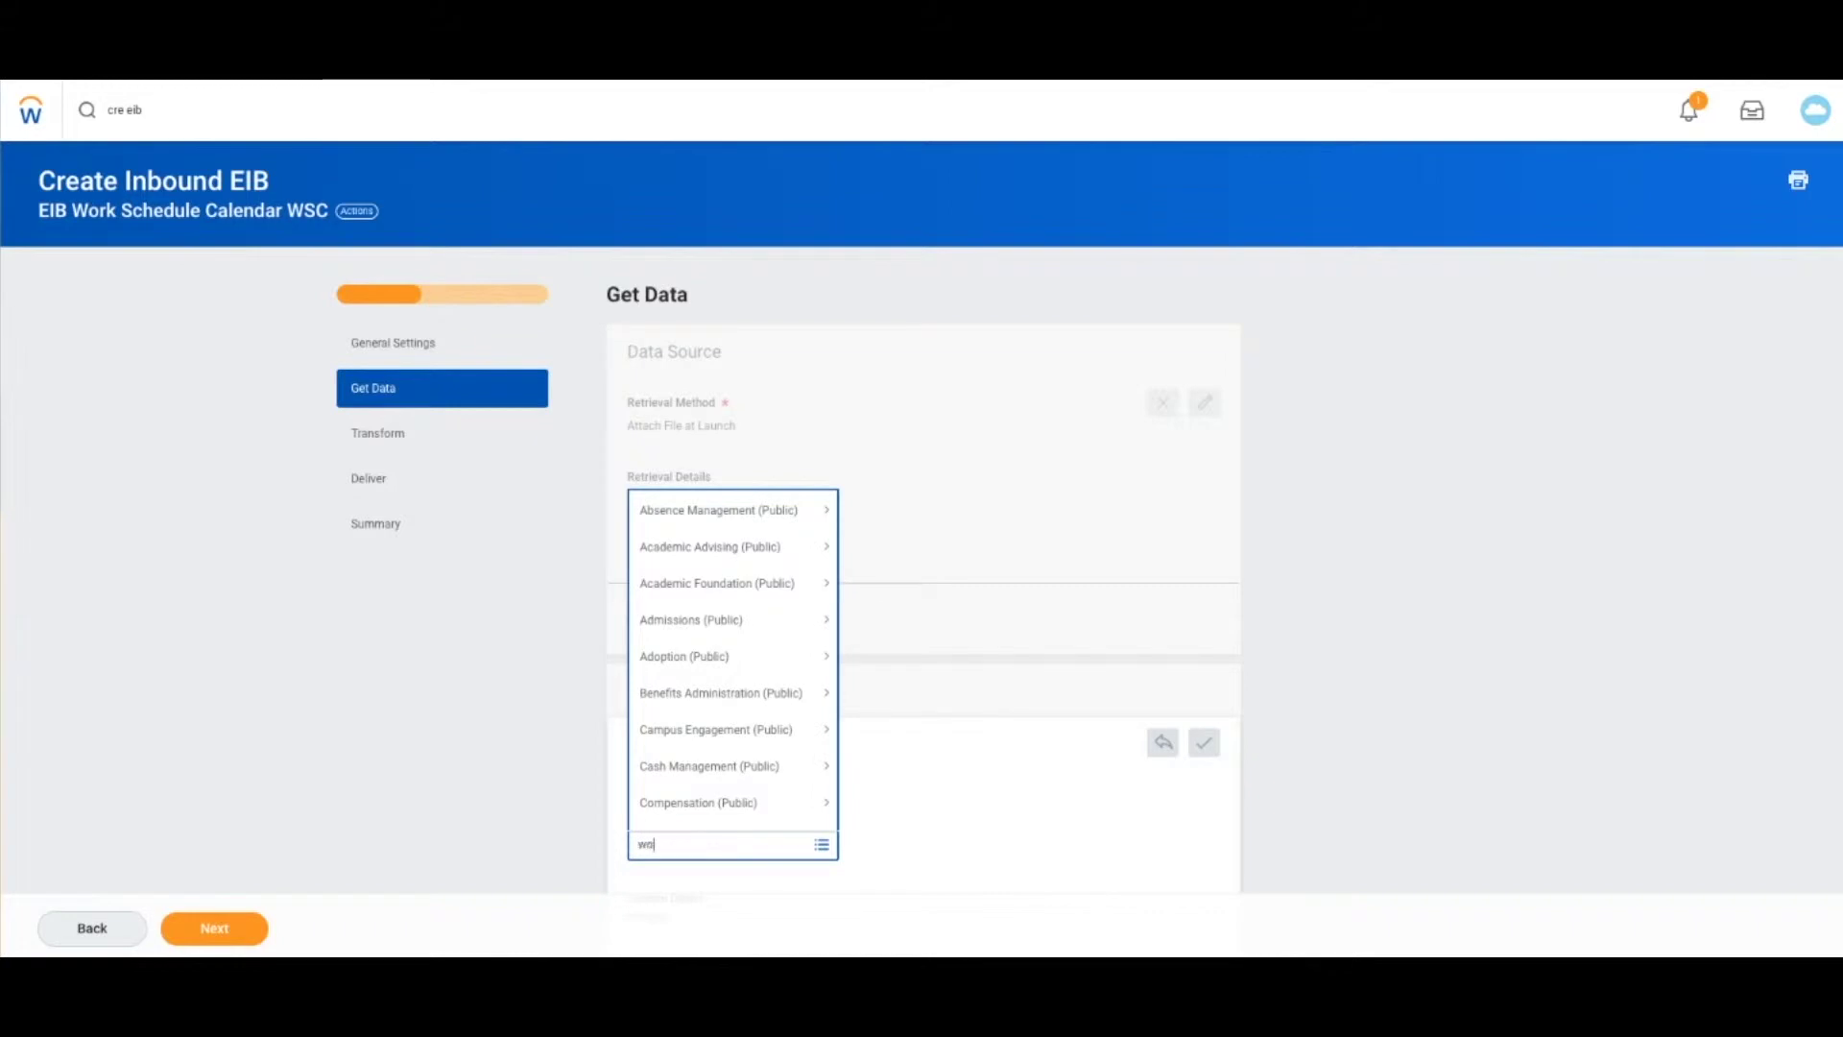
pyautogui.write('rk schedule')
pyautogui.press('Return')
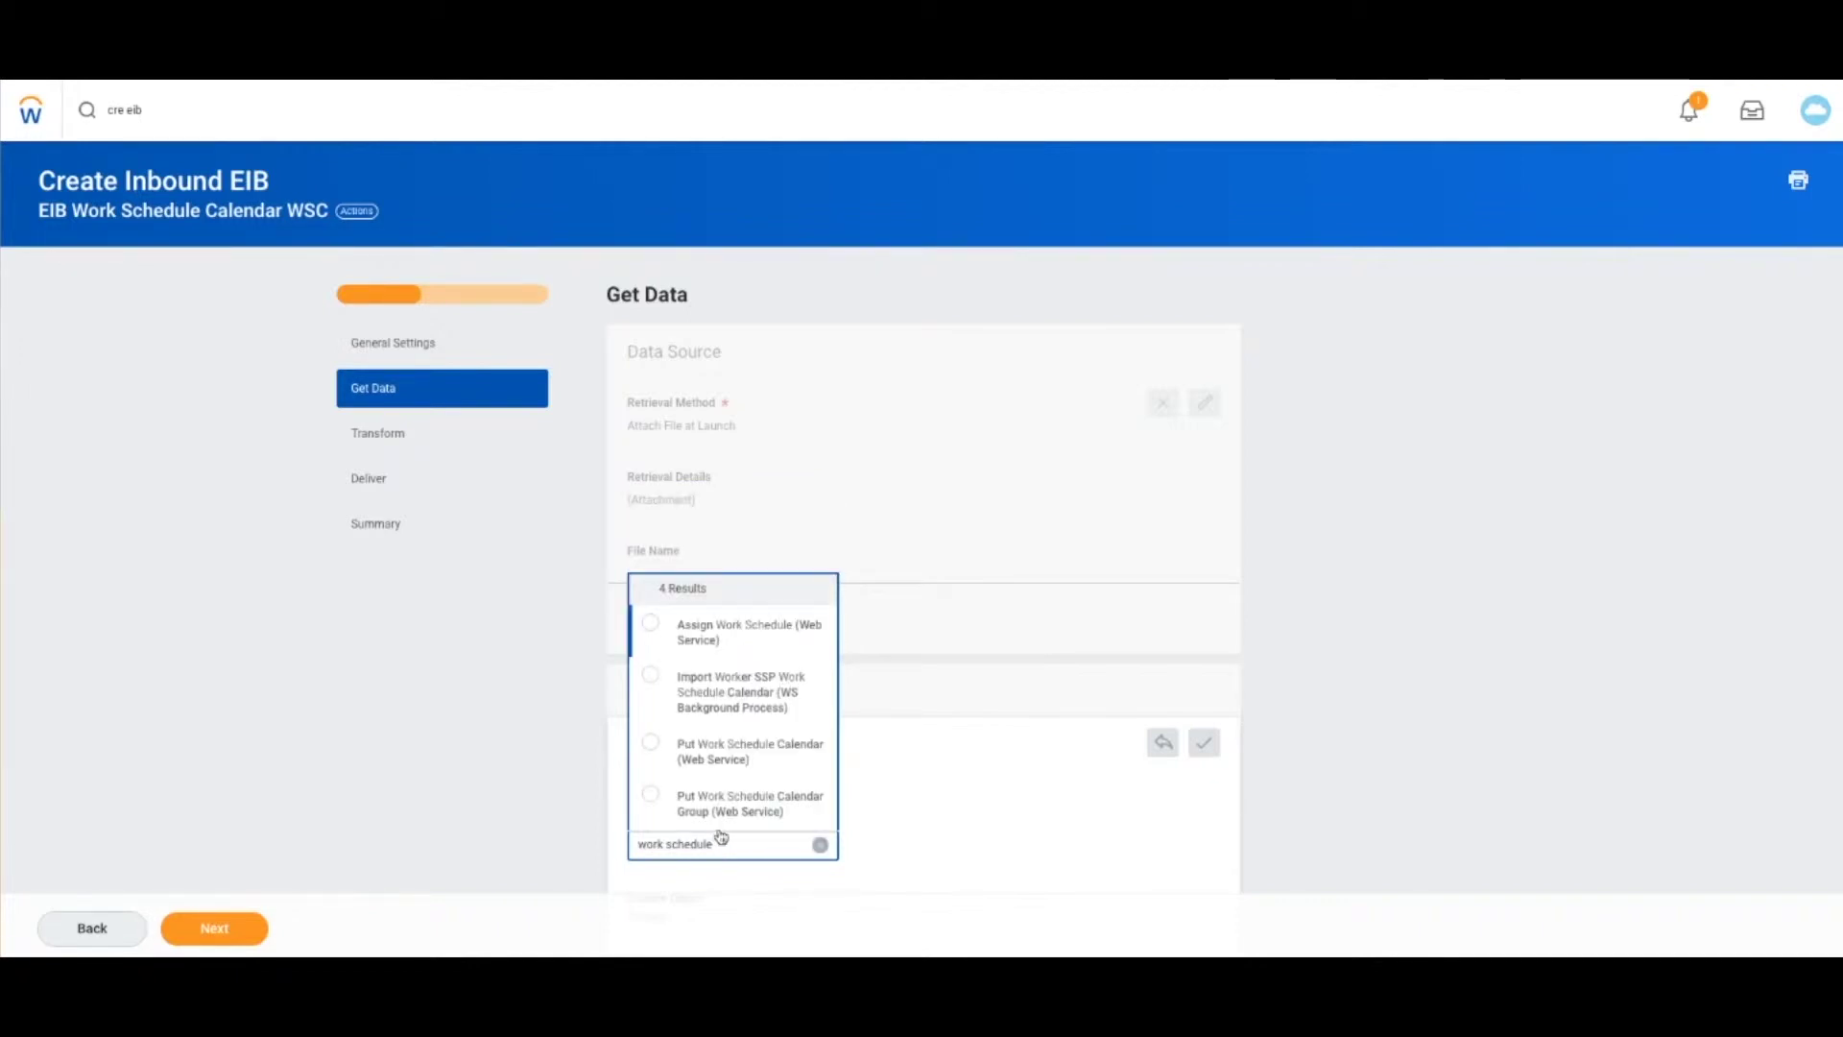
pyautogui.click(711, 771)
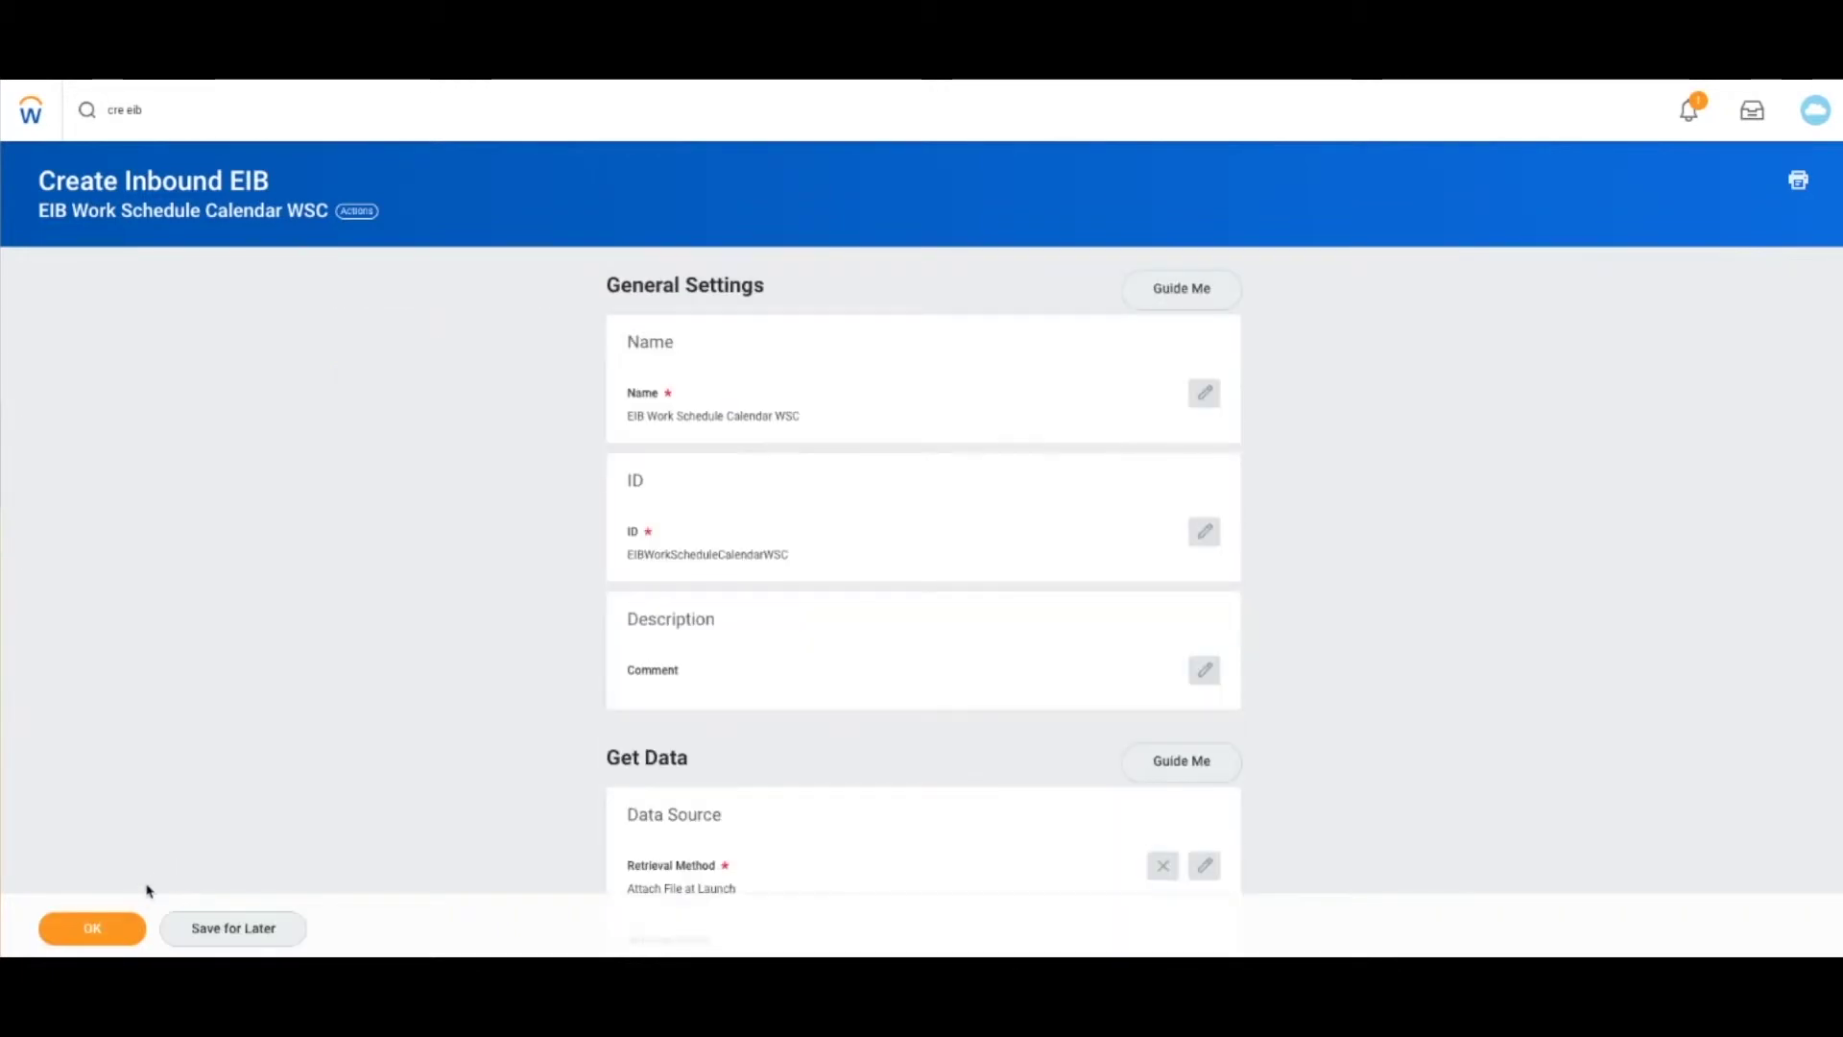
pyautogui.click(123, 926)
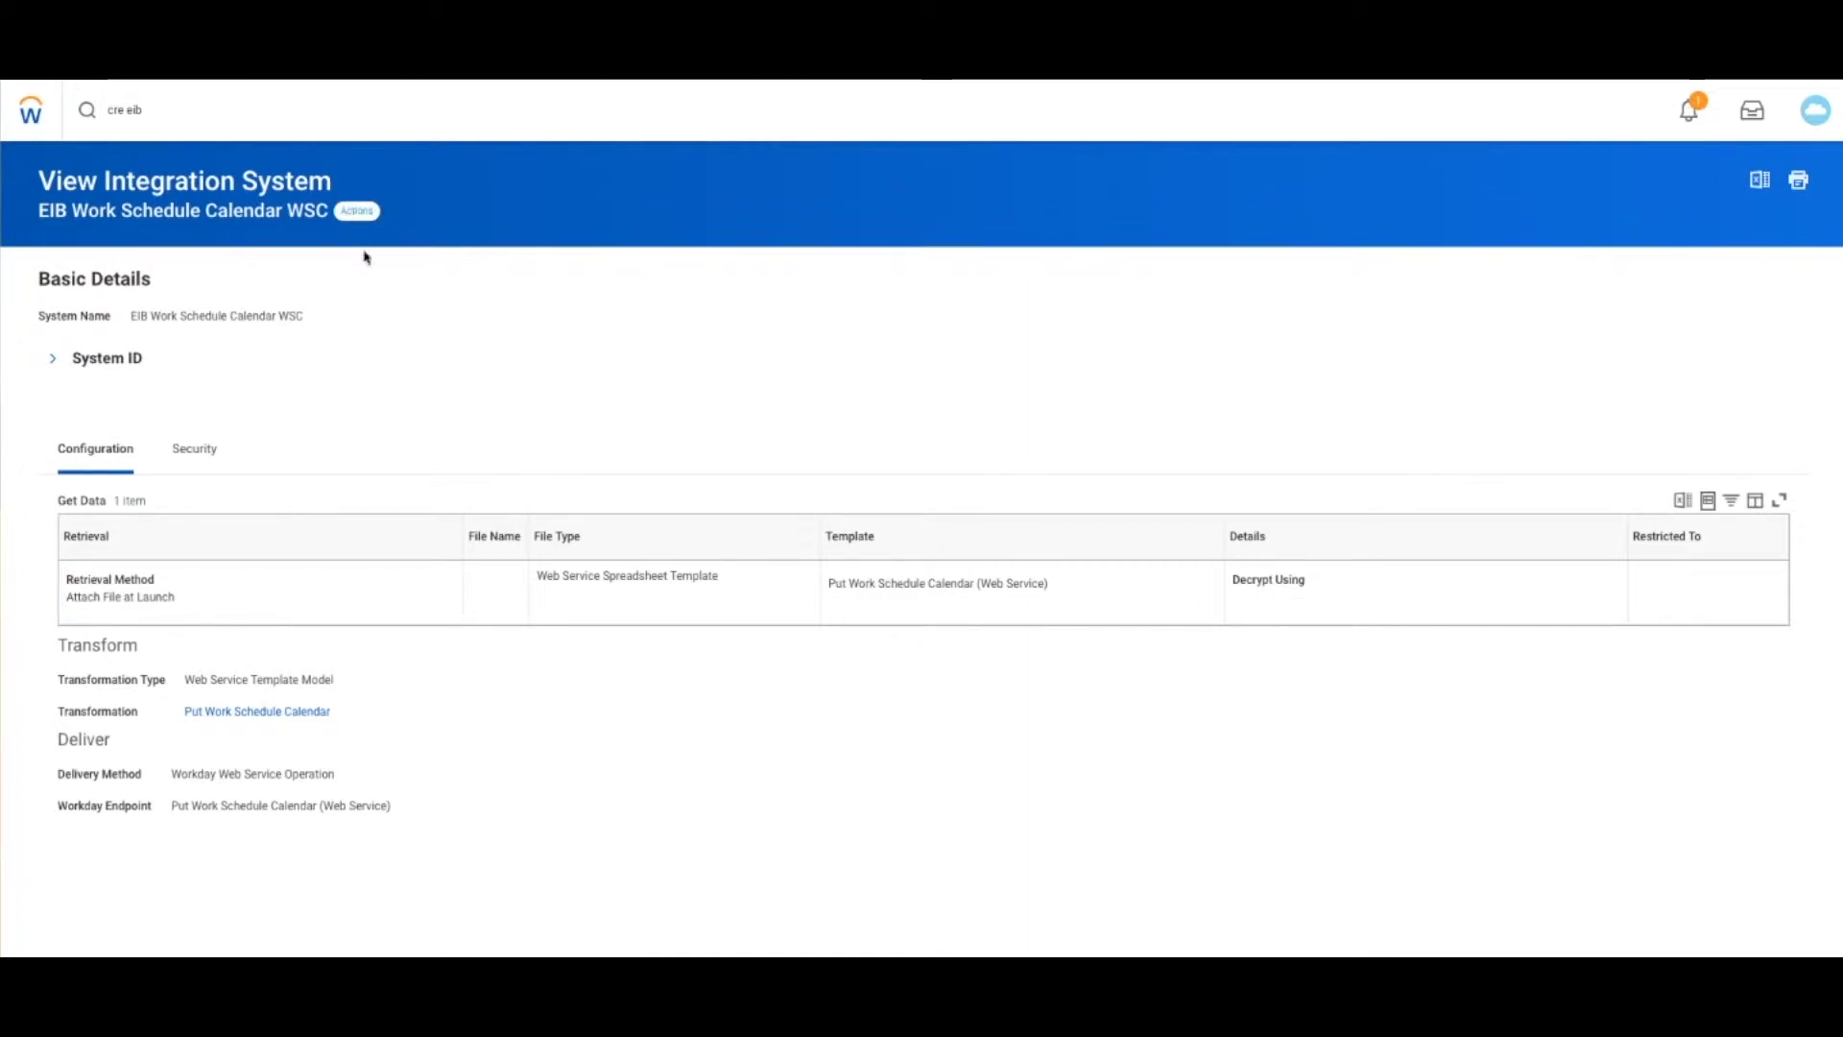
pyautogui.click(358, 210)
pyautogui.moveTo(466, 779)
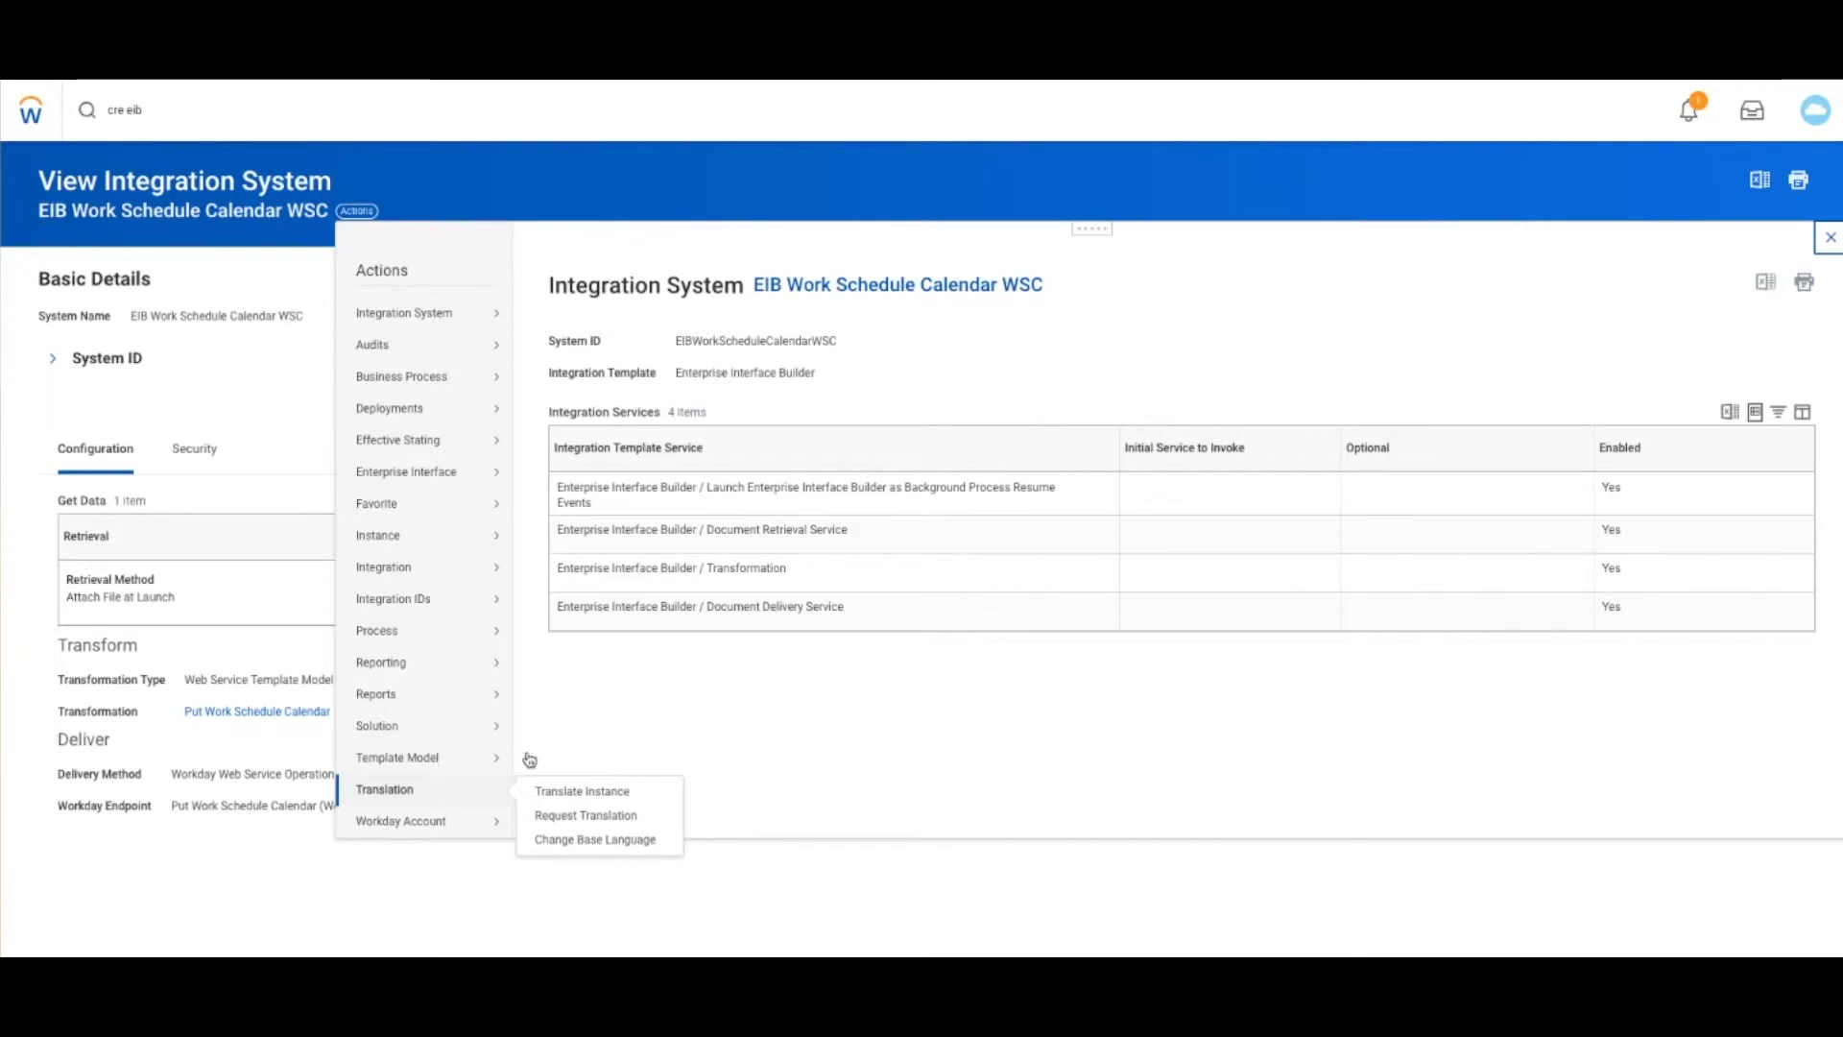
pyautogui.moveTo(371, 768)
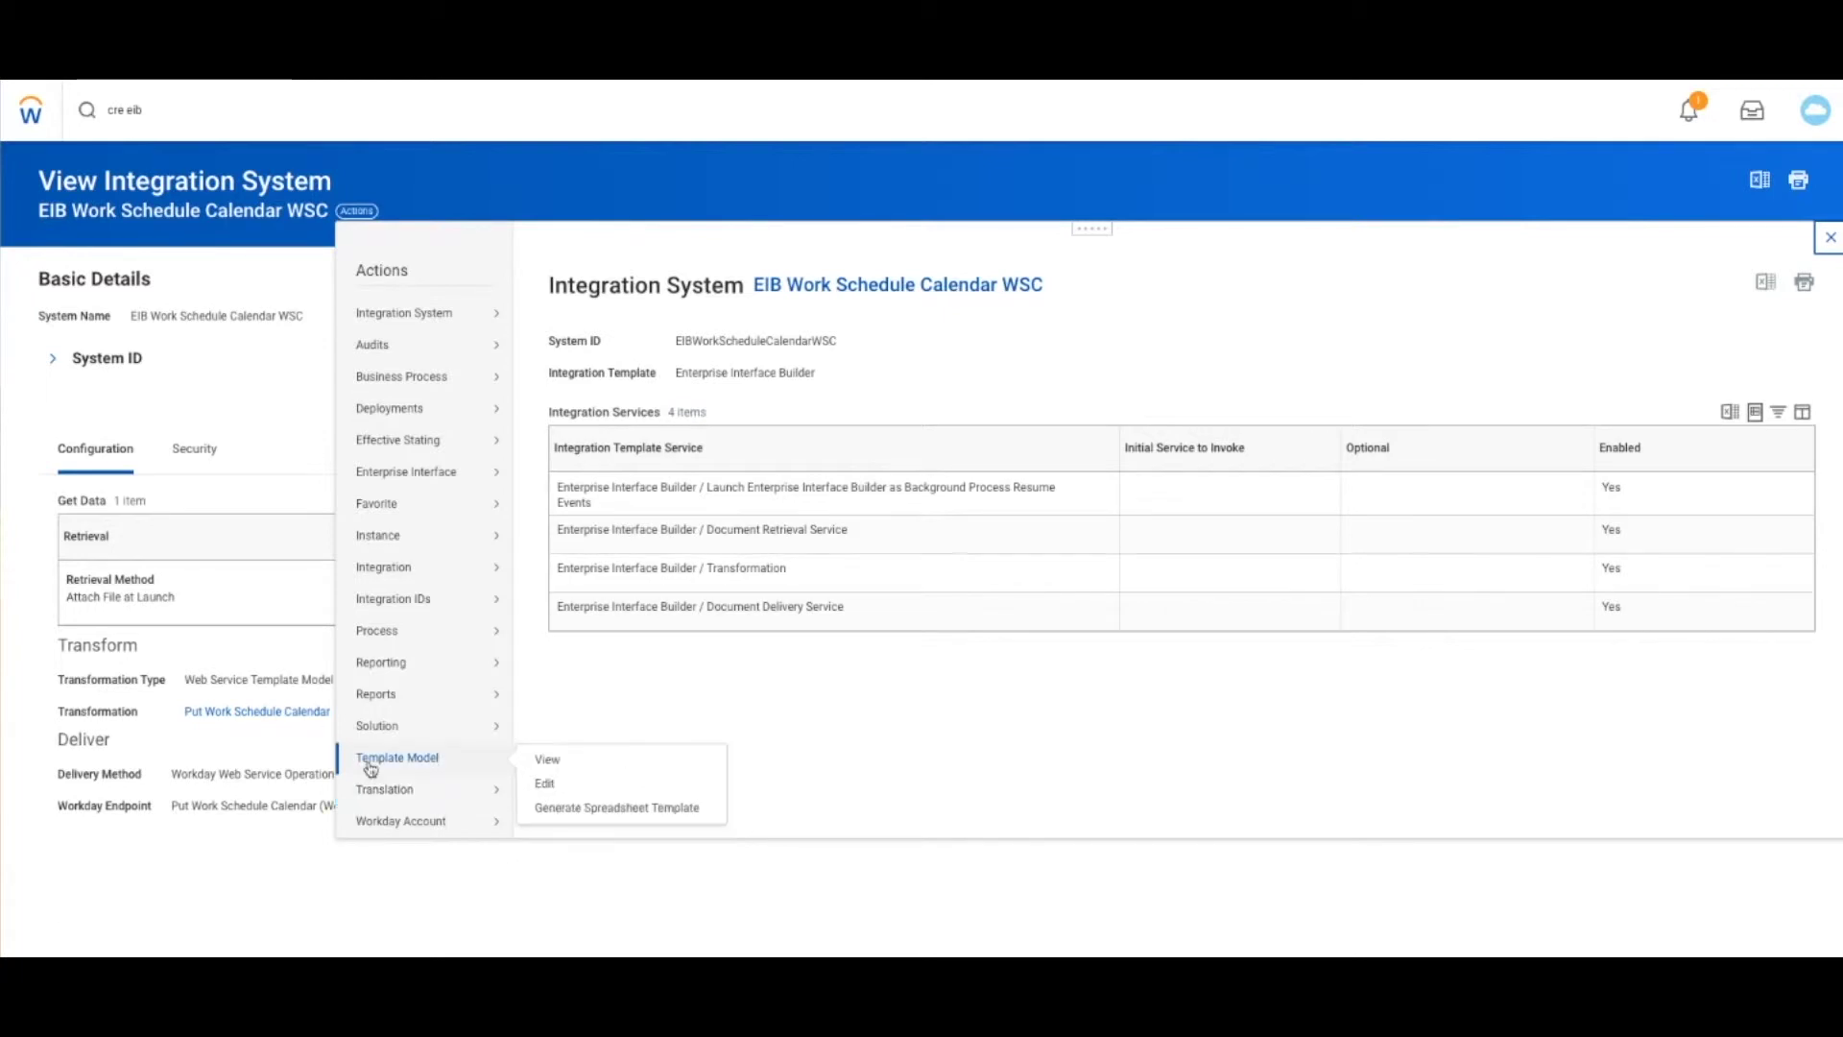
pyautogui.click(557, 808)
pyautogui.click(232, 362)
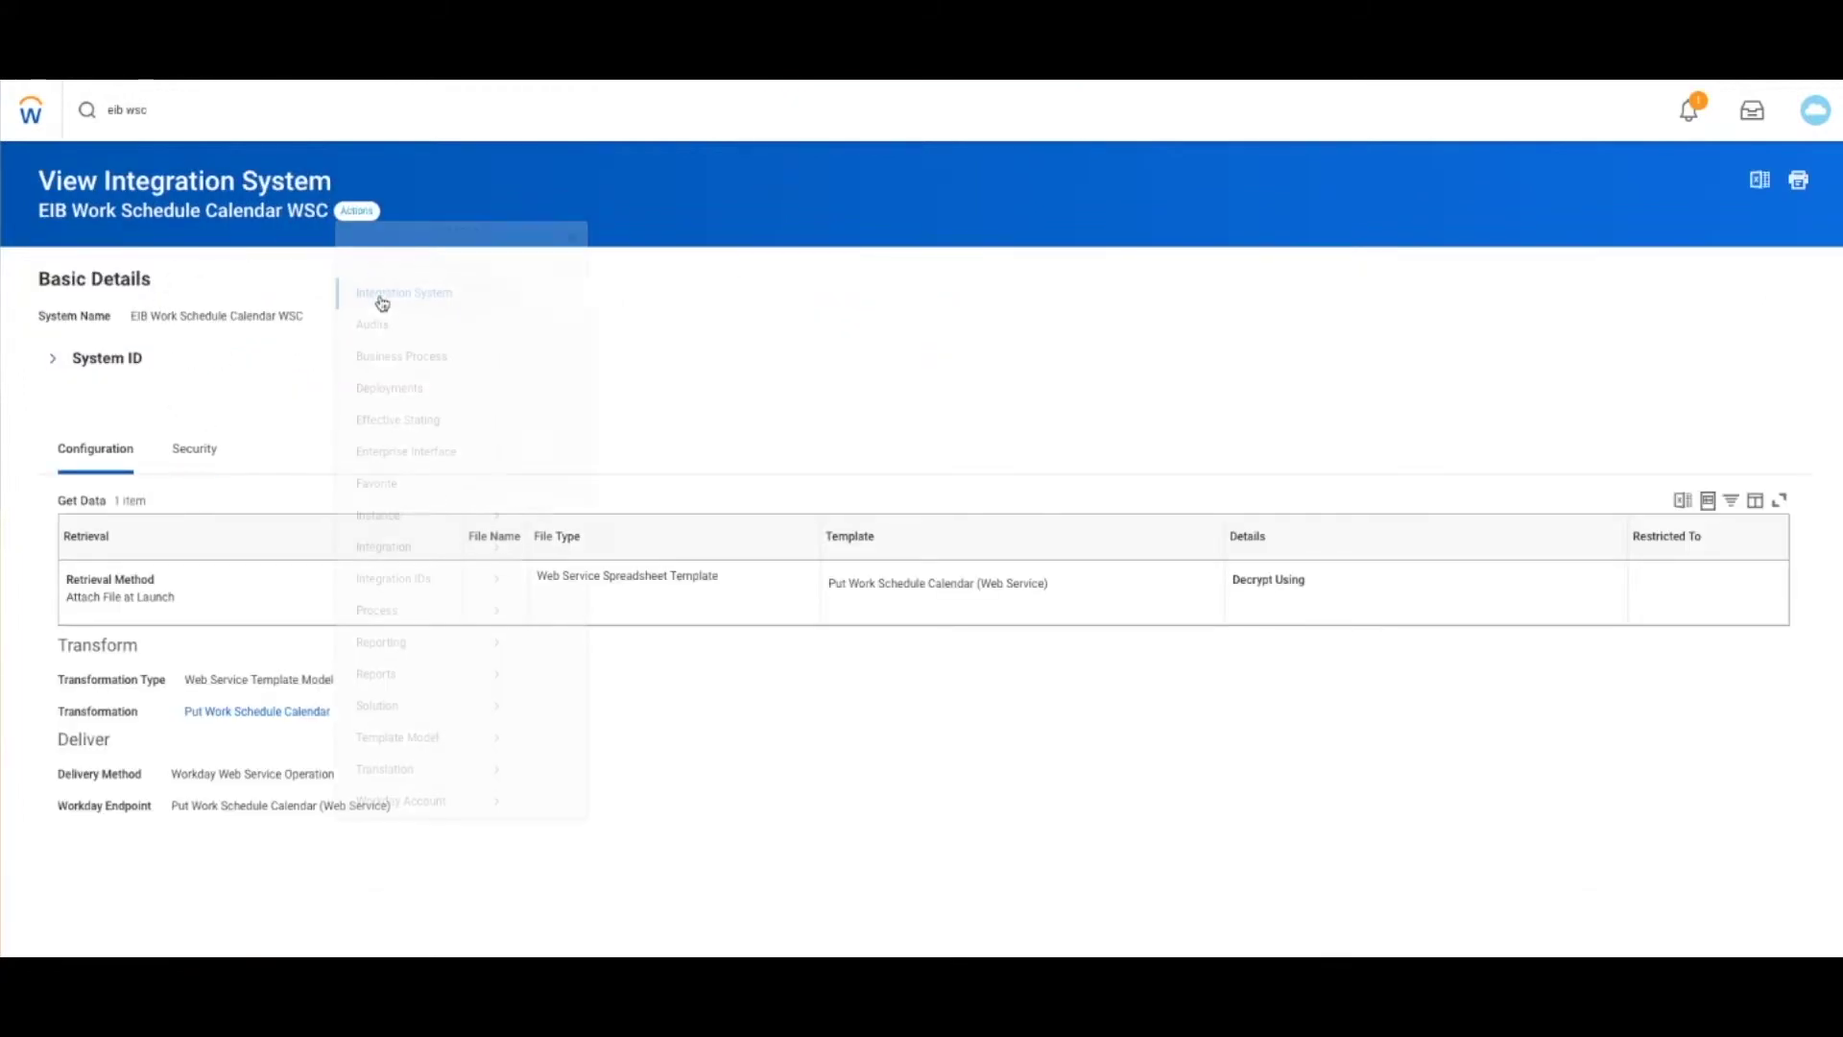
pyautogui.moveTo(407, 838)
pyautogui.moveTo(461, 764)
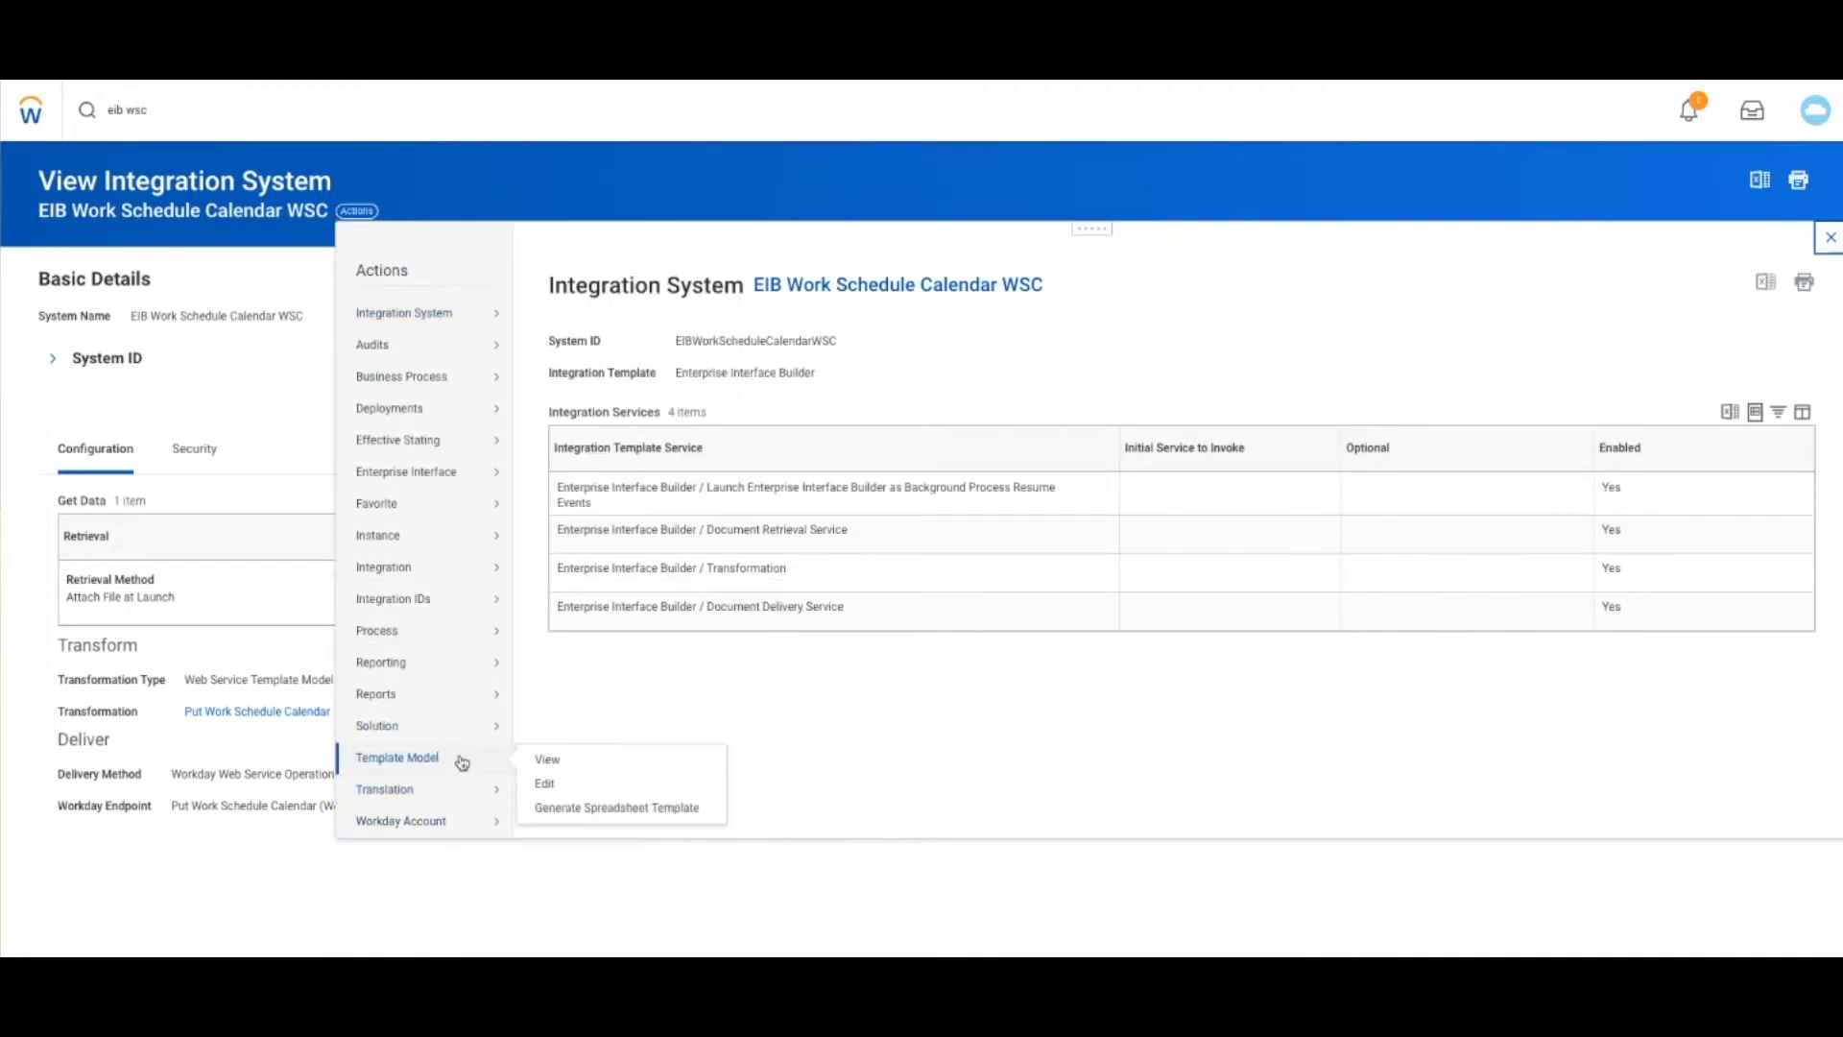
pyautogui.click(566, 783)
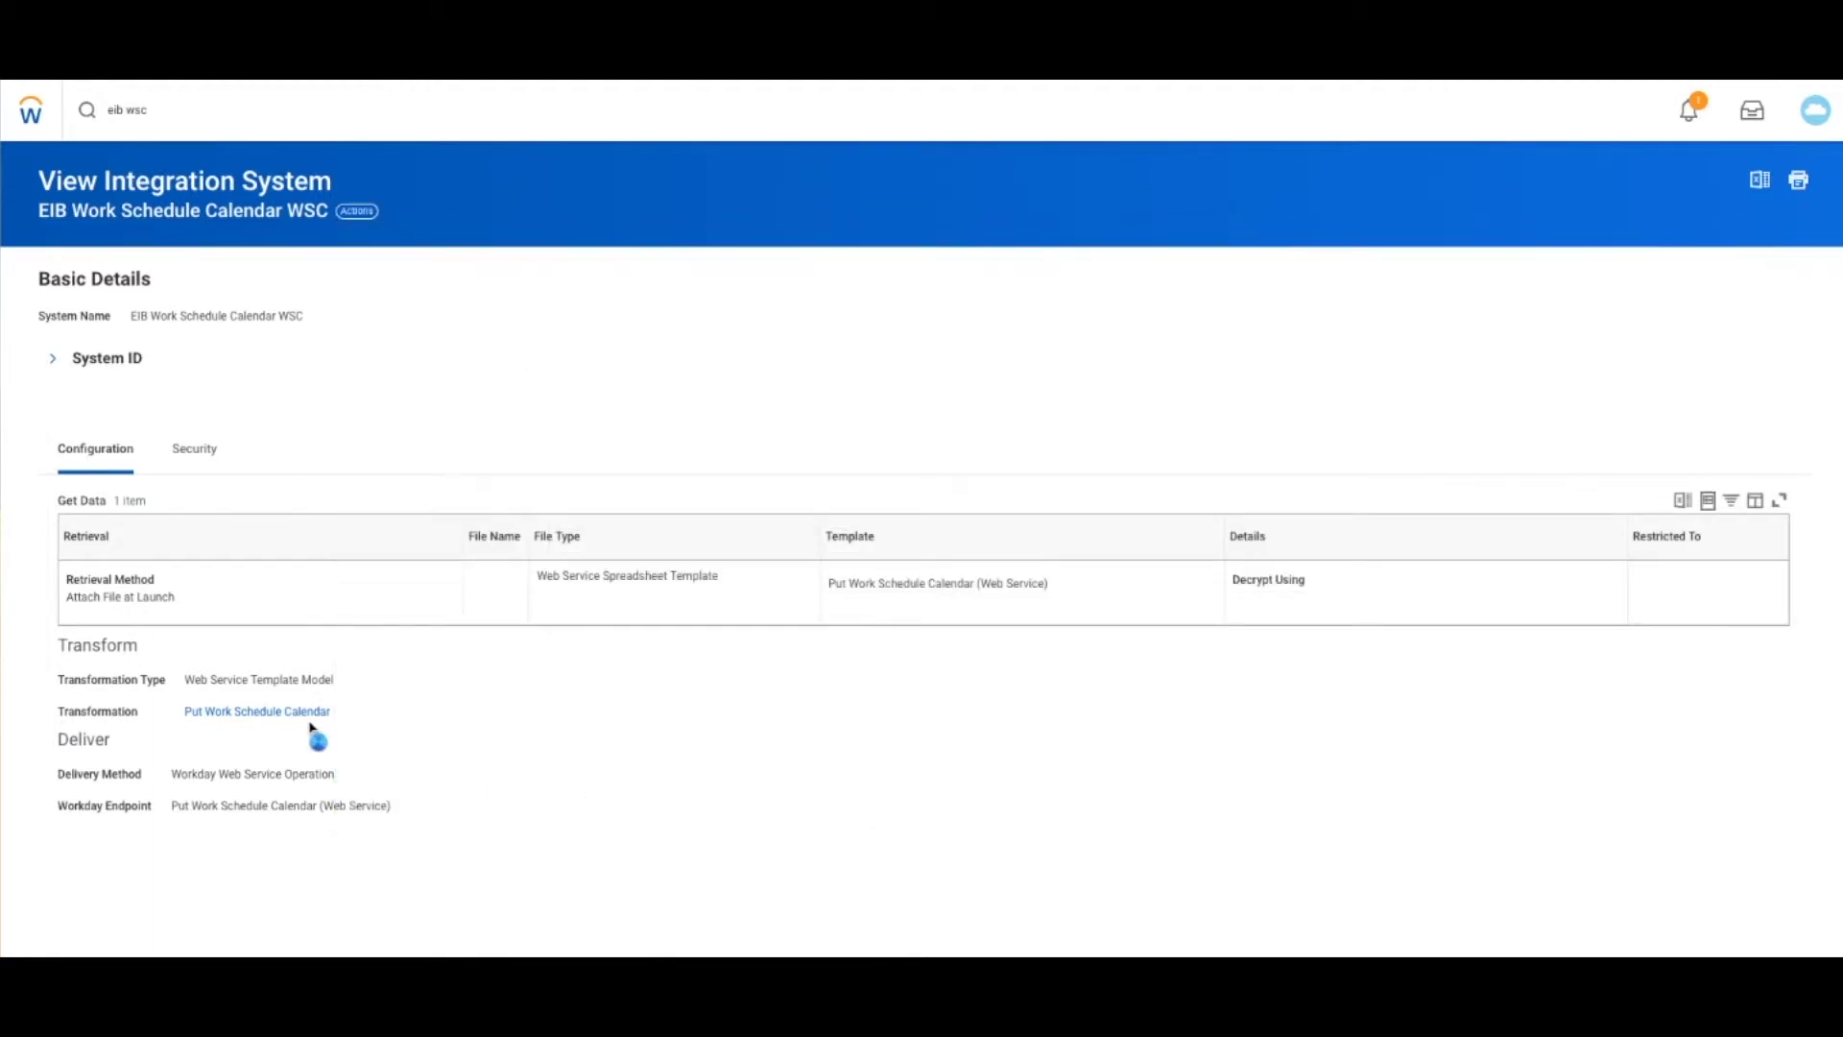
pyautogui.moveTo(318, 722)
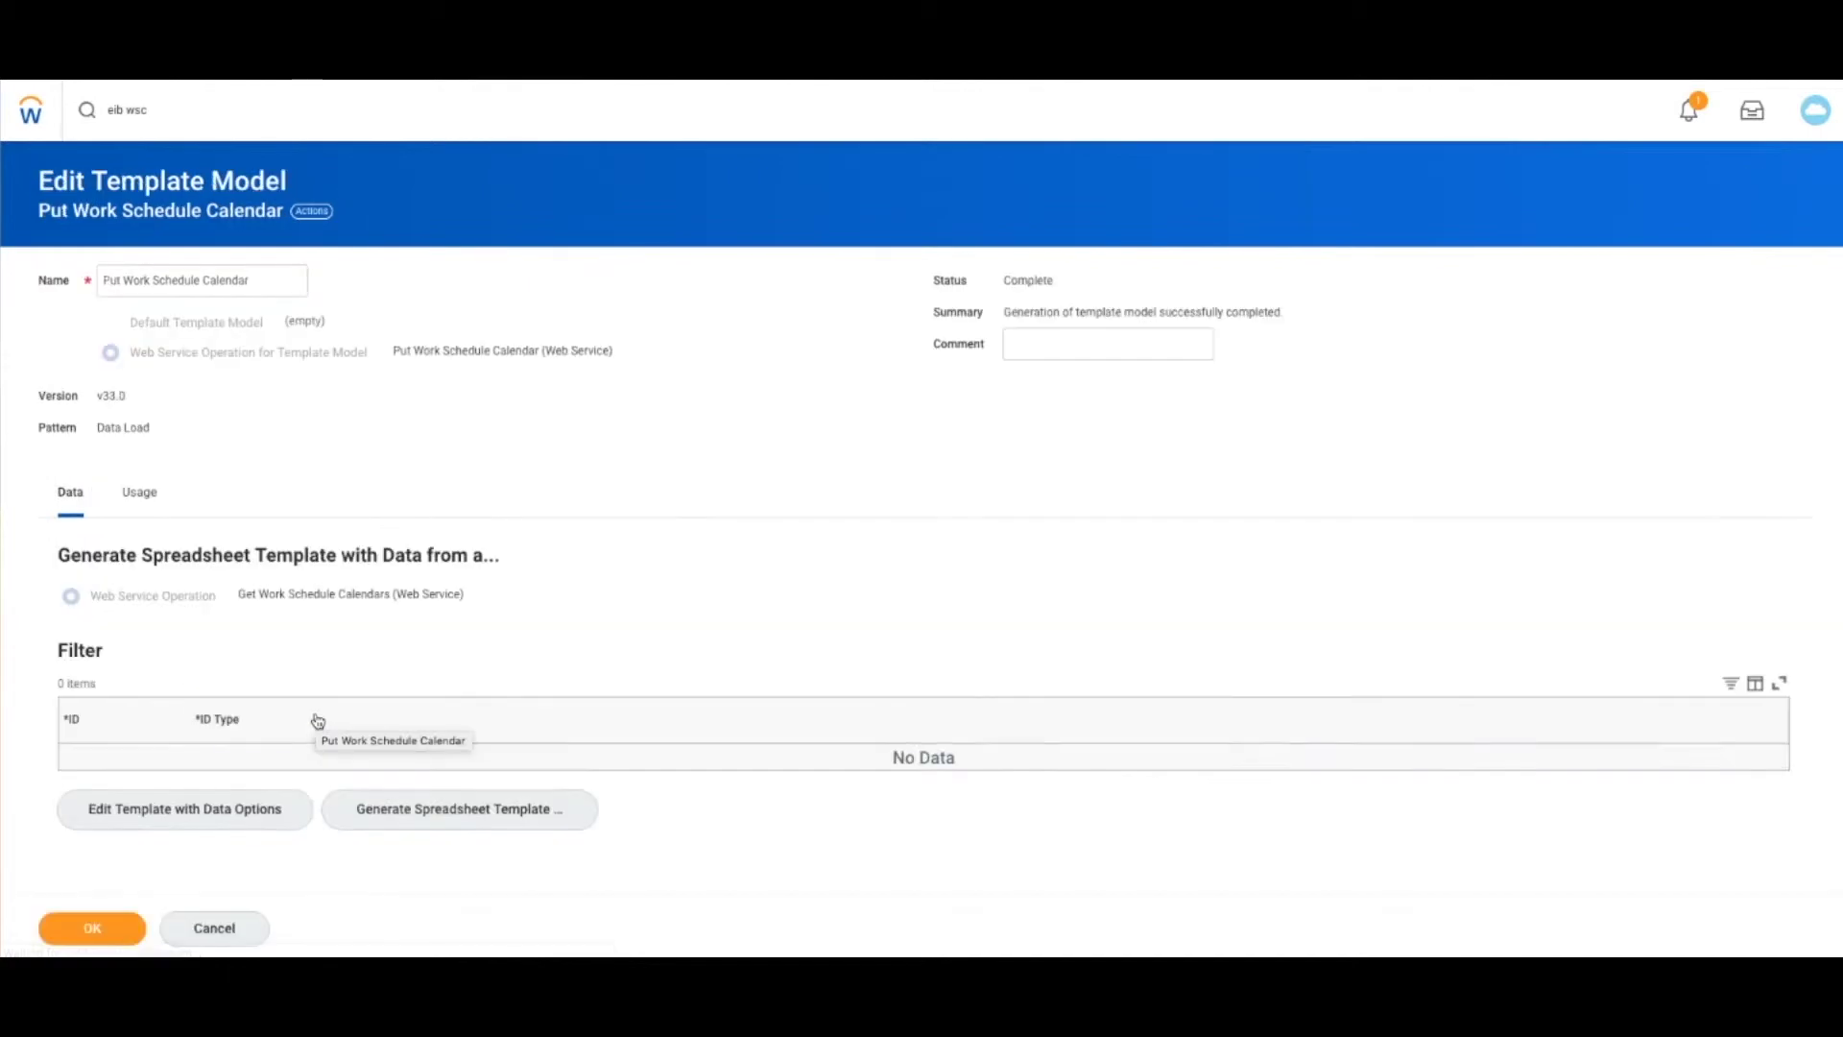
# Step: Filter the template data options to WORK_SCHEDULE_CALENDAR-6-194 with ID type Work Schedule Calendar ID
pyautogui.click(223, 819)
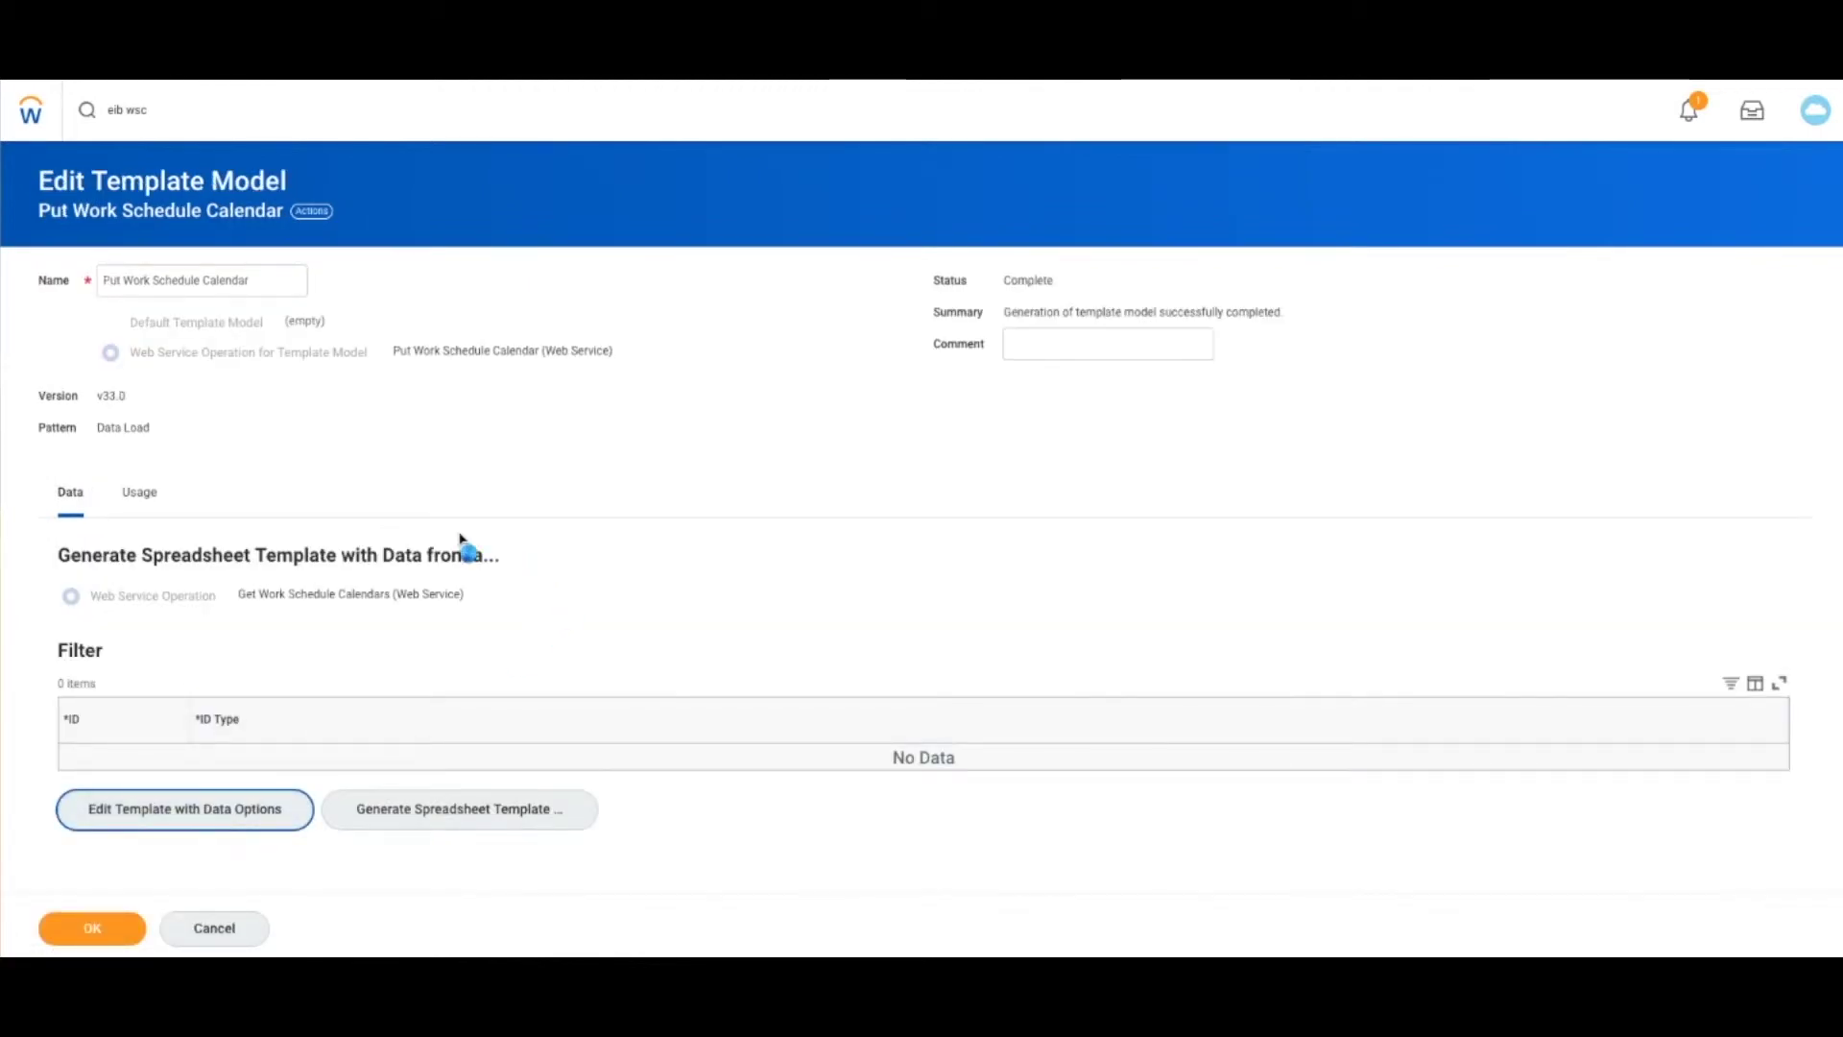
pyautogui.click(316, 576)
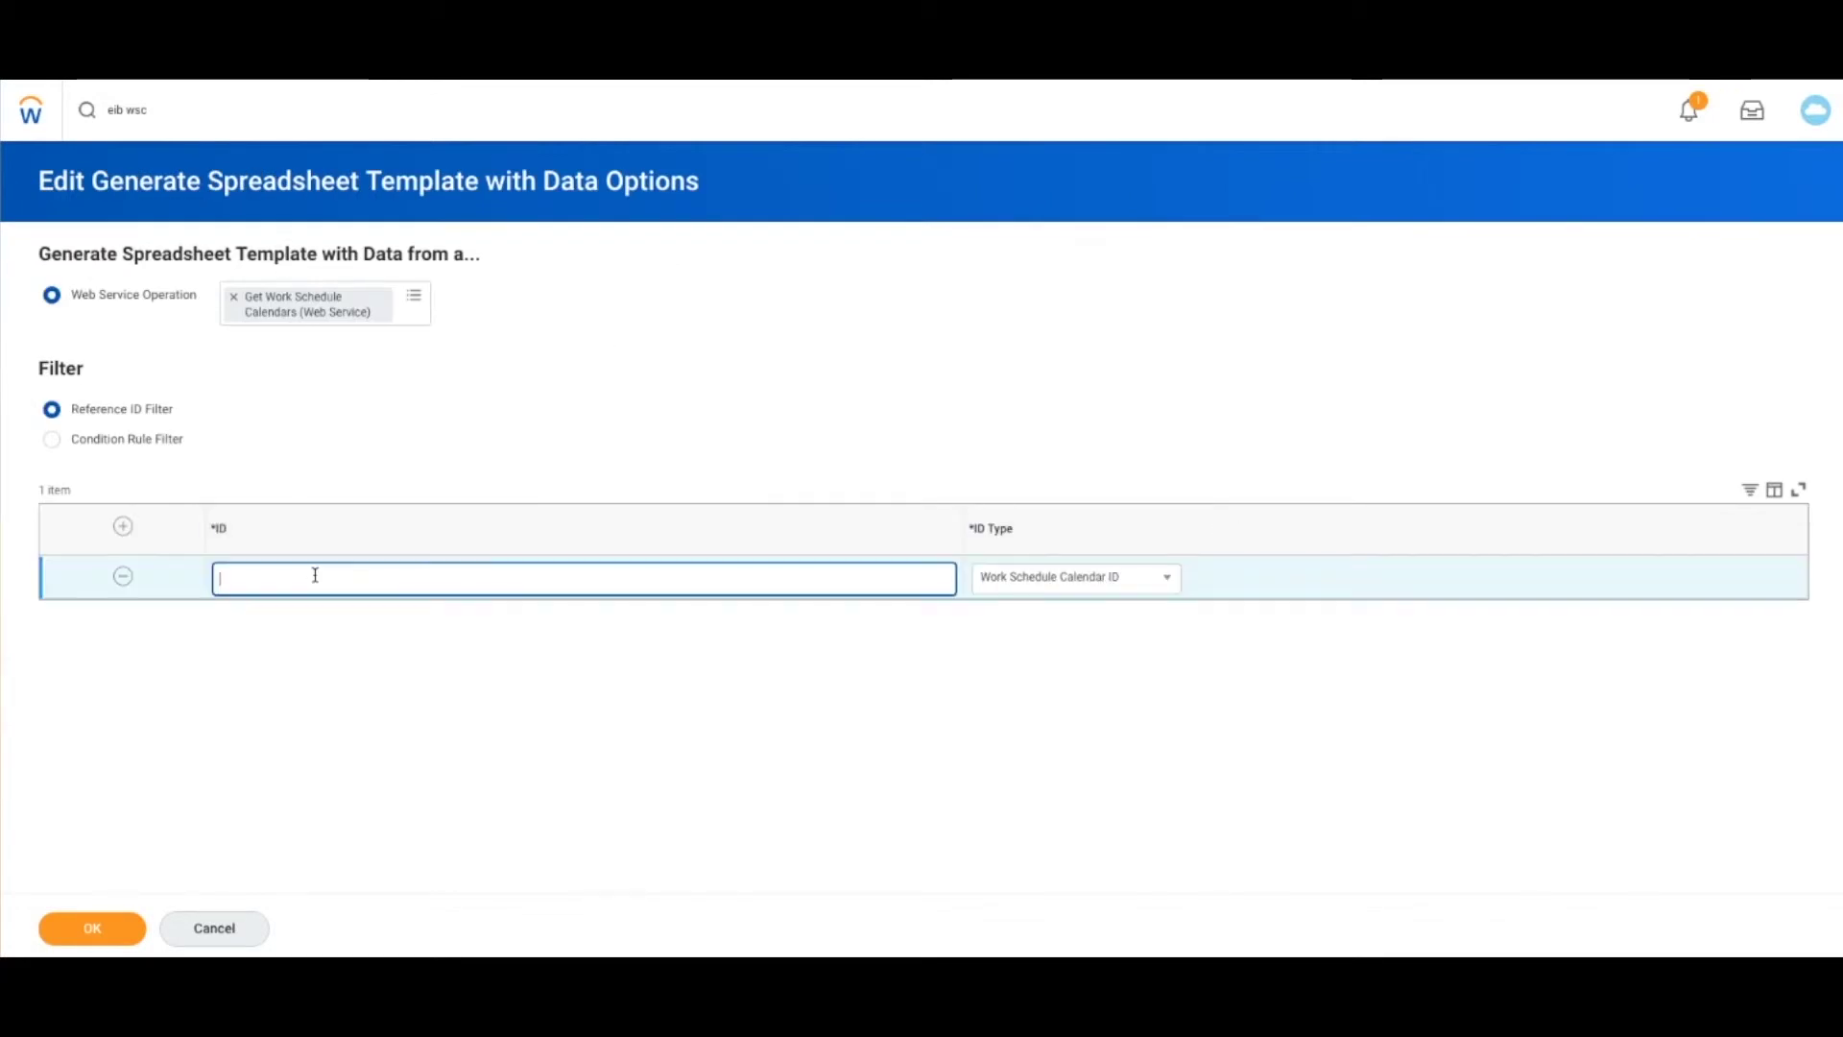
pyautogui.write('WORK_SCHEDULE_CALENDAR-6-194')
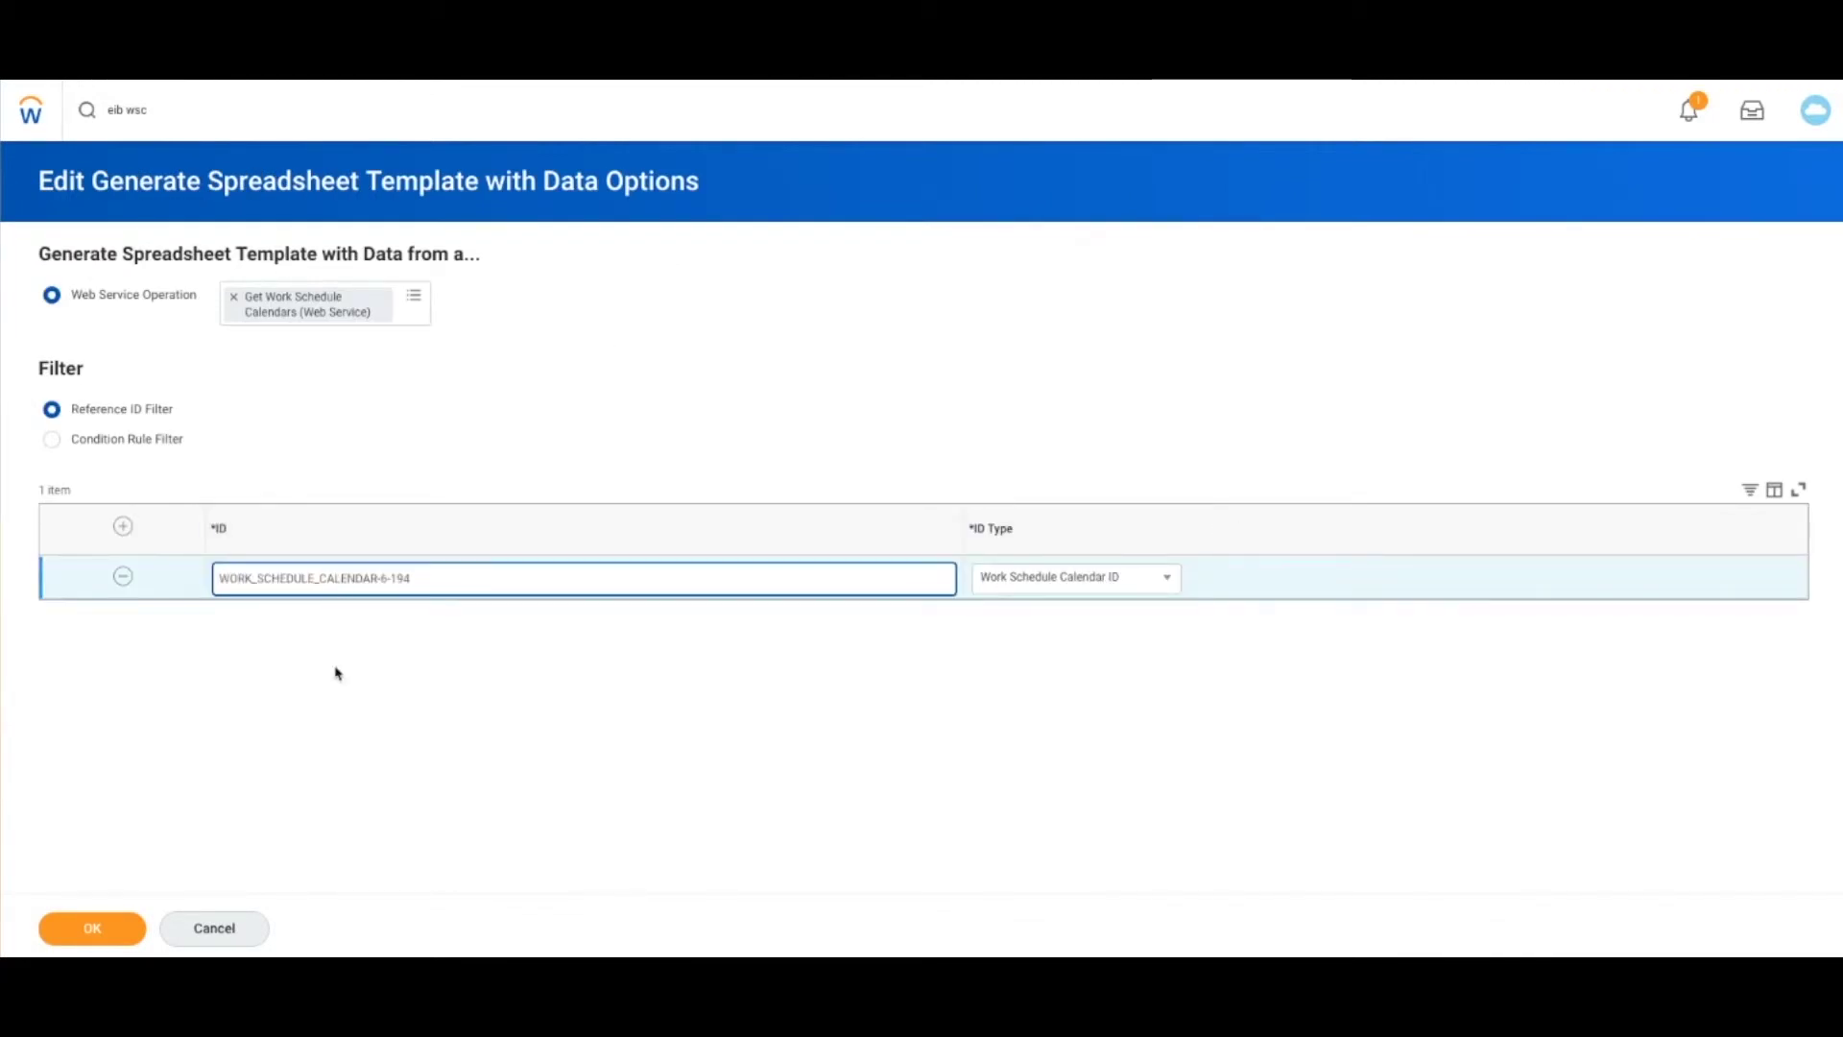
pyautogui.click(1045, 588)
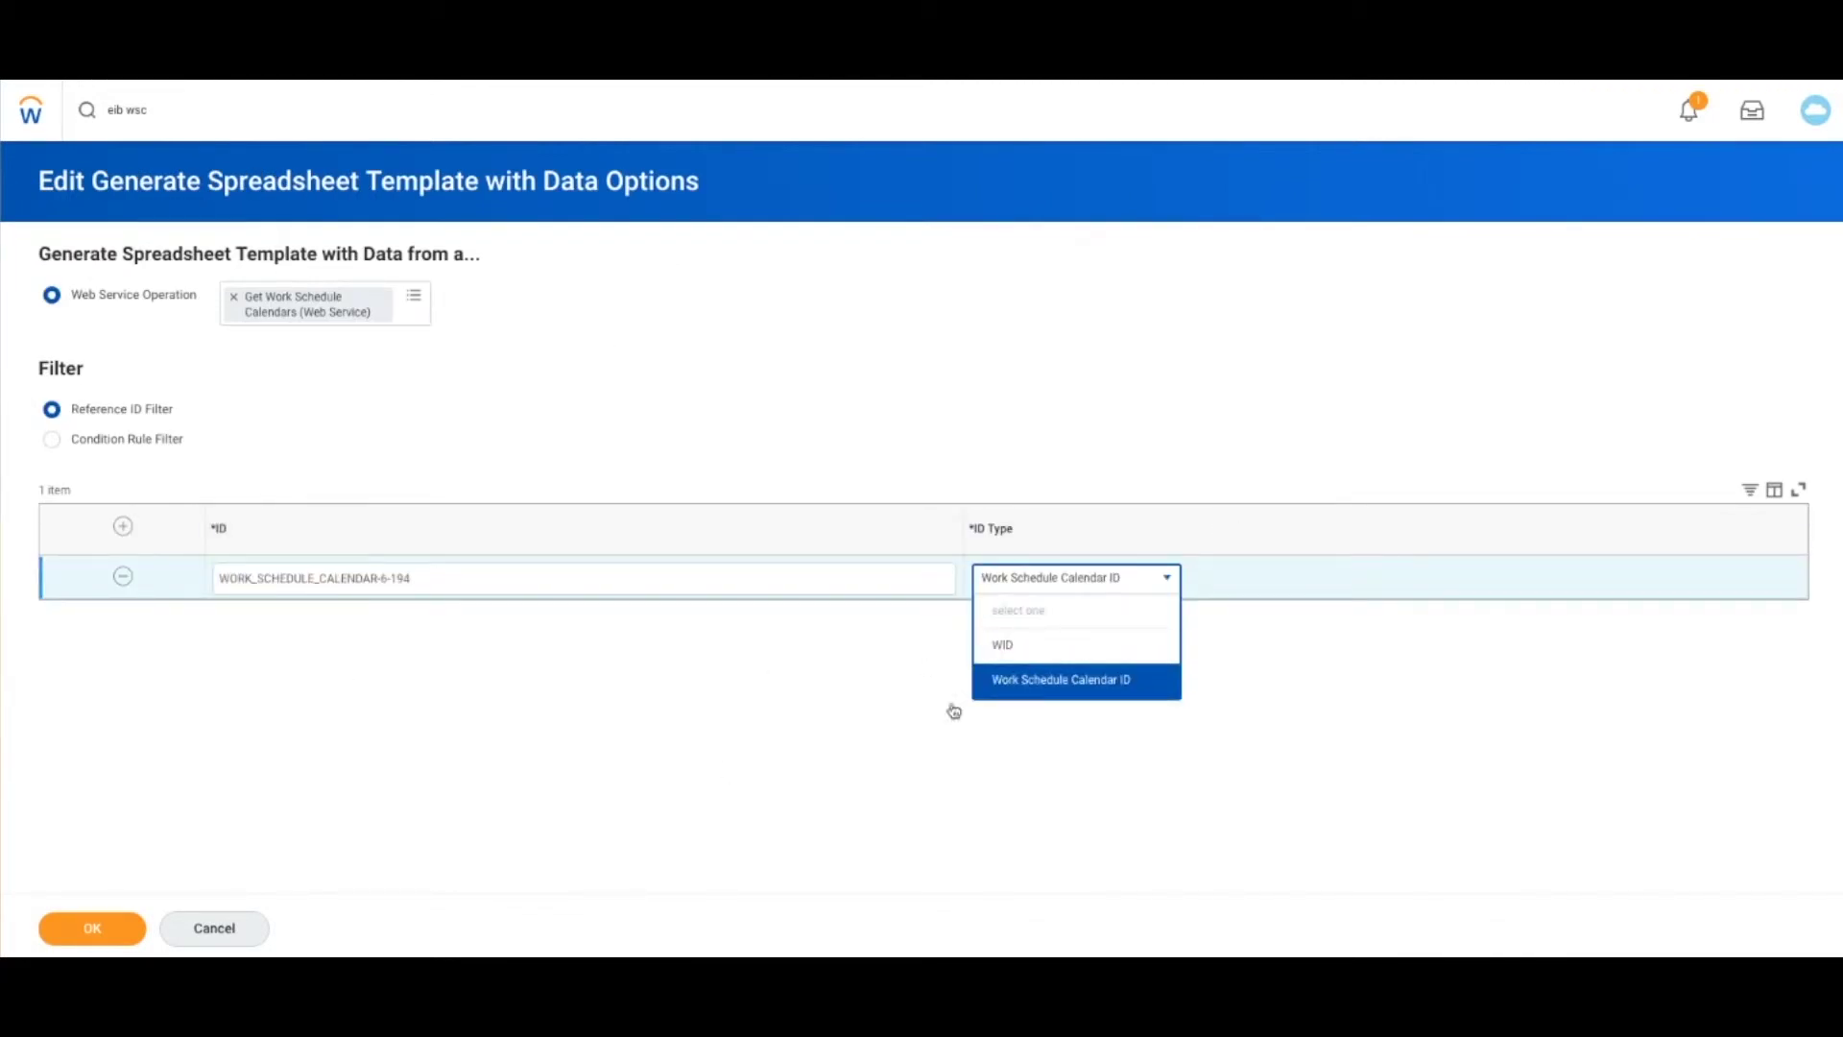
pyautogui.click(164, 822)
pyautogui.click(91, 927)
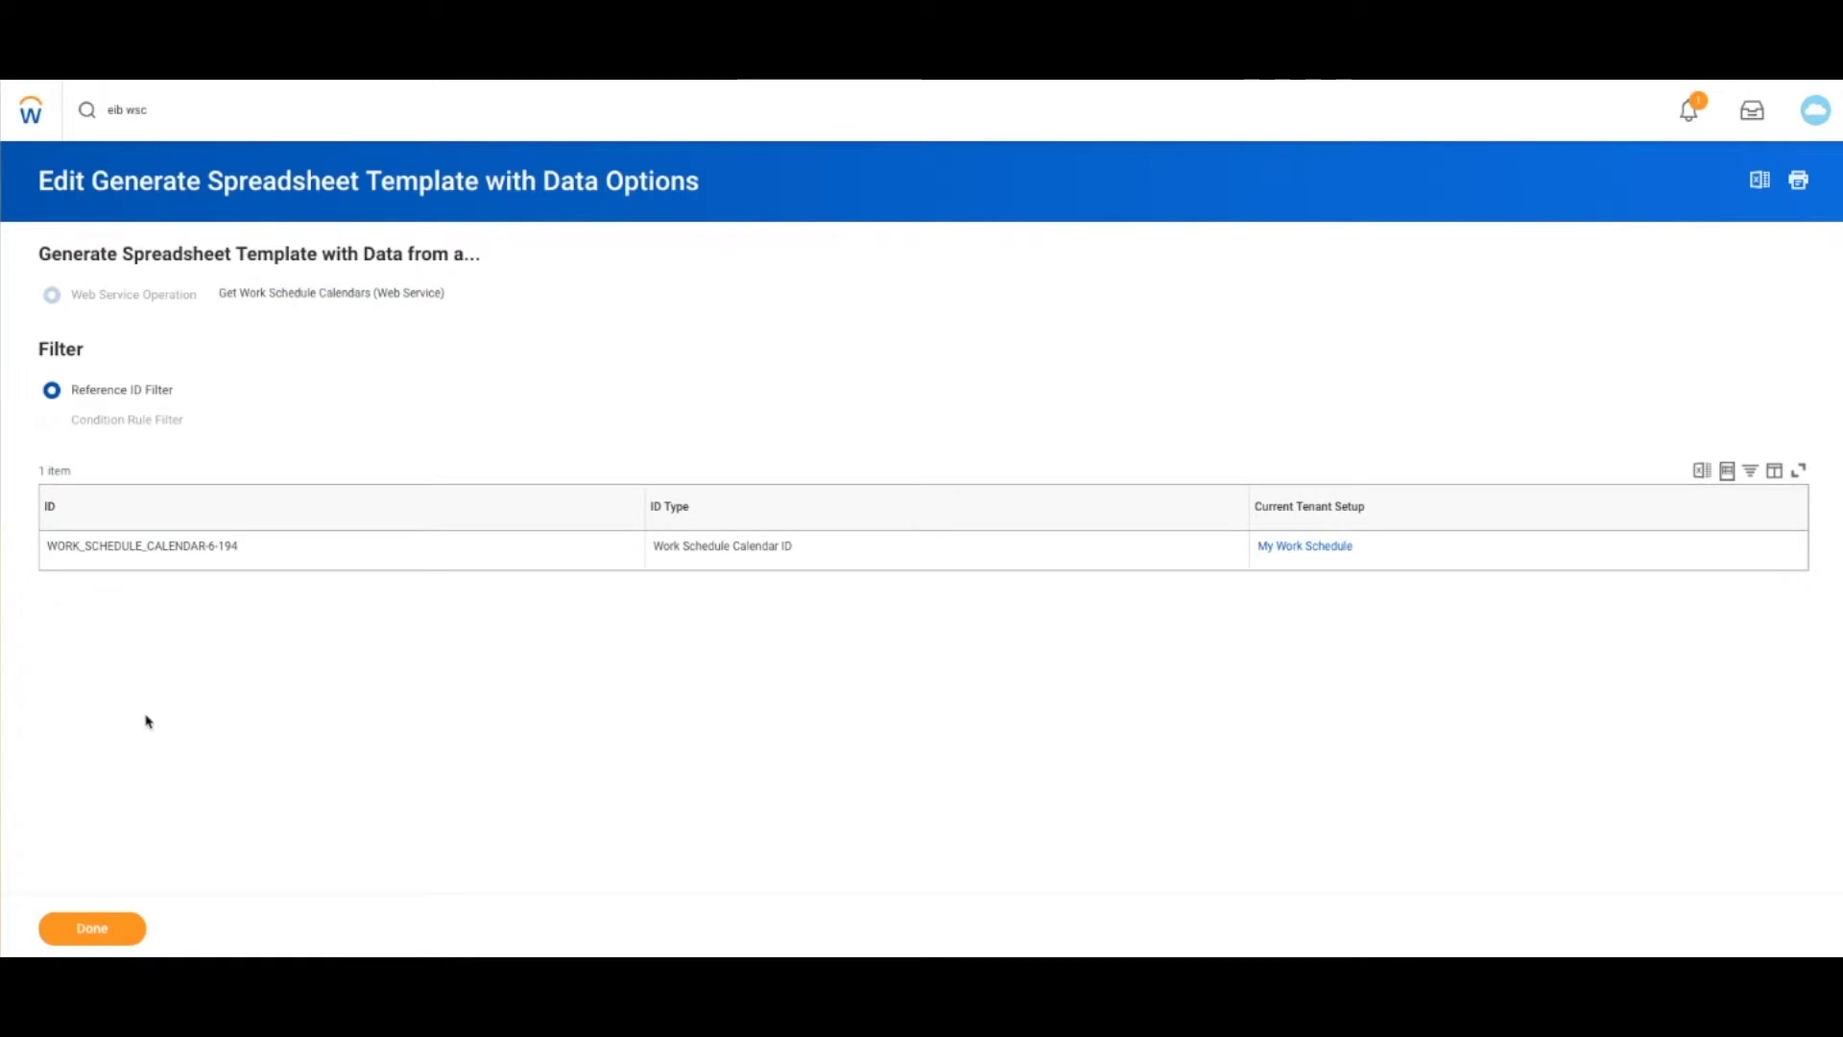
pyautogui.click(122, 917)
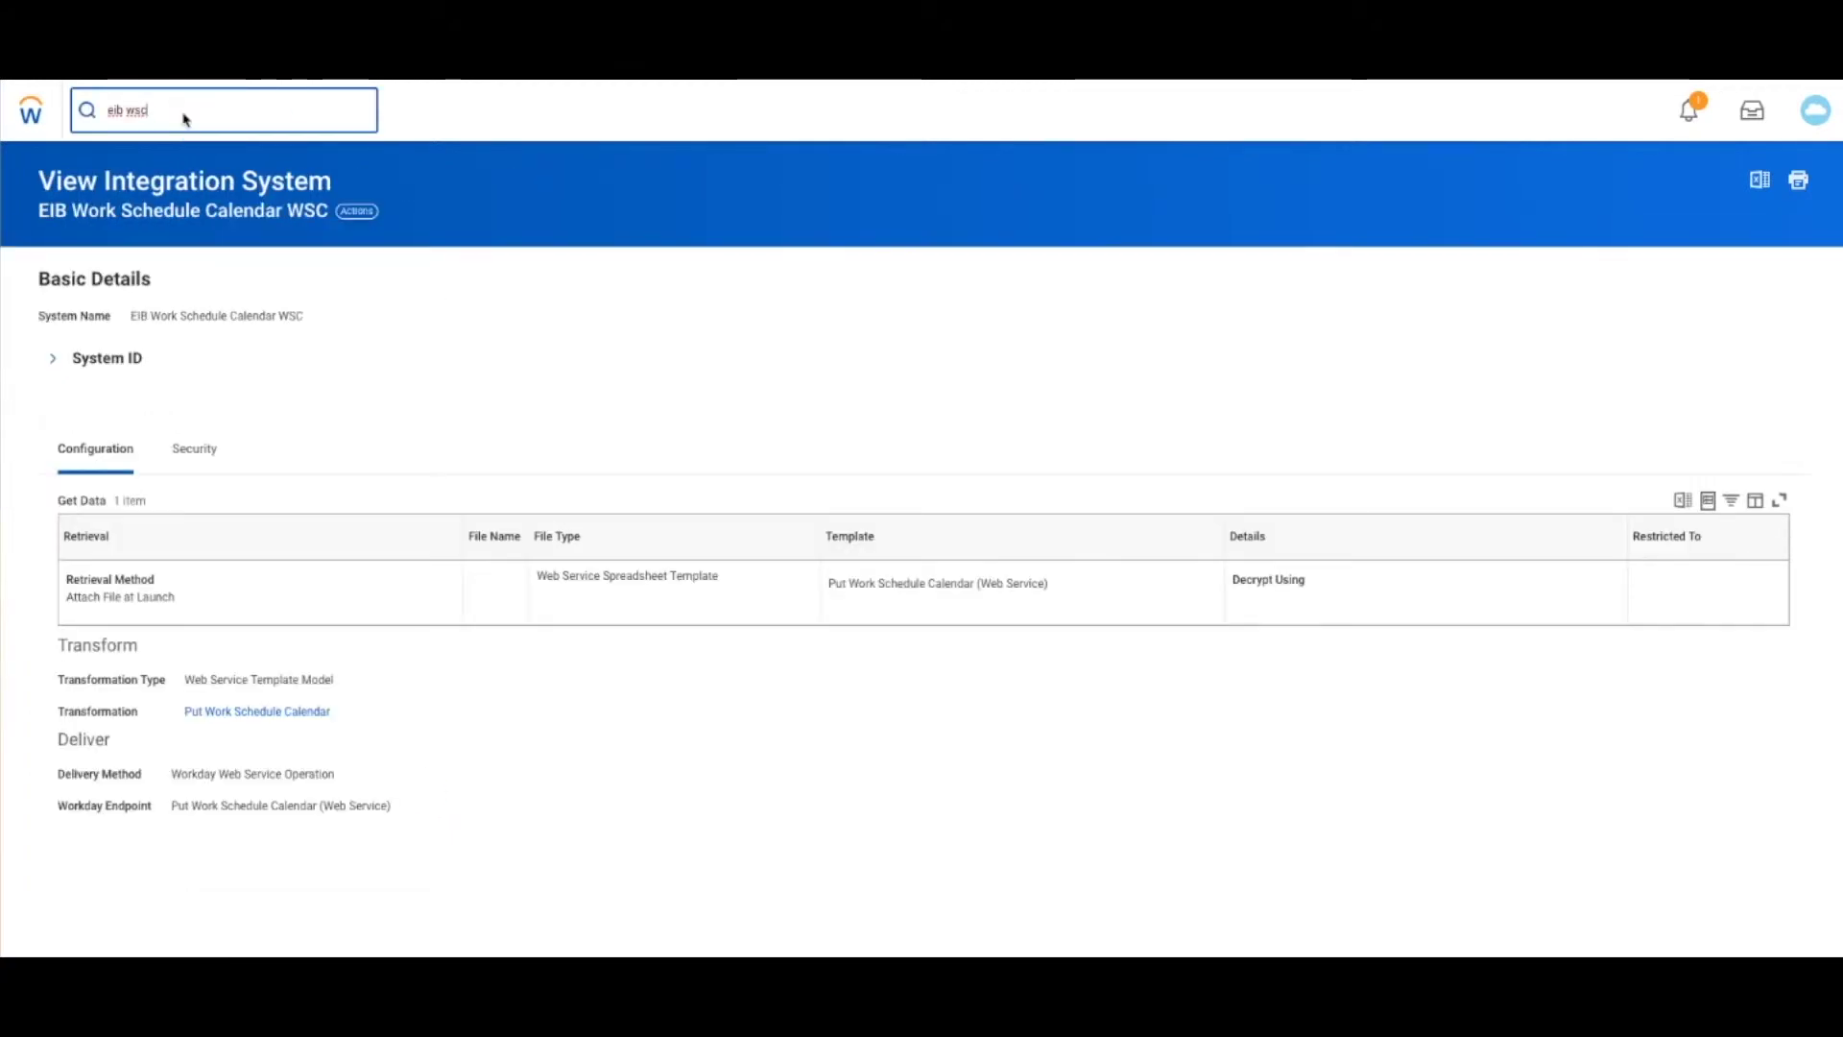
# Step: Generate the Put Work Schedule Calendar spreadsheet template with existing data and close the confirmation
pyautogui.click(365, 211)
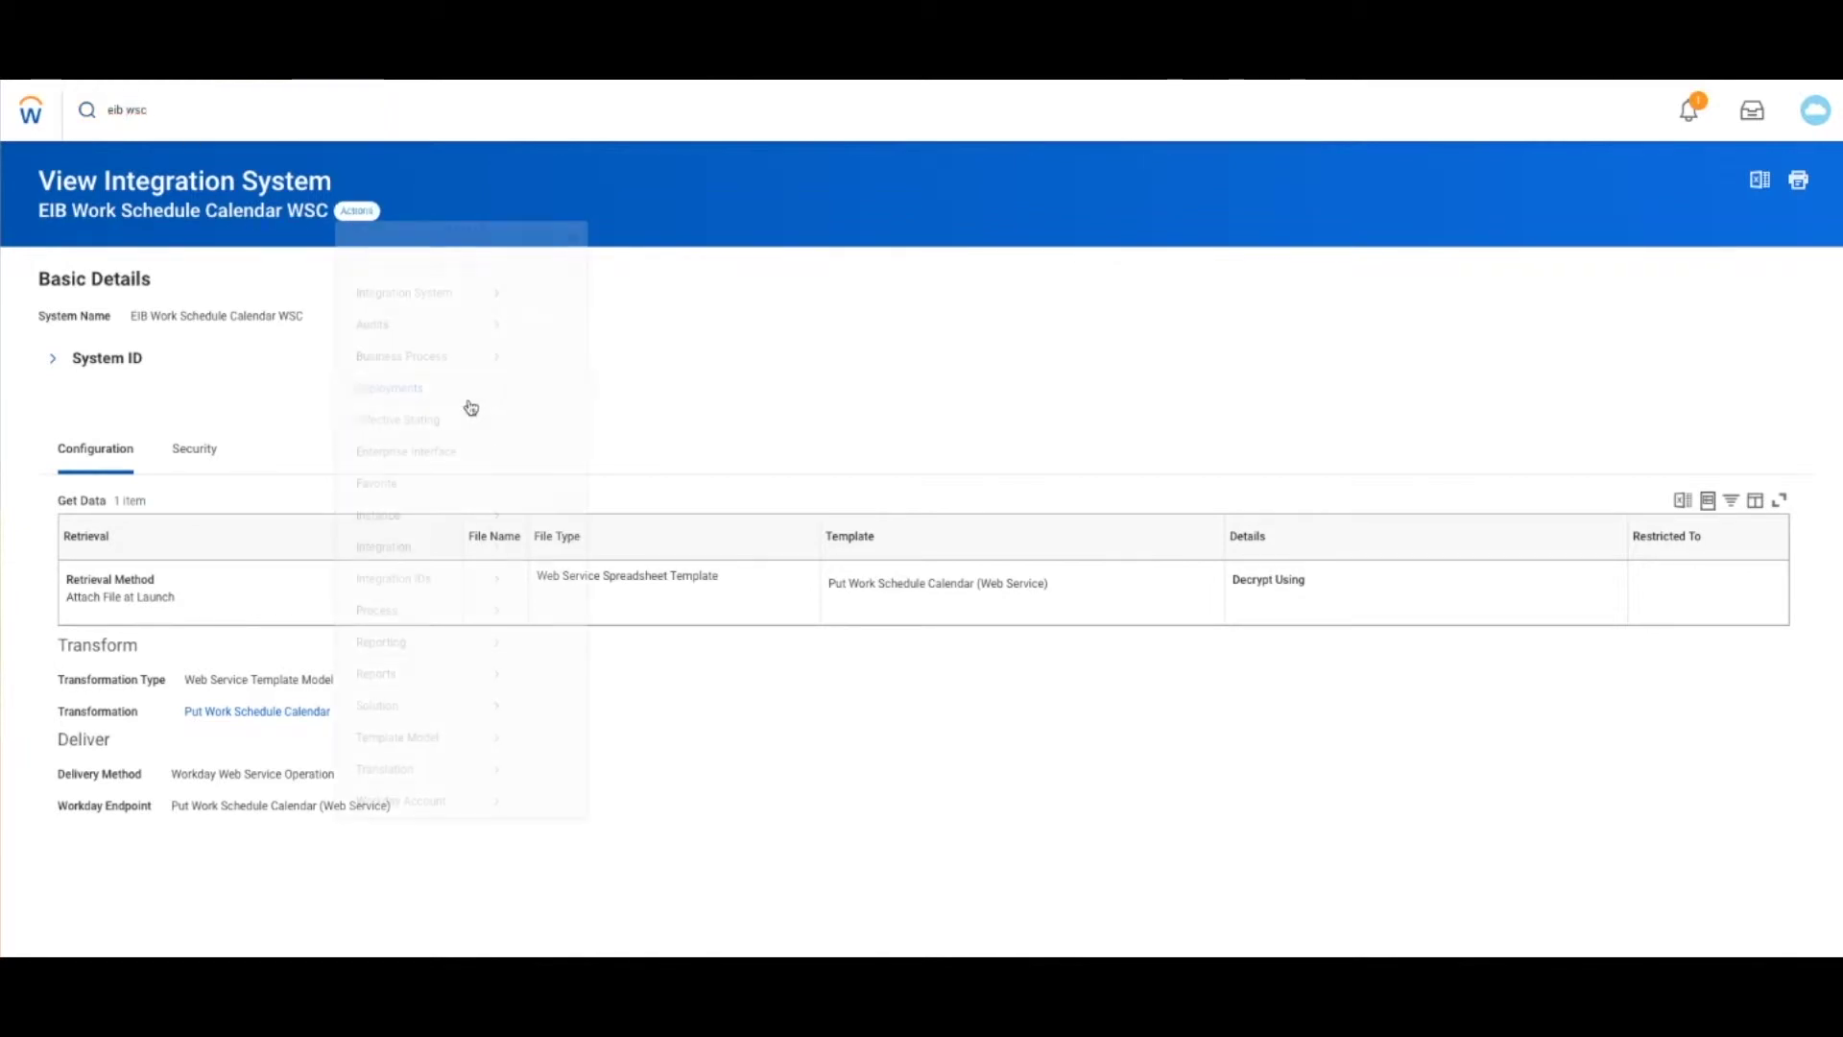
pyautogui.moveTo(453, 759)
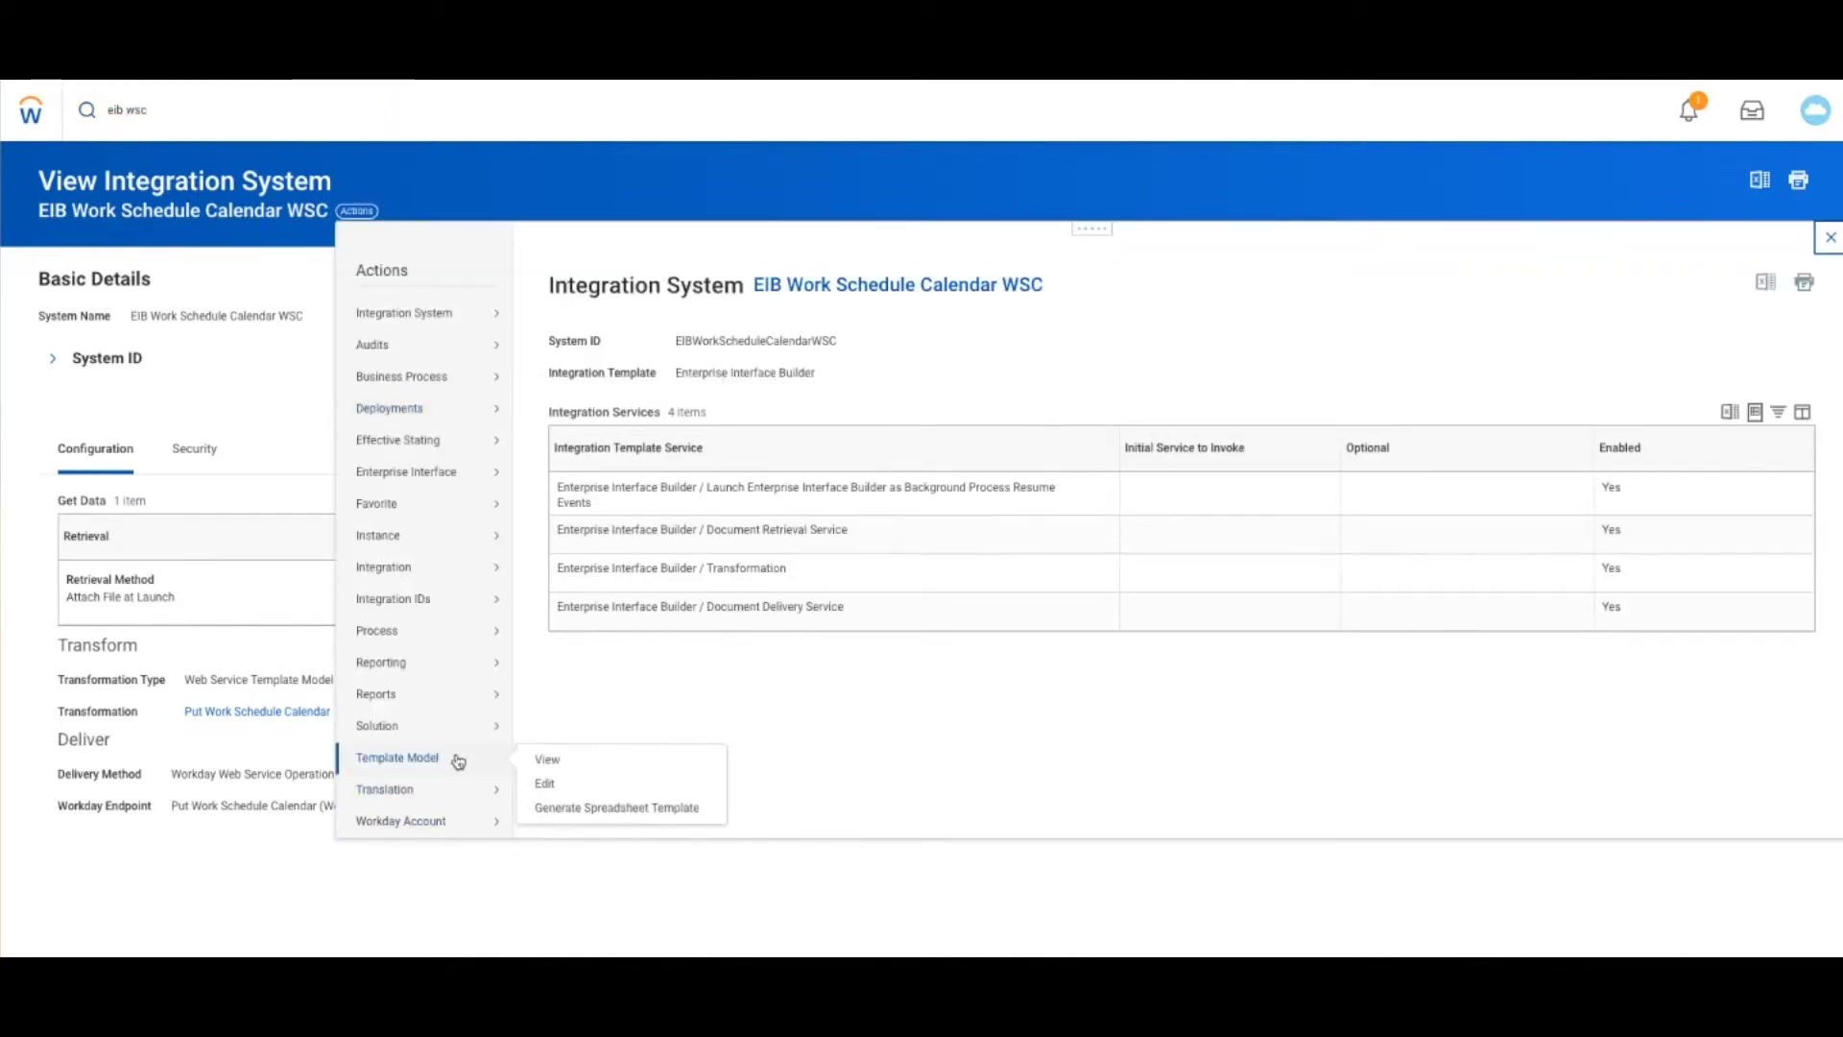
pyautogui.click(619, 806)
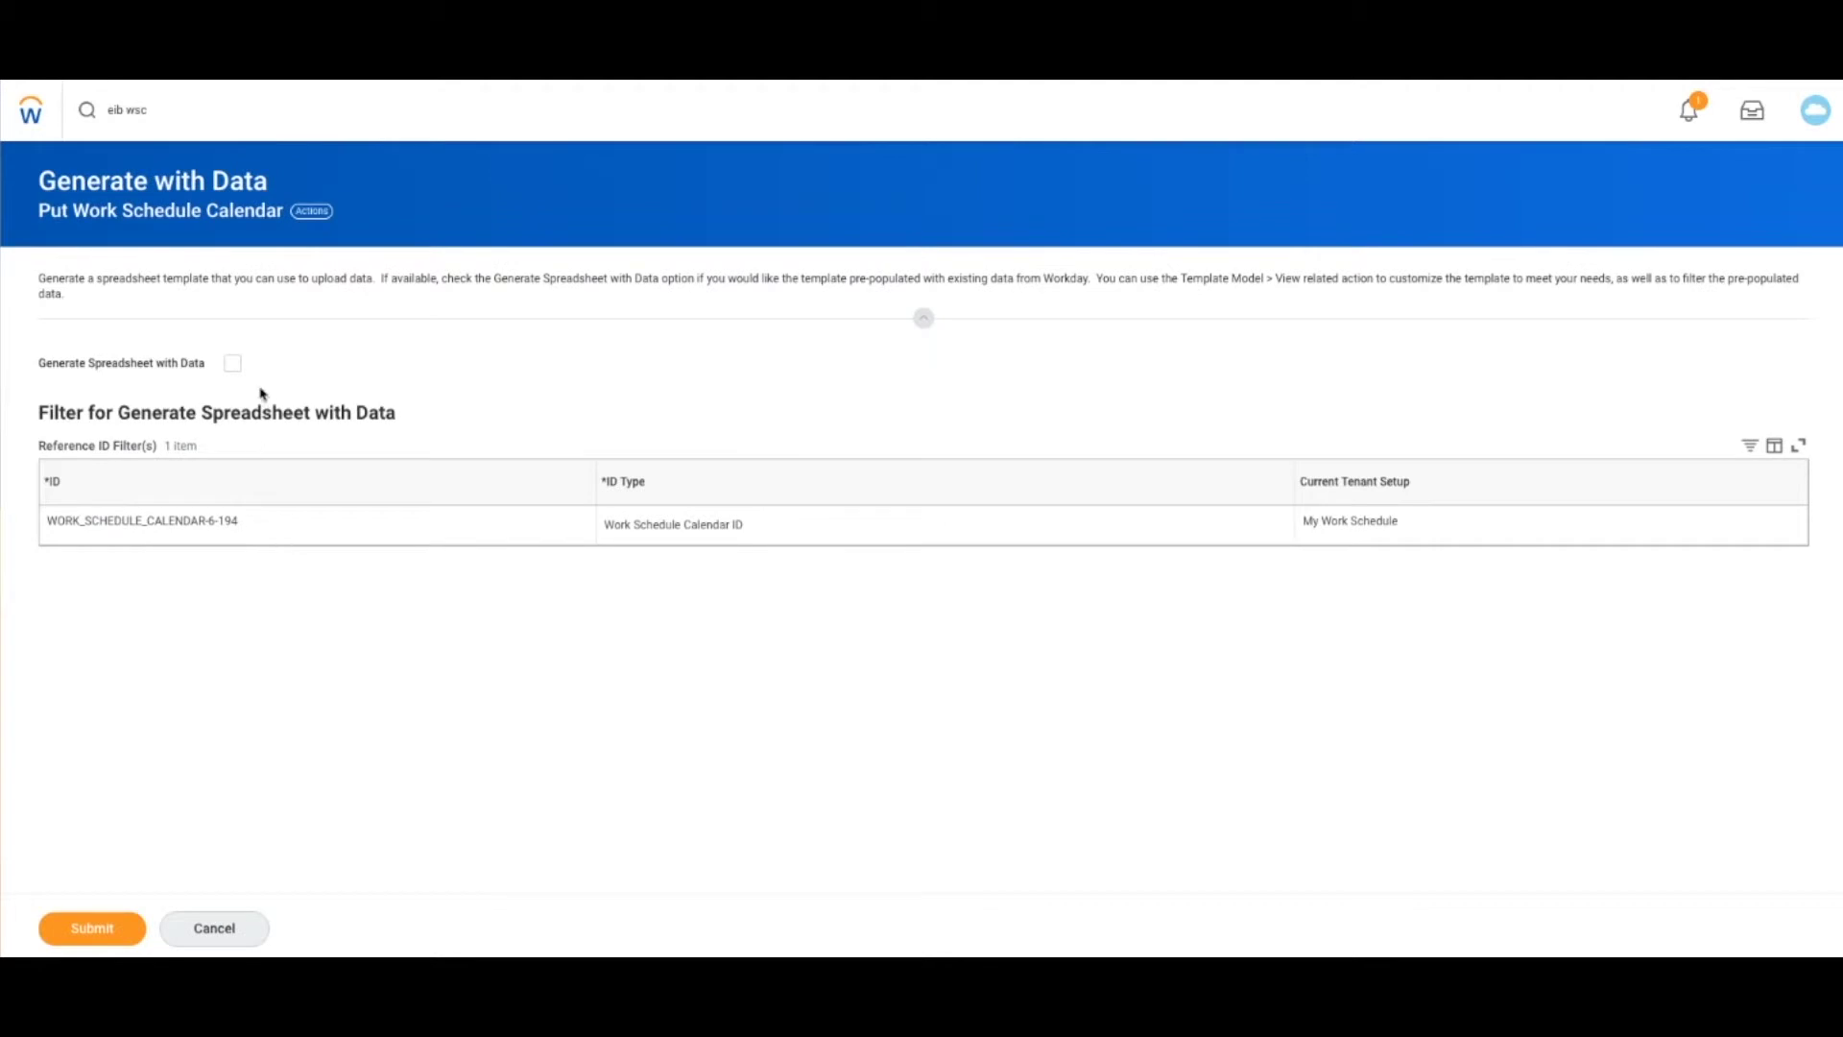
pyautogui.click(233, 363)
pyautogui.click(115, 933)
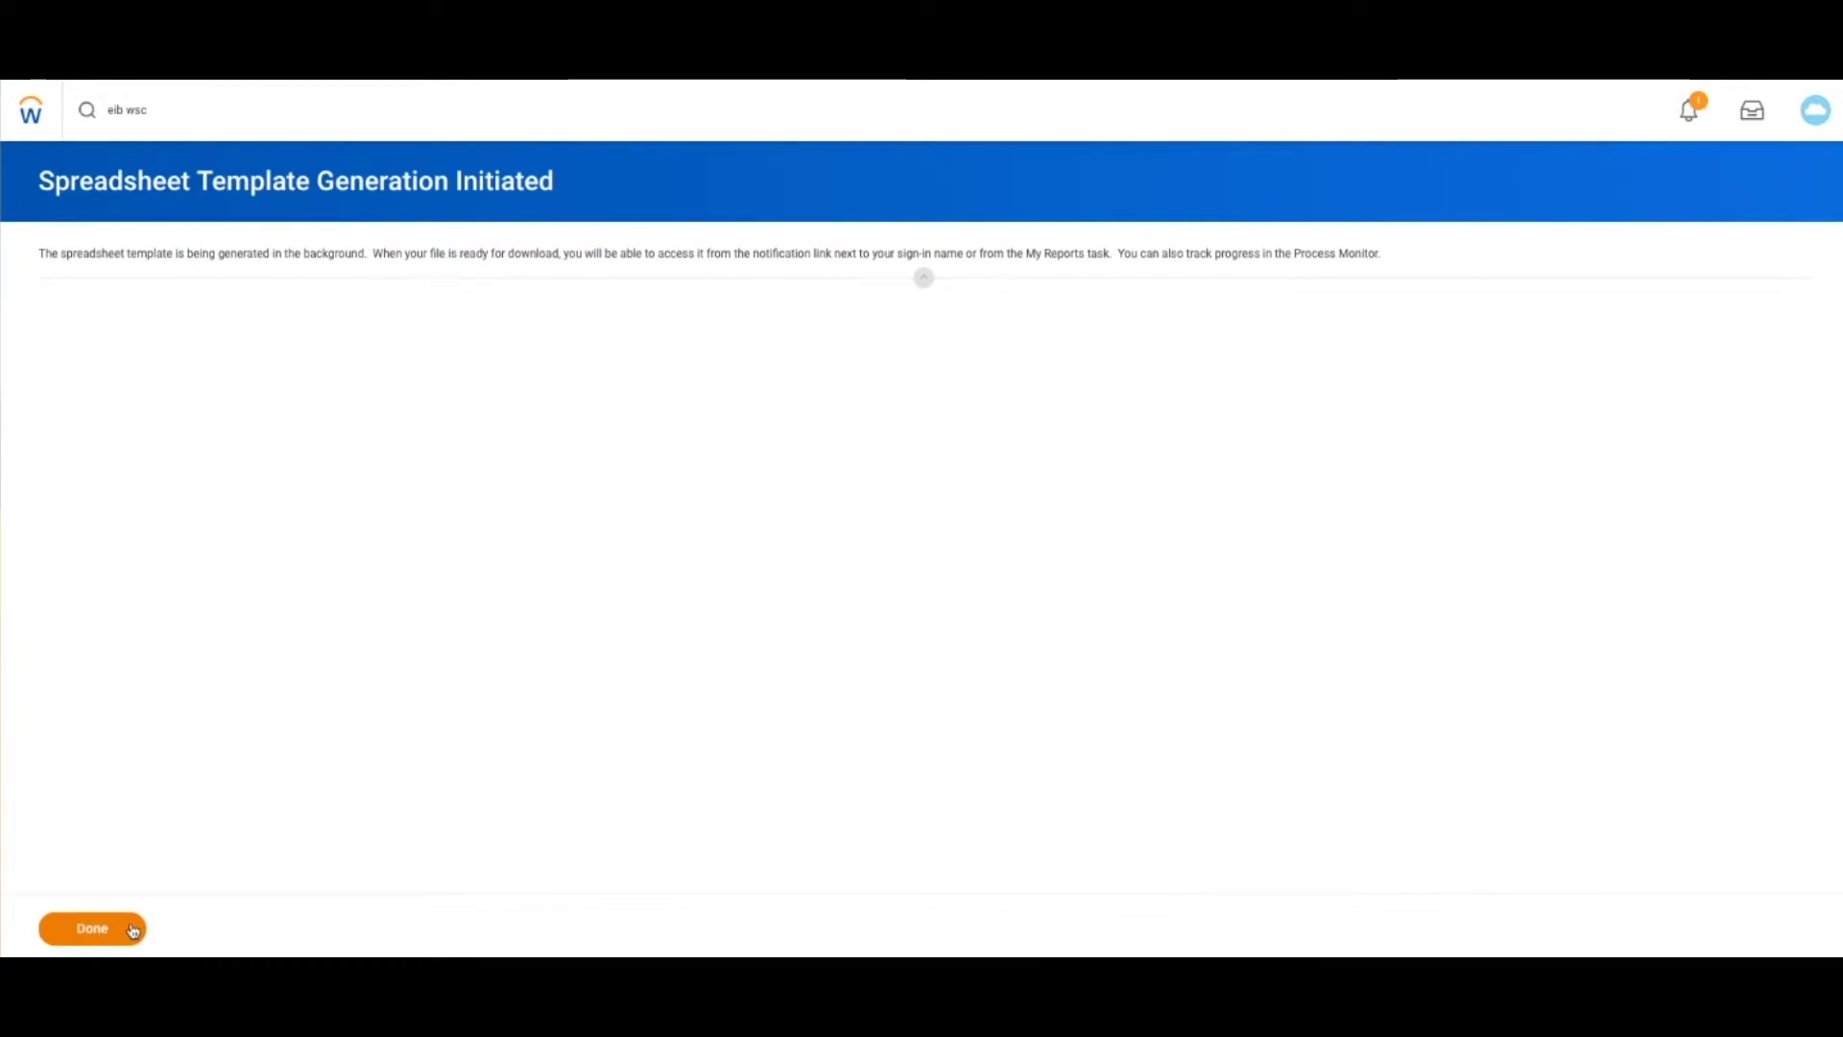
pyautogui.click(133, 931)
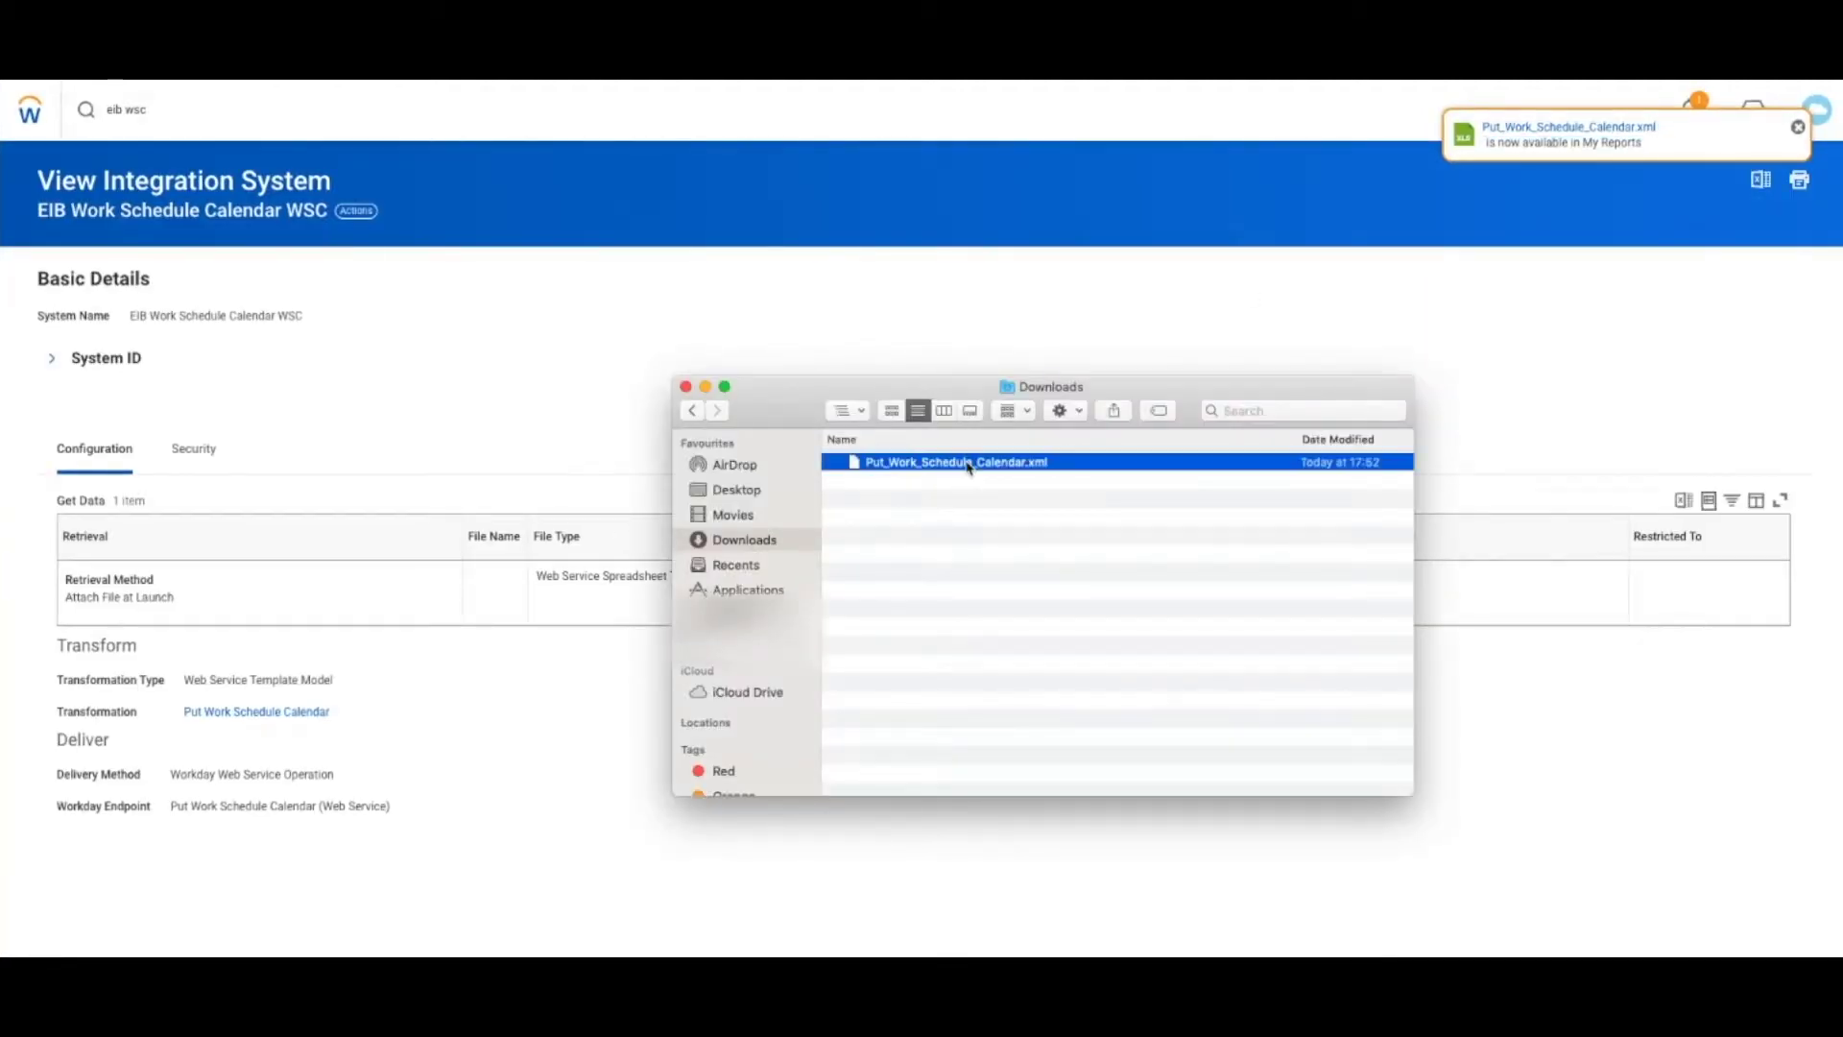
# Step: Open Put_Work_Schedule_Calendar.xml from Downloads with Microsoft Excel via Open With
pyautogui.rightClick(970, 464)
pyautogui.moveTo(1200, 489)
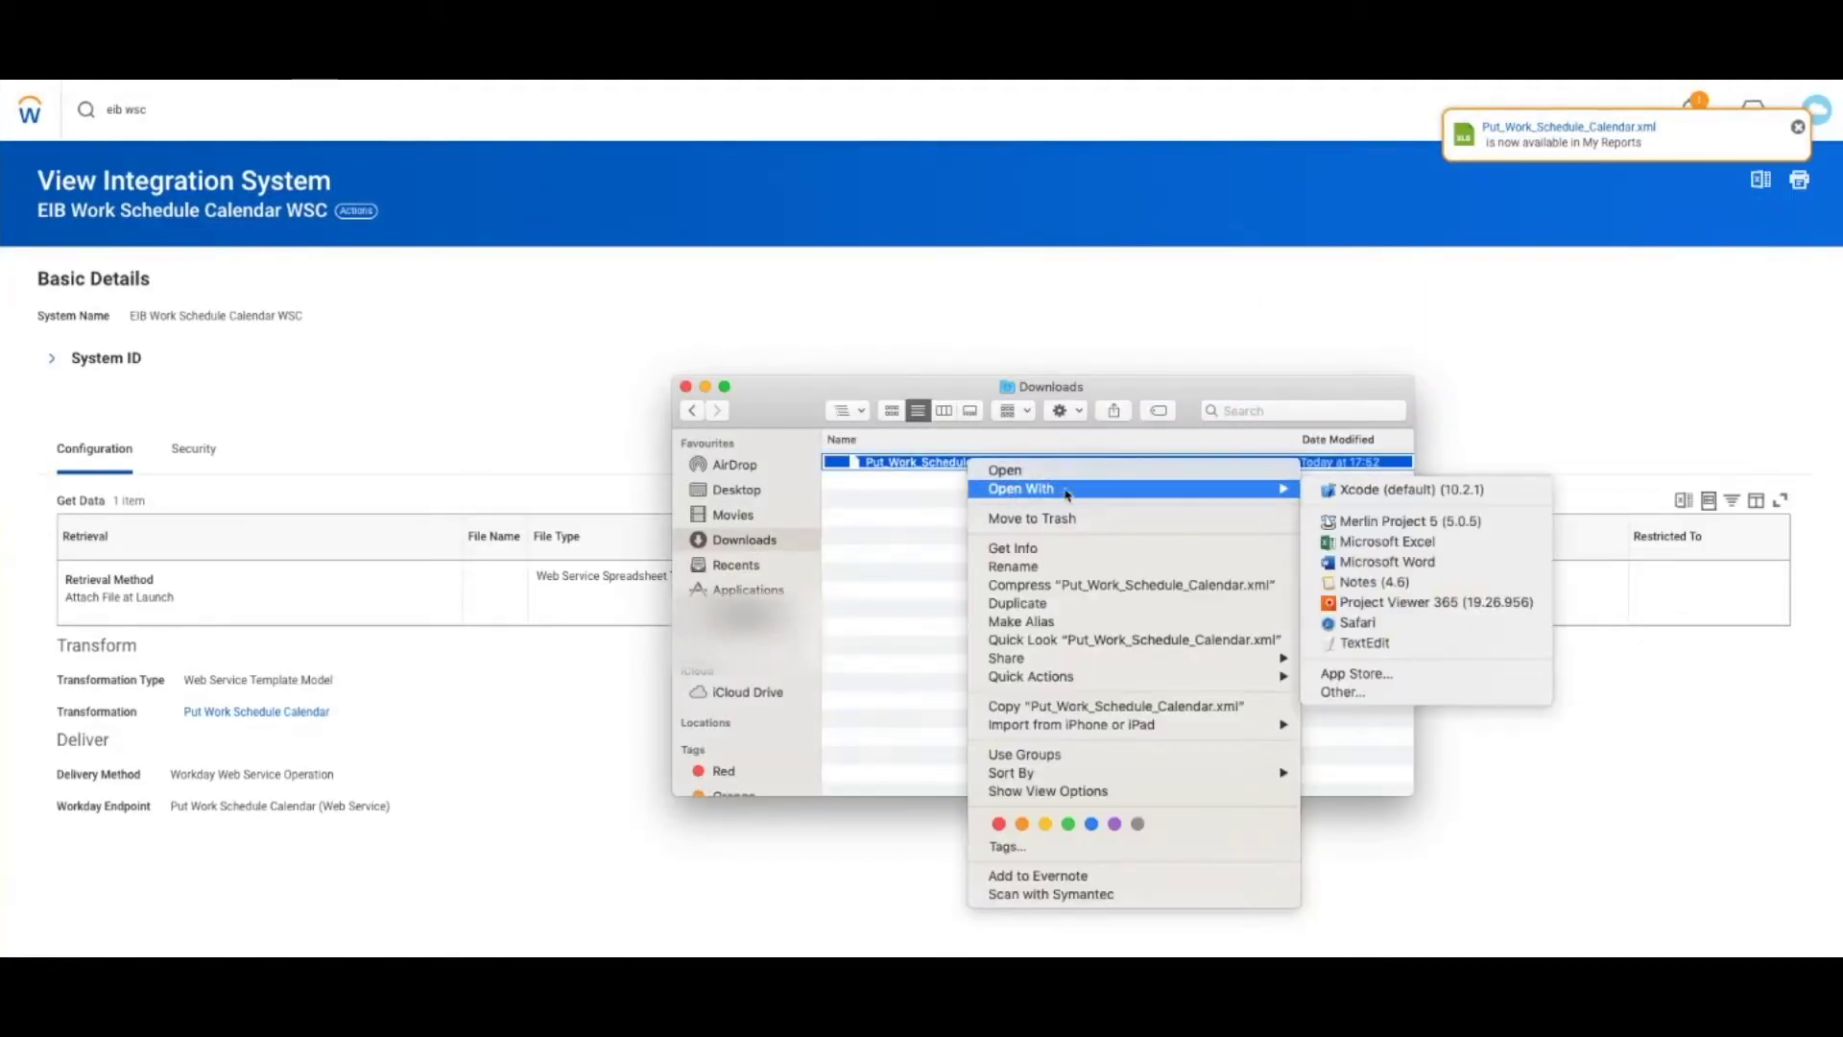
pyautogui.click(1436, 543)
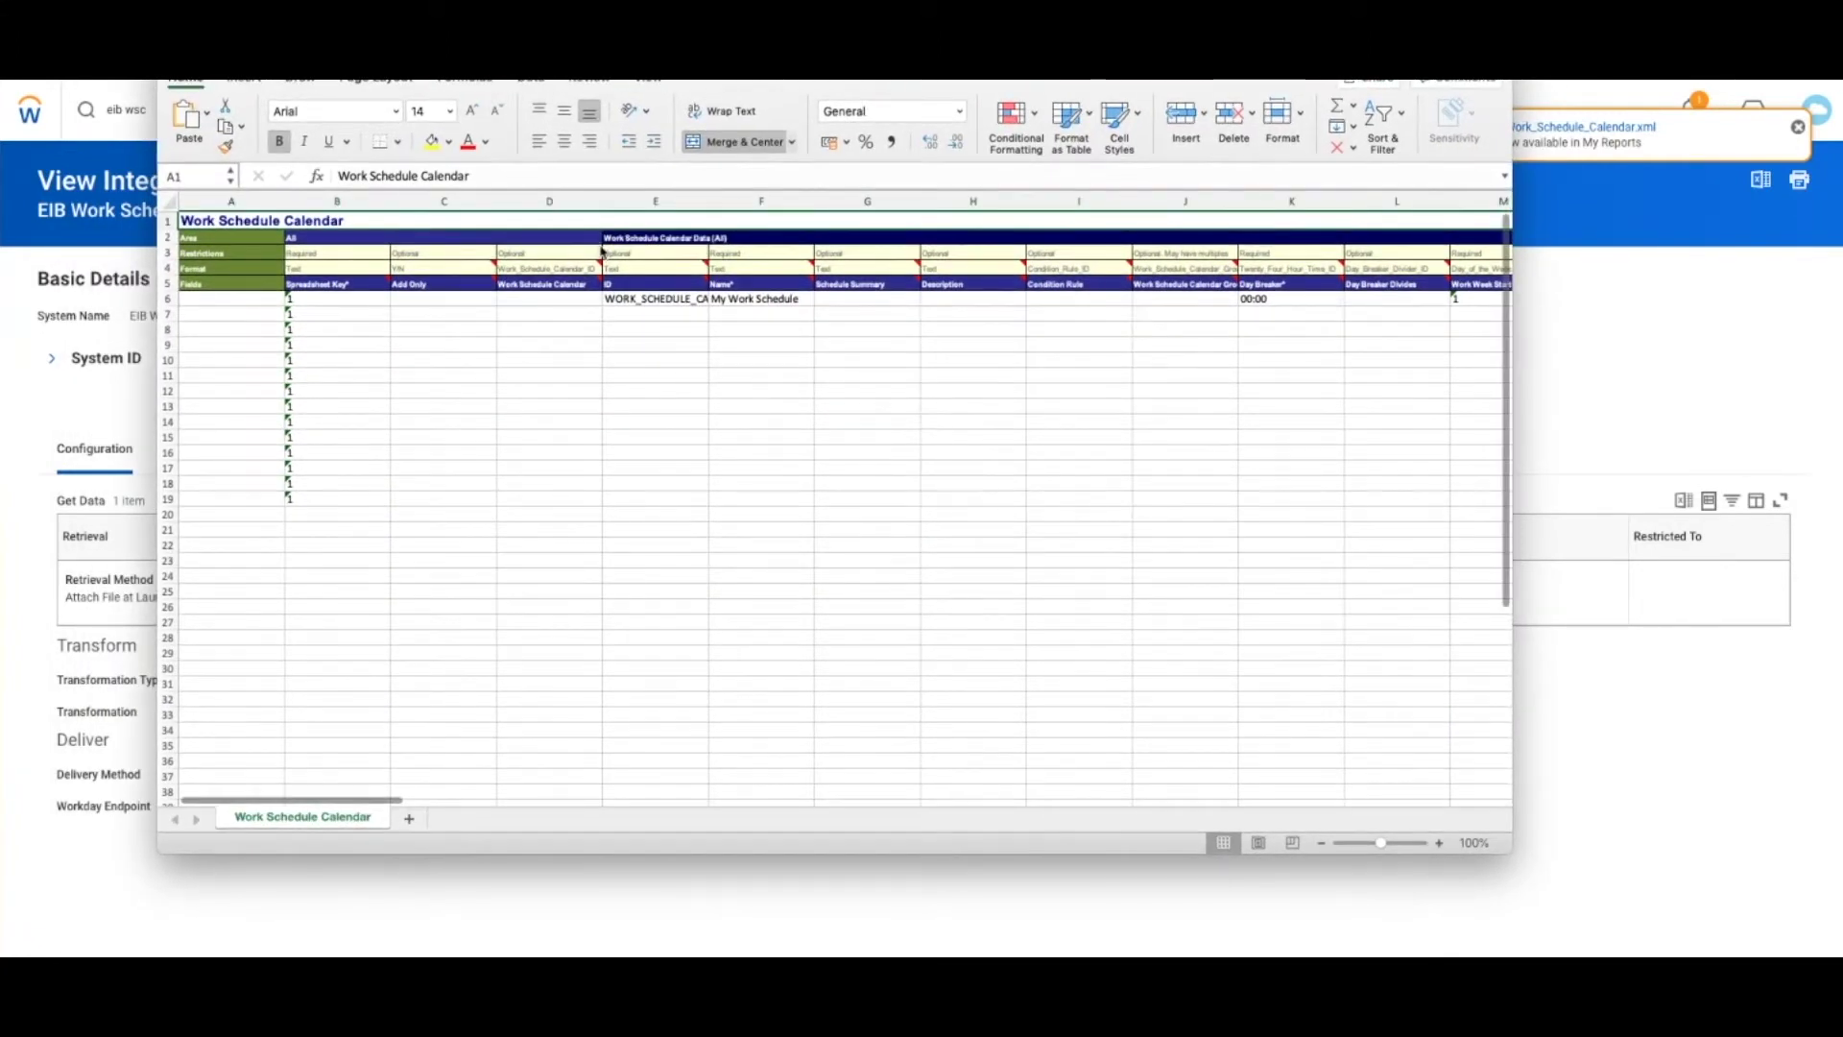
# Step: Make Excel full screen, widen column E to show the full ID, and select rows 6–19
pyautogui.press('ctrl+super+f')
pyautogui.moveTo(551, 113); pyautogui.dragTo(627, 241)
pyautogui.click(565, 239)
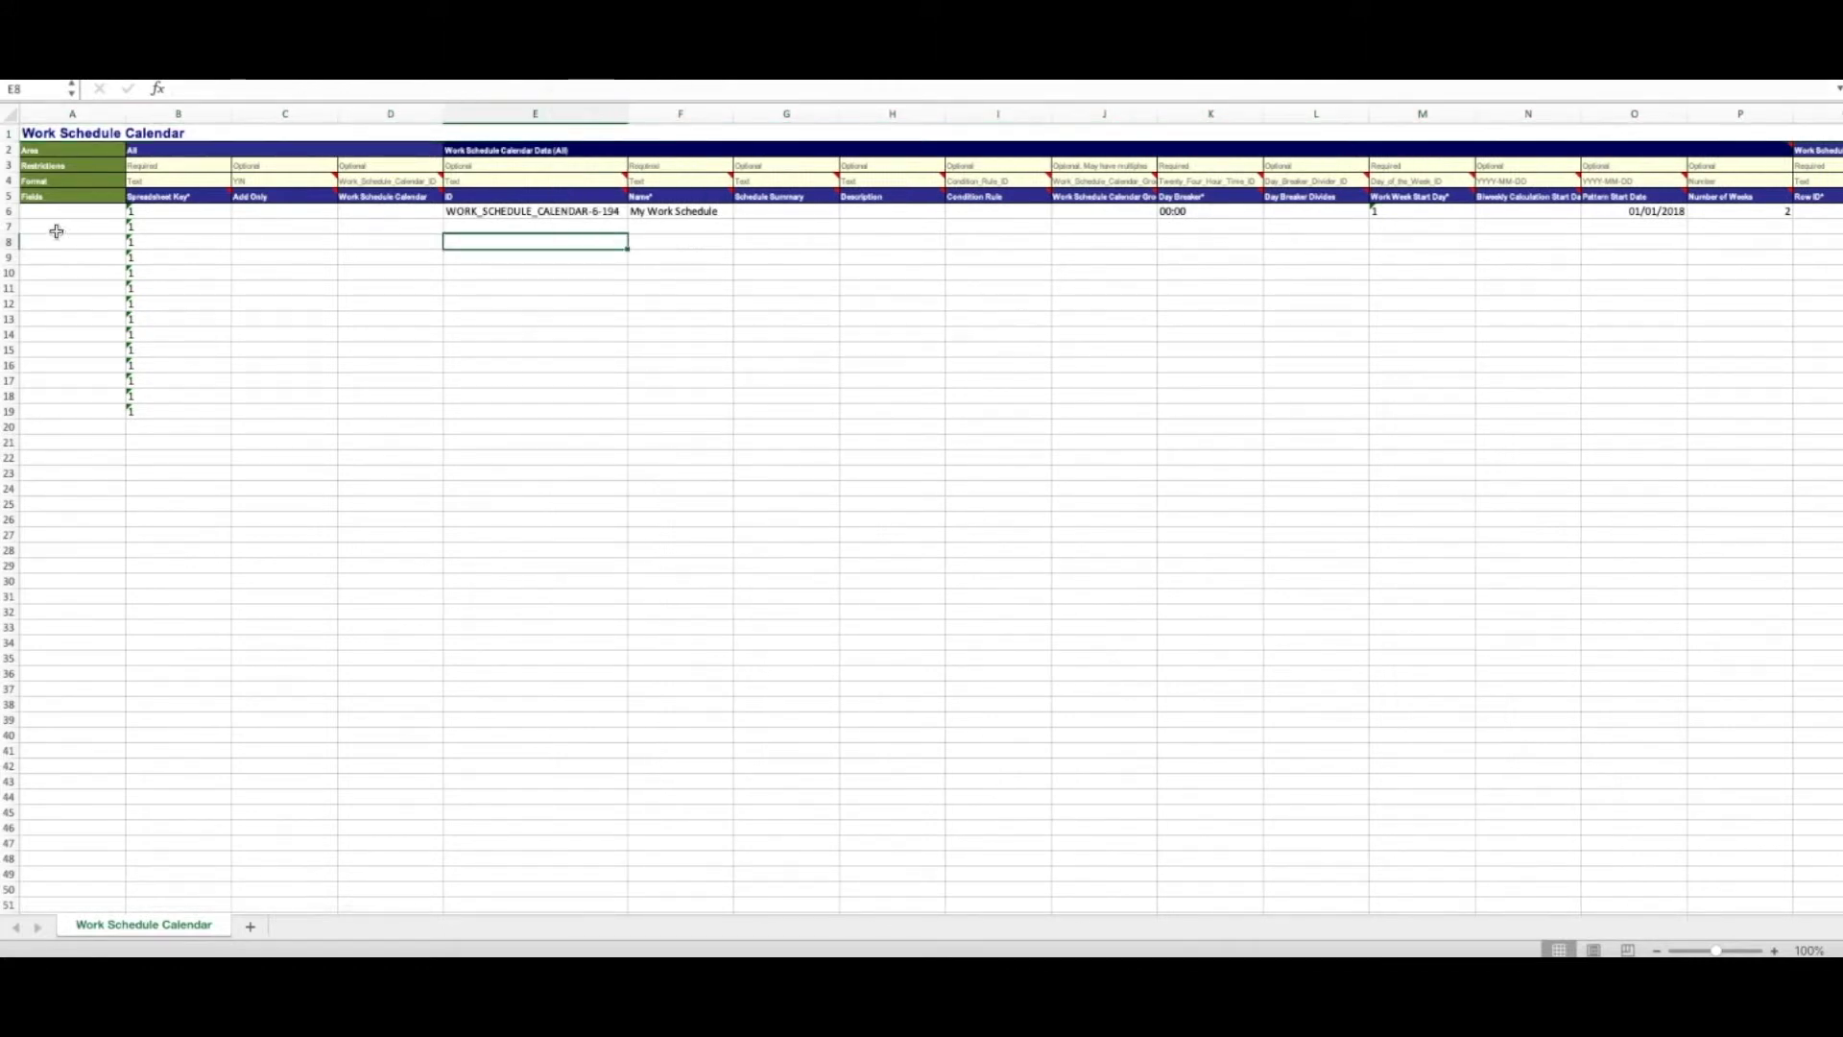
pyautogui.moveTo(8, 211); pyautogui.dragTo(198, 378)
# Step: Scroll right and select the week-two pattern times in BC7:BG13
pyautogui.hscroll(10, 638, 346)
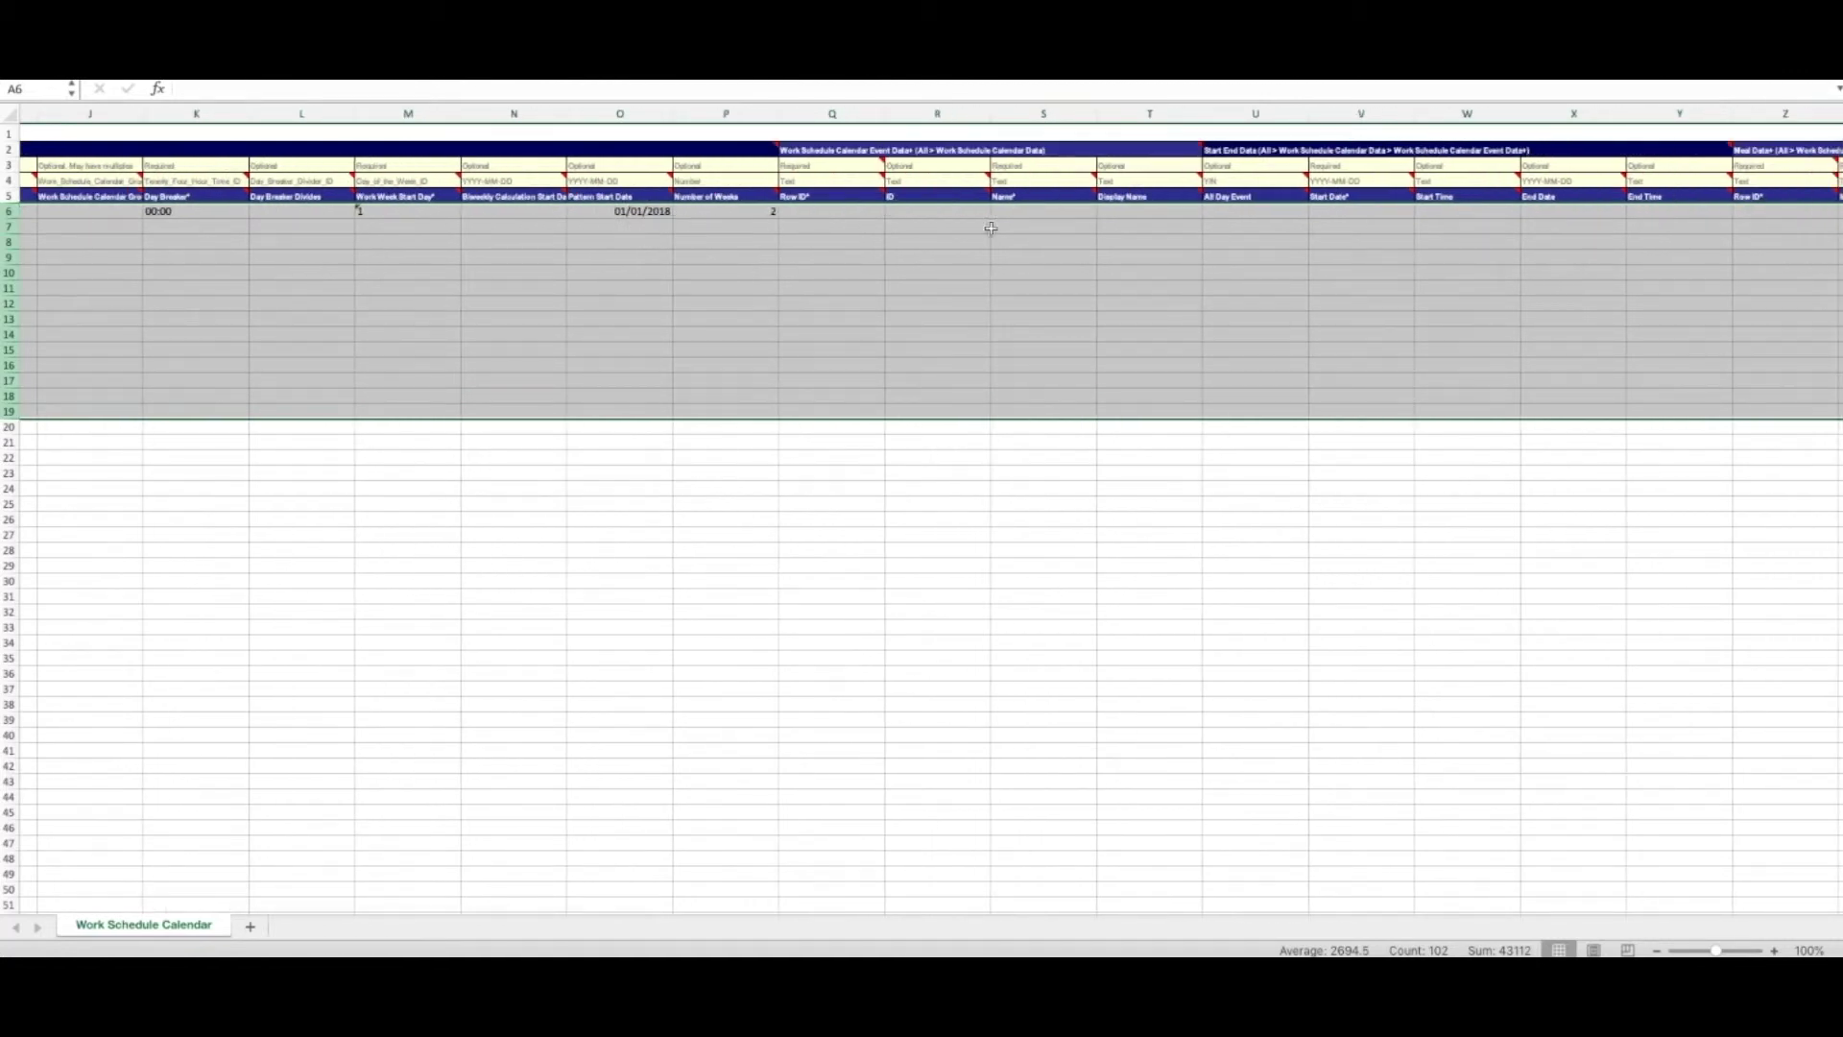
pyautogui.hscroll(6, 1008, 234)
pyautogui.hscroll(20, 1018, 236)
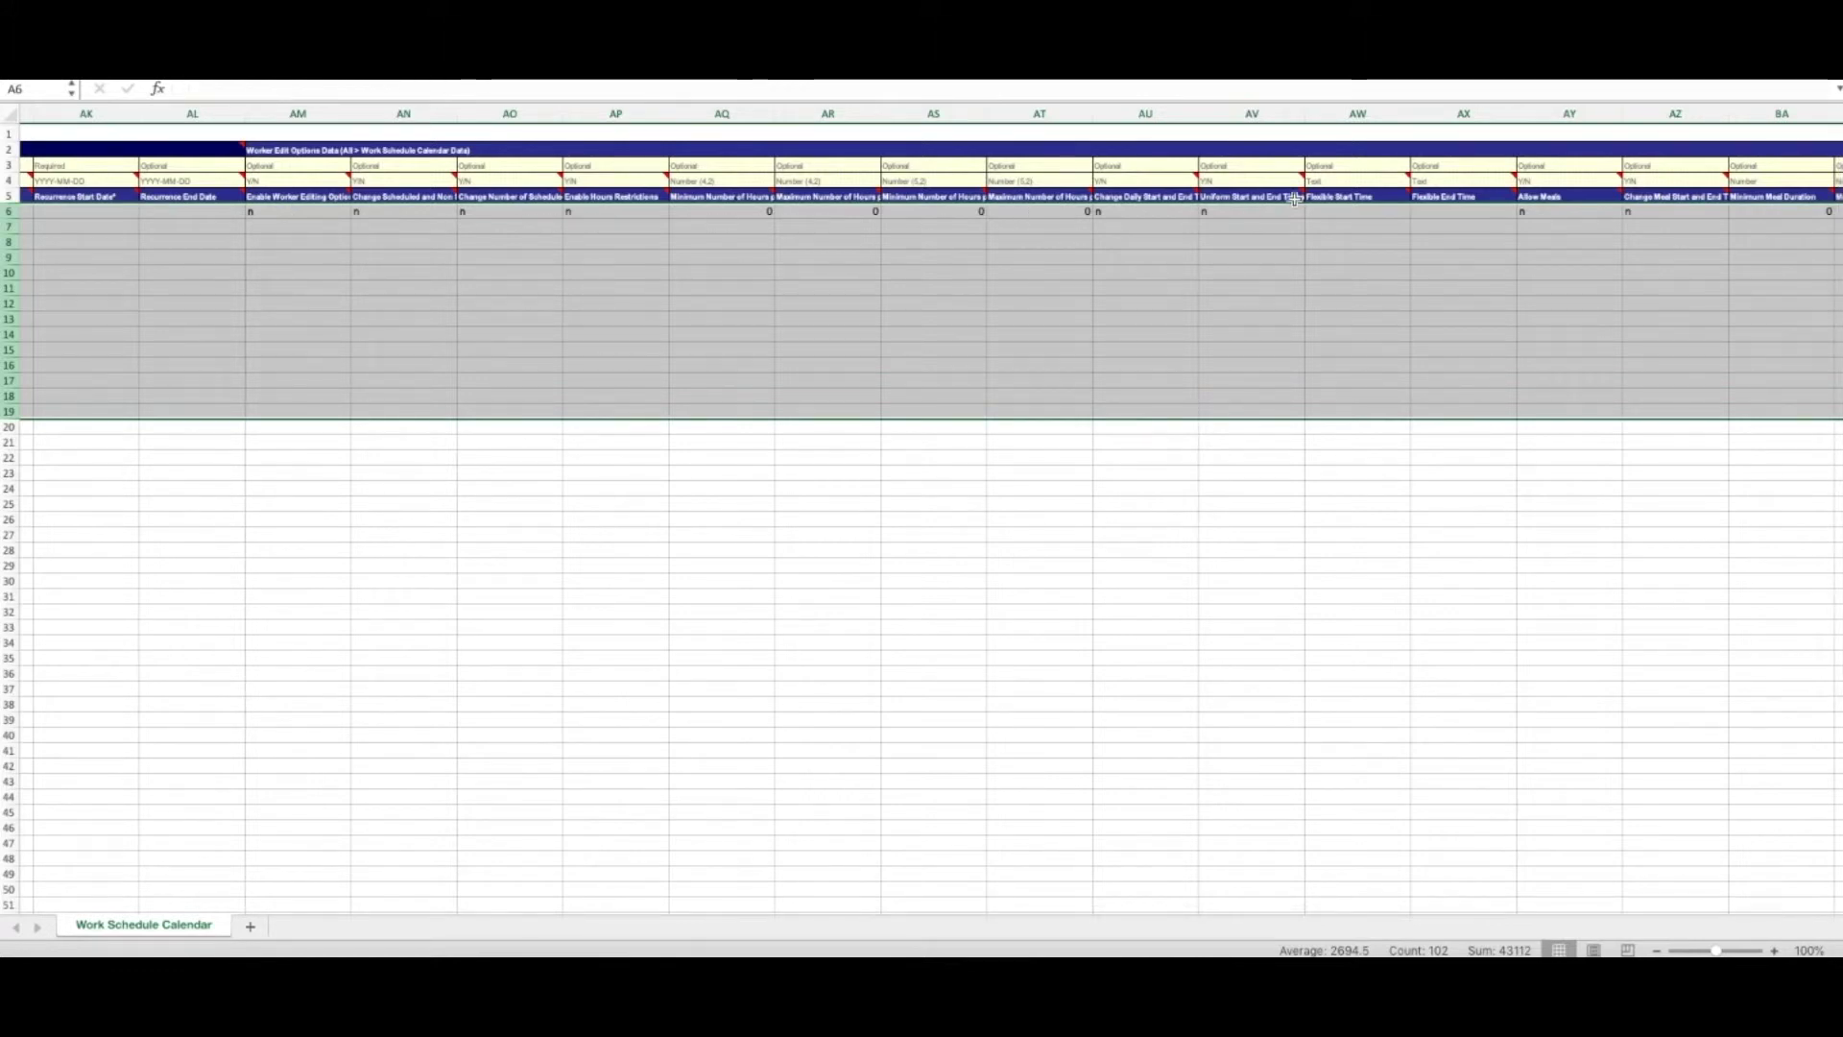
pyautogui.hscroll(4, 1333, 207)
pyautogui.hscroll(7, 1334, 206)
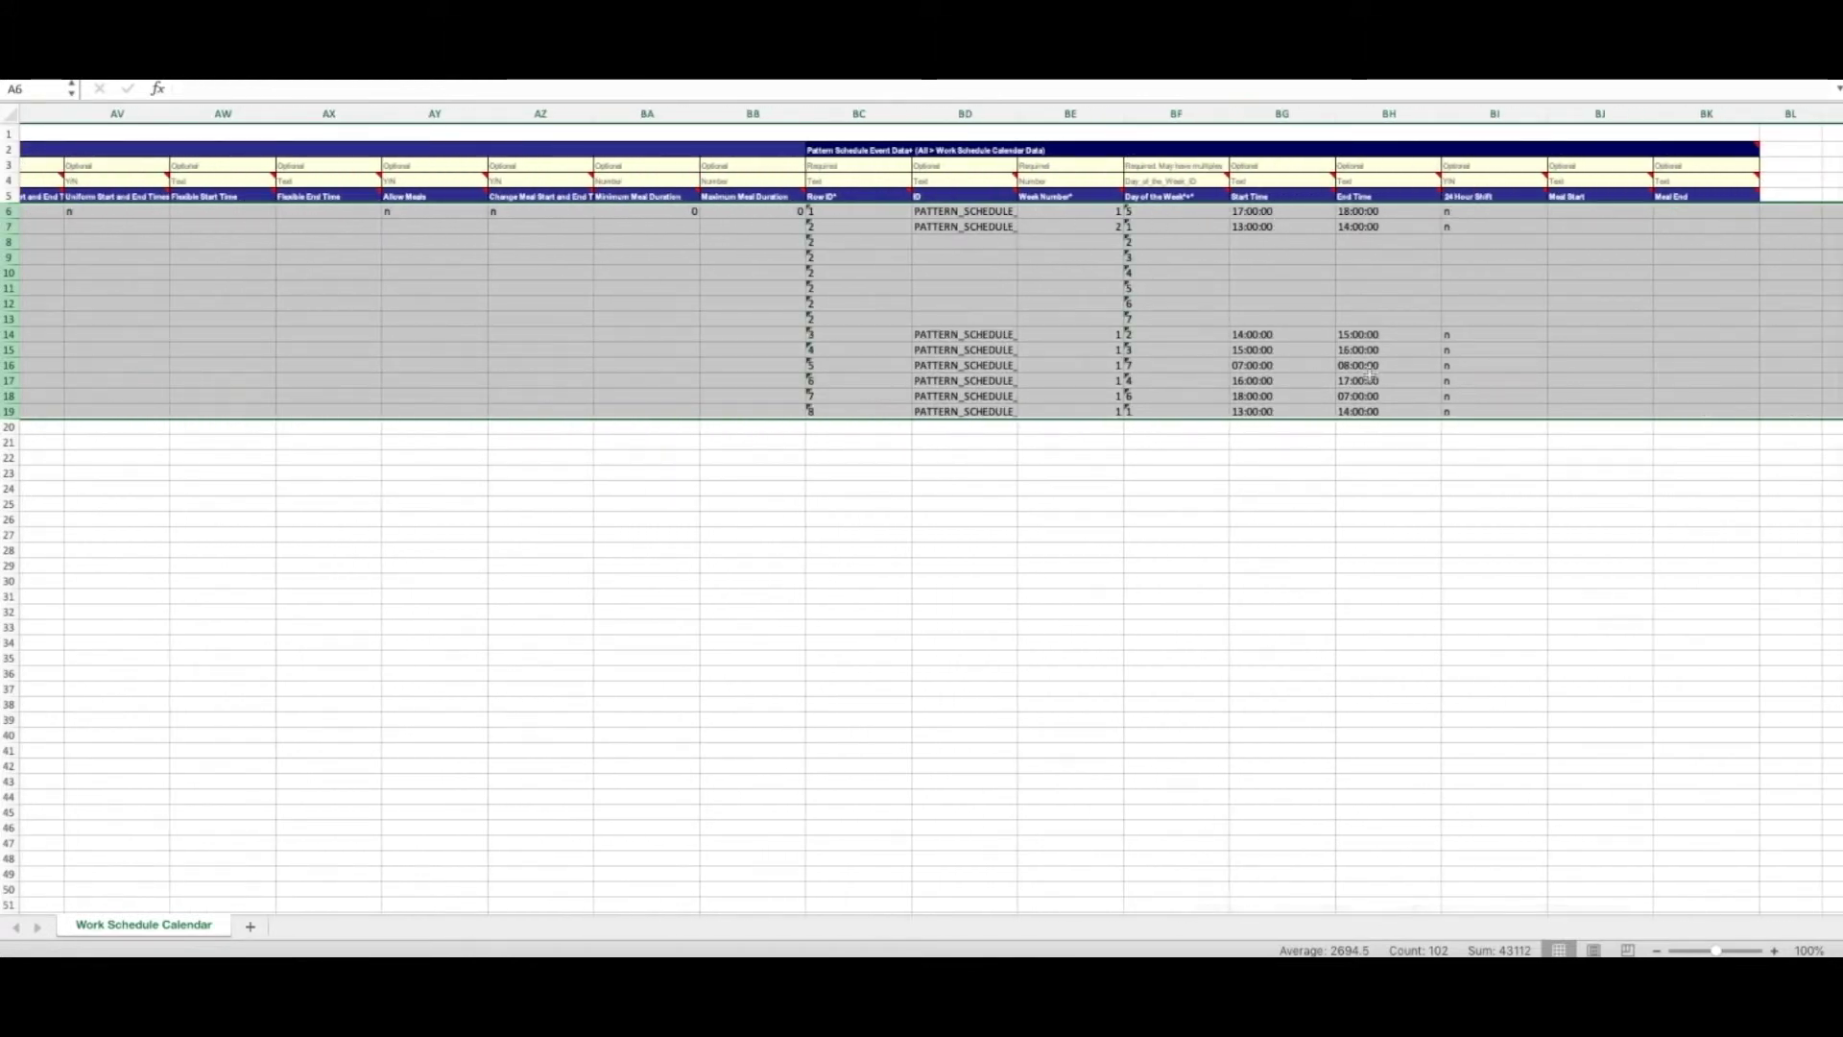
pyautogui.click(1356, 276)
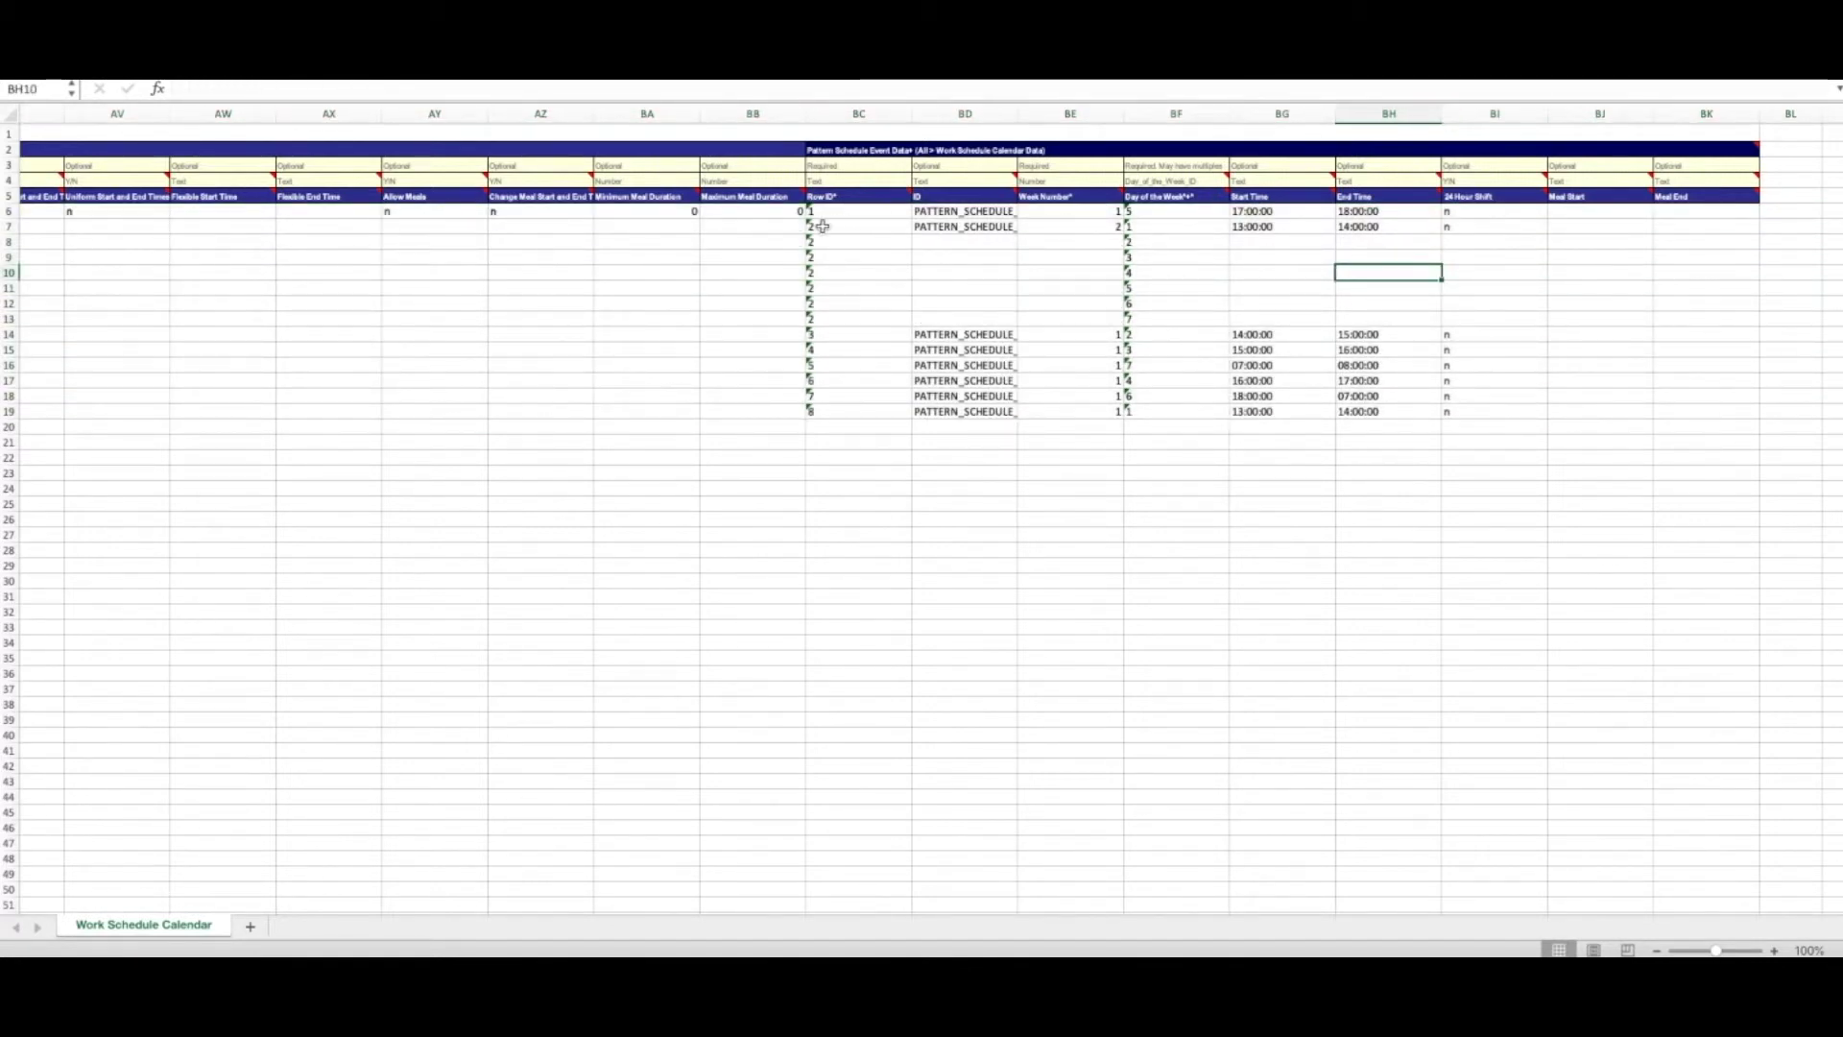
pyautogui.moveTo(822, 225)
pyautogui.mouseDown()
pyautogui.moveTo(1129, 248)
pyautogui.moveTo(1181, 317)
pyautogui.moveTo(1471, 316)
pyautogui.mouseUp()
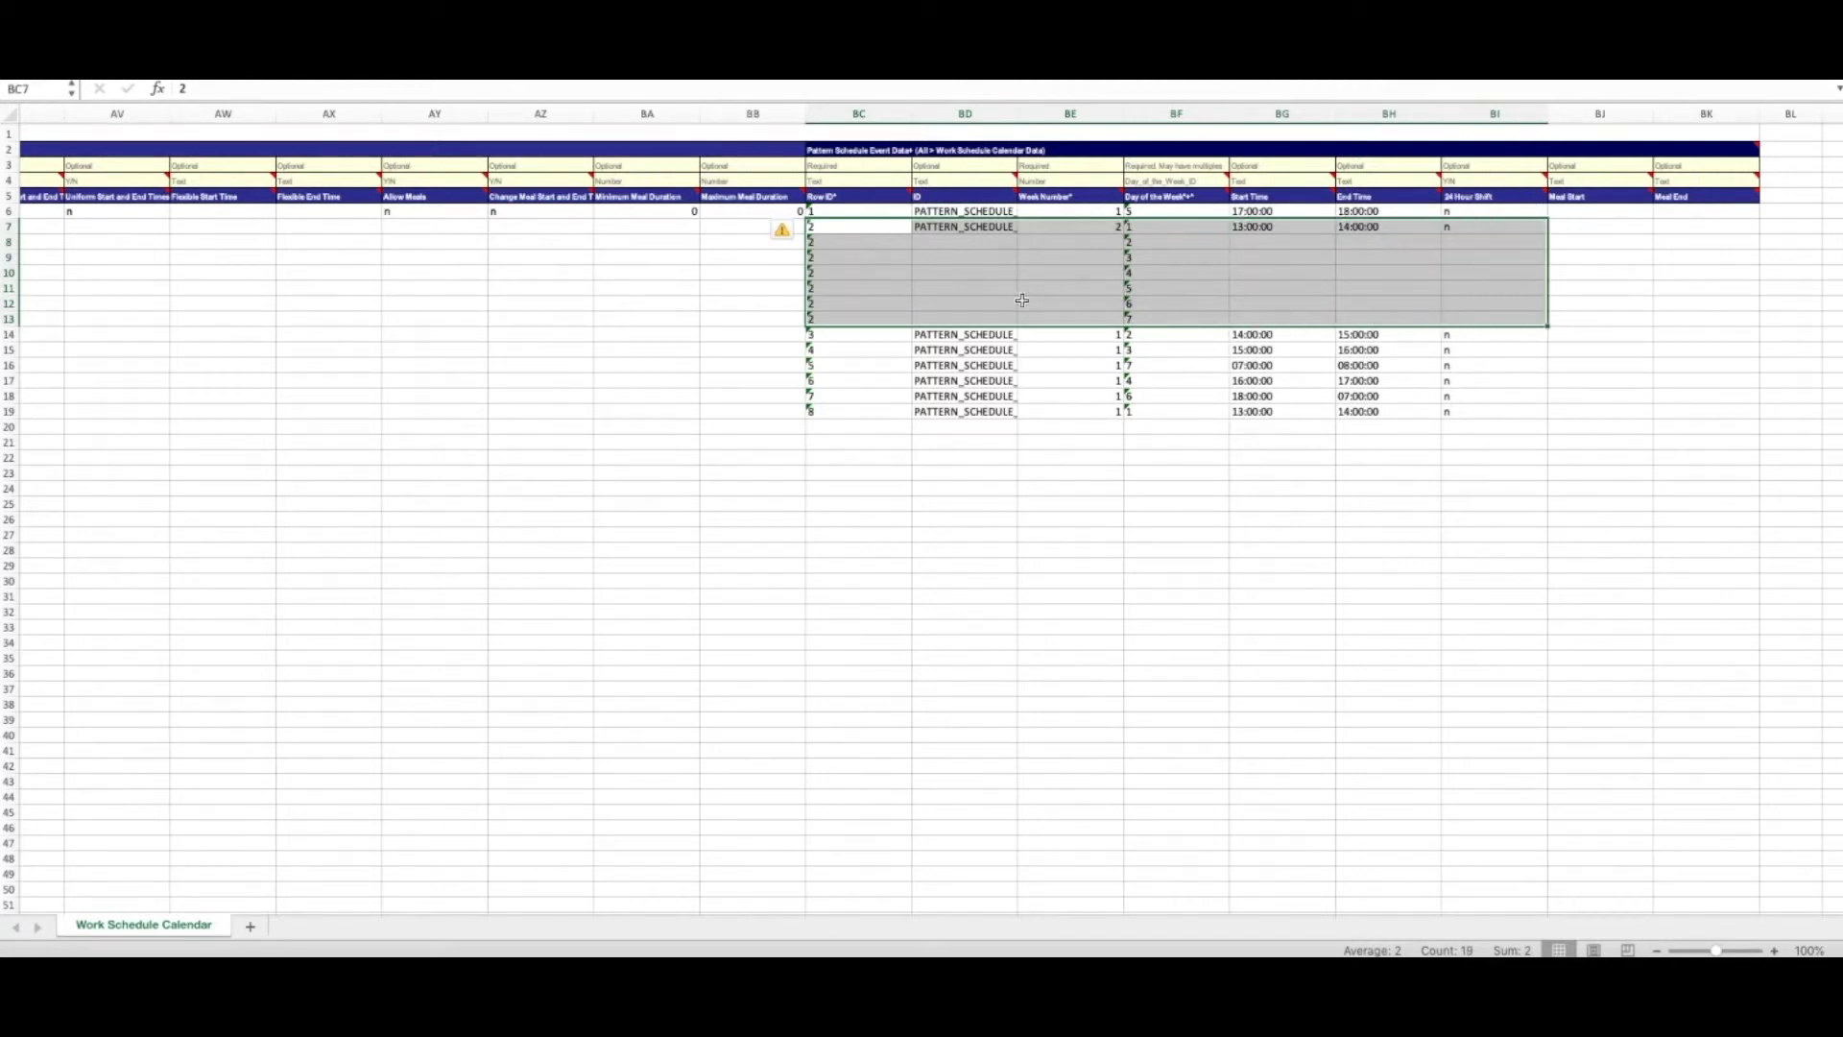
# Step: Copy the calendar's rows 6–19 and paste them into rows 20–33
pyautogui.click(17, 213)
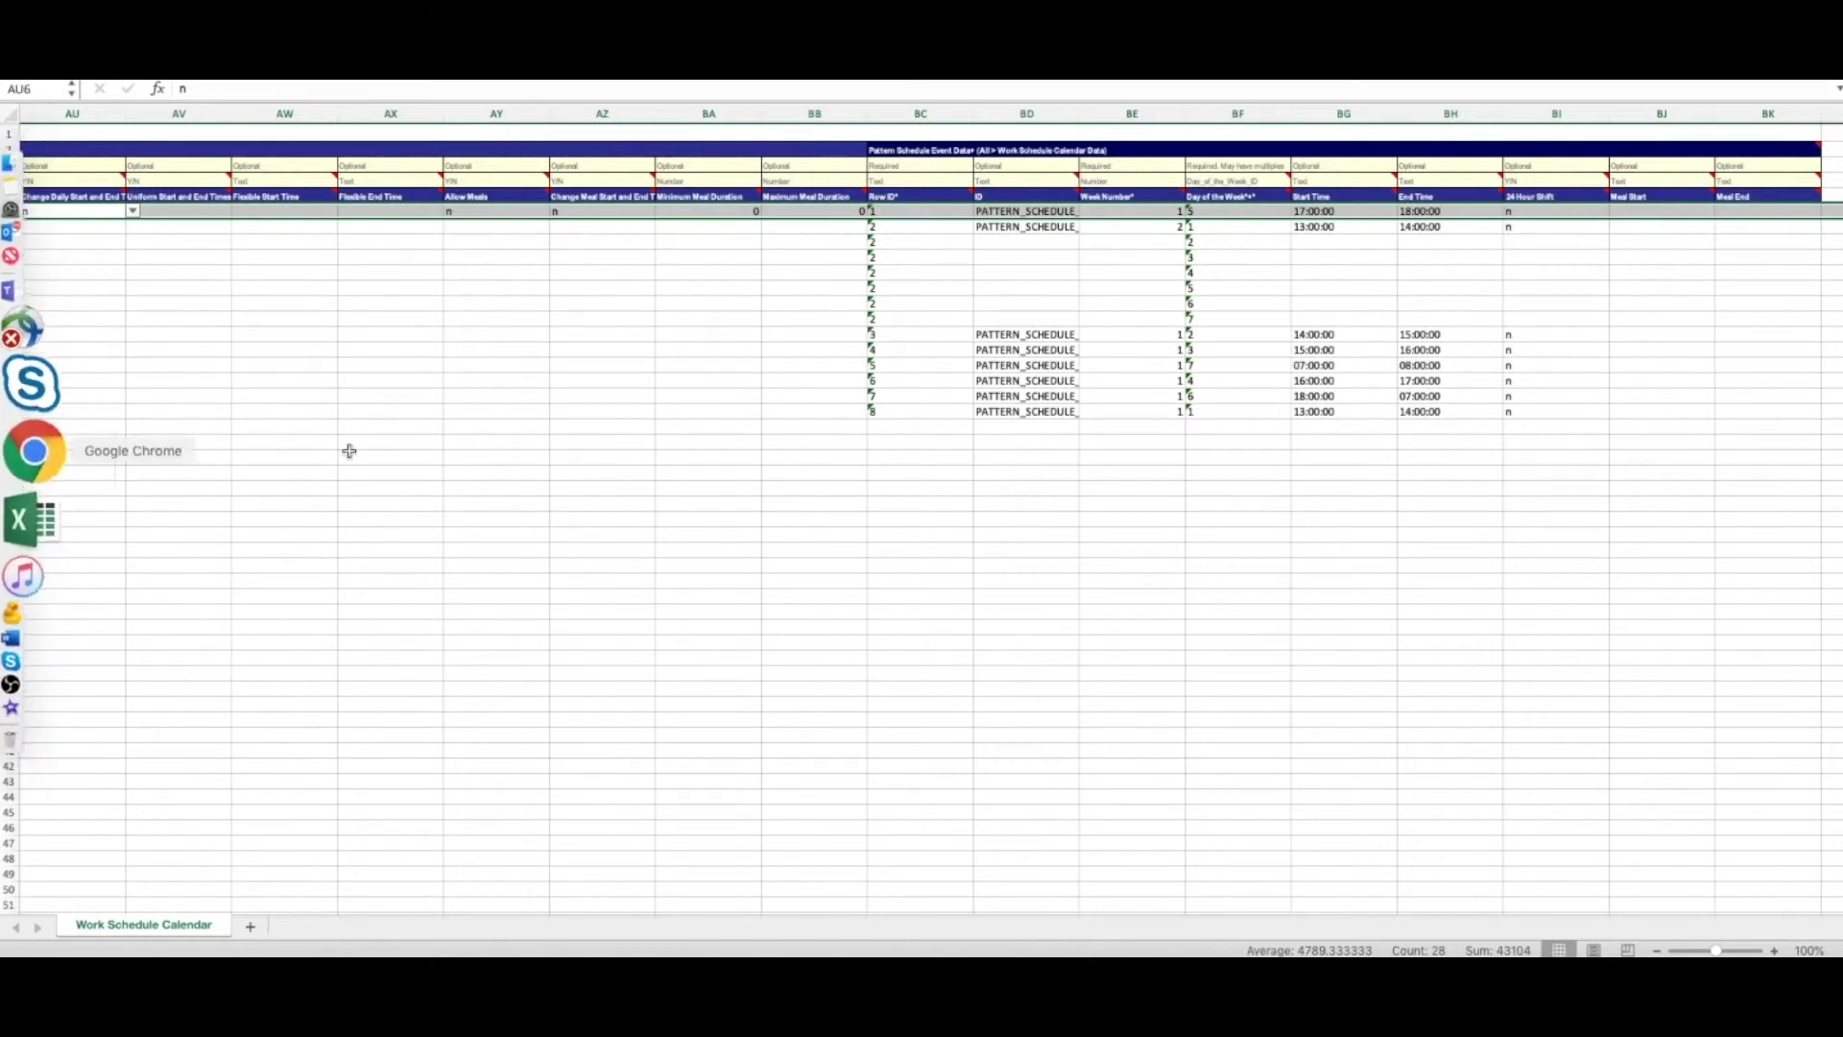
pyautogui.keyDown('shift'); pyautogui.click(17, 426); pyautogui.keyUp('shift')
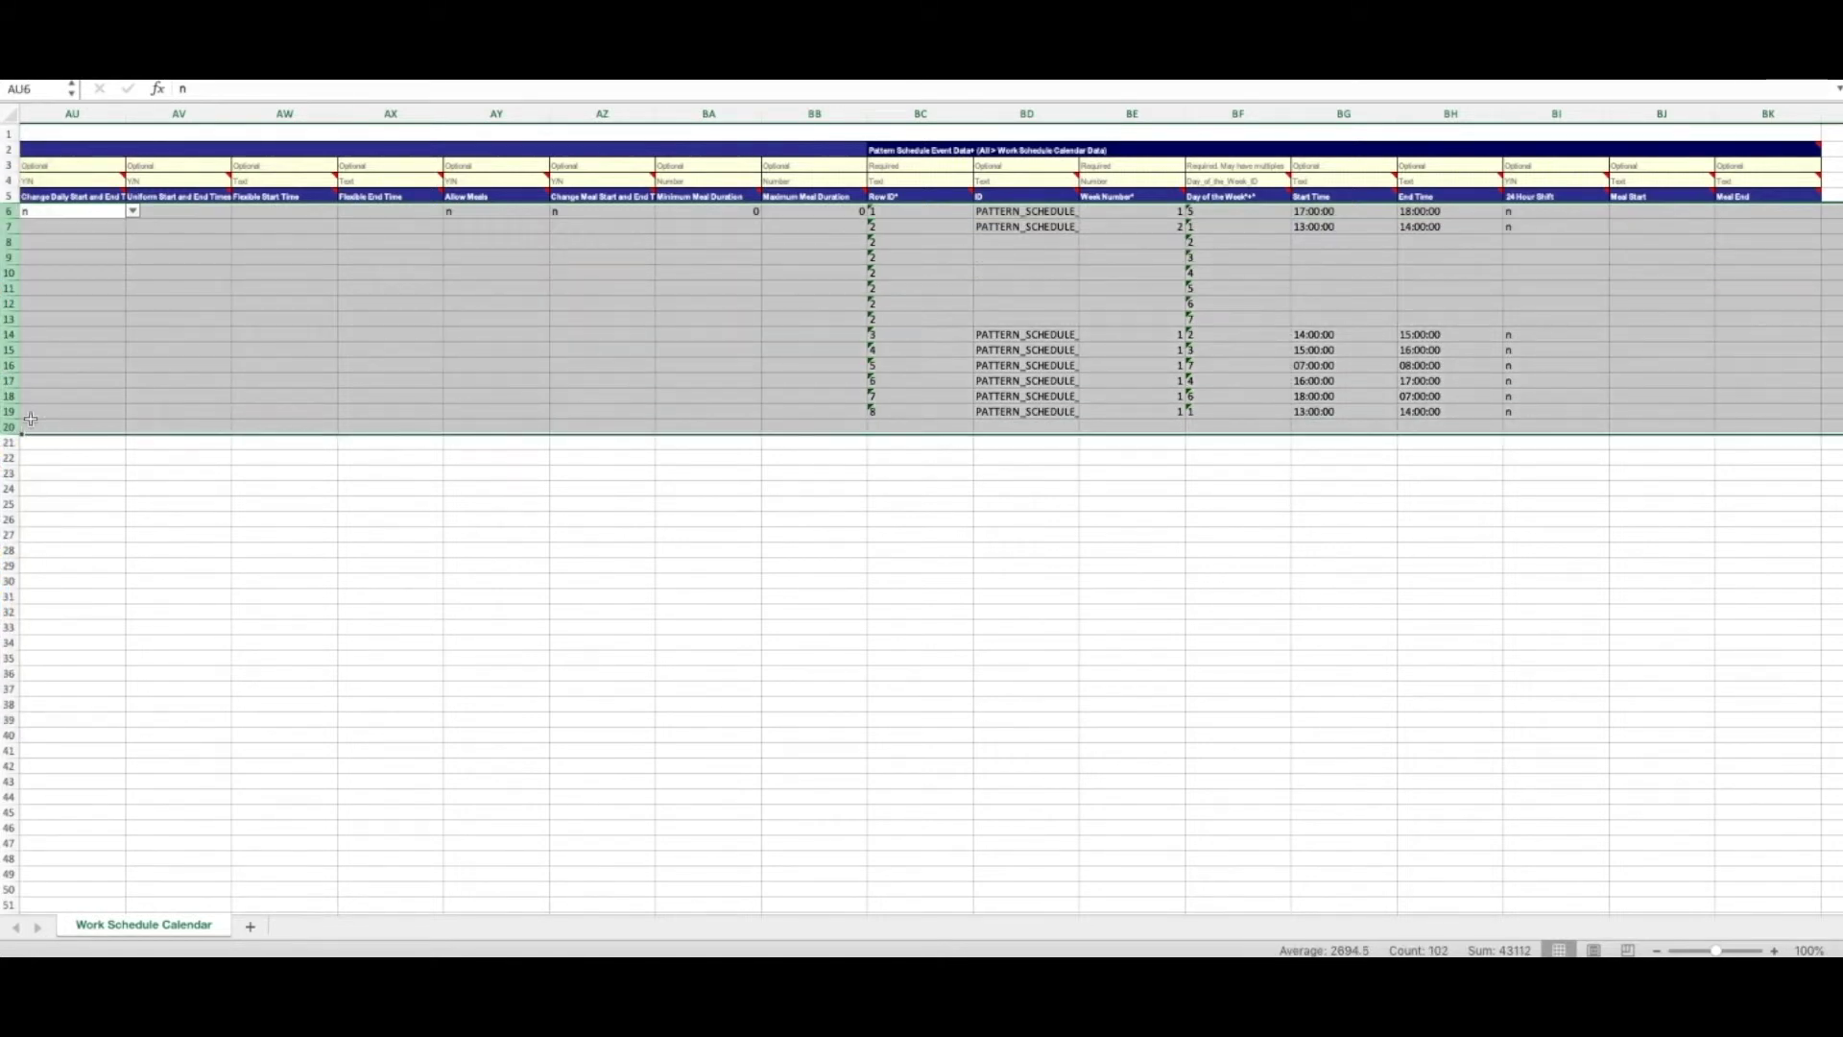
pyautogui.moveTo(31, 419); pyautogui.dragTo(31, 417)
pyautogui.press('super+c')
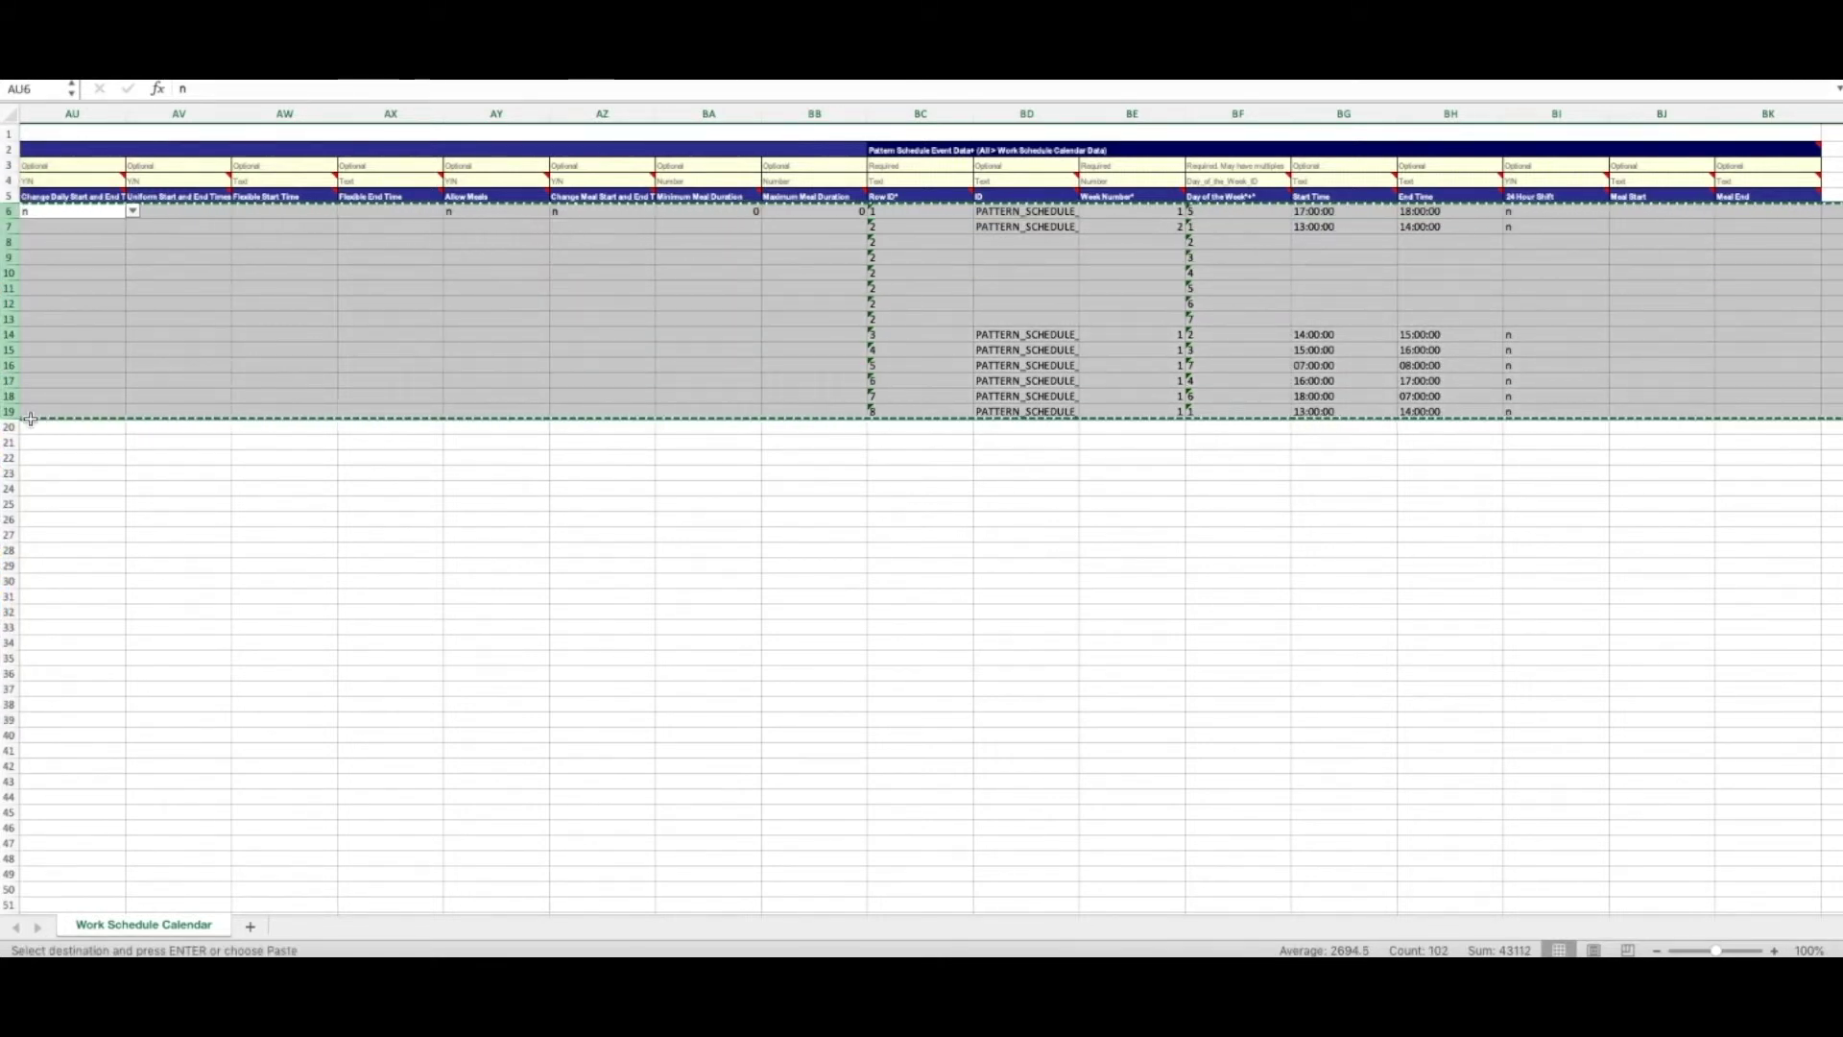
pyautogui.press('Down')
pyautogui.press('Down')
pyautogui.press('Down')
pyautogui.press('Down')
pyautogui.press('Down')
pyautogui.press('Down')
pyautogui.press('Down')
pyautogui.press('Down')
pyautogui.press('Down')
pyautogui.press('Down')
pyautogui.press('Down')
pyautogui.press('Down')
pyautogui.press('Down')
pyautogui.press('Down')
pyautogui.press('Down')
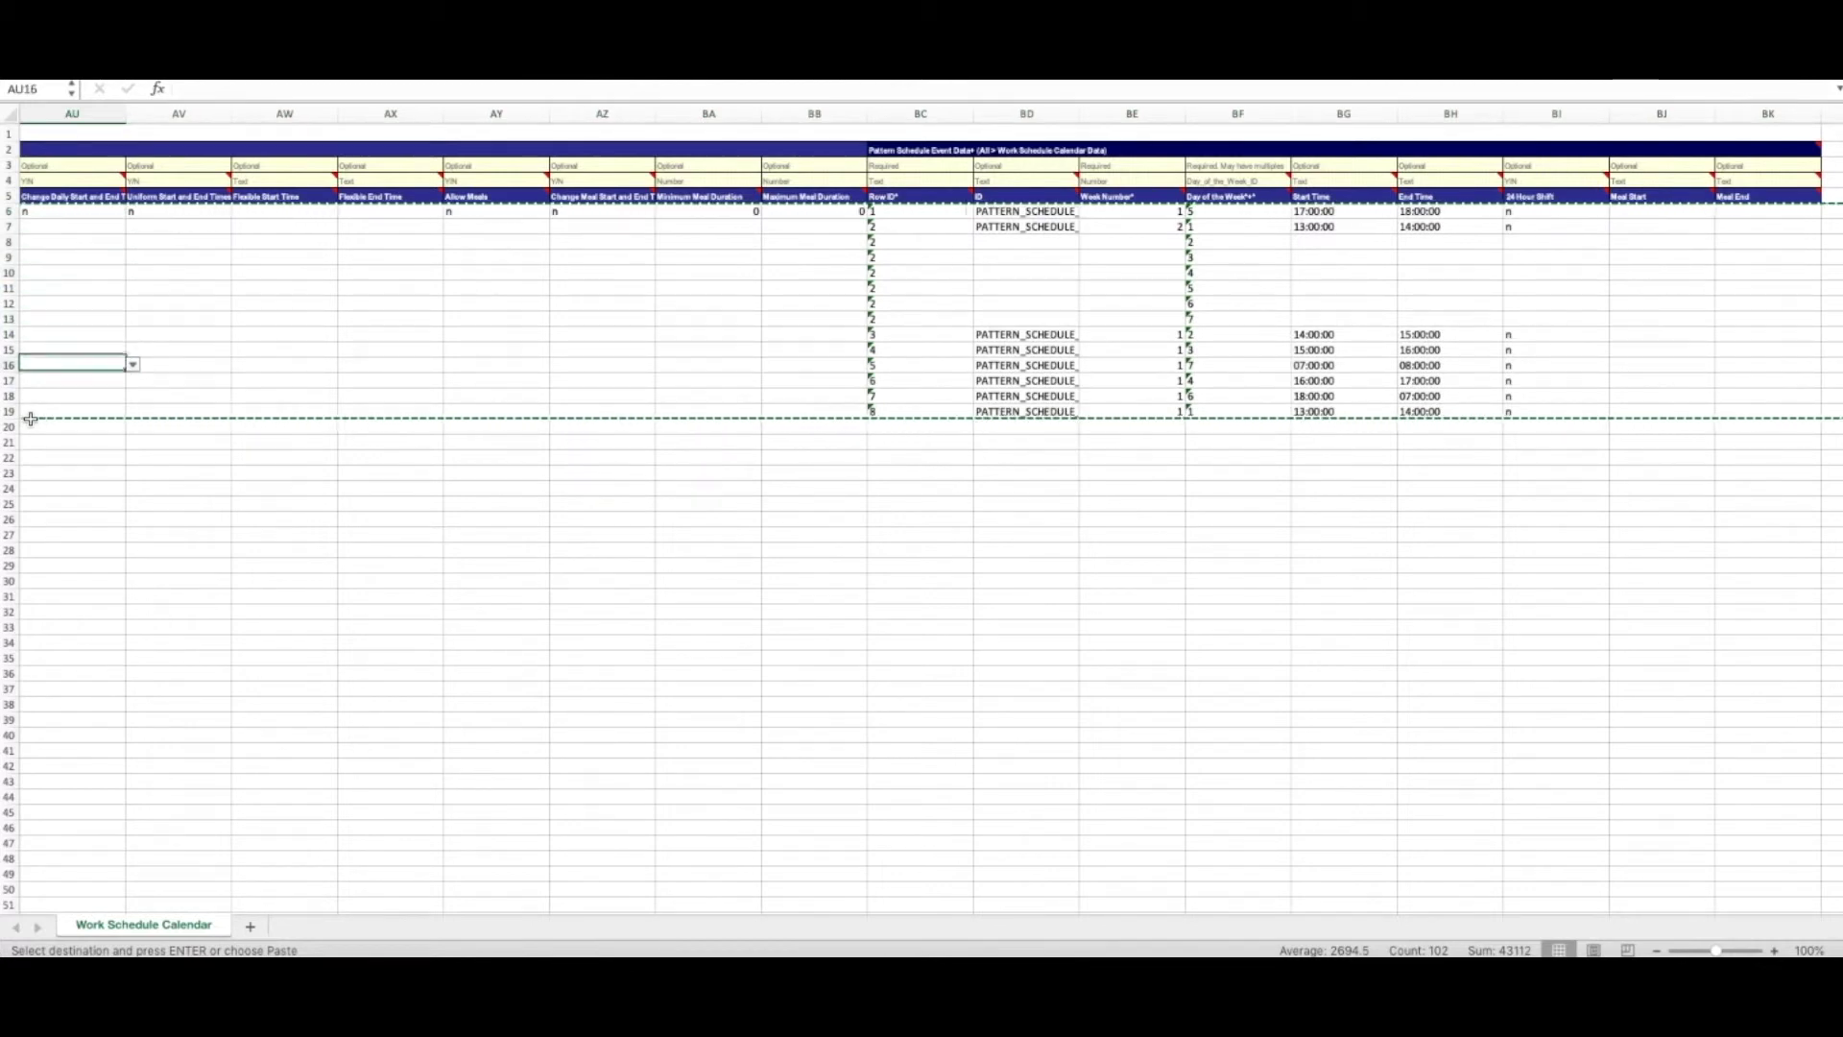
pyautogui.press('Home')
pyautogui.press('Up')
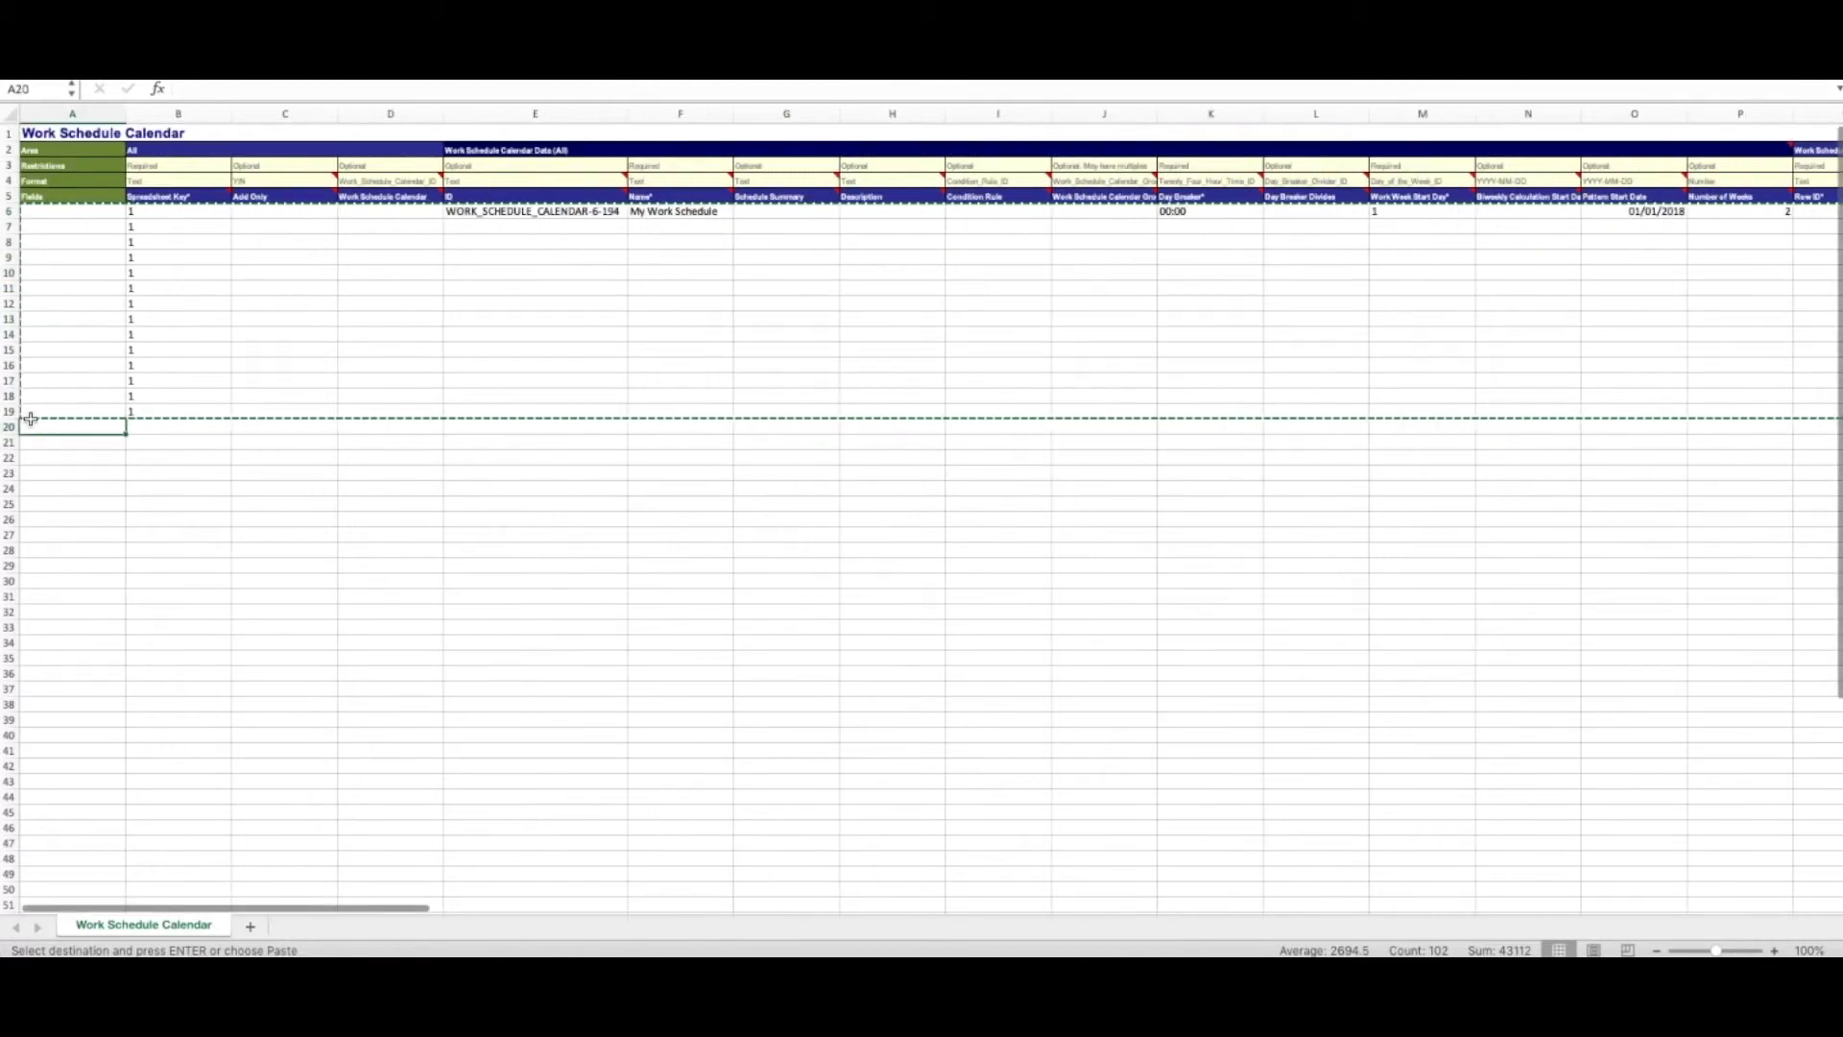
pyautogui.press('super+v')
# Step: Set Spreadsheet Key 2 in B20:B33, clear the ID in E20, and rename to My Work Schedule 2
pyautogui.click(175, 426)
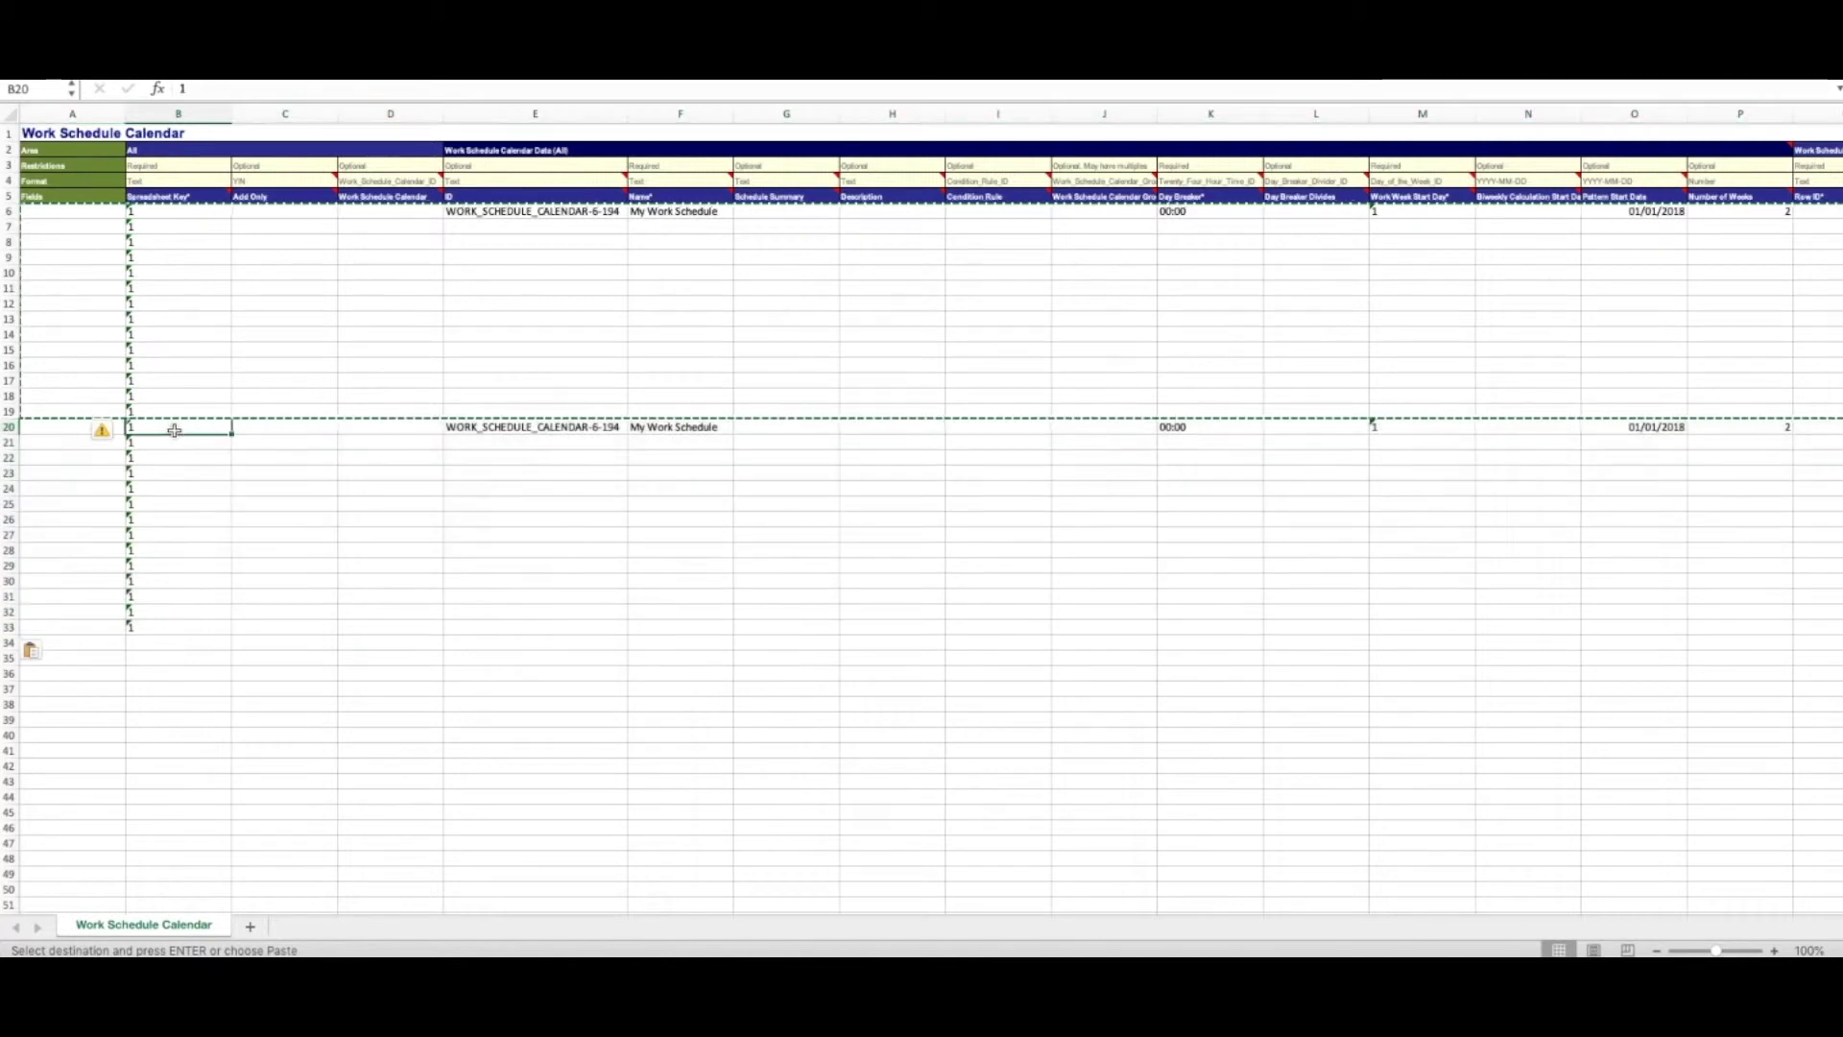
pyautogui.write('2')
pyautogui.press('Return')
pyautogui.moveTo(174, 430); pyautogui.dragTo(214, 620)
pyautogui.press('super+d')
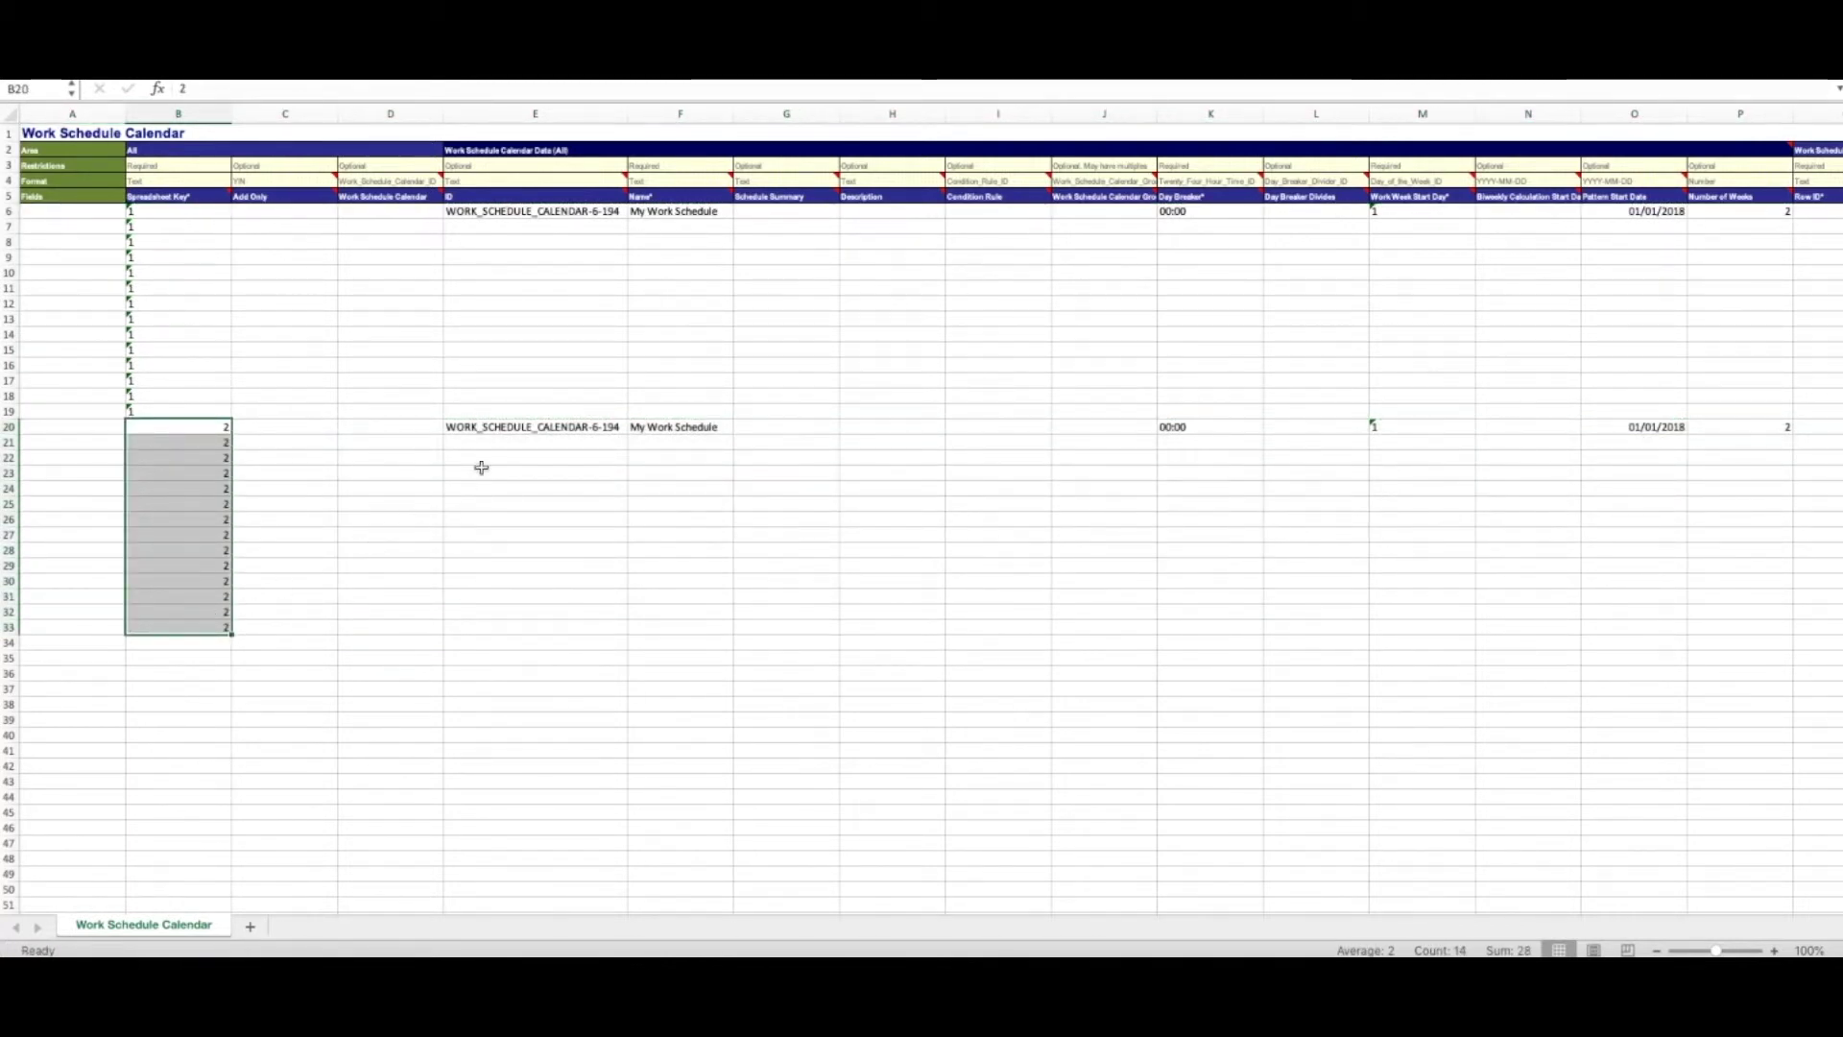
pyautogui.click(493, 429)
pyautogui.press('Delete')
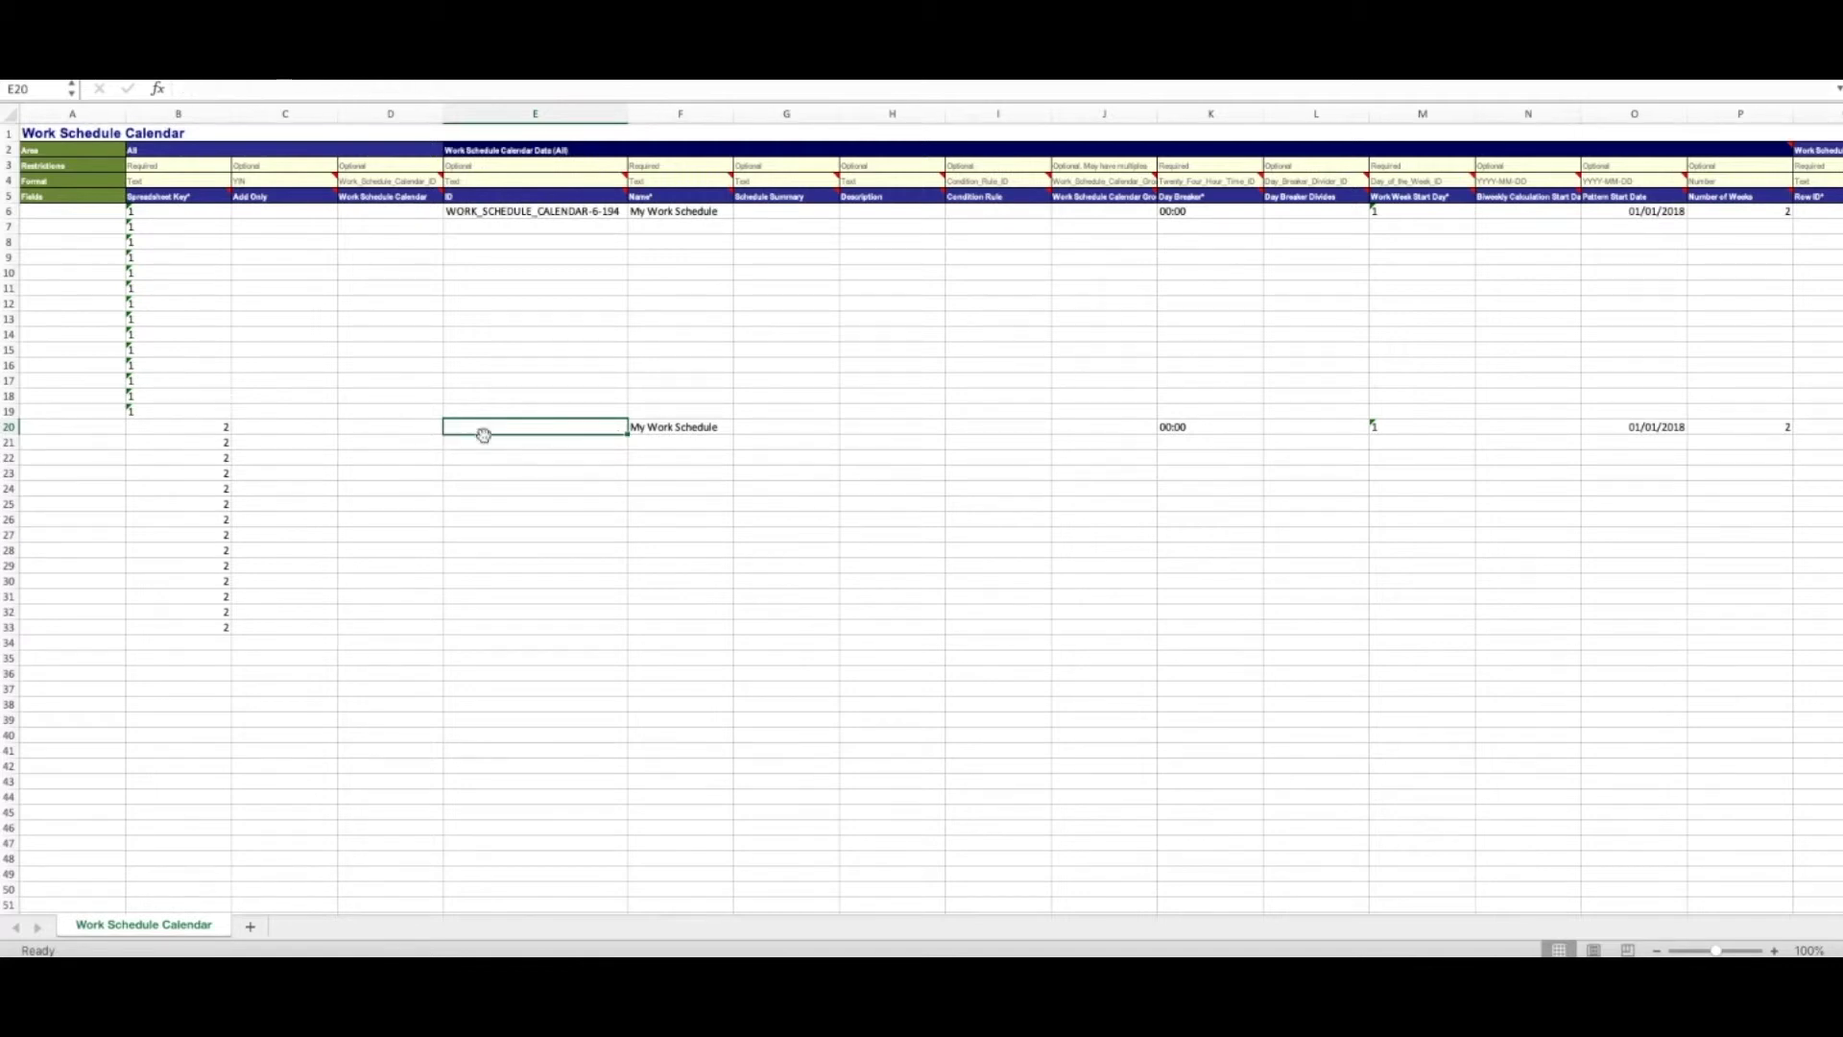
pyautogui.doubleClick(726, 427)
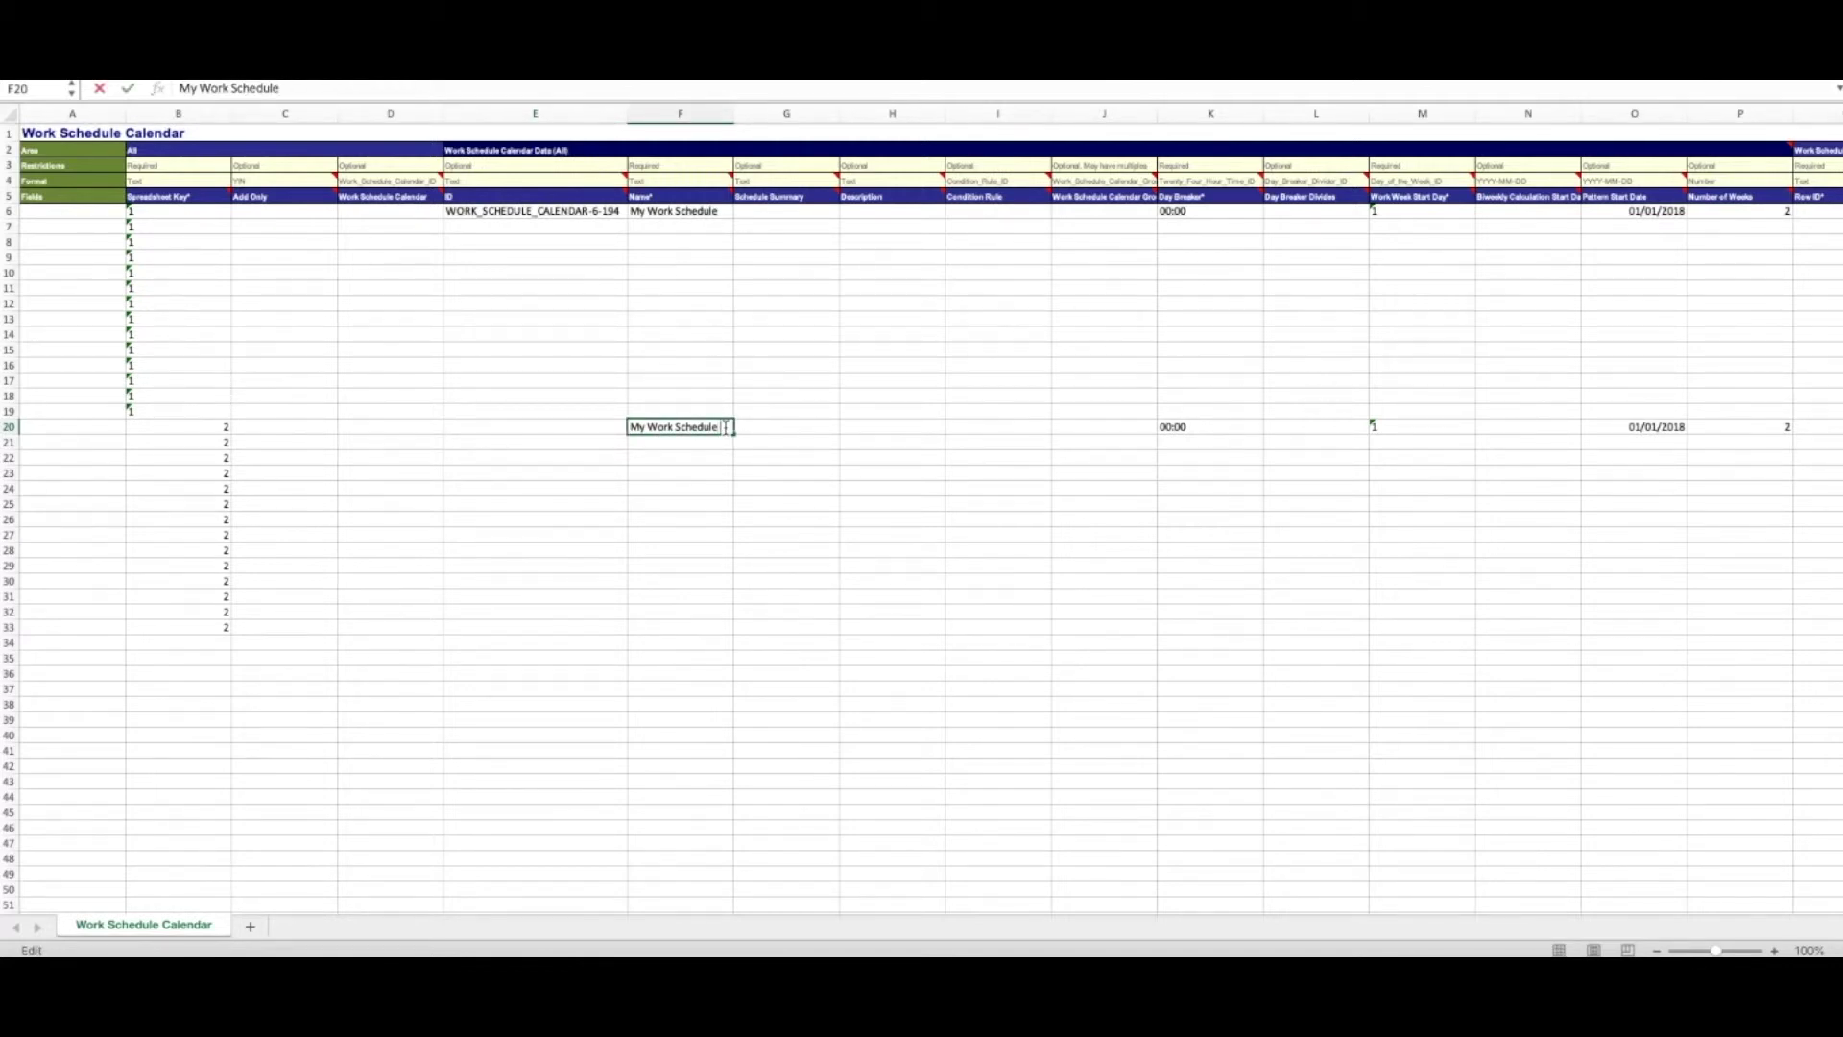
pyautogui.write('2')
pyautogui.click(875, 442)
# Step: Review row 20's work week start day and later columns out to the Row ID column
pyautogui.hscroll(6, 1263, 407)
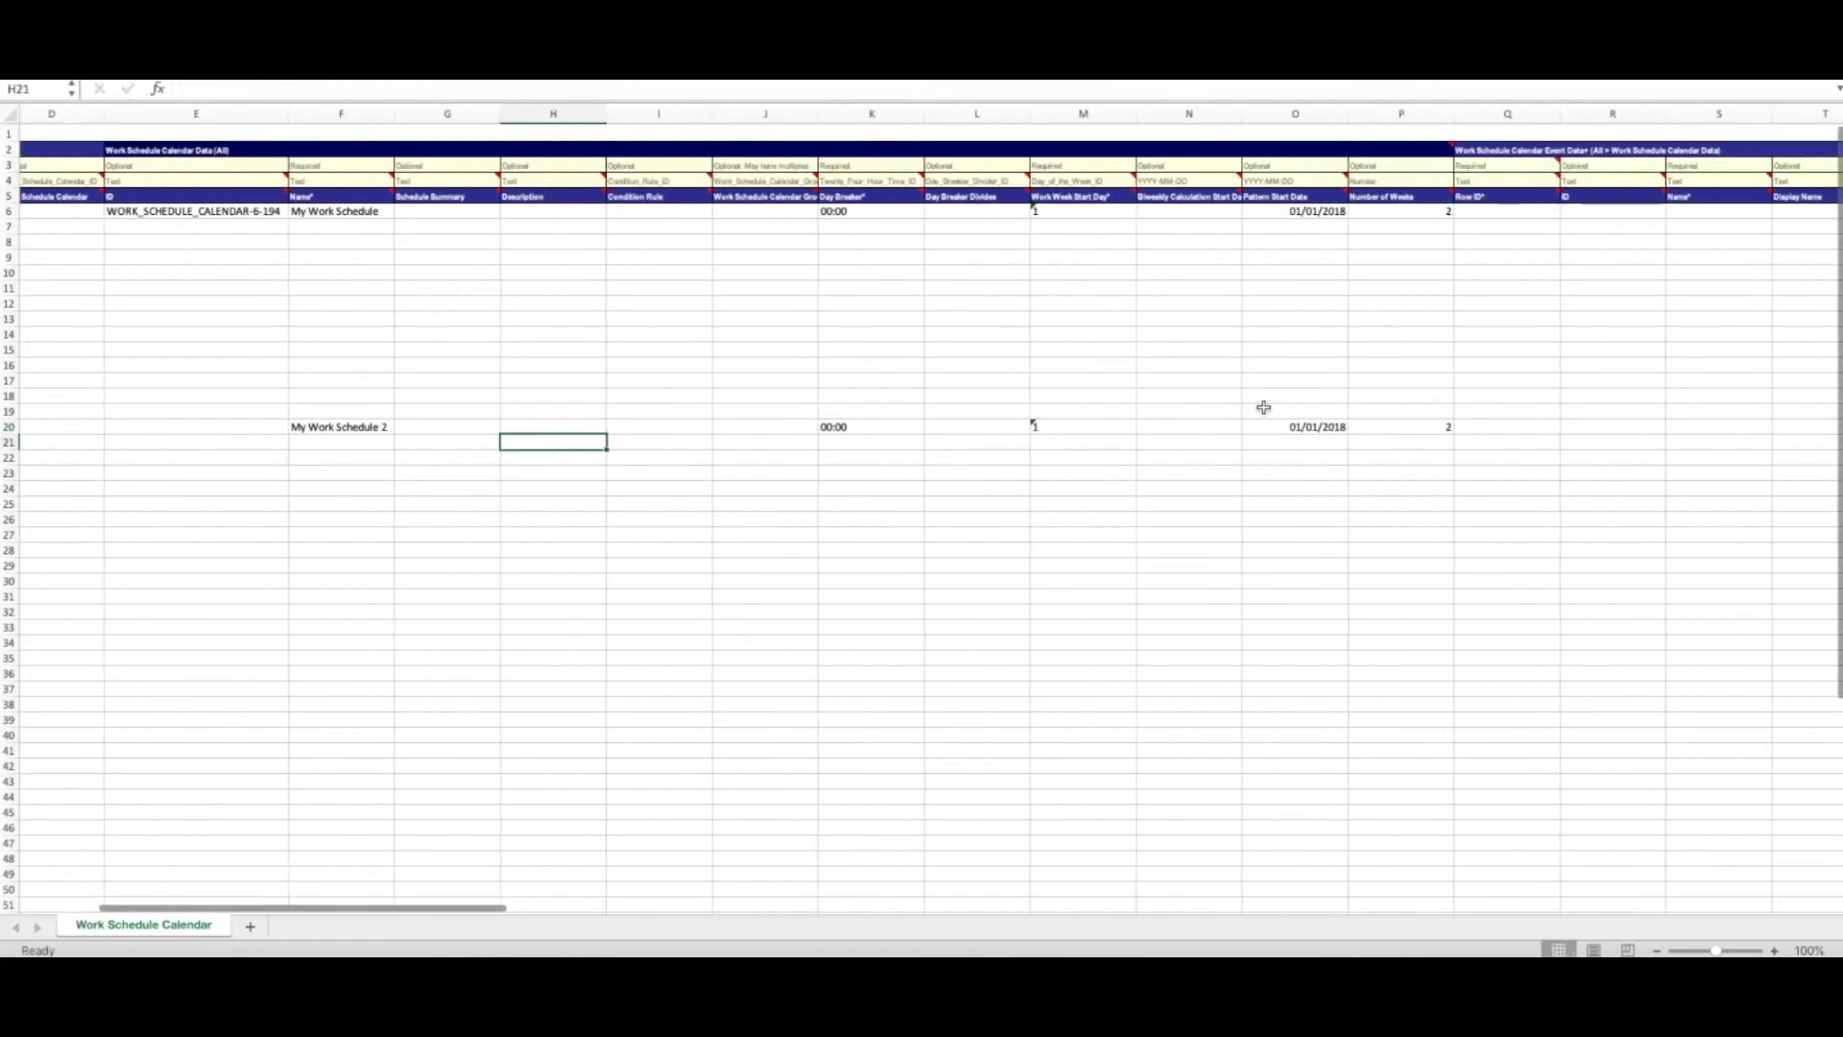
pyautogui.click(625, 429)
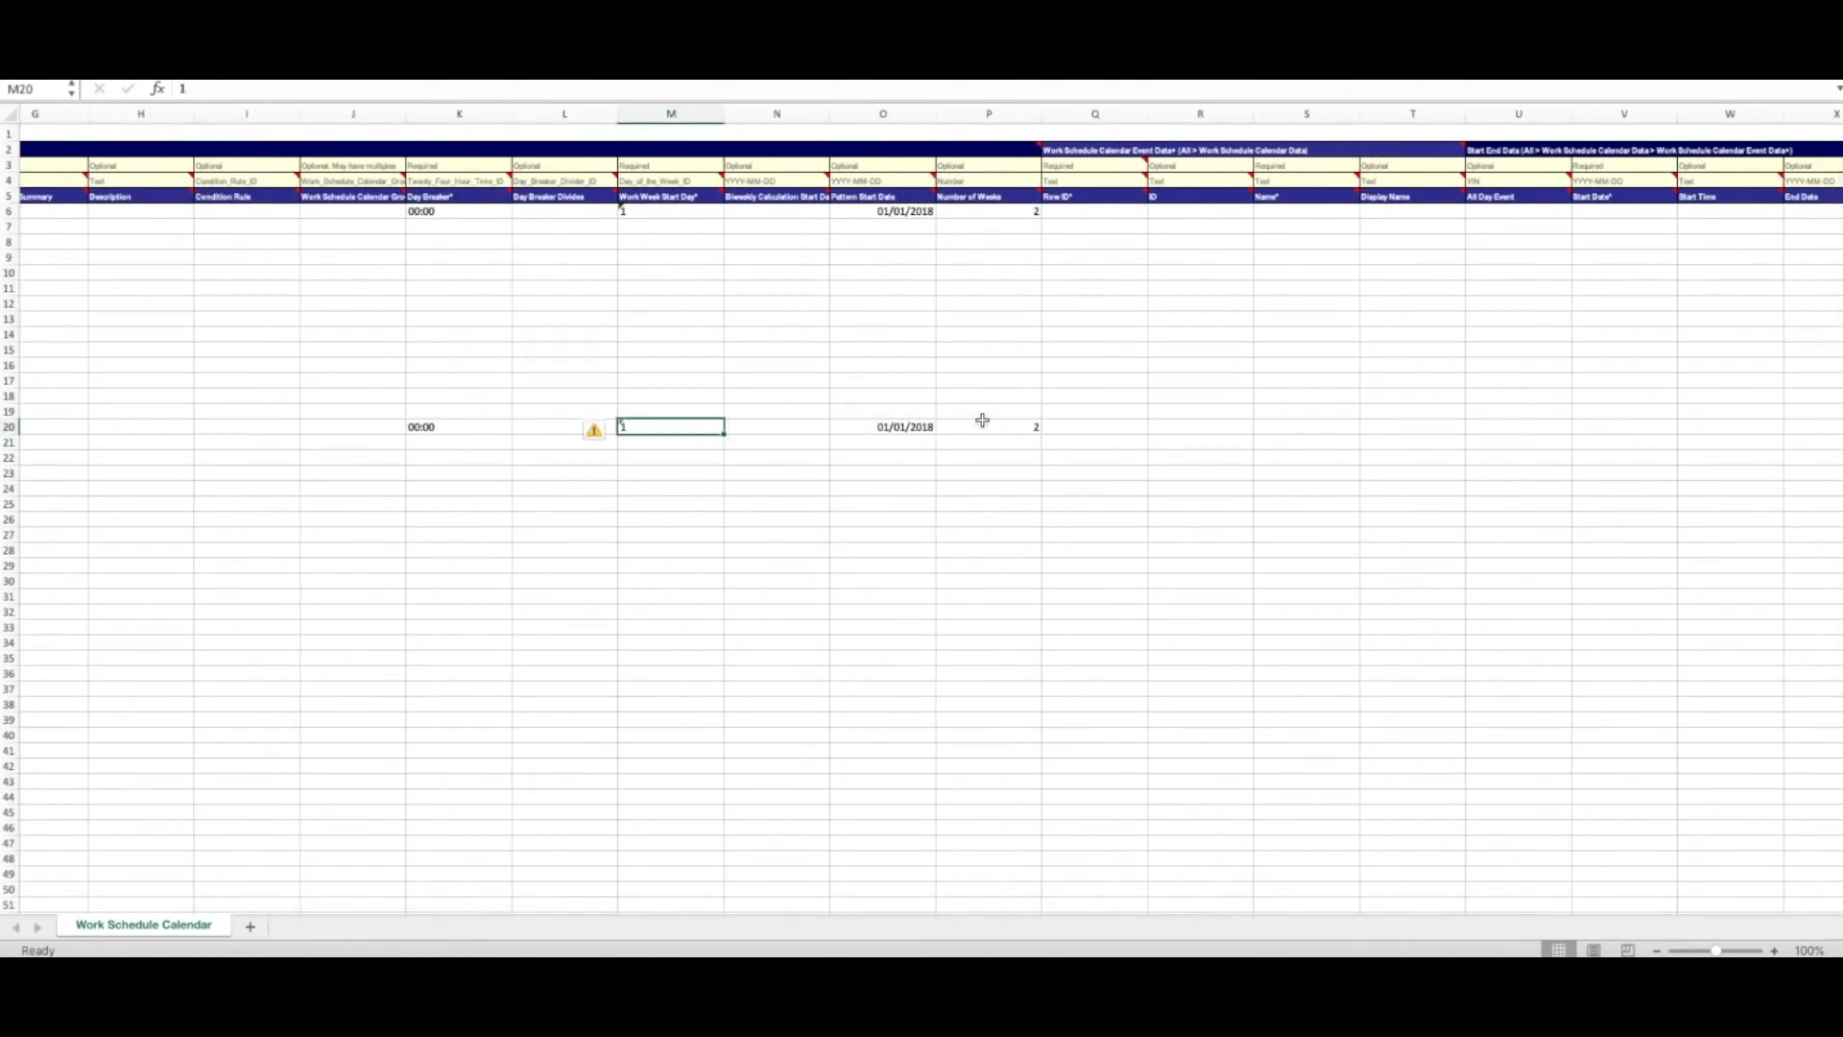
pyautogui.click(899, 437)
pyautogui.hscroll(6, 1109, 439)
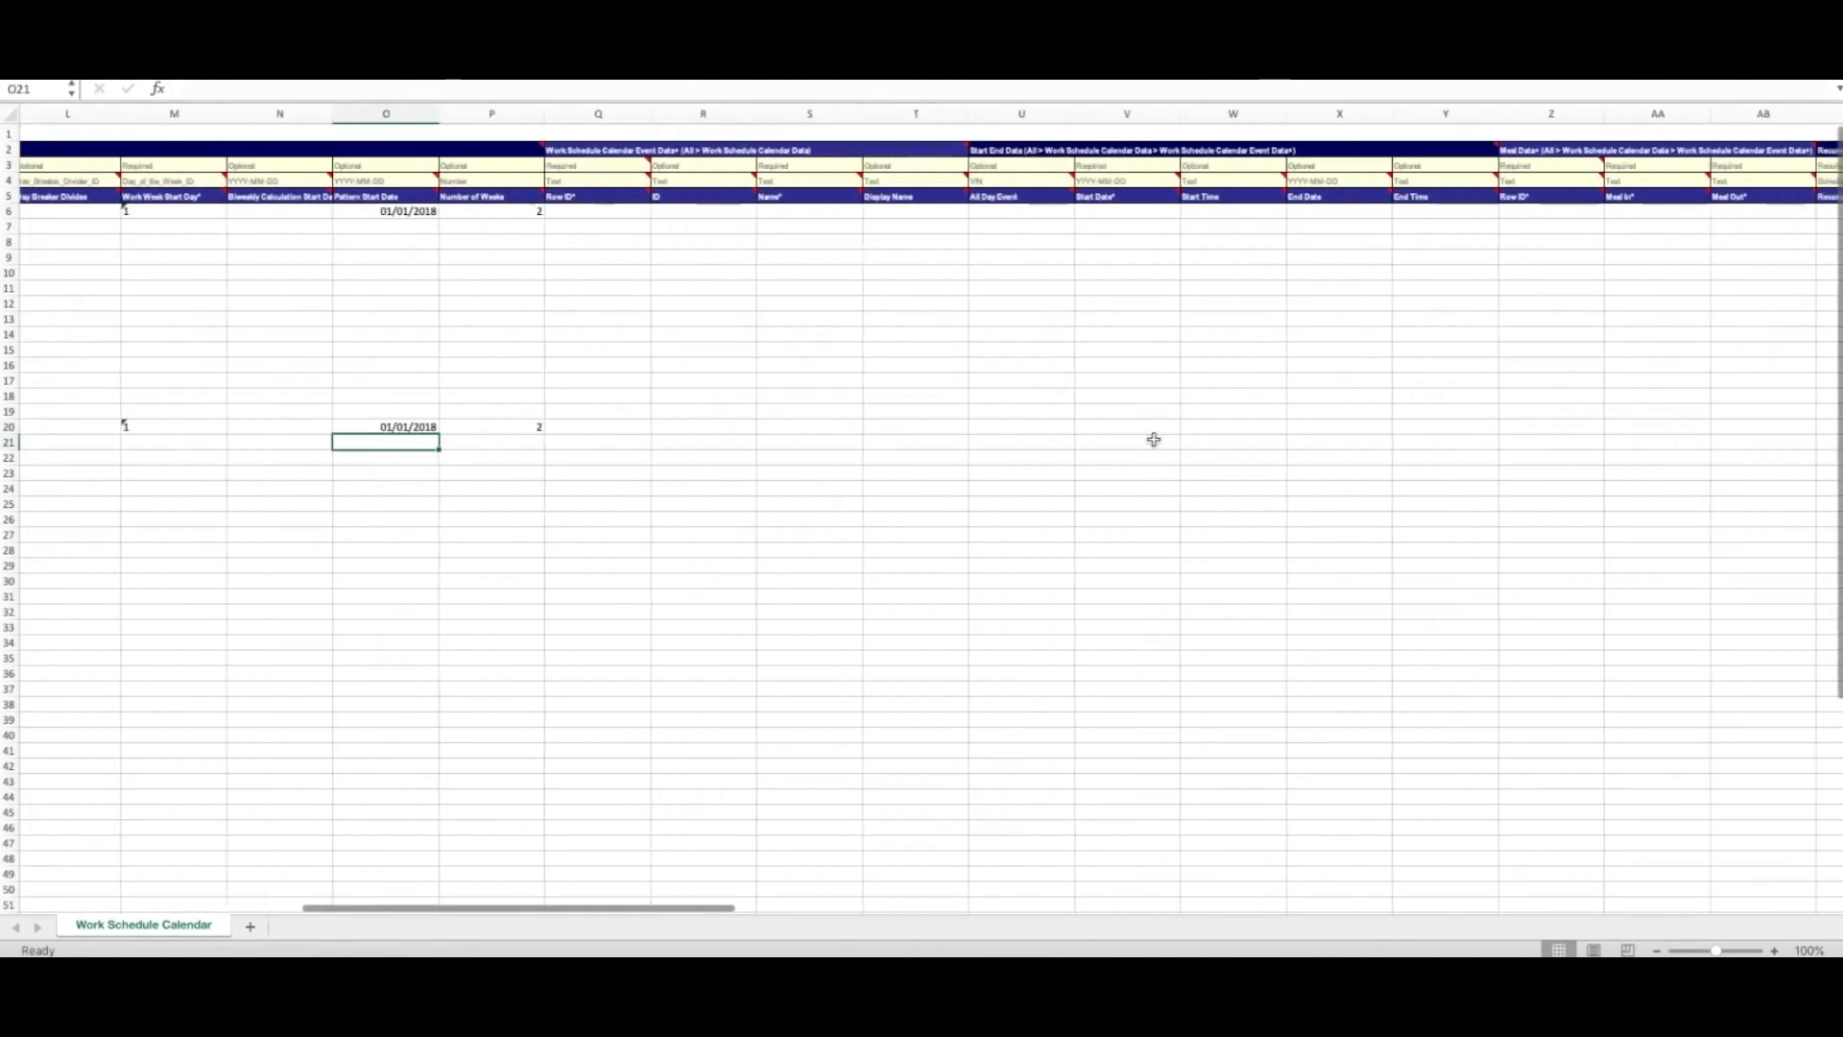
pyautogui.click(1121, 425)
pyautogui.press('Tab')
pyautogui.press('Tab')
pyautogui.press('Tab')
pyautogui.press('Tab')
pyautogui.press('Tab')
pyautogui.press('Tab')
pyautogui.press('Tab')
pyautogui.press('Tab')
pyautogui.press('Tab')
pyautogui.press('Tab')
pyautogui.press('Tab')
pyautogui.press('Tab')
pyautogui.press('Tab')
pyautogui.press('Tab')
pyautogui.press('Tab')
pyautogui.press('Tab')
pyautogui.press('Tab')
pyautogui.press('Tab')
pyautogui.press('Tab')
pyautogui.press('Tab')
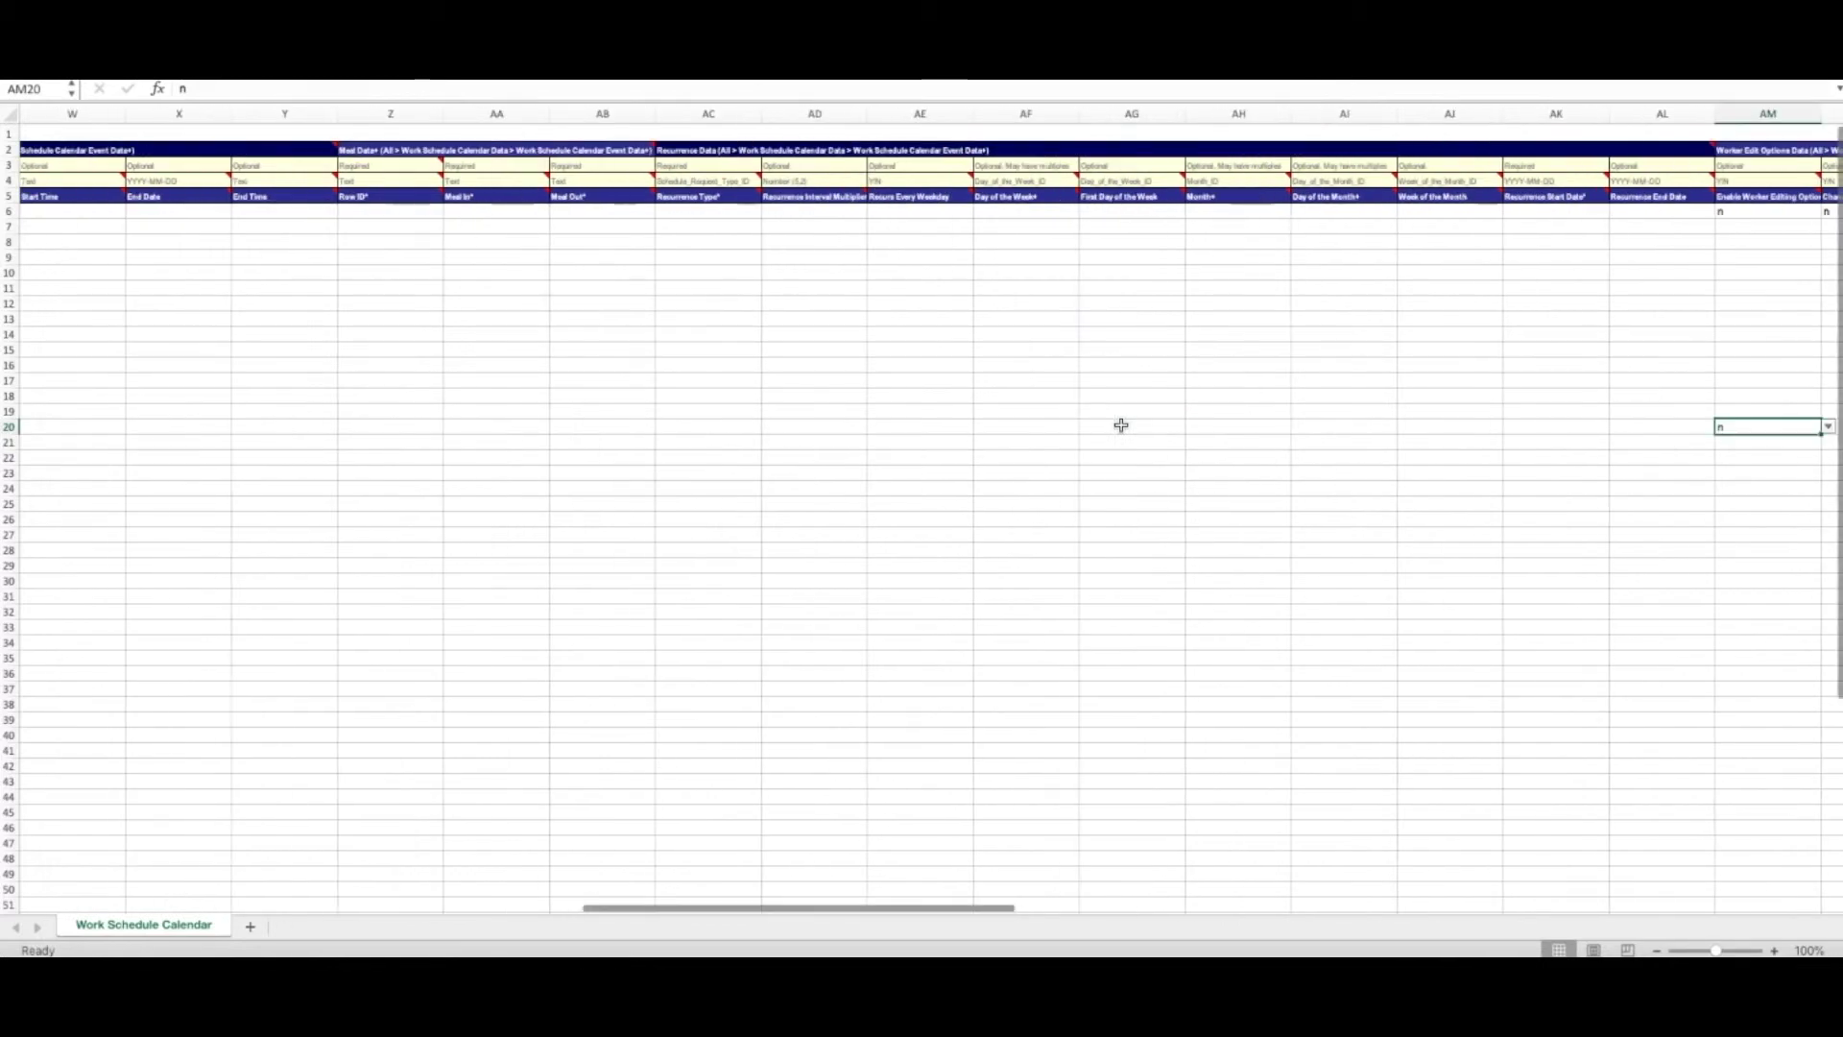
pyautogui.press('Return')
pyautogui.press('Tab')
pyautogui.press('Tab')
pyautogui.press('Tab')
pyautogui.press('Tab')
pyautogui.press('Tab')
pyautogui.press('Tab')
pyautogui.press('Tab')
pyautogui.press('Tab')
pyautogui.press('Tab')
pyautogui.press('Tab')
pyautogui.press('Tab')
pyautogui.press('Tab')
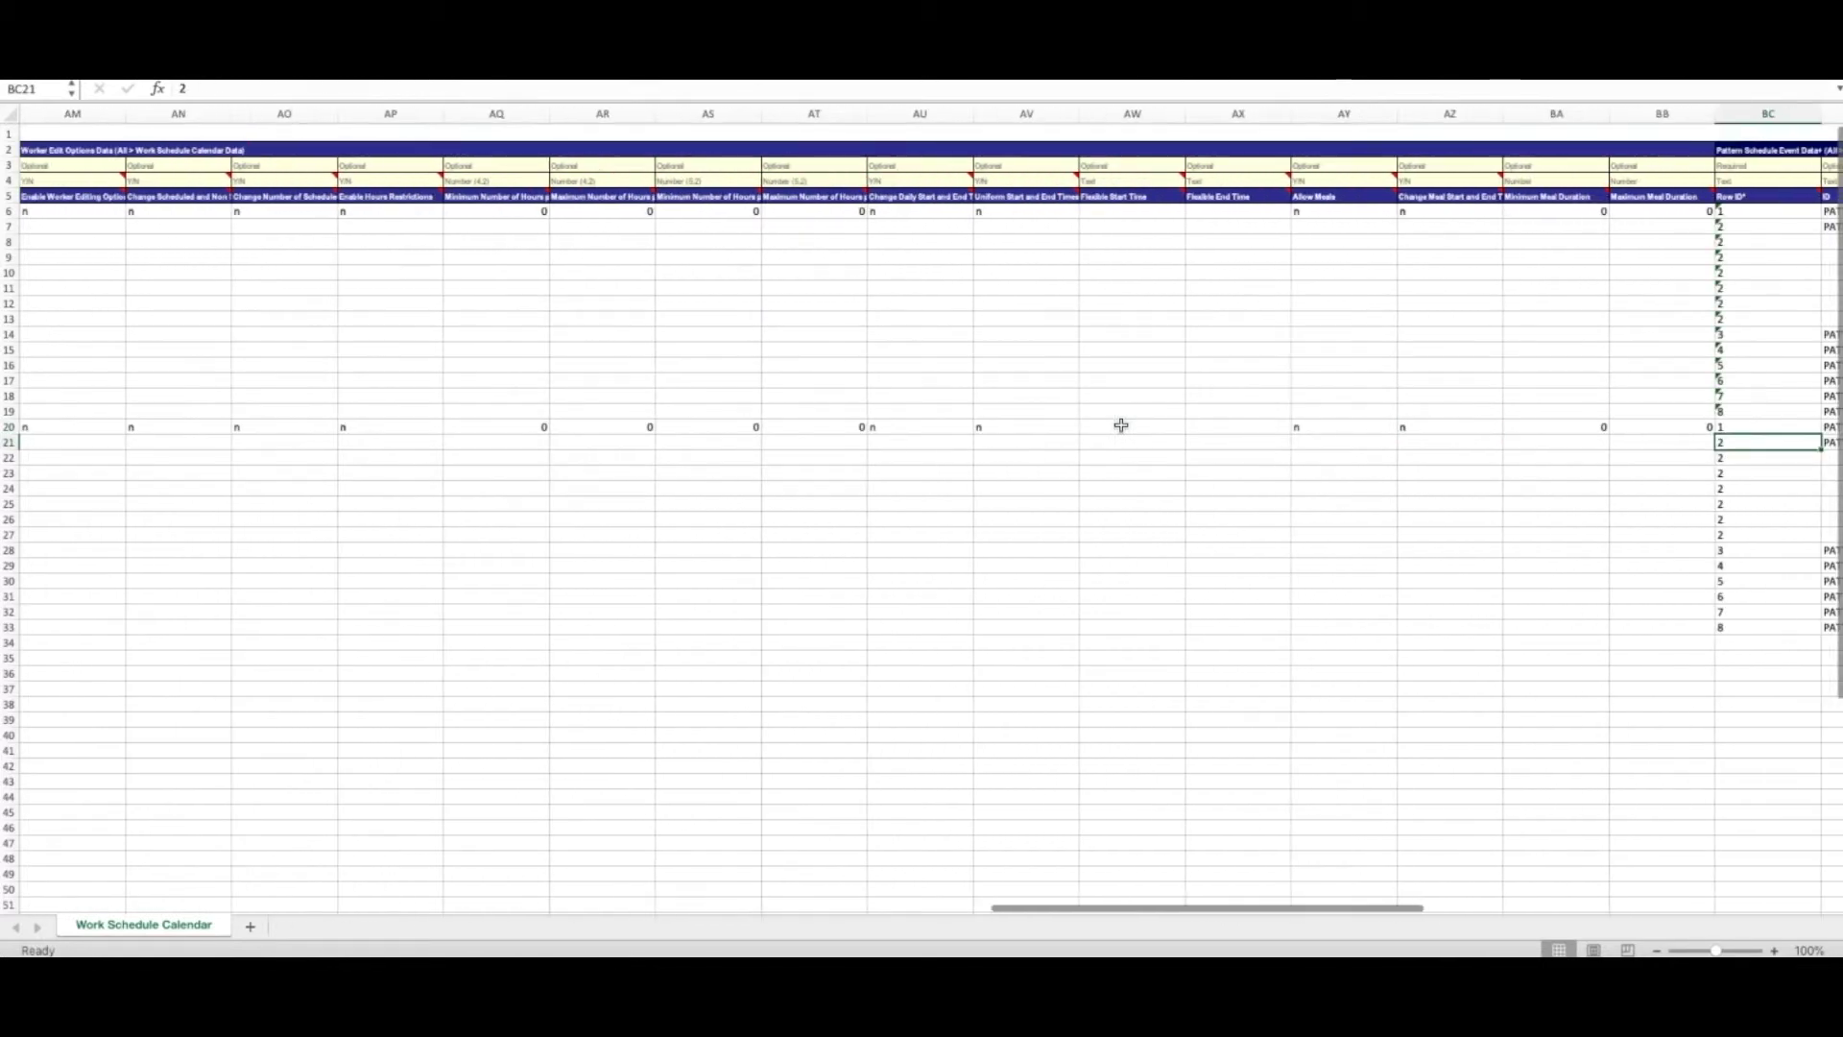
pyautogui.hscroll(2, 1114, 420)
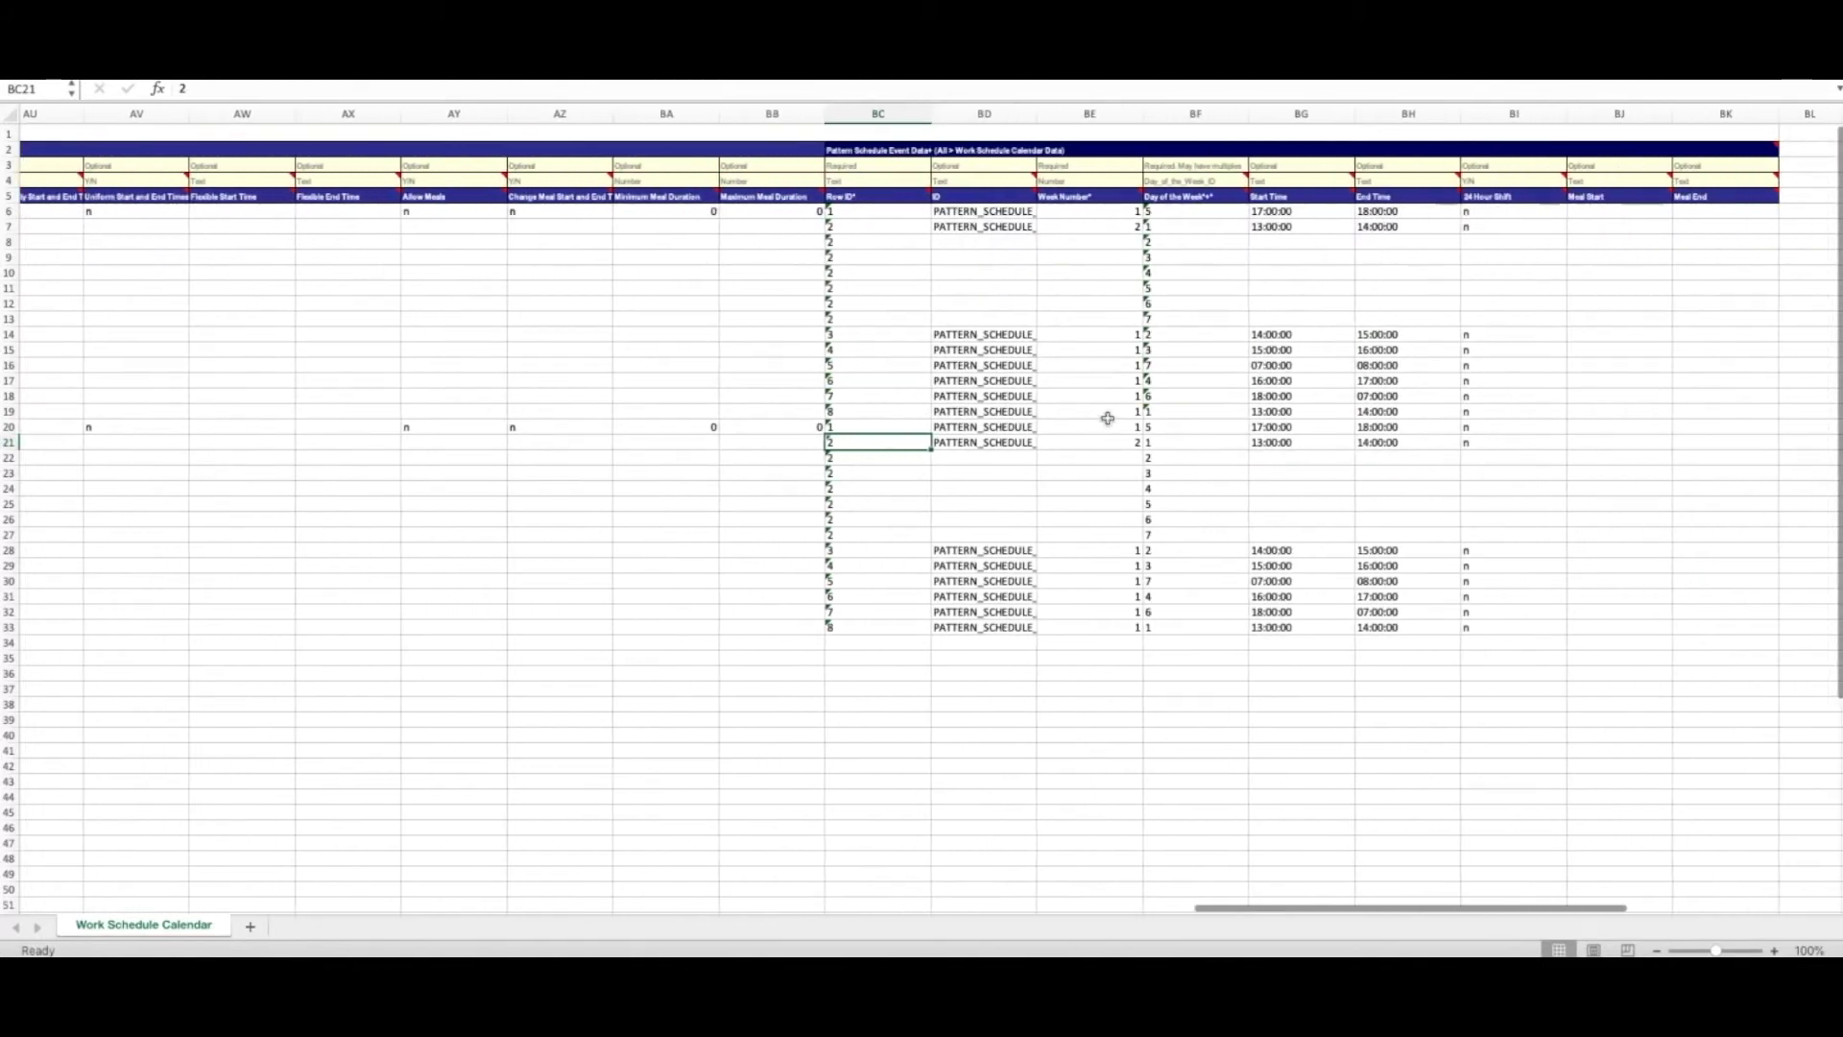
# Step: Move the second week's event block down to start at row 34
pyautogui.keyDown('shift'); pyautogui.click(1474, 535); pyautogui.keyUp('shift')
pyautogui.press('super+x')
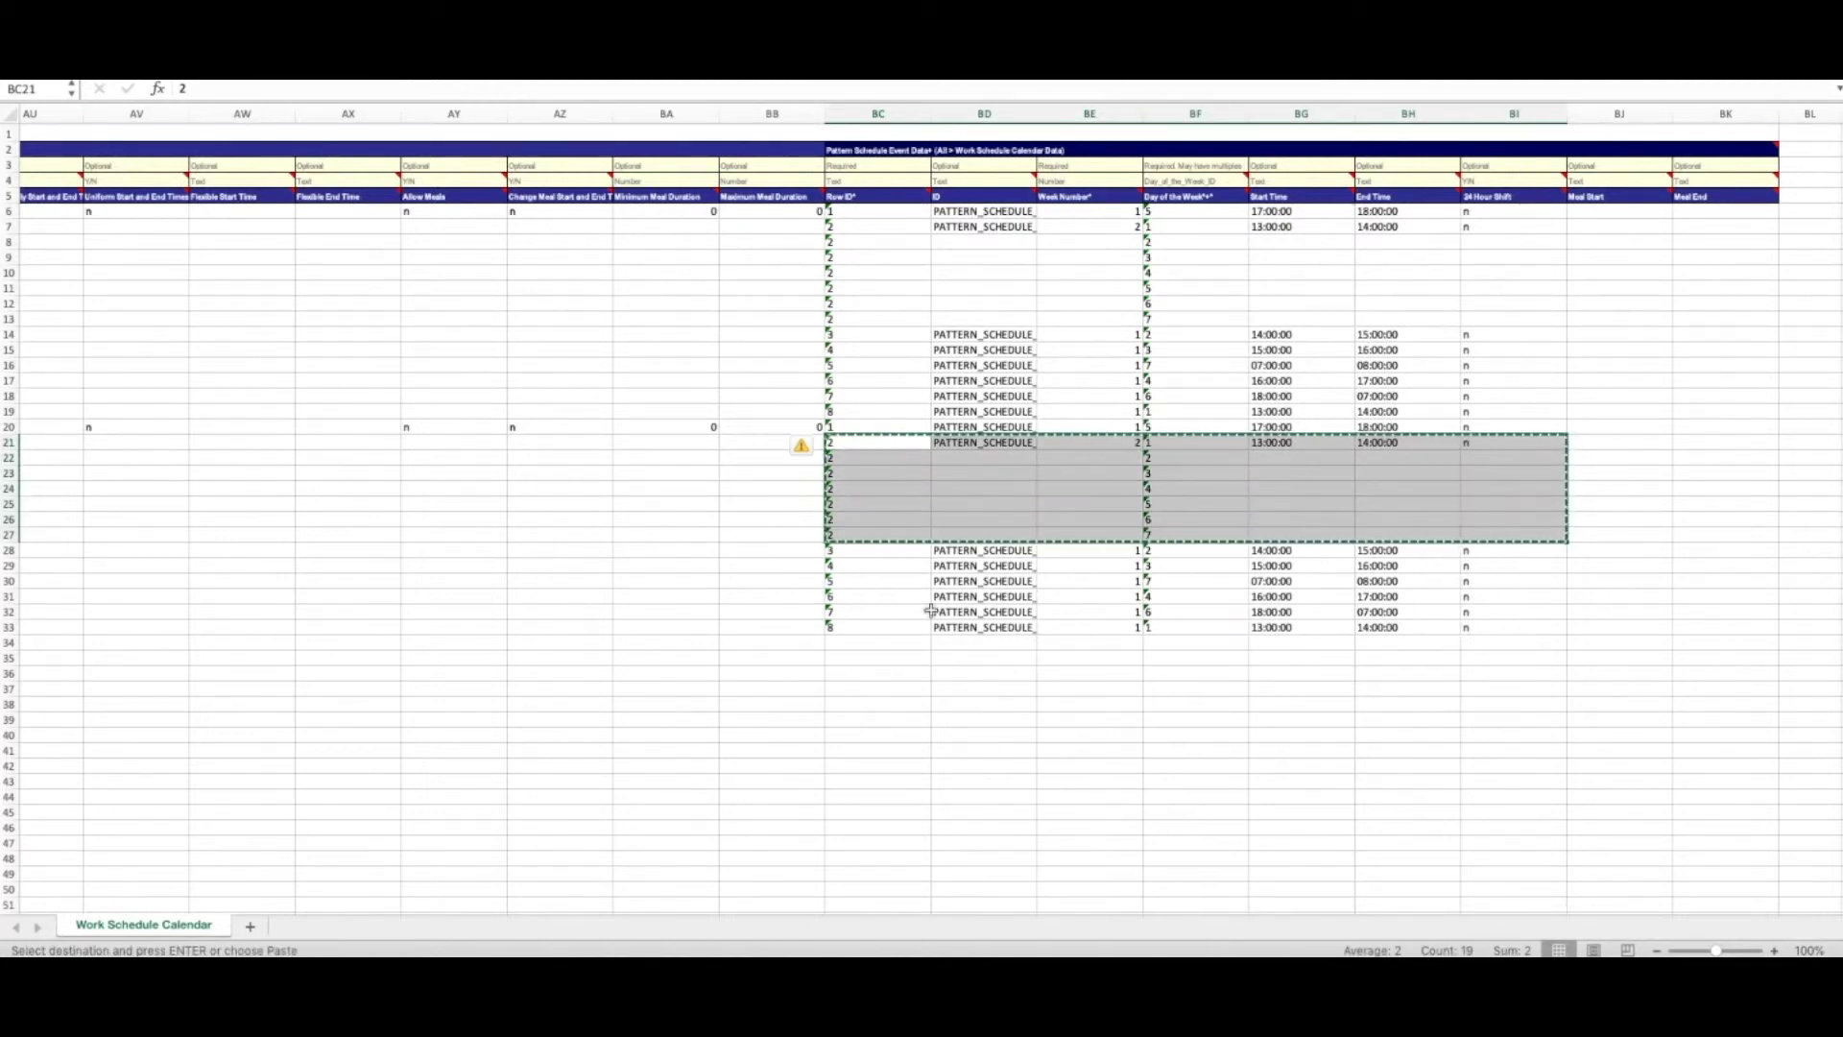
pyautogui.hscroll(-2, 1248, 595)
pyautogui.click(1050, 646)
pyautogui.press('super+v')
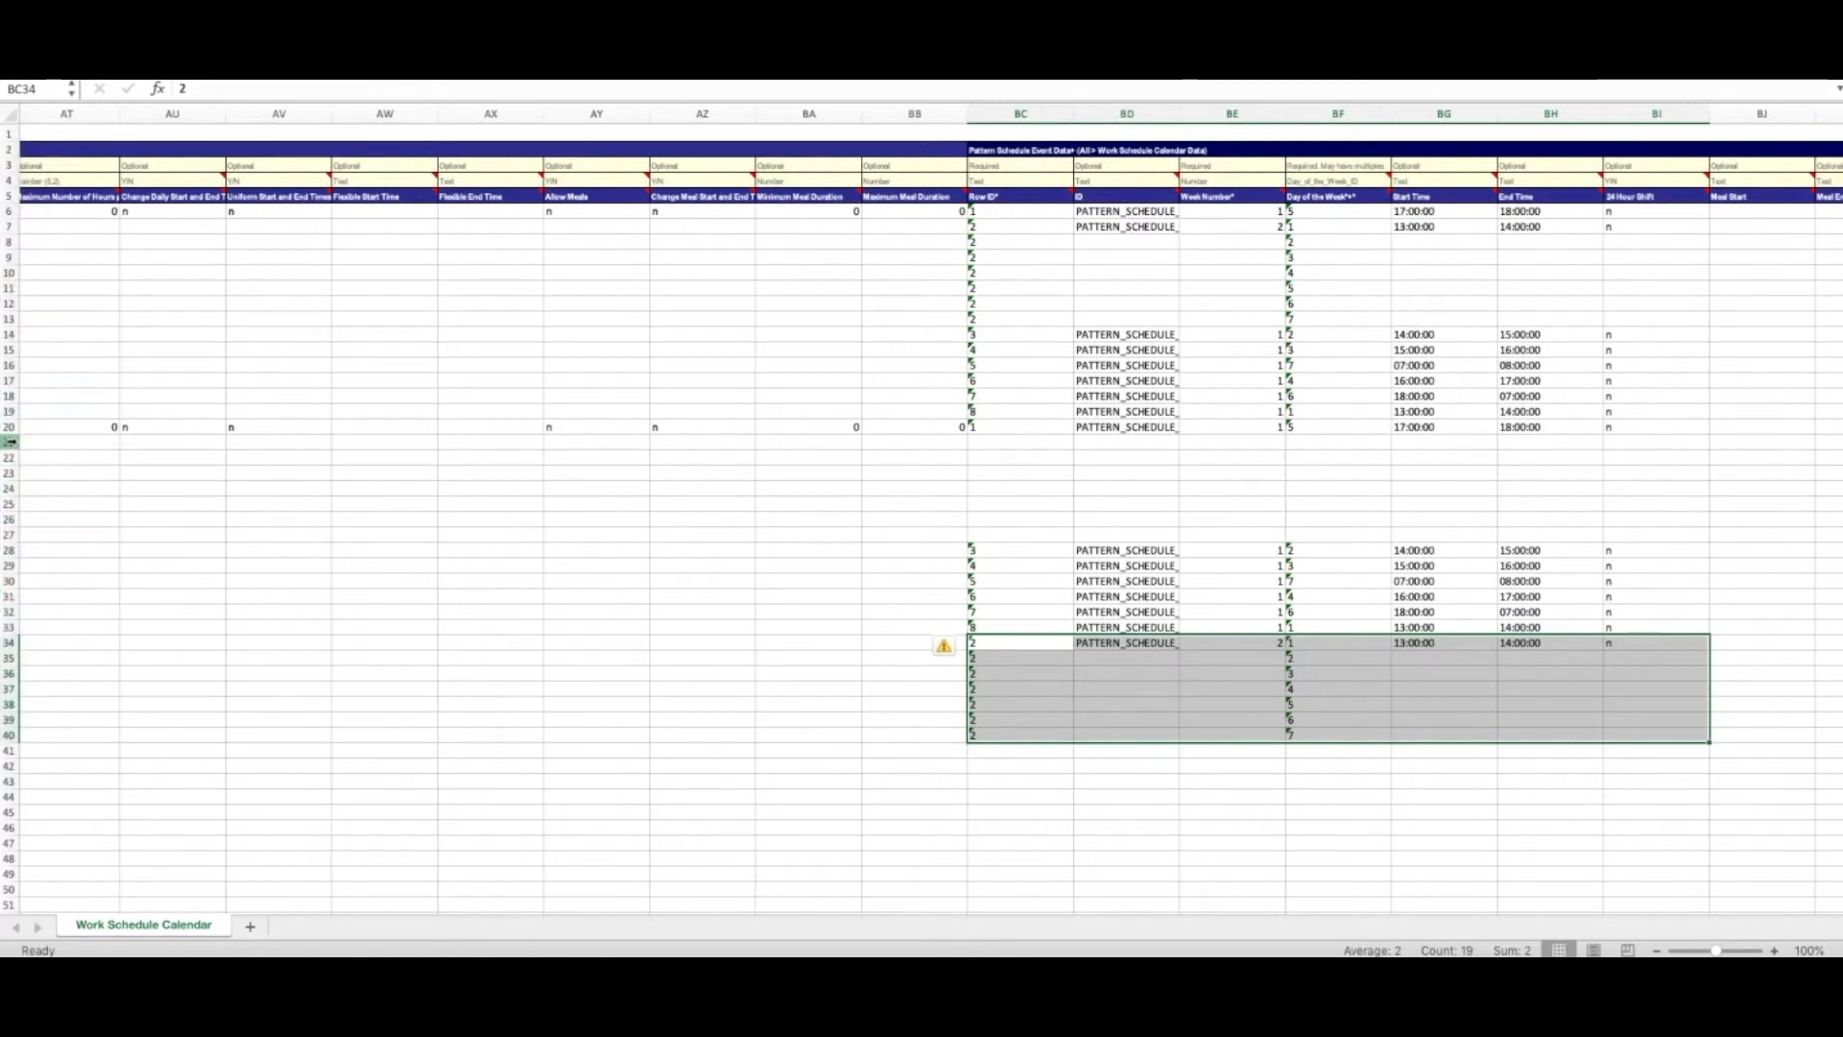
# Step: Delete the empty rows 21–27 and clear the duplicated event IDs from row 20 down
pyautogui.moveTo(9, 443); pyautogui.dragTo(19, 527)
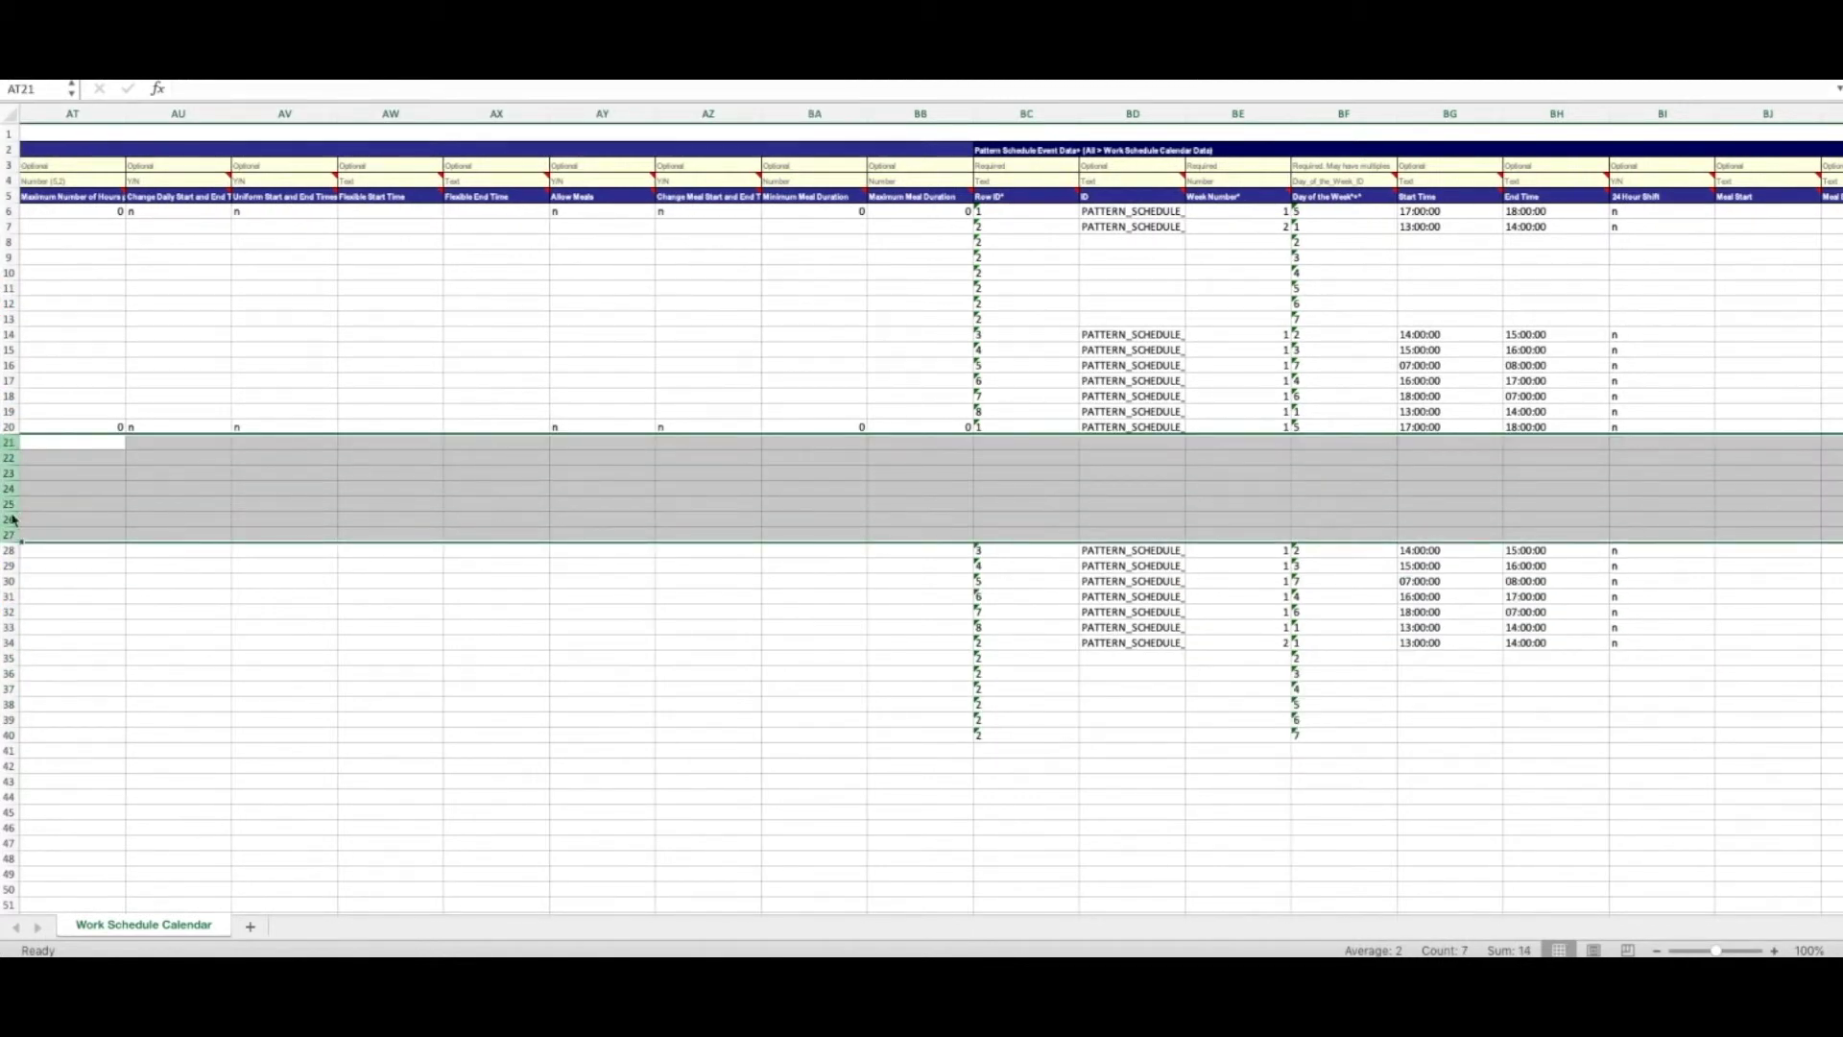
pyautogui.rightClick(19, 527)
pyautogui.click(1215, 516)
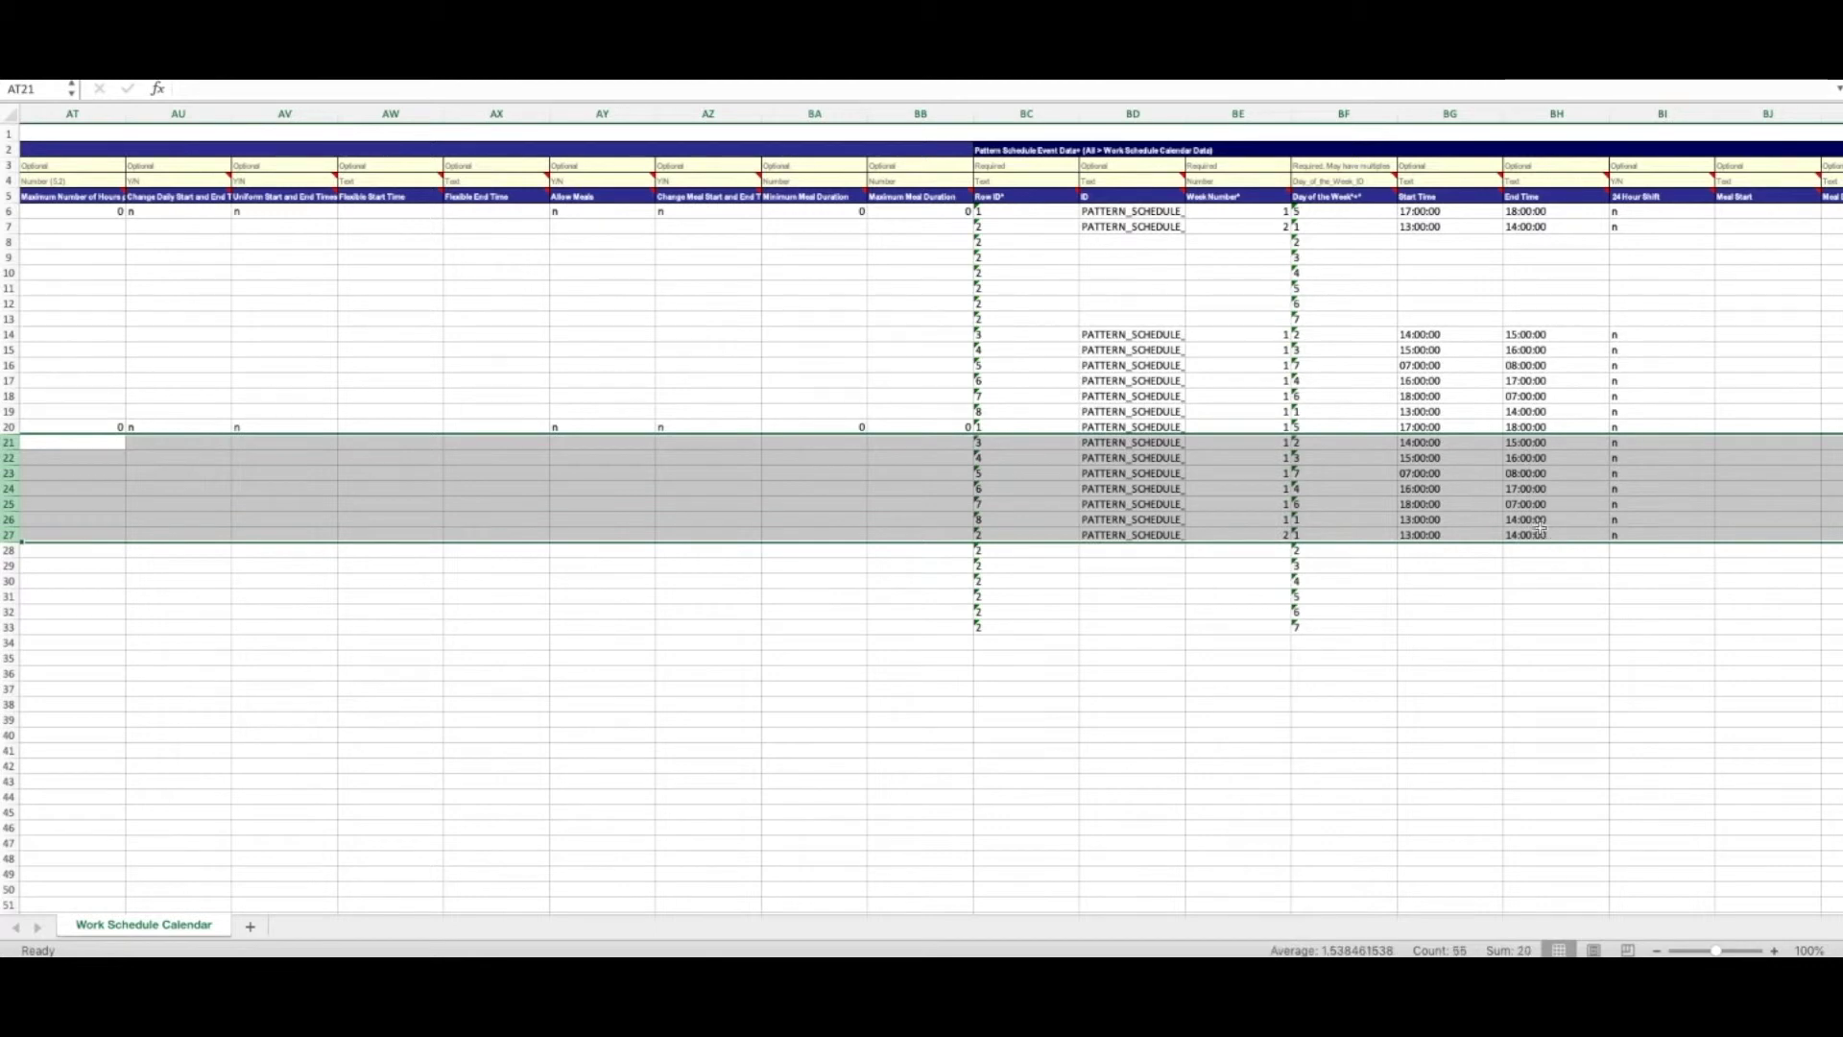
pyautogui.click(1238, 502)
pyautogui.moveTo(1104, 430); pyautogui.dragTo(1113, 547)
pyautogui.press('Delete')
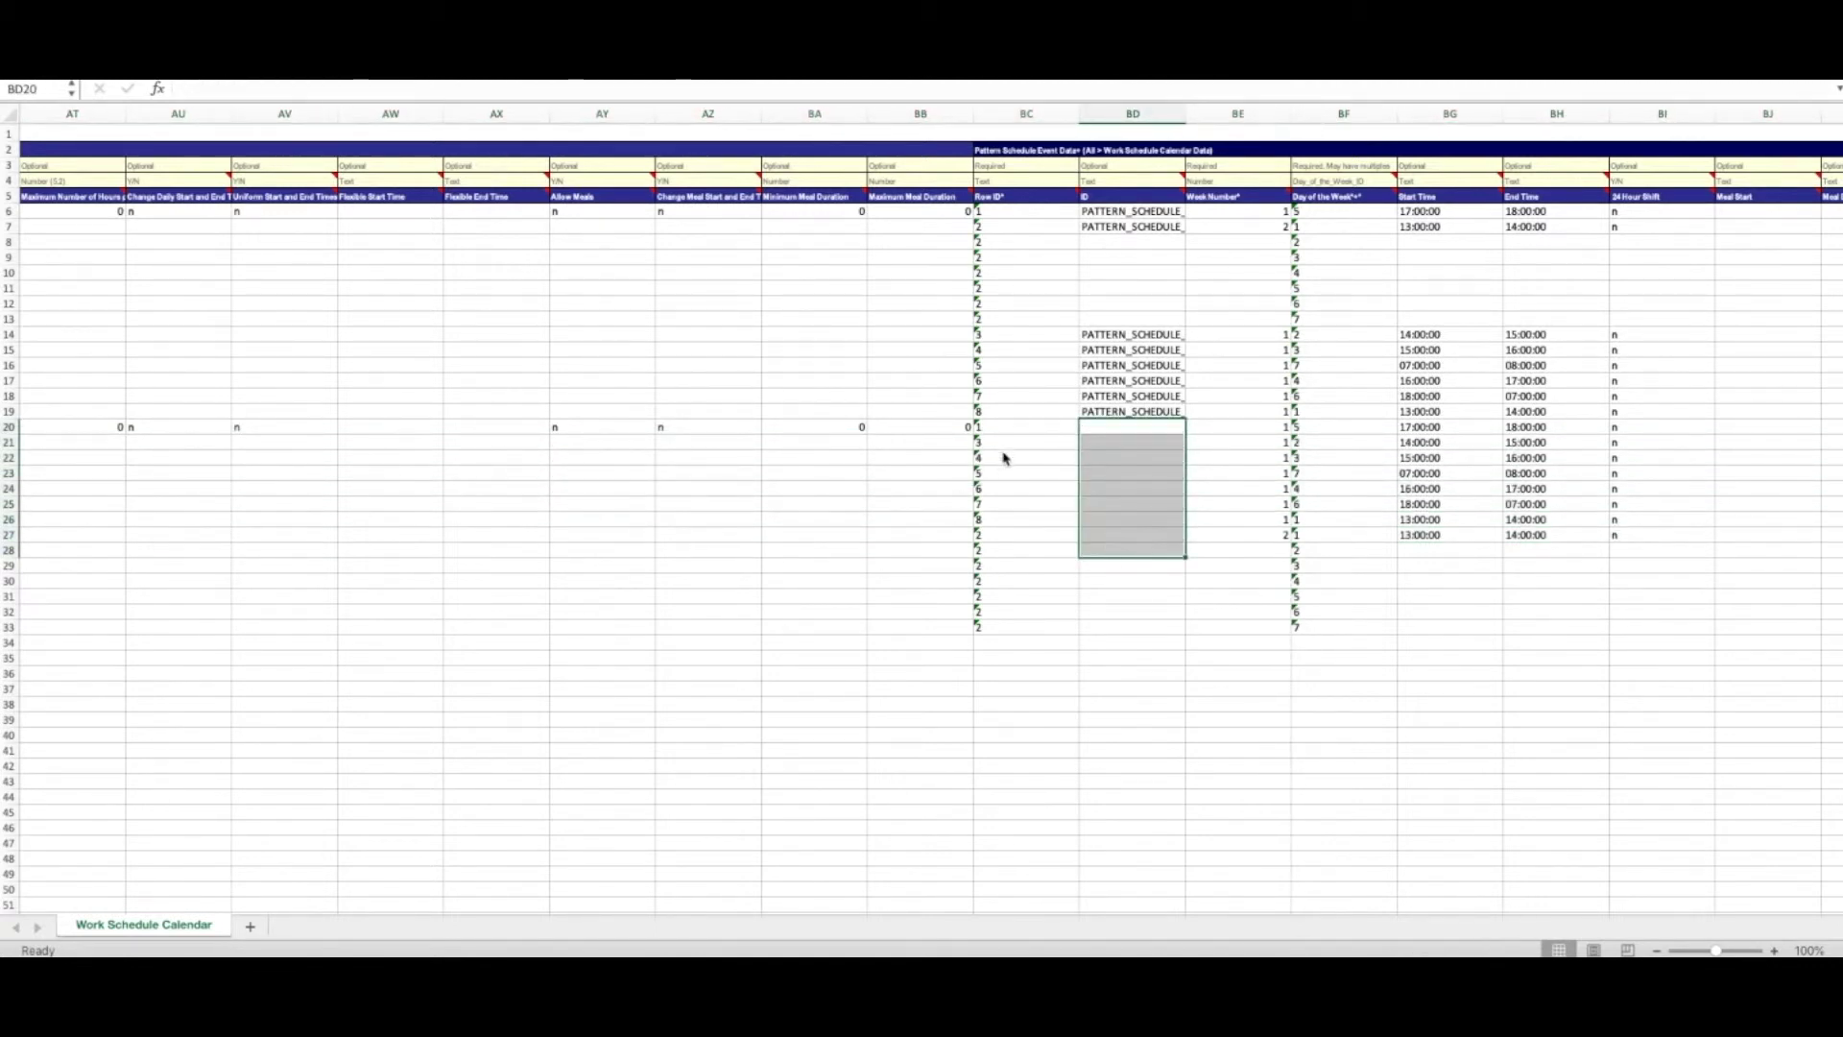
# Step: Fill Row ID 1 down BC20:BC26 and Week Number 2 down BE27:BE33
pyautogui.click(1008, 426)
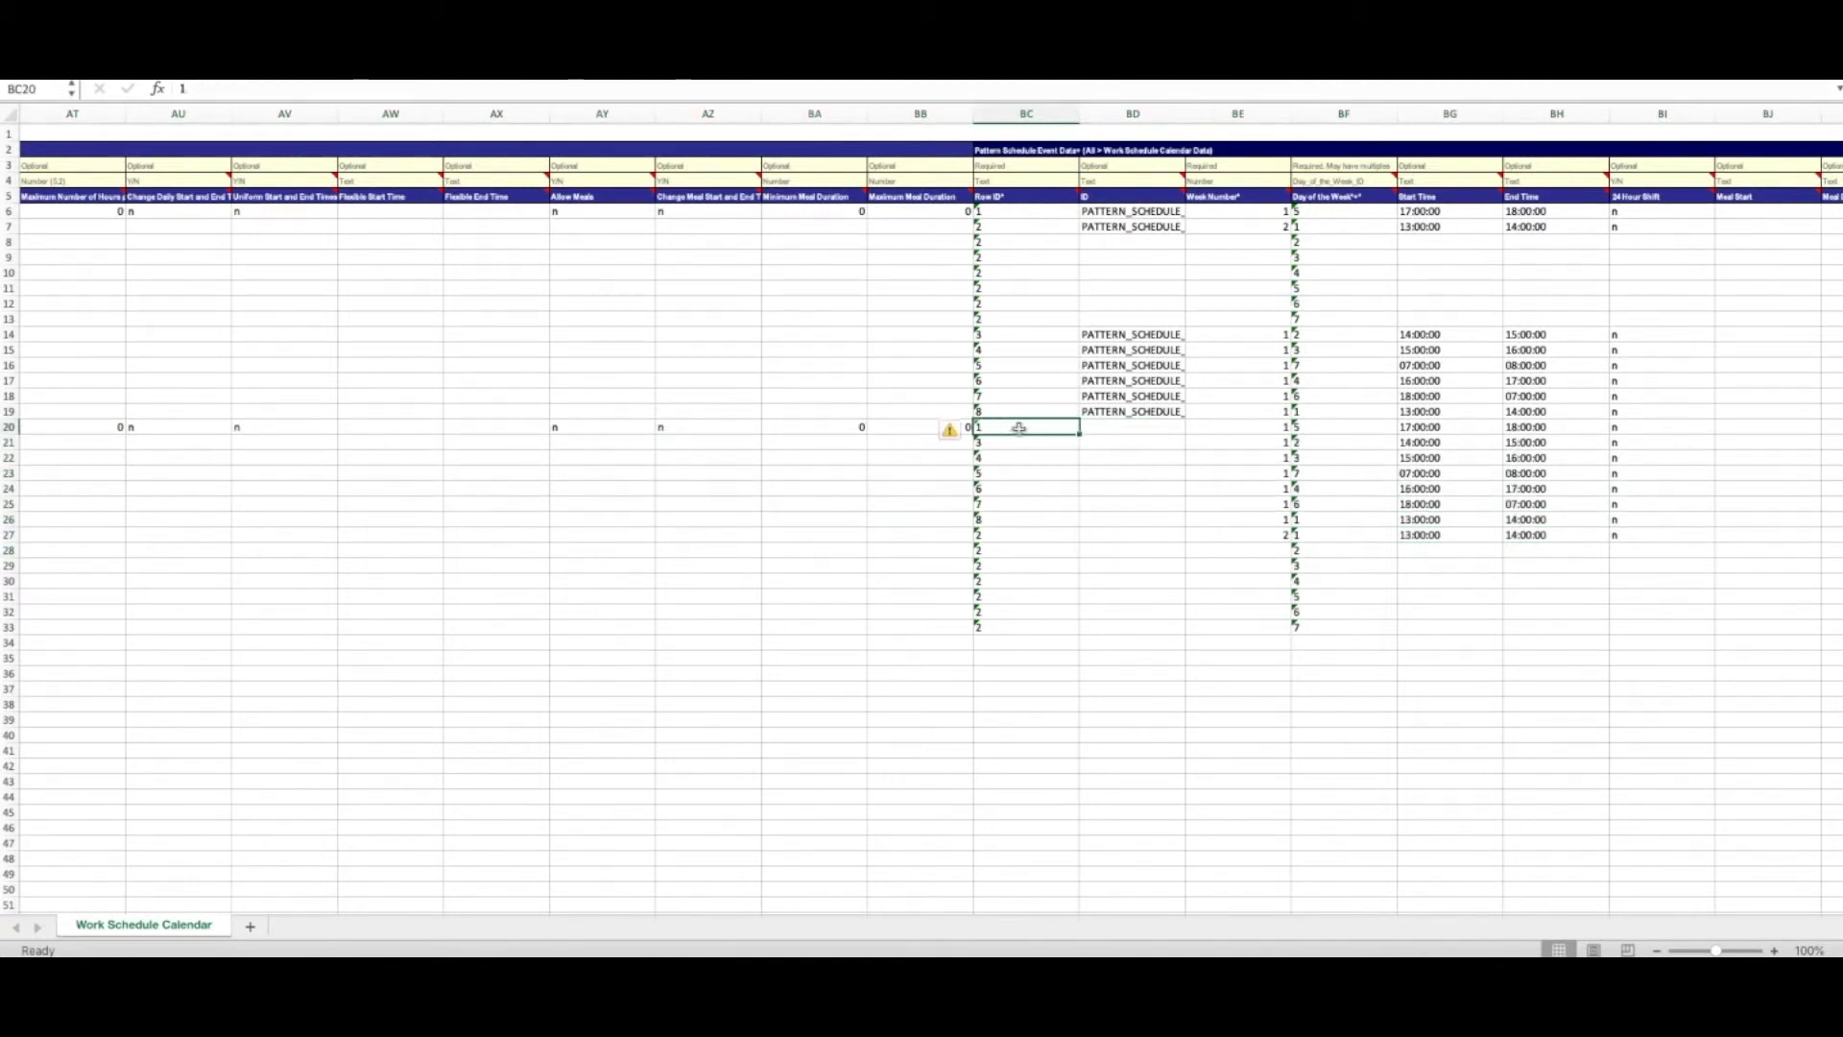
pyautogui.keyDown('shift'); pyautogui.click(1023, 519); pyautogui.keyUp('shift')
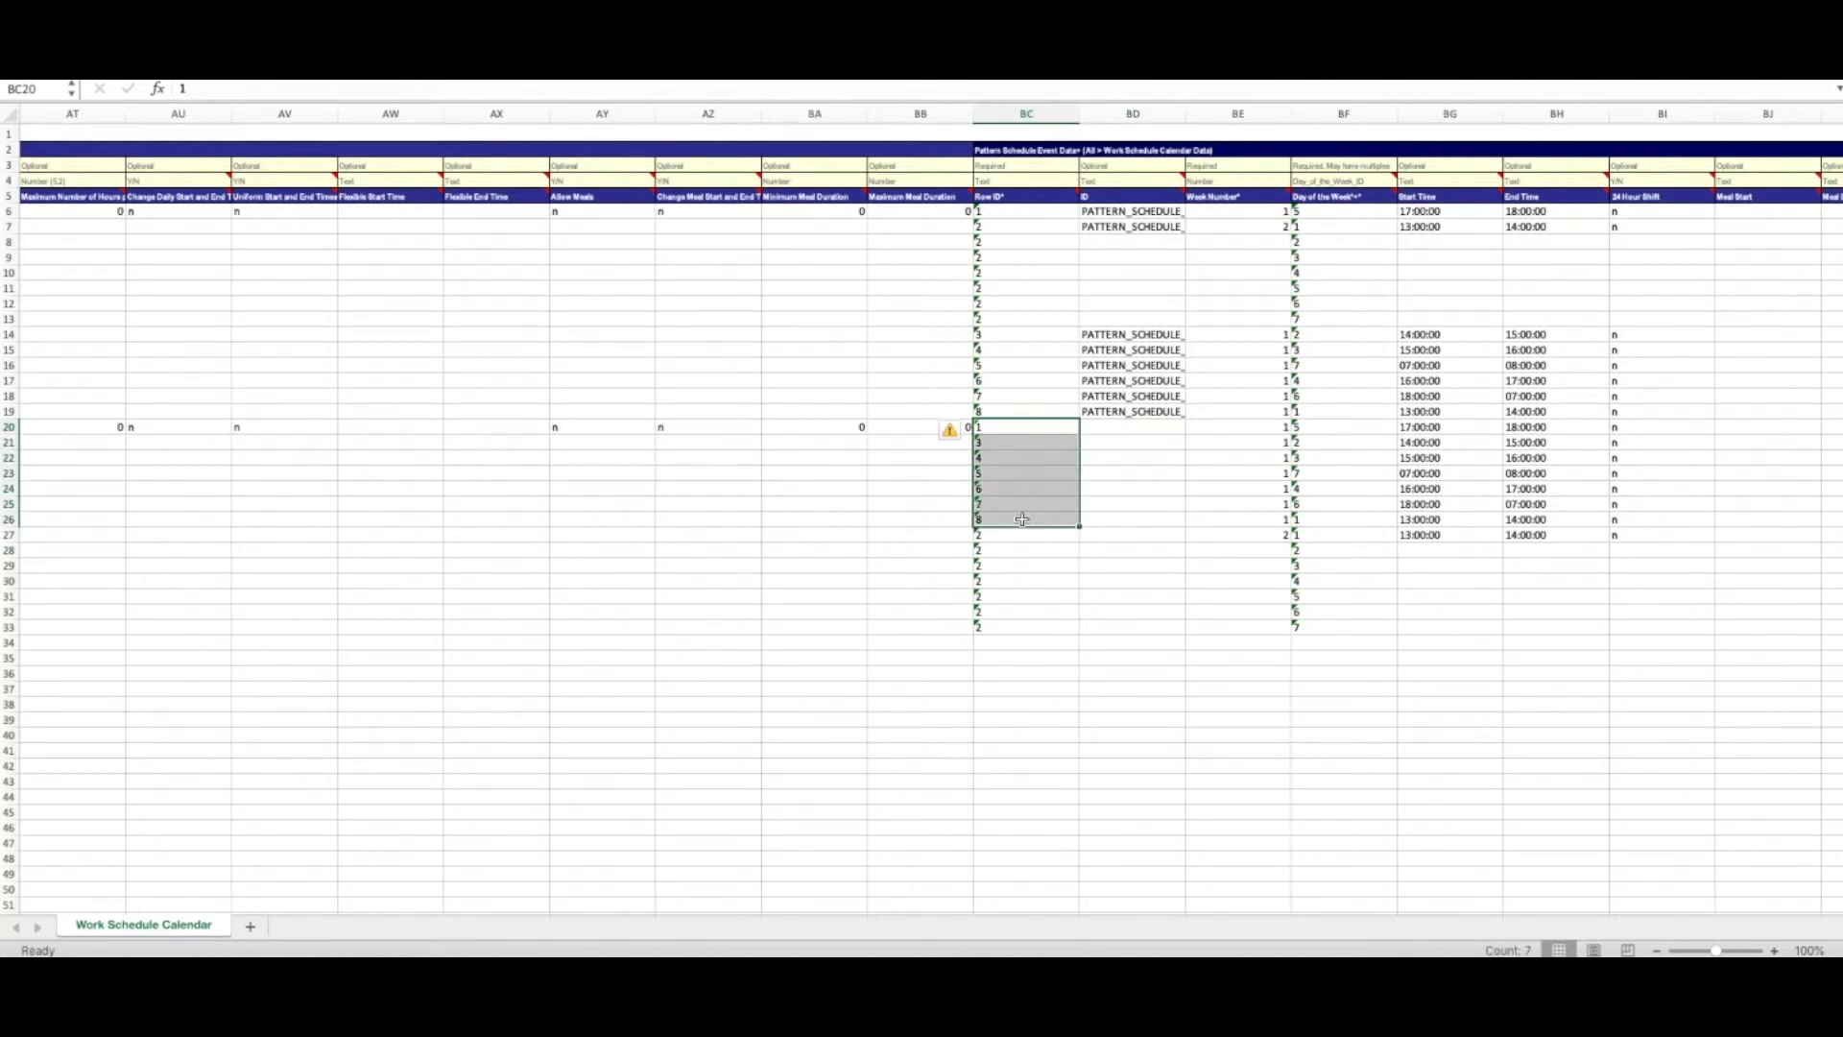
pyautogui.hotkey('ctrl', 'd')
pyautogui.moveTo(1277, 535); pyautogui.dragTo(1273, 631)
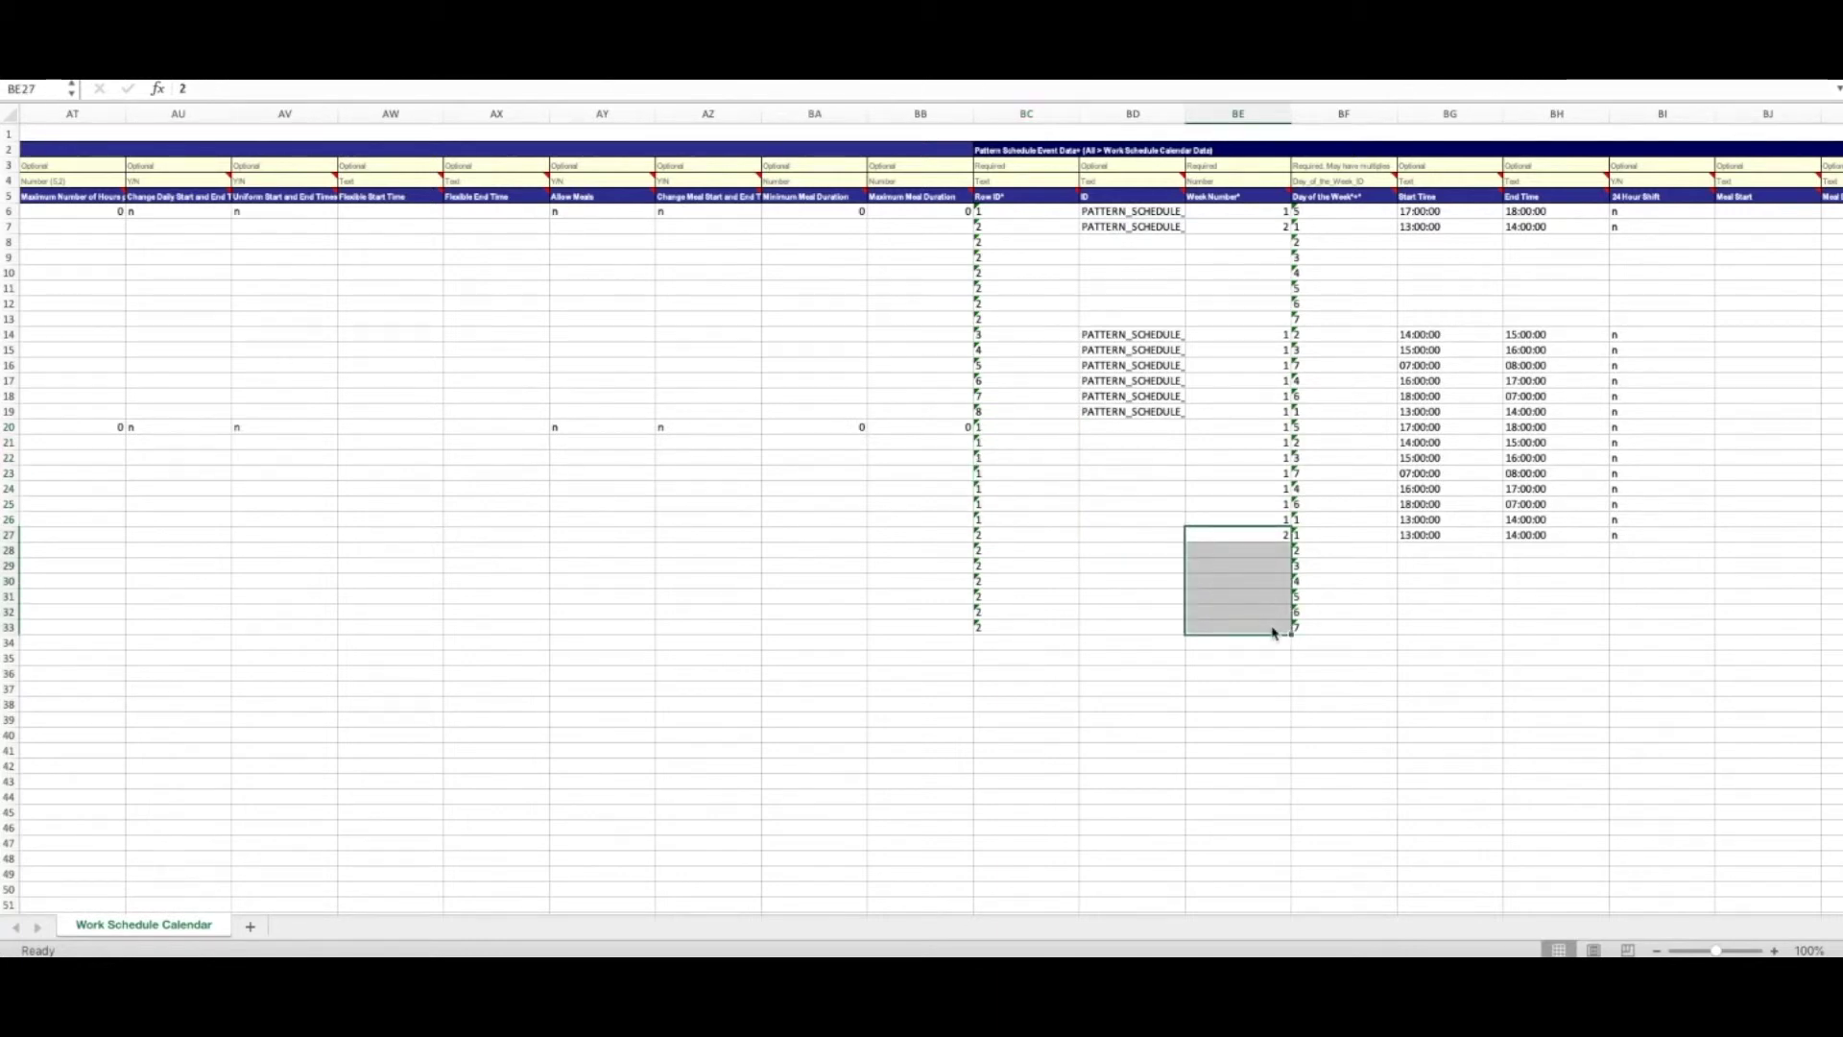
pyautogui.hscroll(3, 1432, 526)
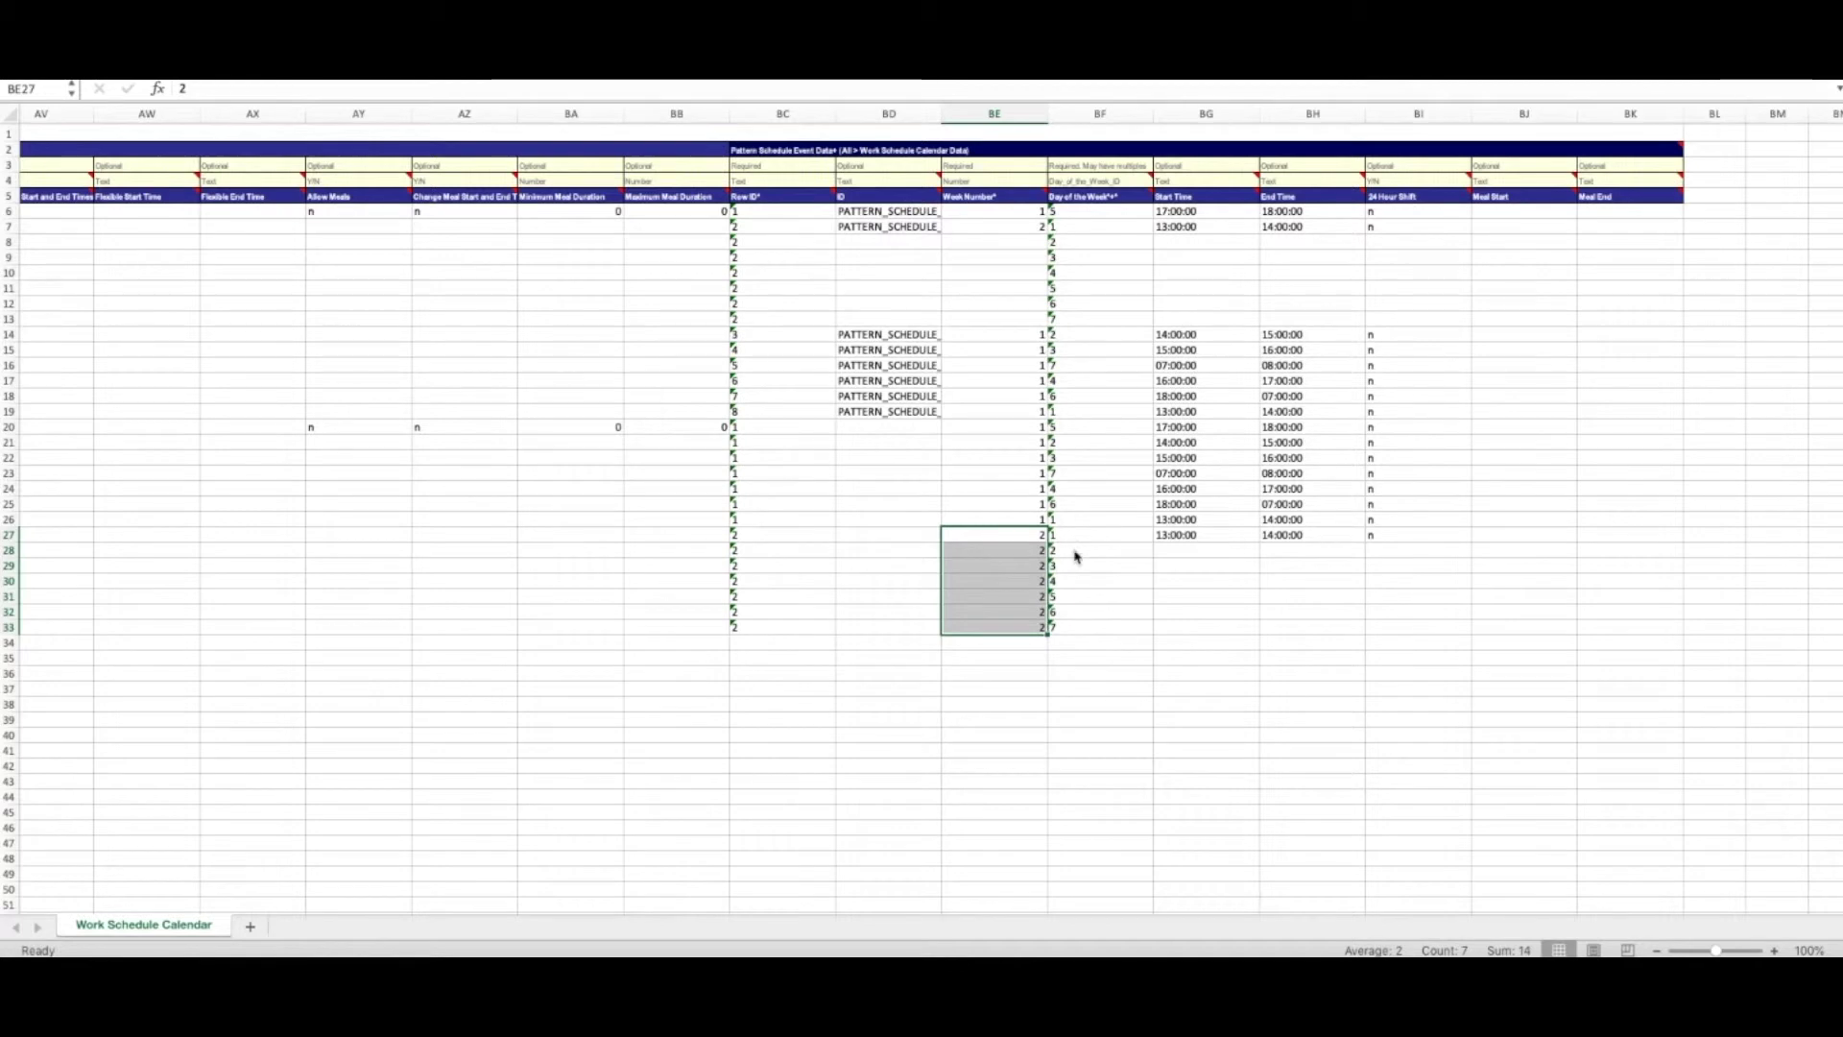
pyautogui.click(1066, 458)
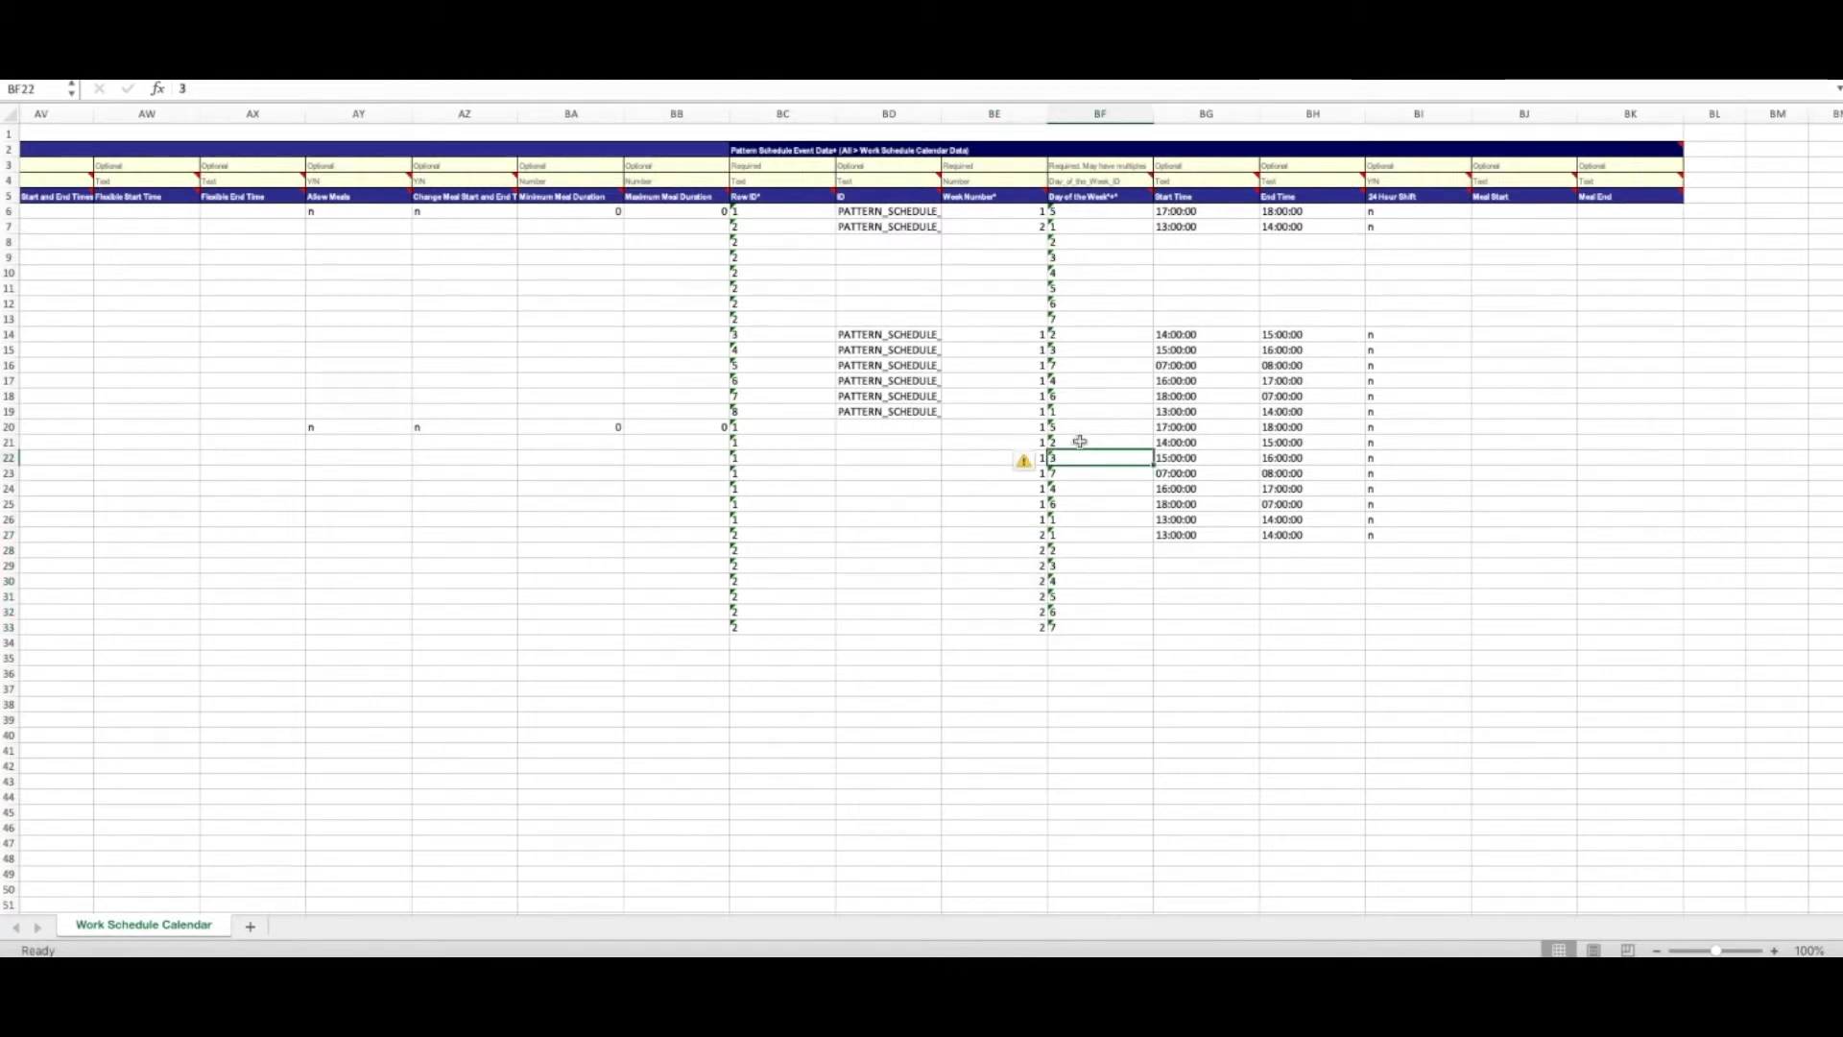
# Step: Select the 17:00:00 start time in BG20 and open the Number Format dropdown
pyautogui.hscroll(6, 1200, 438)
pyautogui.click(639, 429)
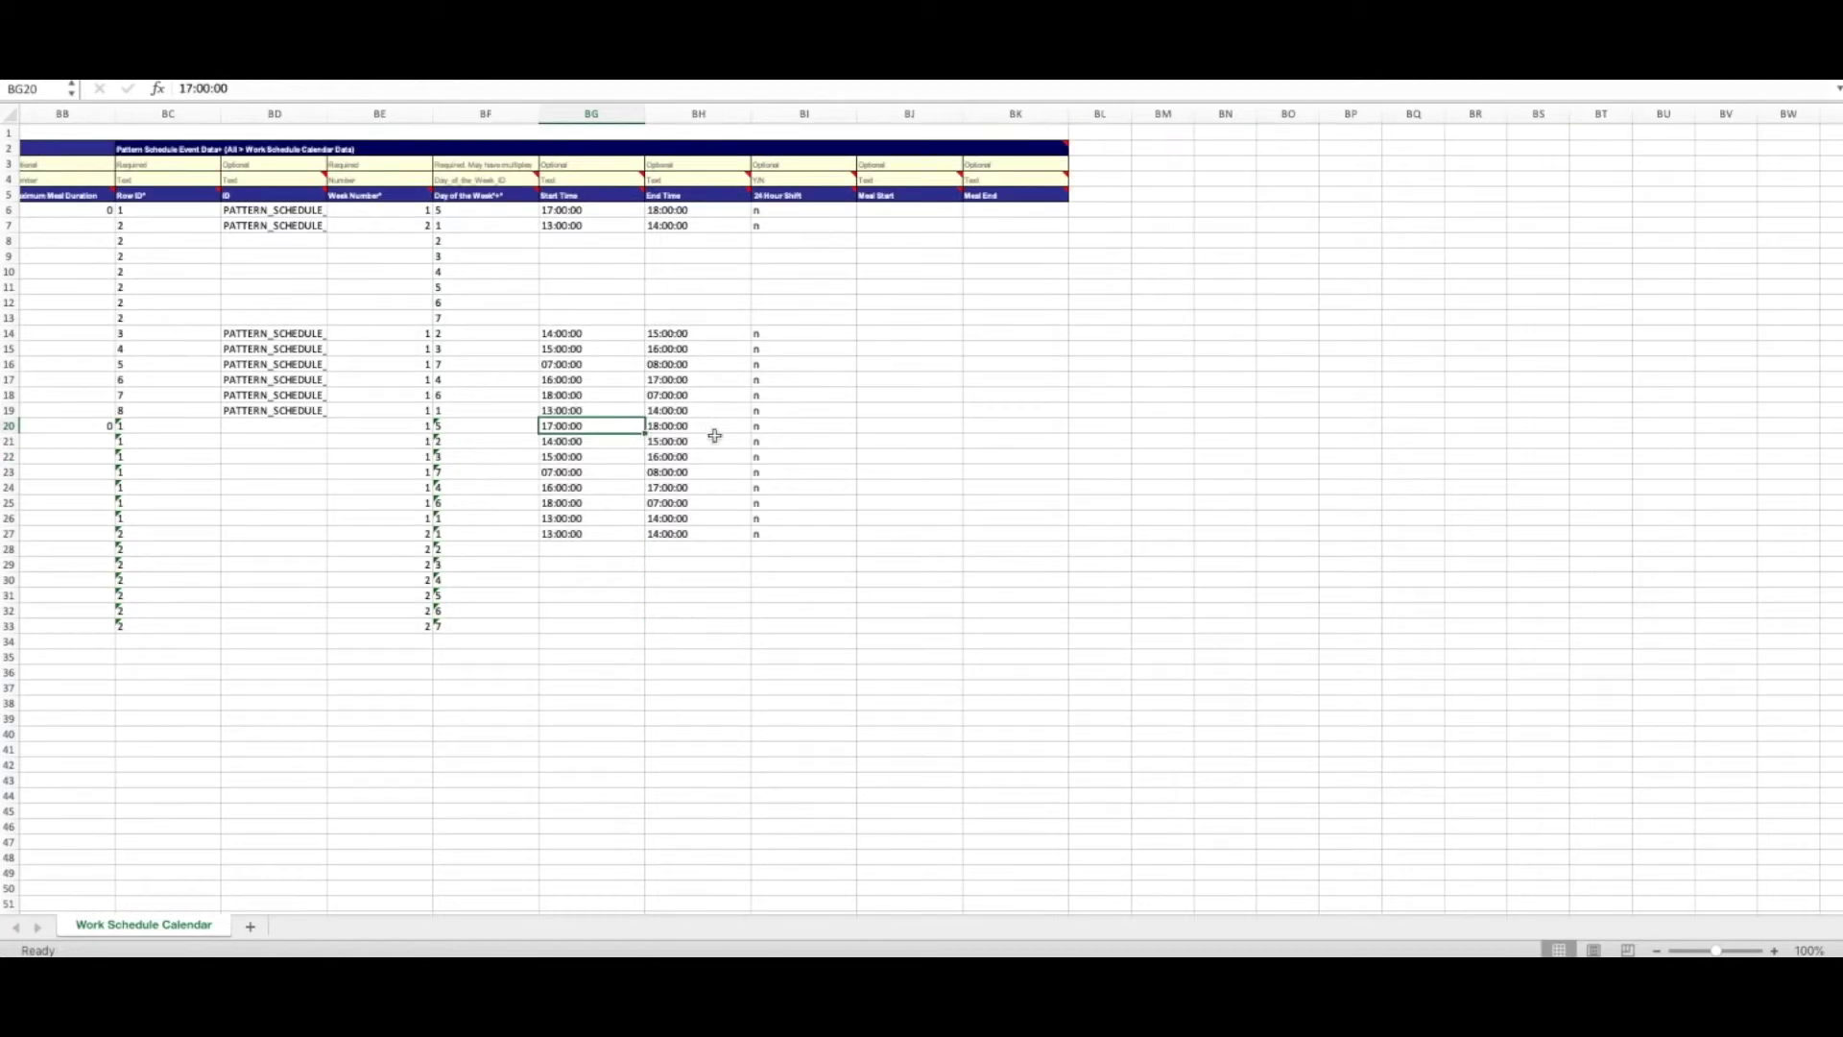
pyautogui.hscroll(-6, 599, 423)
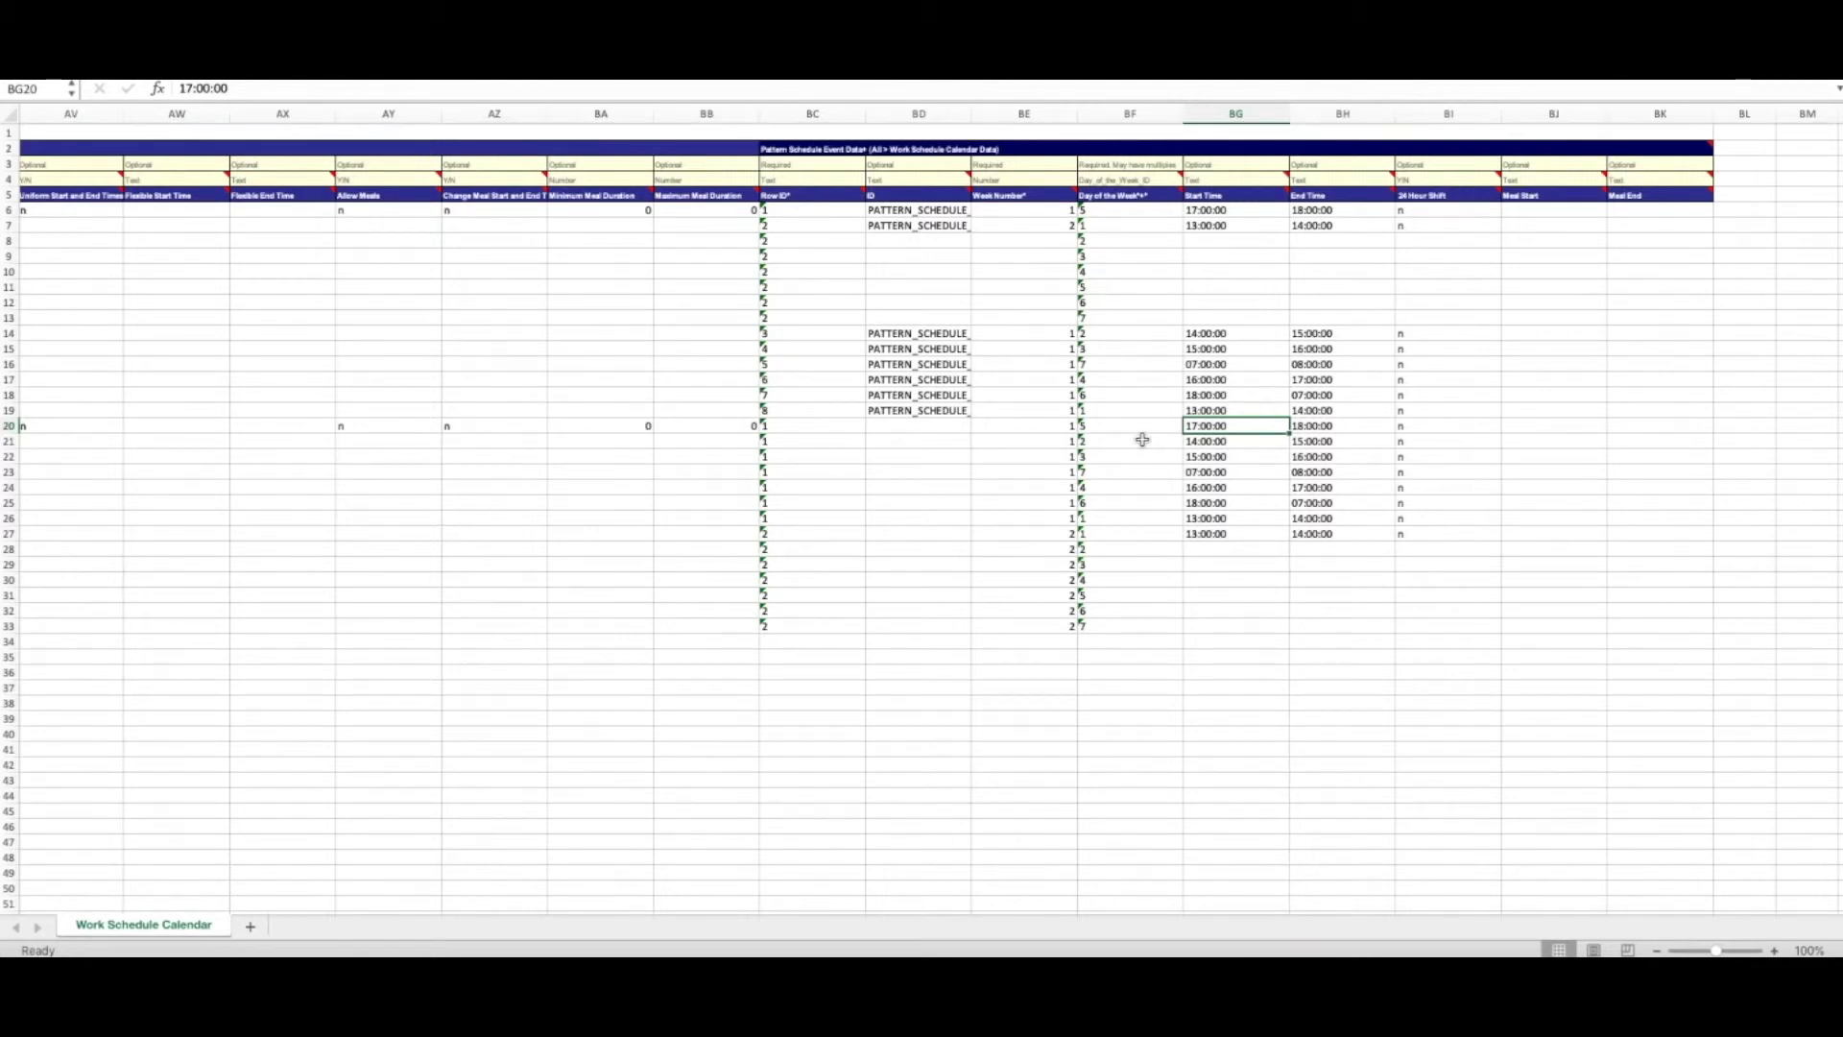
pyautogui.hscroll(-2, 1143, 439)
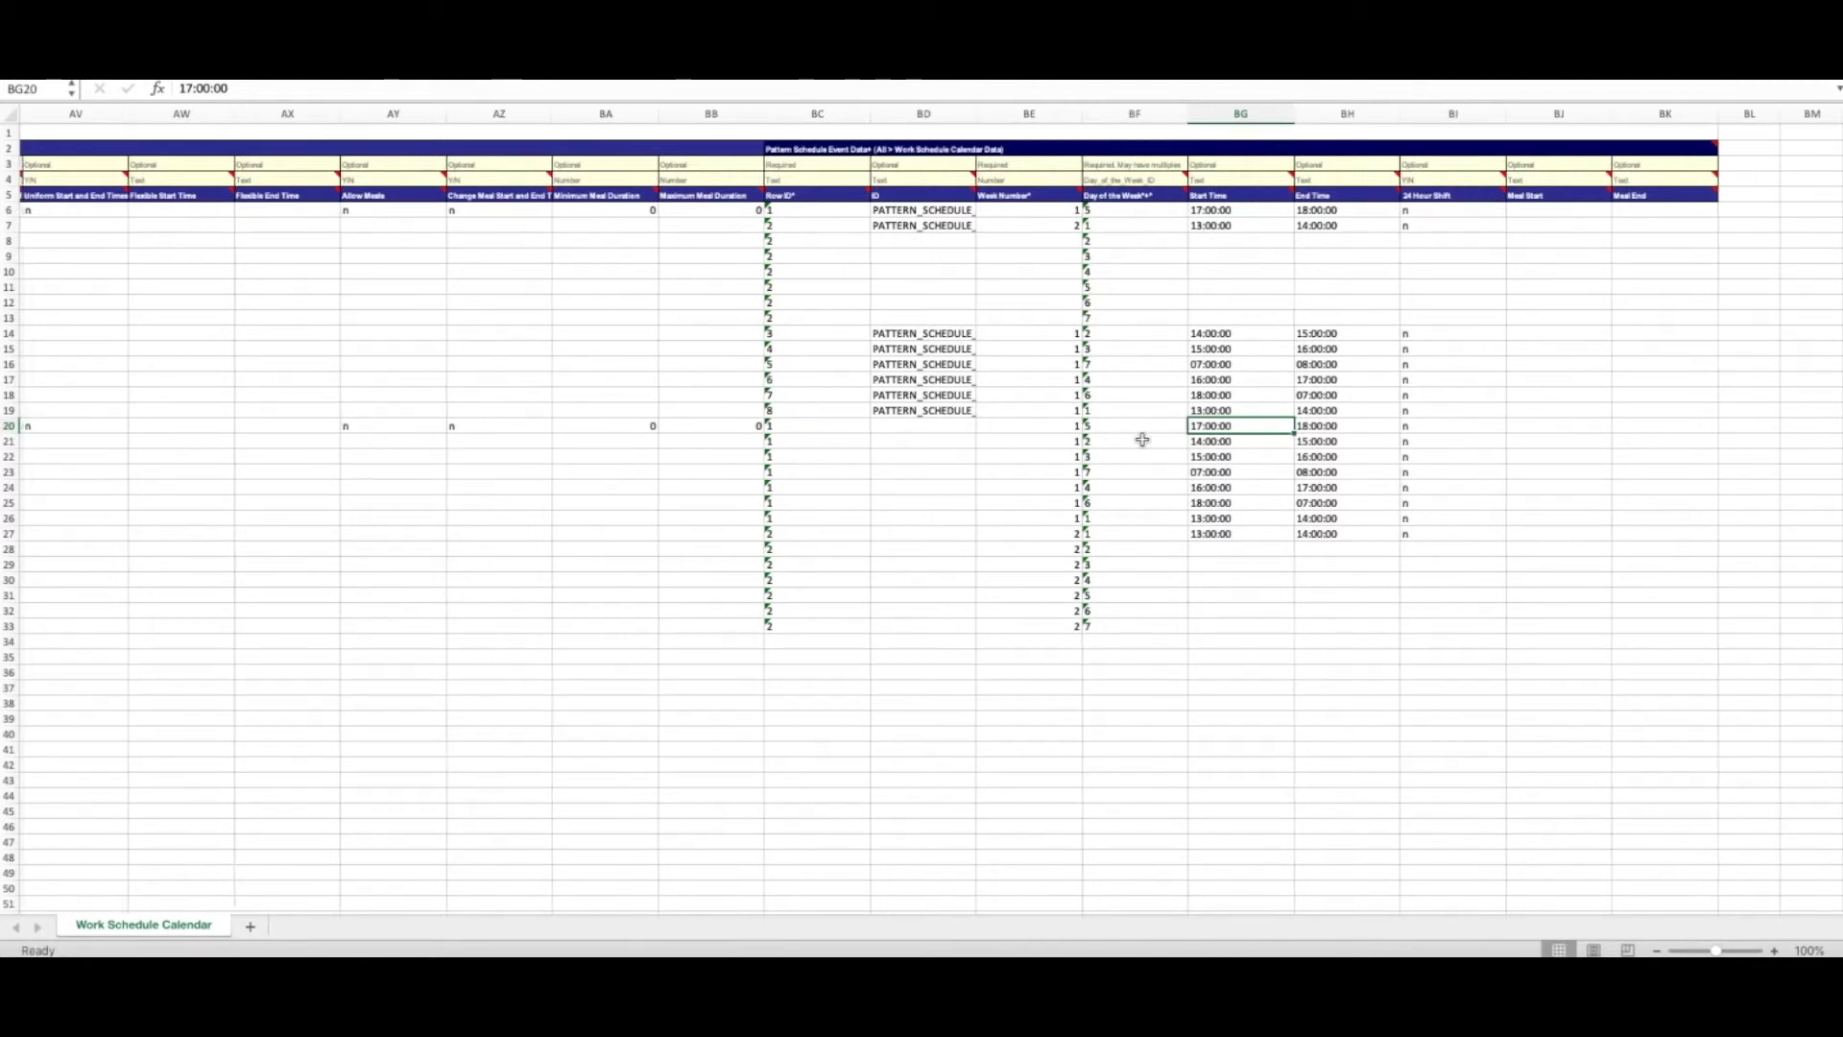
pyautogui.hscroll(-1, 1142, 439)
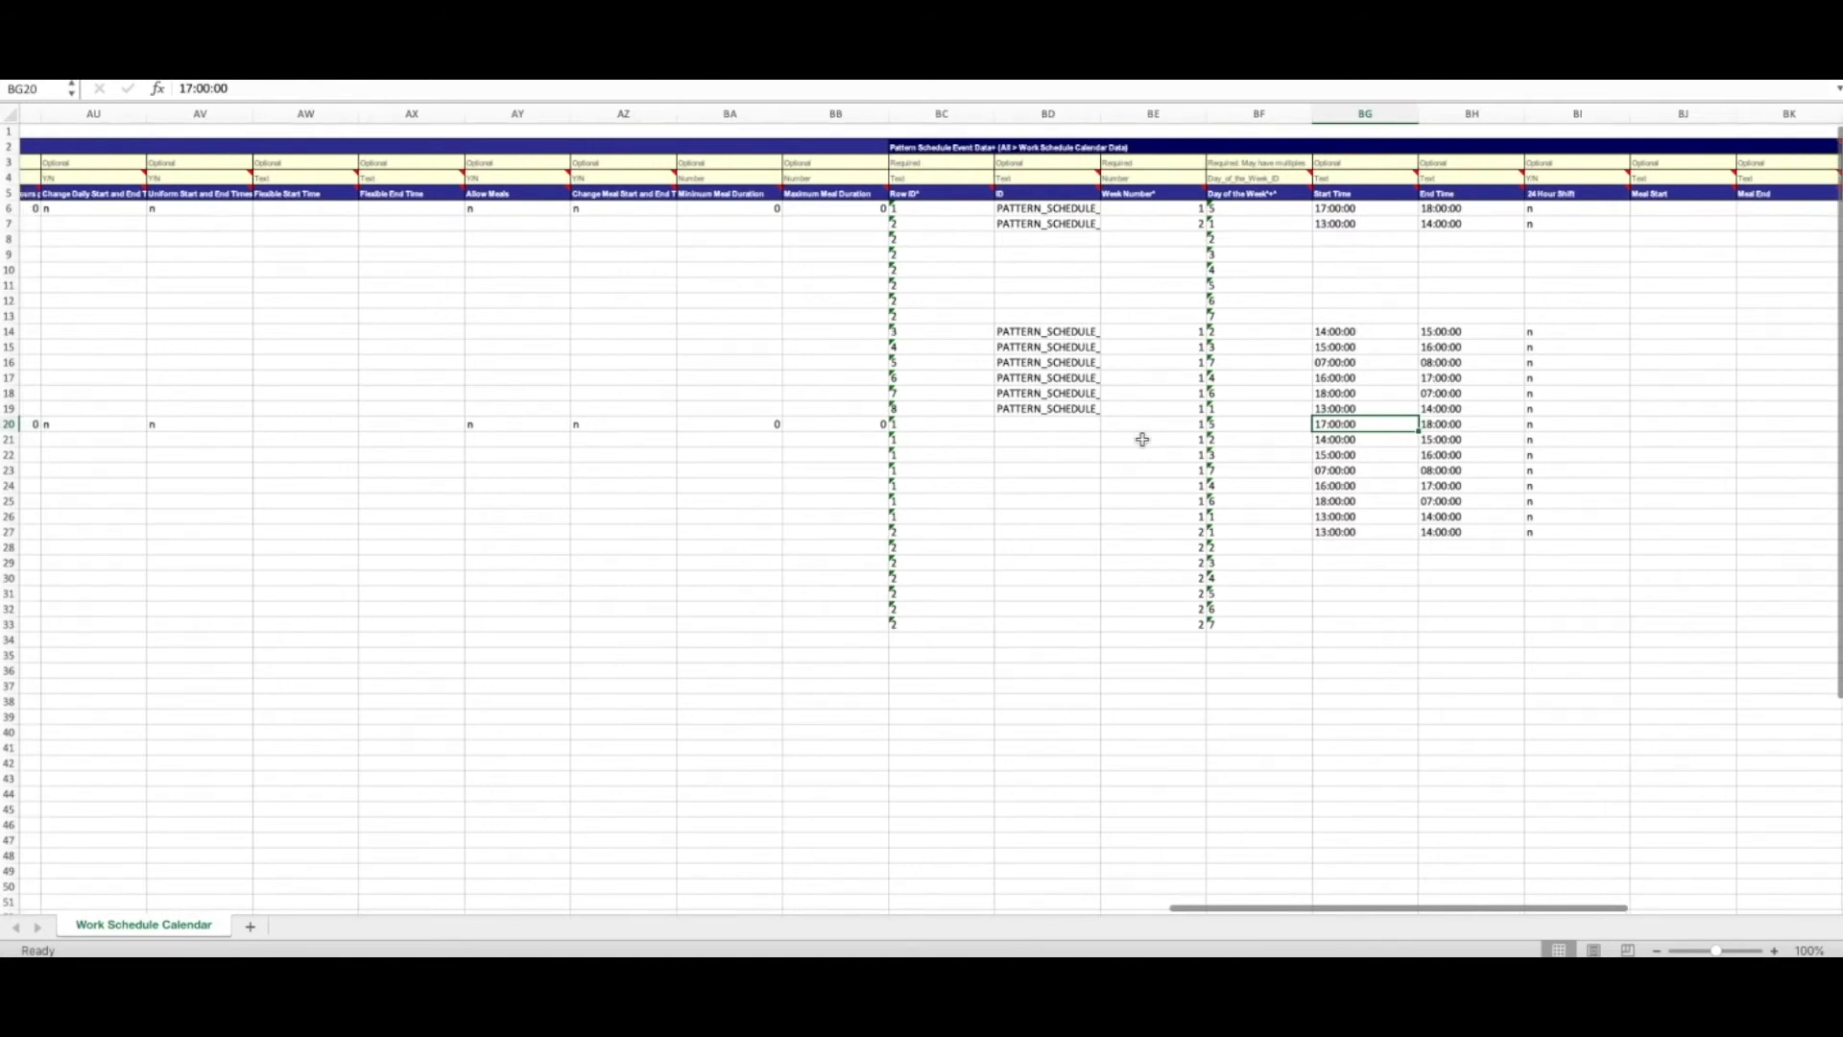
pyautogui.hscroll(-1, 1142, 439)
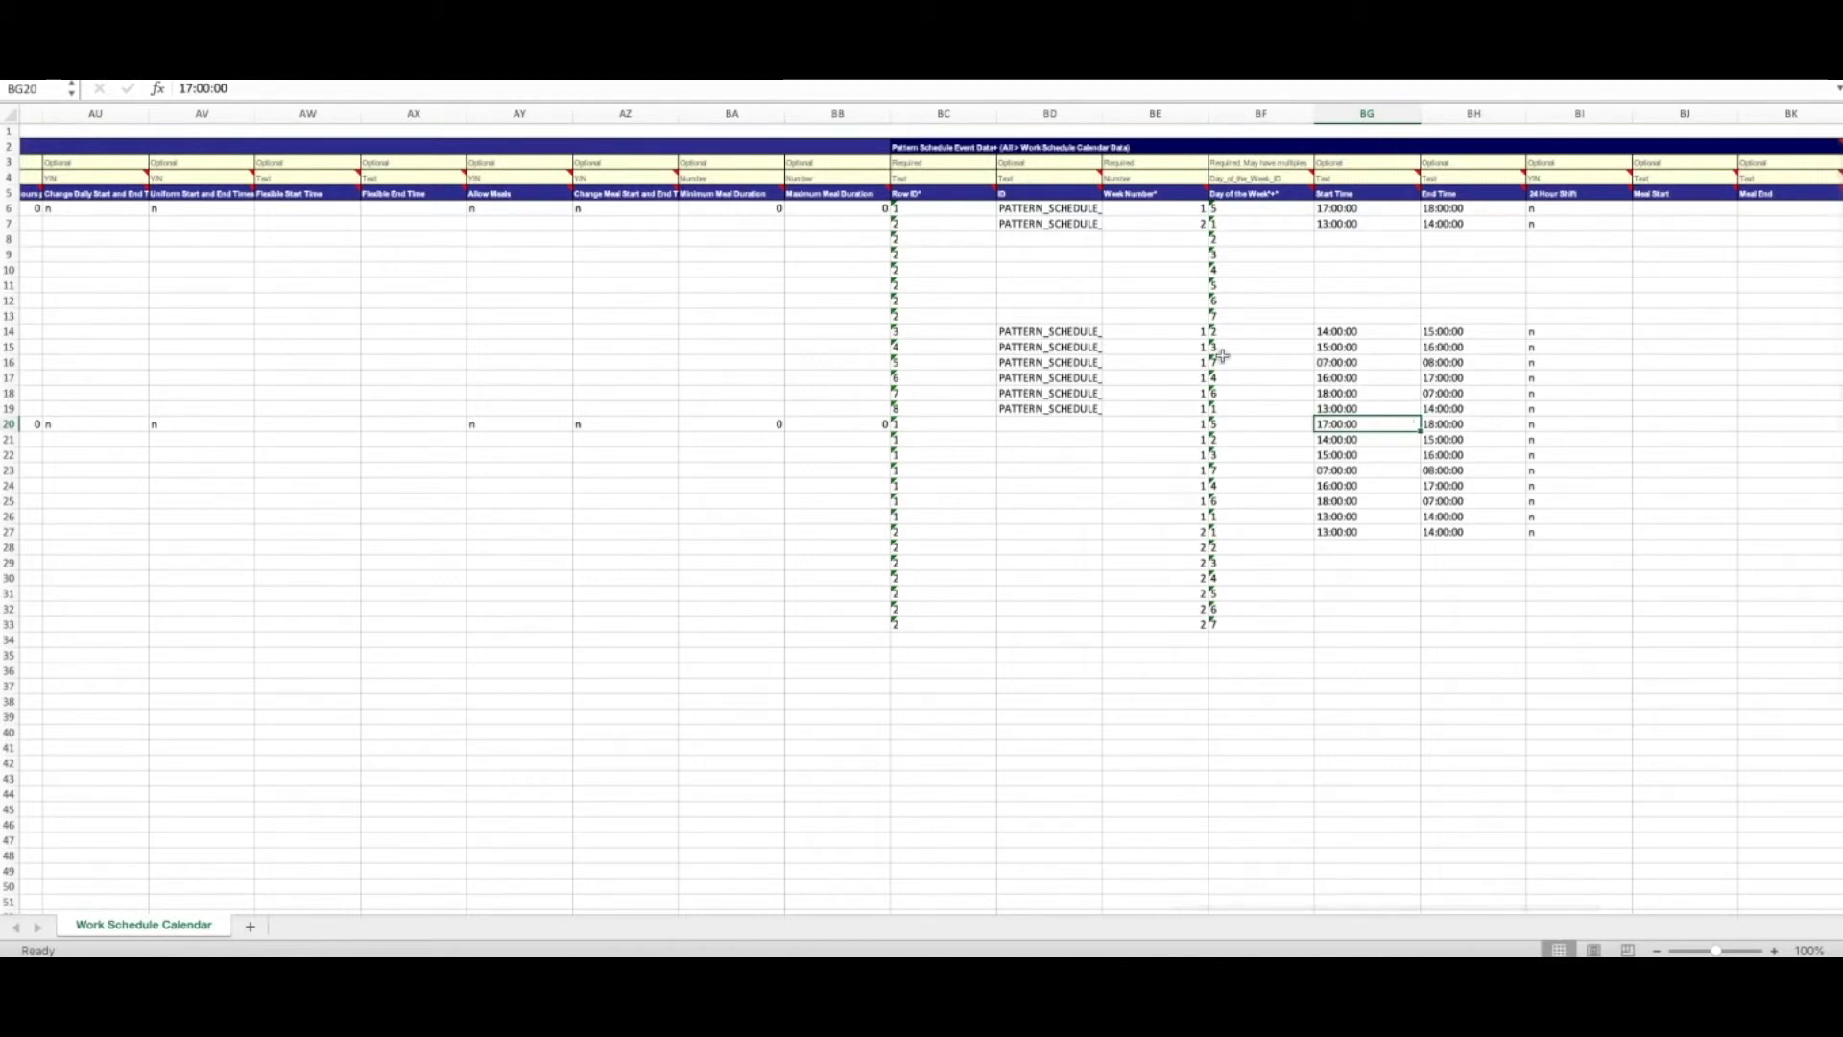
pyautogui.click(852, 80)
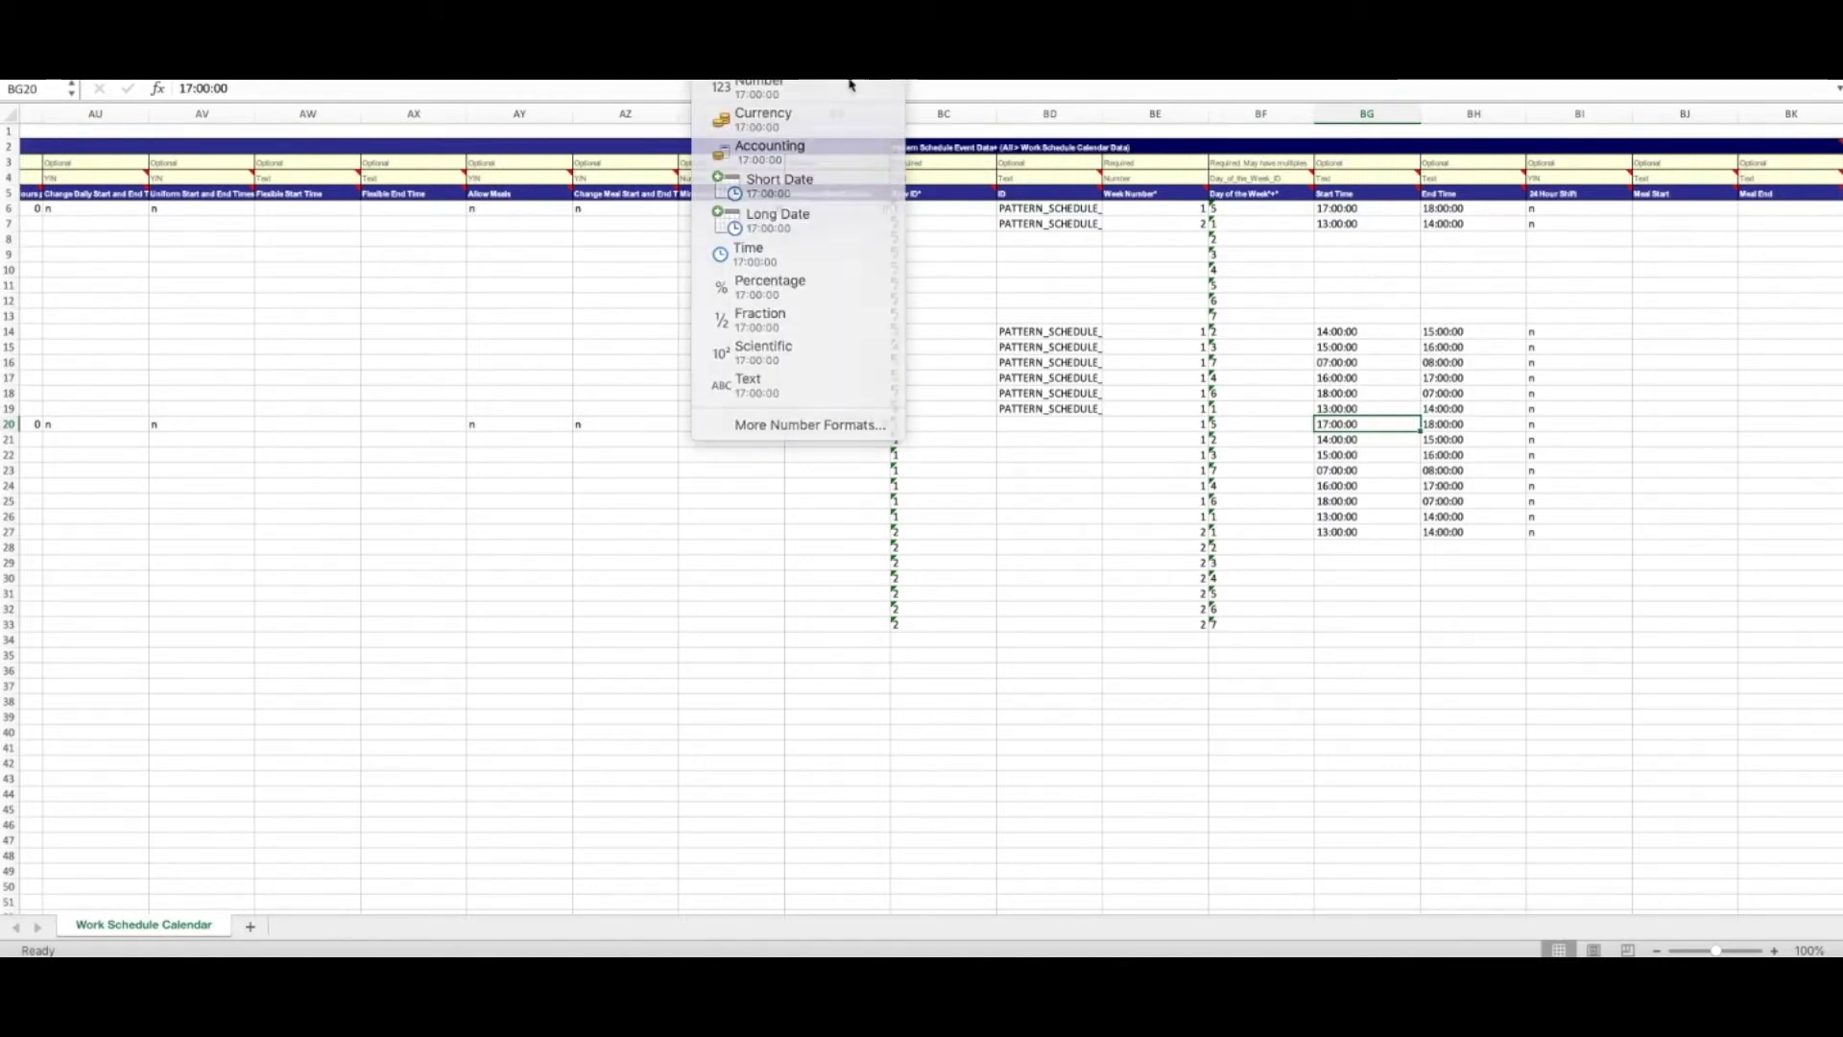
# Step: Enter 09:00 in BG20, fill it down to BG33, and enter 13:00 in BG27
pyautogui.click(1236, 348)
pyautogui.write('09:00')
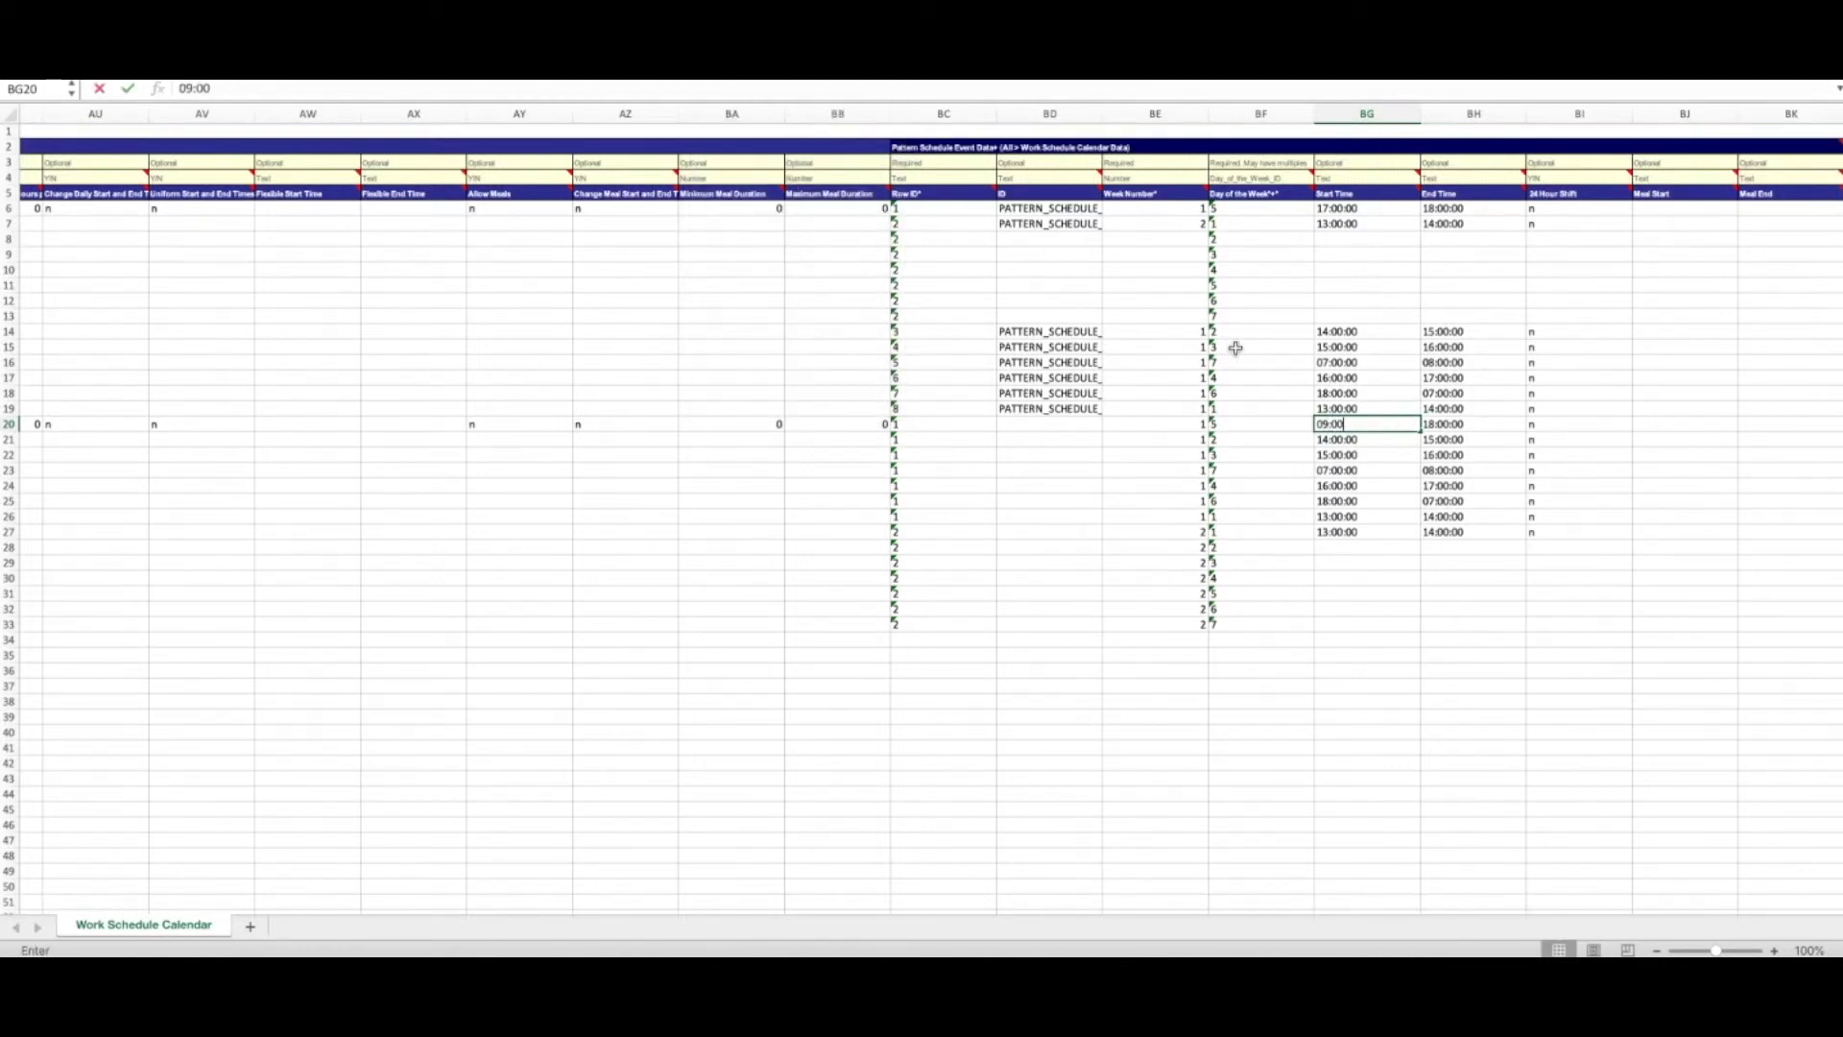
pyautogui.press('Return')
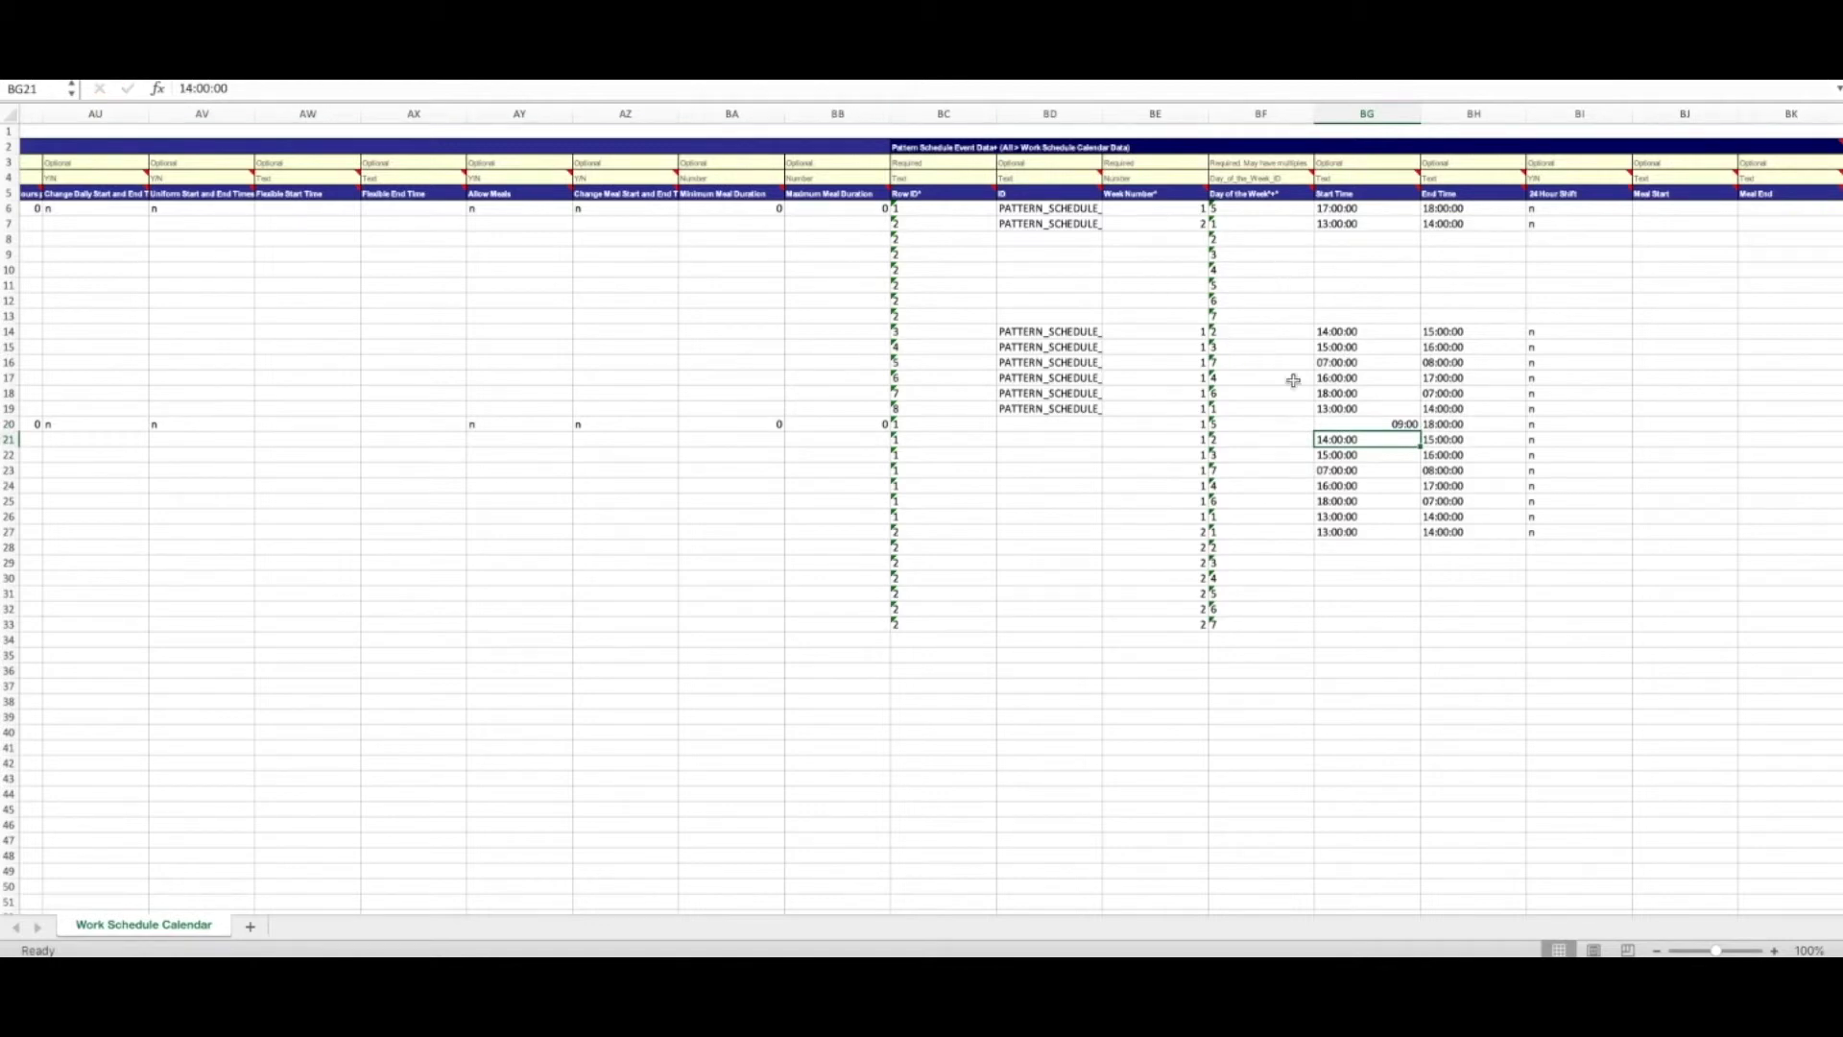
pyautogui.moveTo(1343, 419); pyautogui.dragTo(1343, 624)
pyautogui.hotkey('ctrl', 'd')
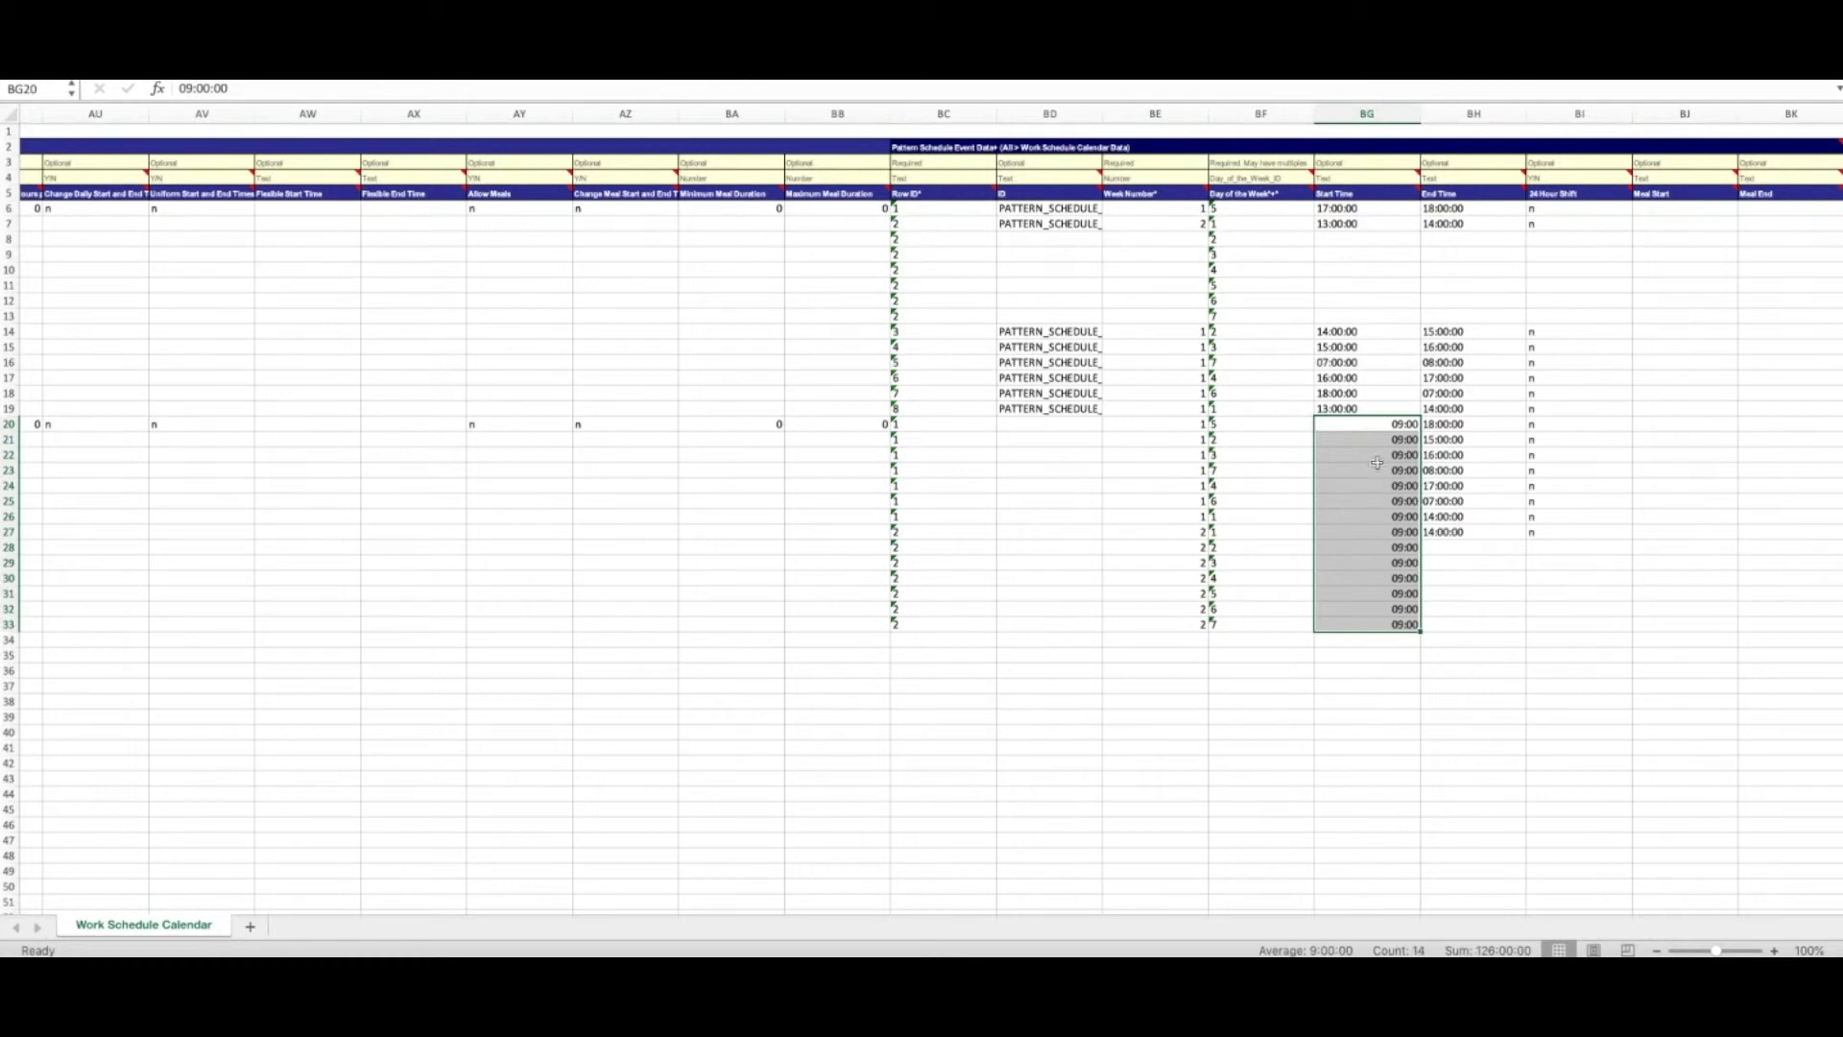
pyautogui.click(1384, 531)
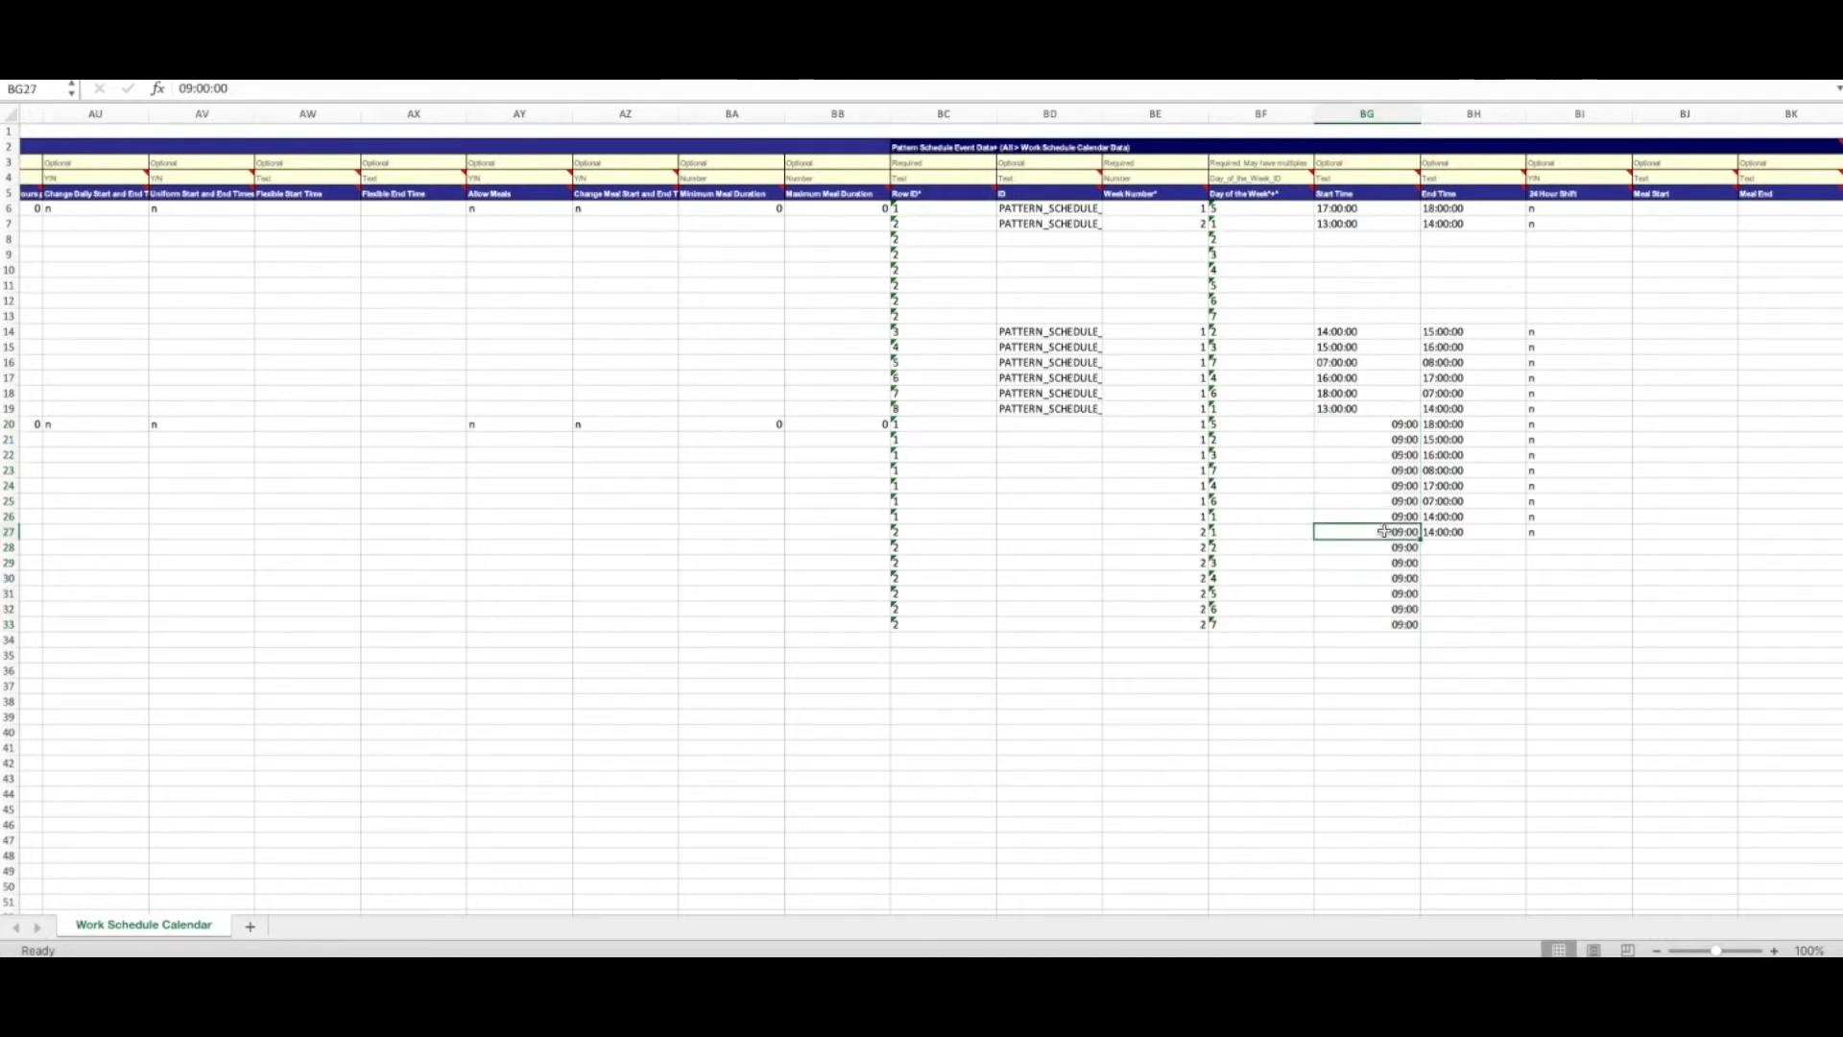
pyautogui.write('13:')
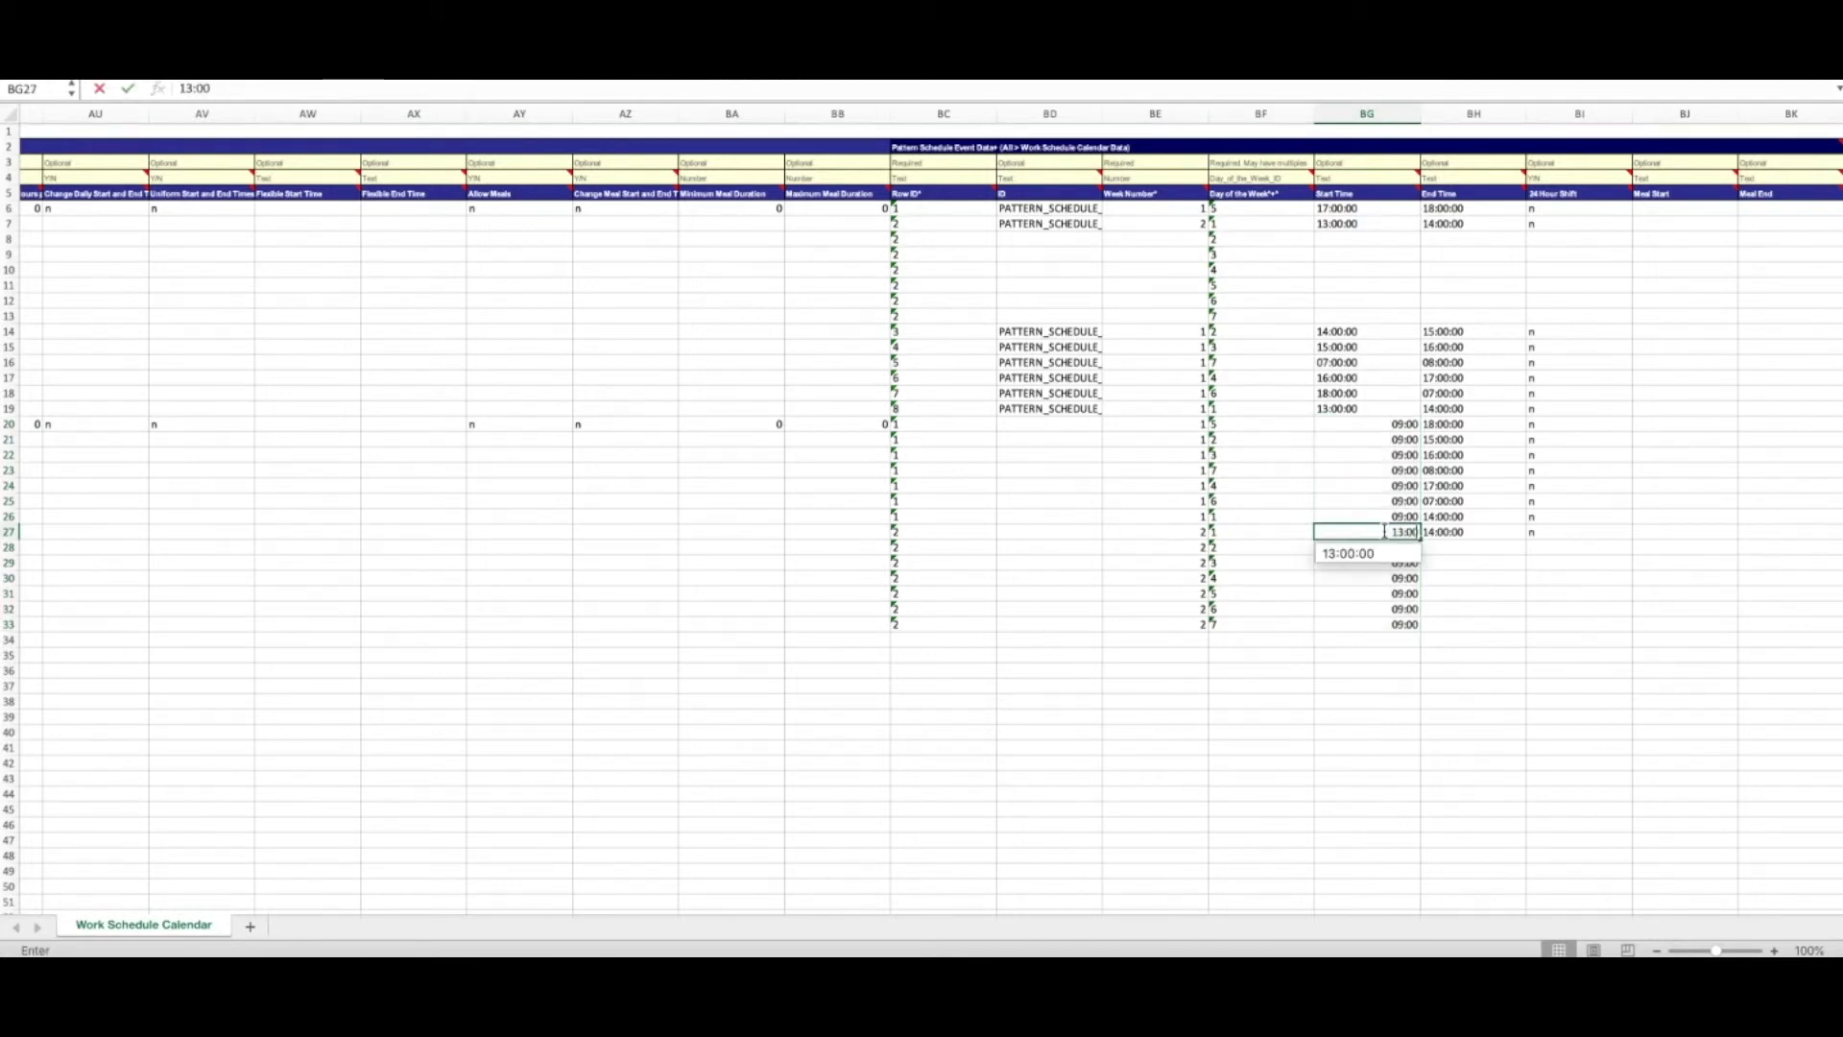
pyautogui.write('00')
pyautogui.press('Return')
# Step: Try the General number format on the BG27 and BG20 start times and re-enter 09:00 in BG20
pyautogui.click(1384, 531)
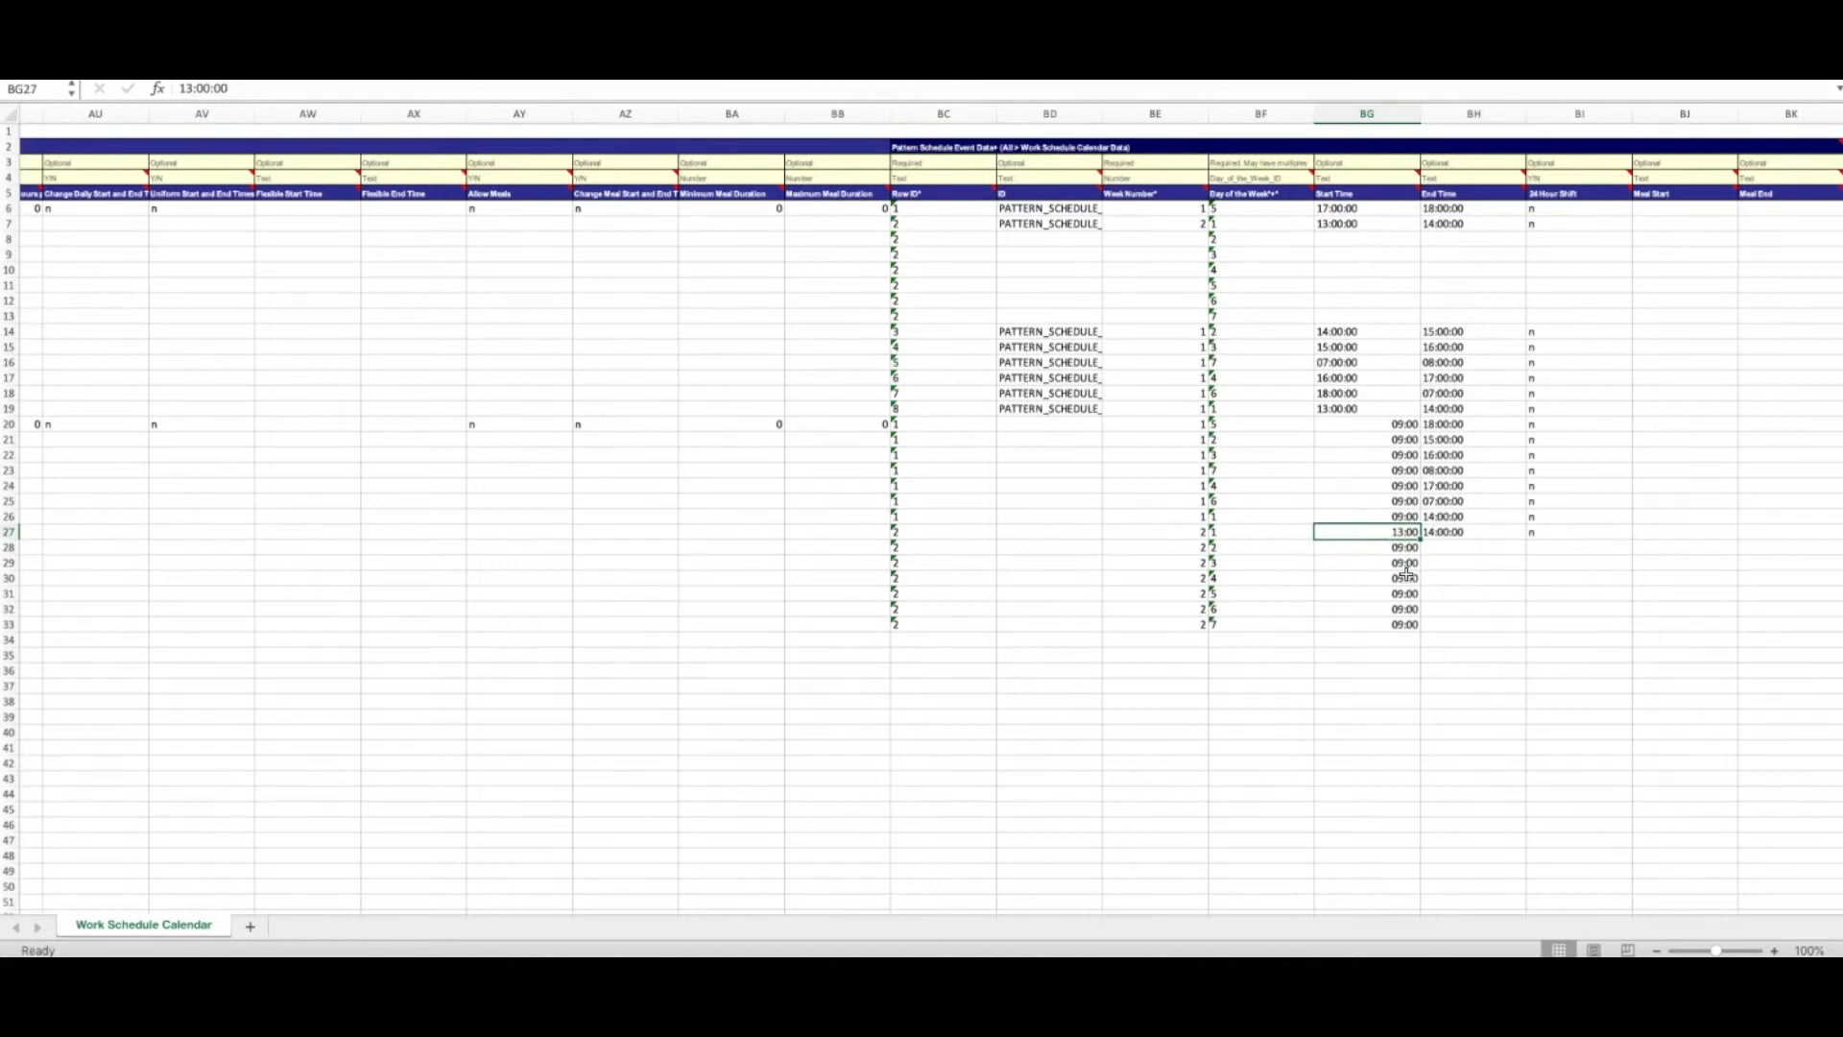
pyautogui.rightClick(894, 193)
pyautogui.click(746, 355)
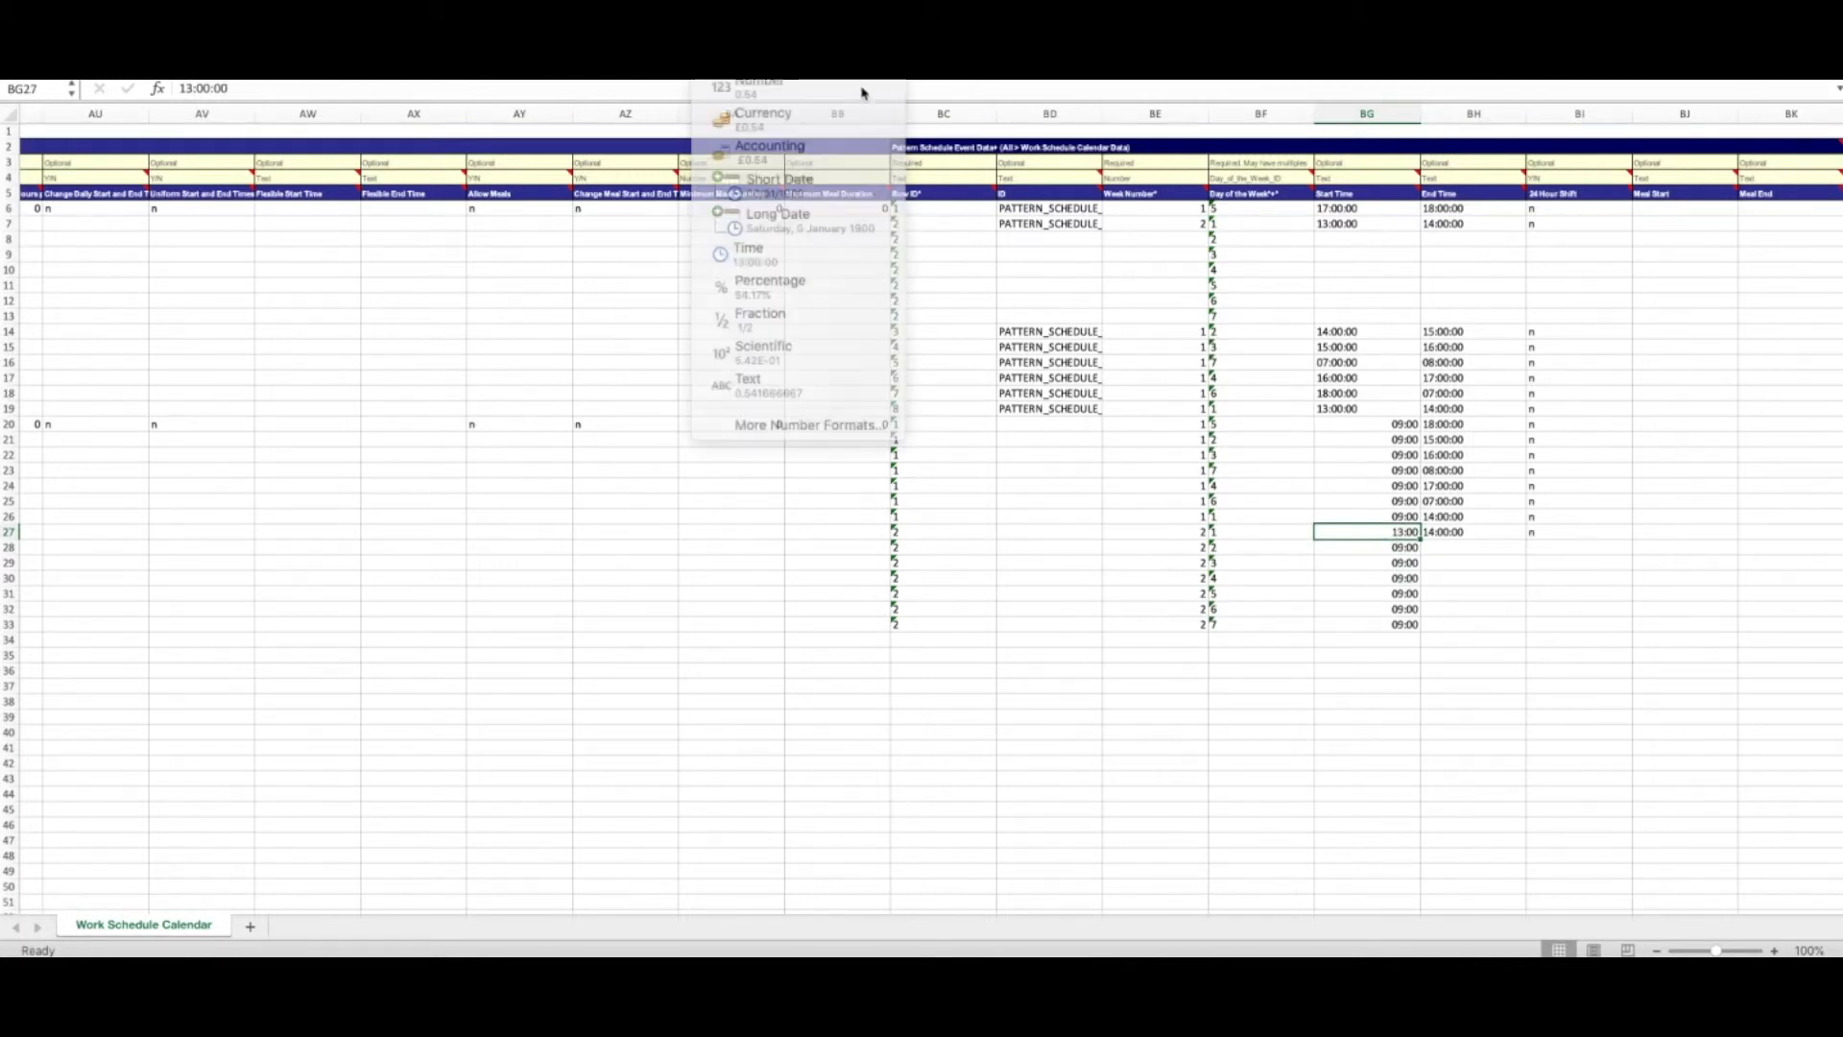
pyautogui.click(1405, 516)
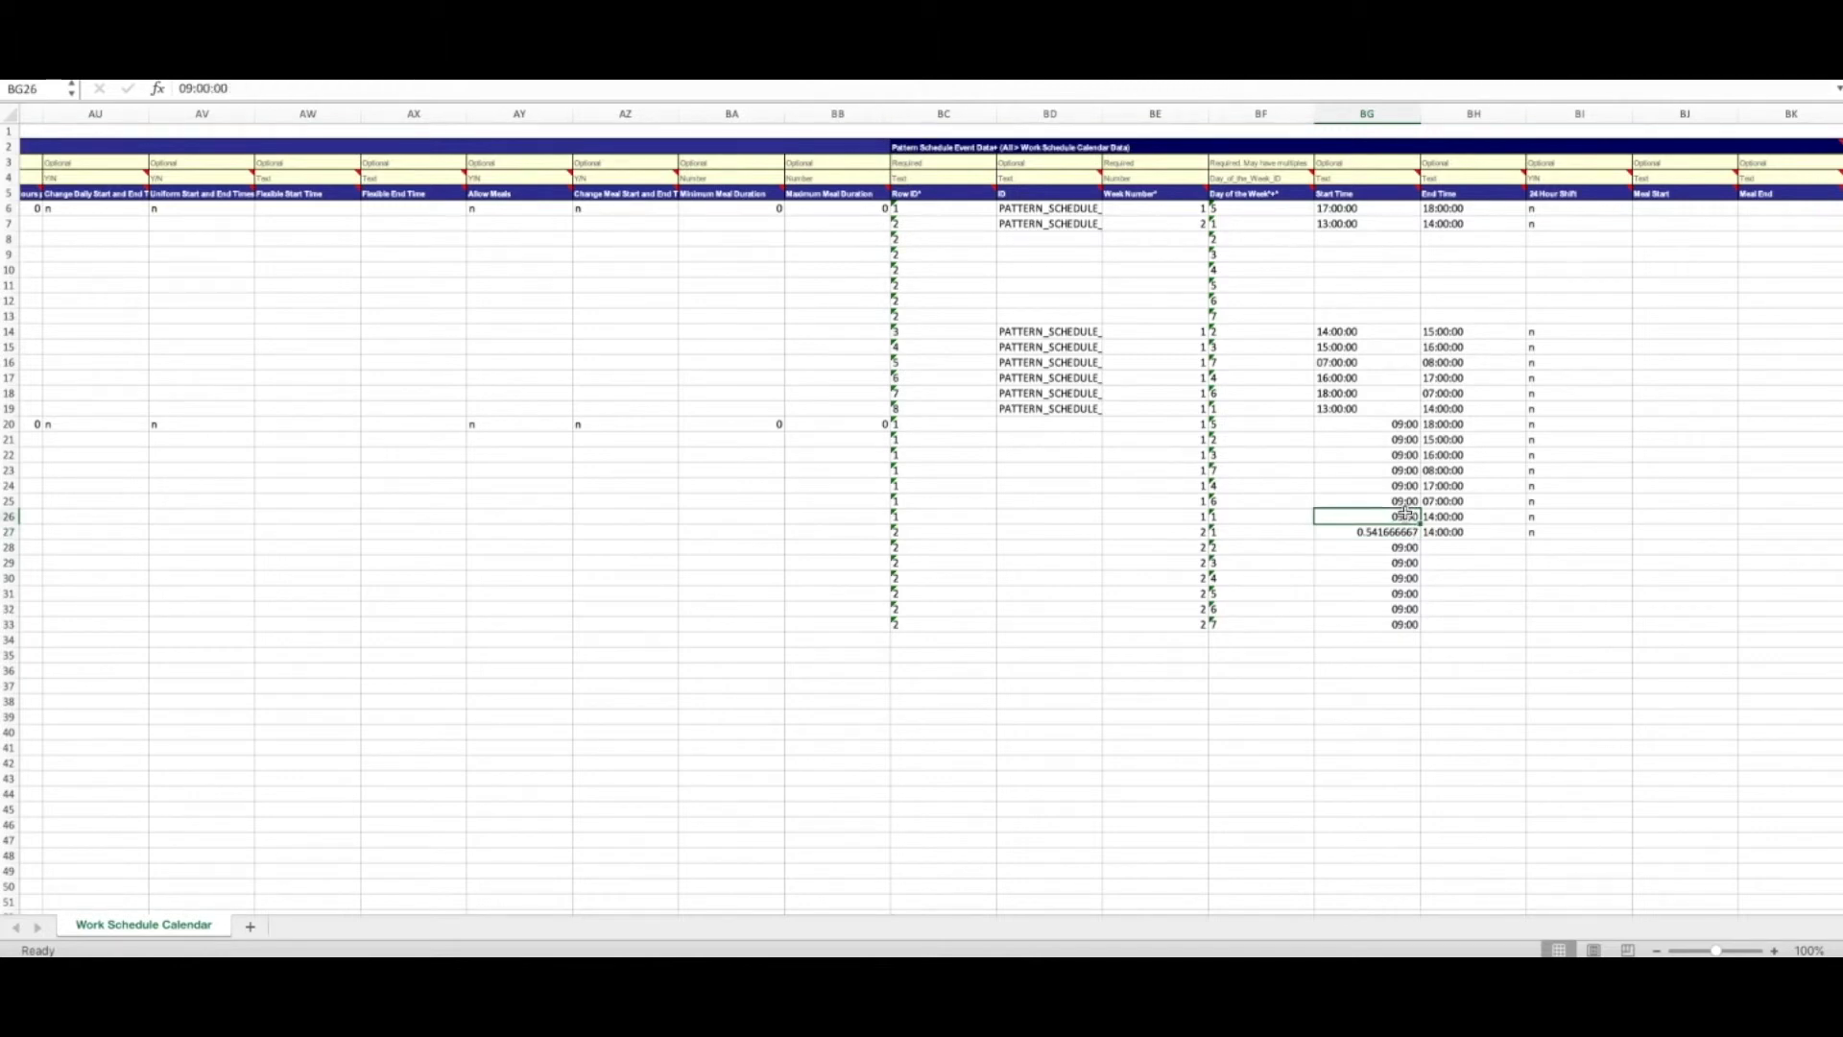
pyautogui.click(1402, 451)
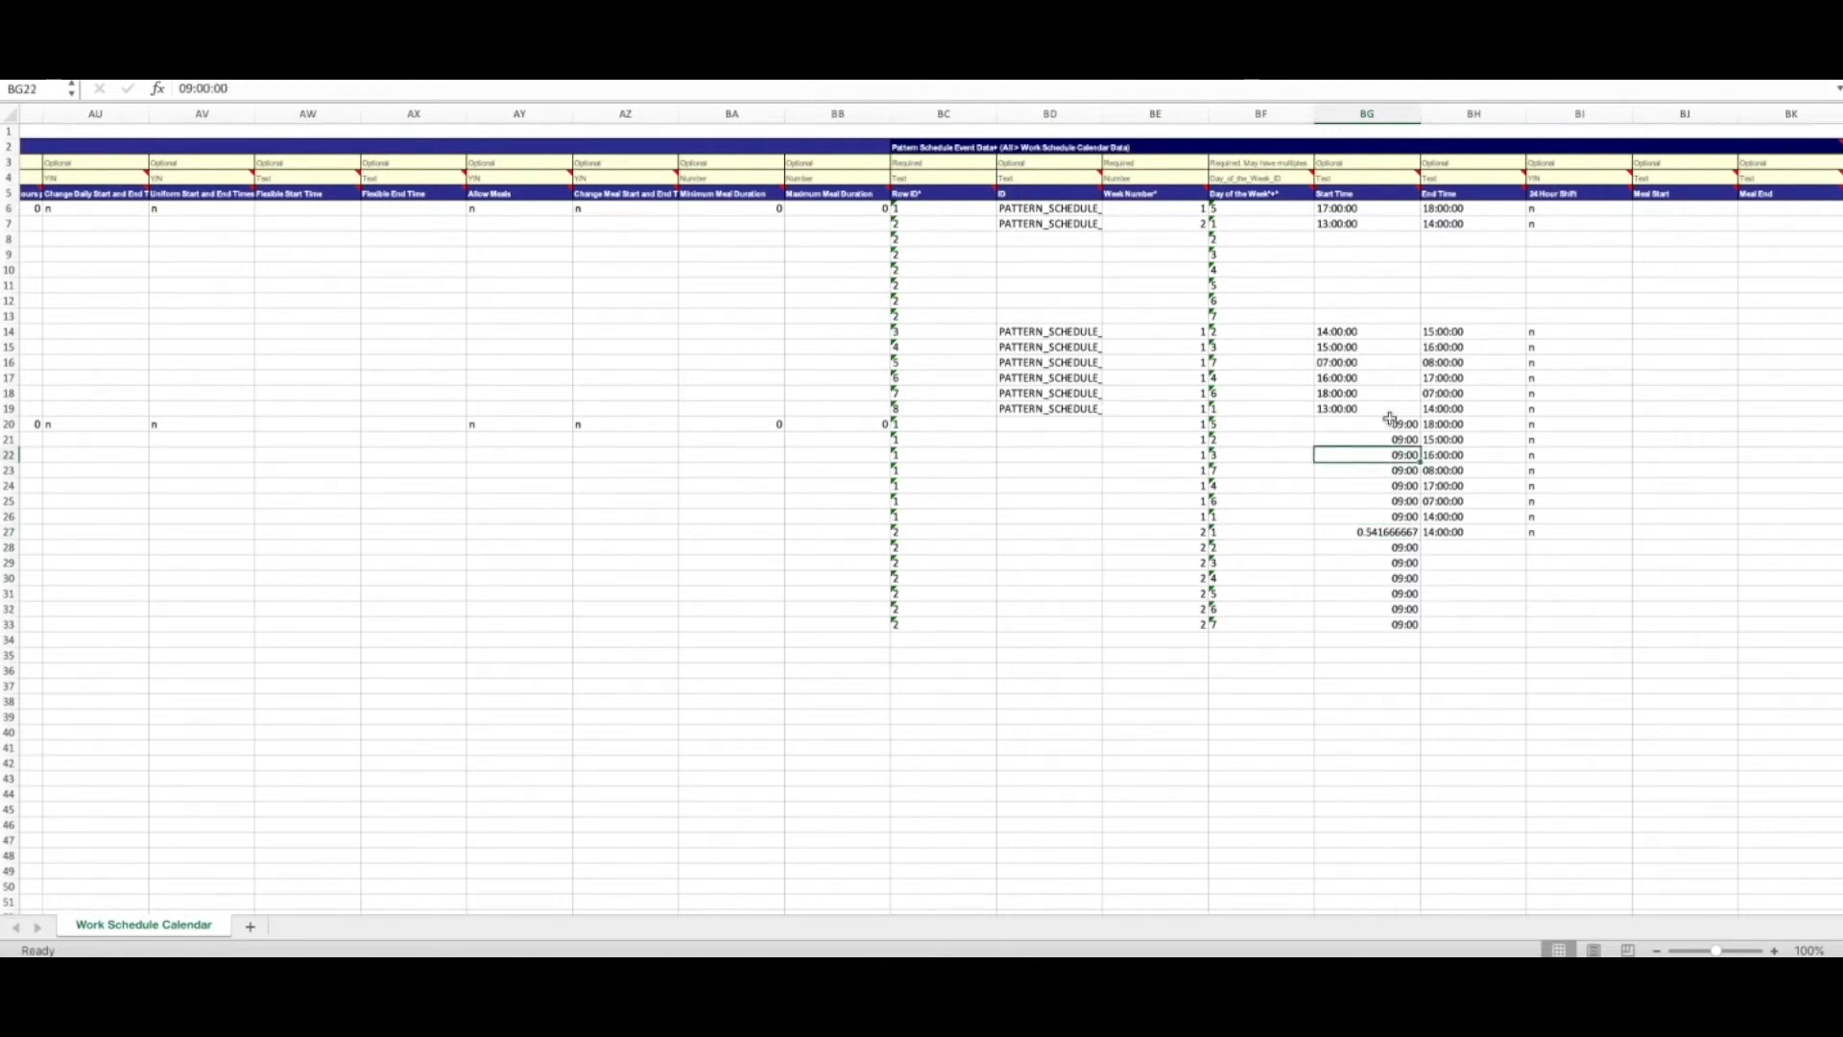
pyautogui.click(1390, 420)
pyautogui.click(845, 20)
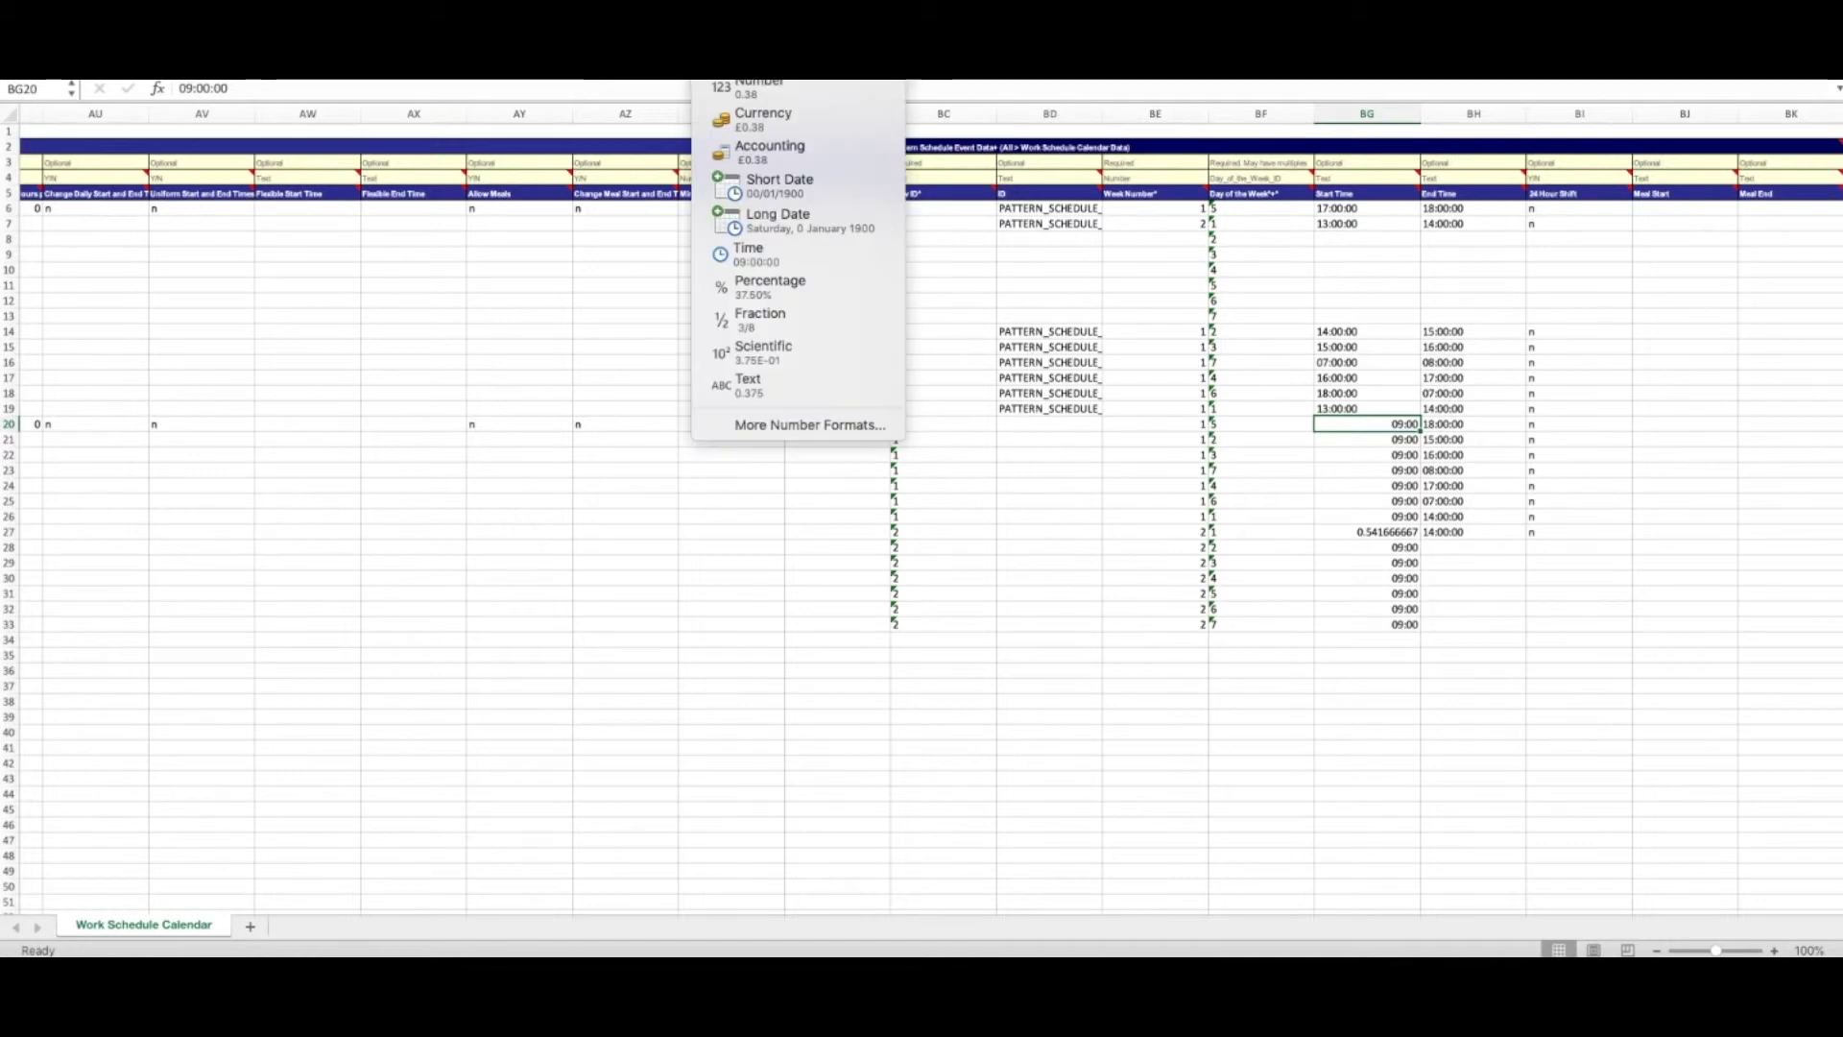
pyautogui.click(749, 43)
pyautogui.write('09')
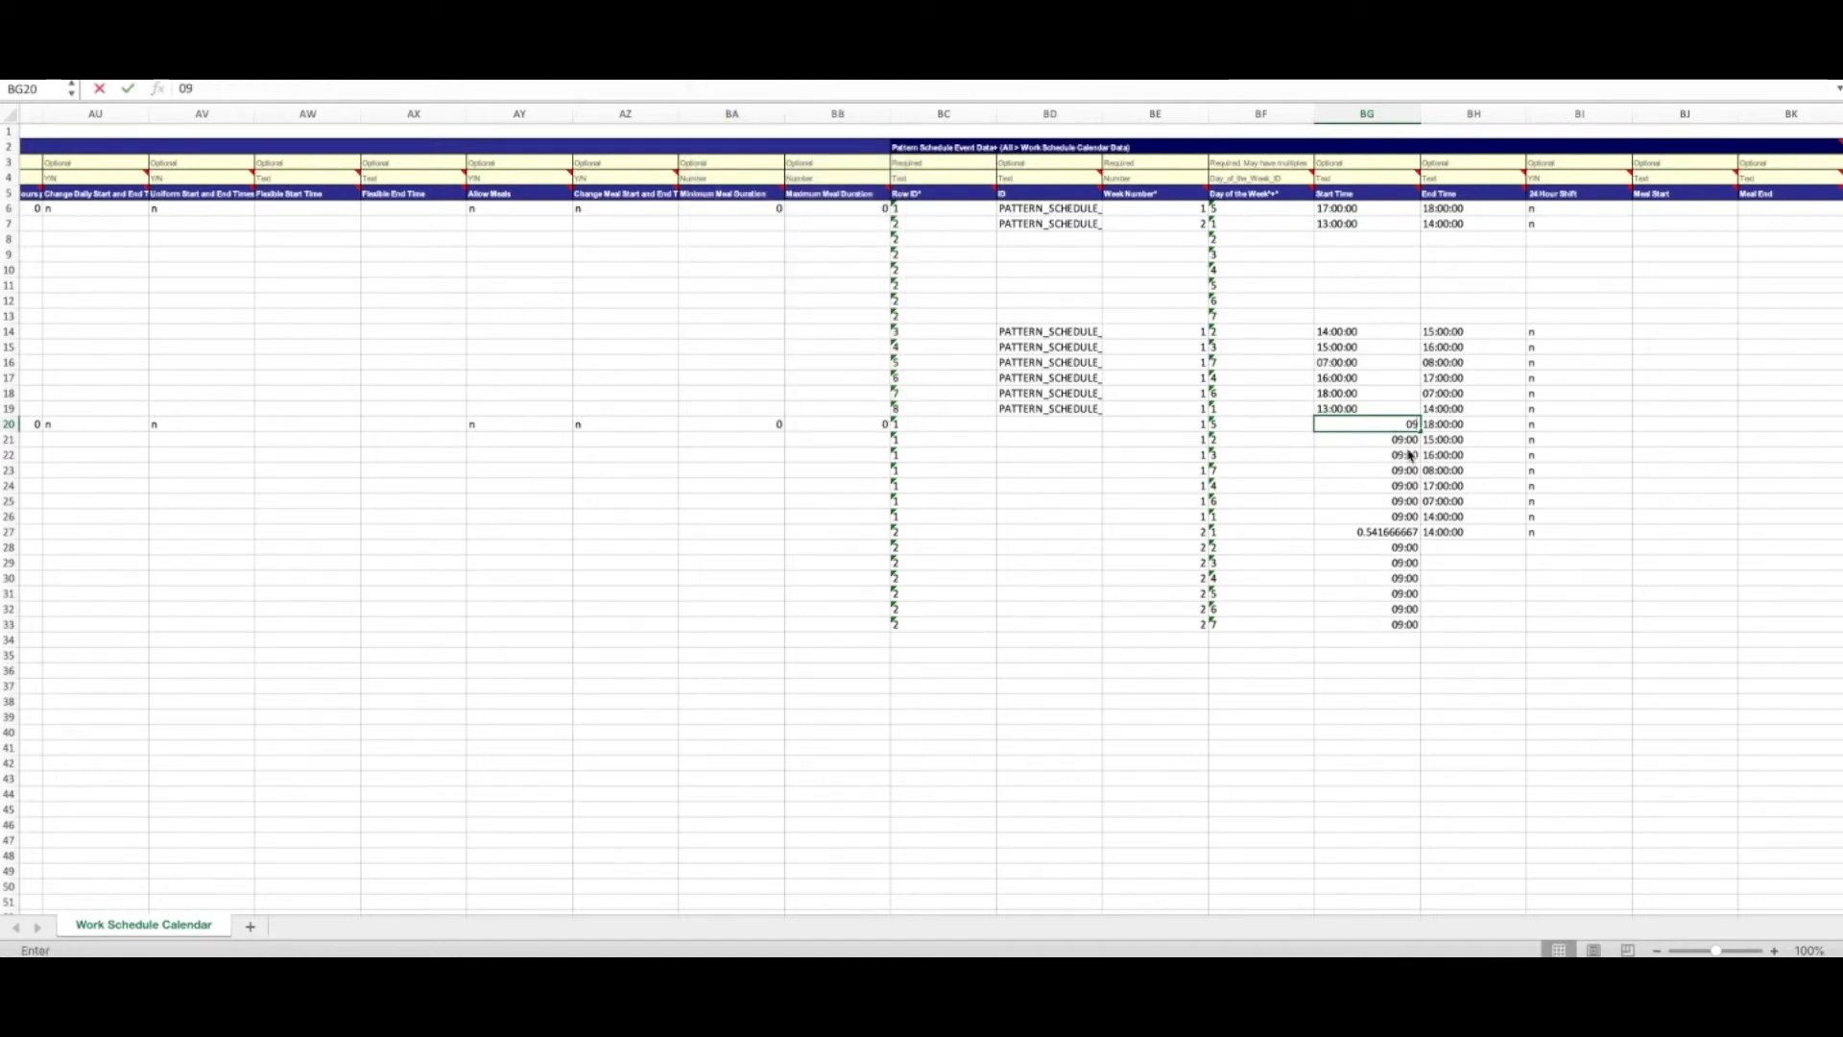
pyautogui.write(':00')
pyautogui.press('Return')
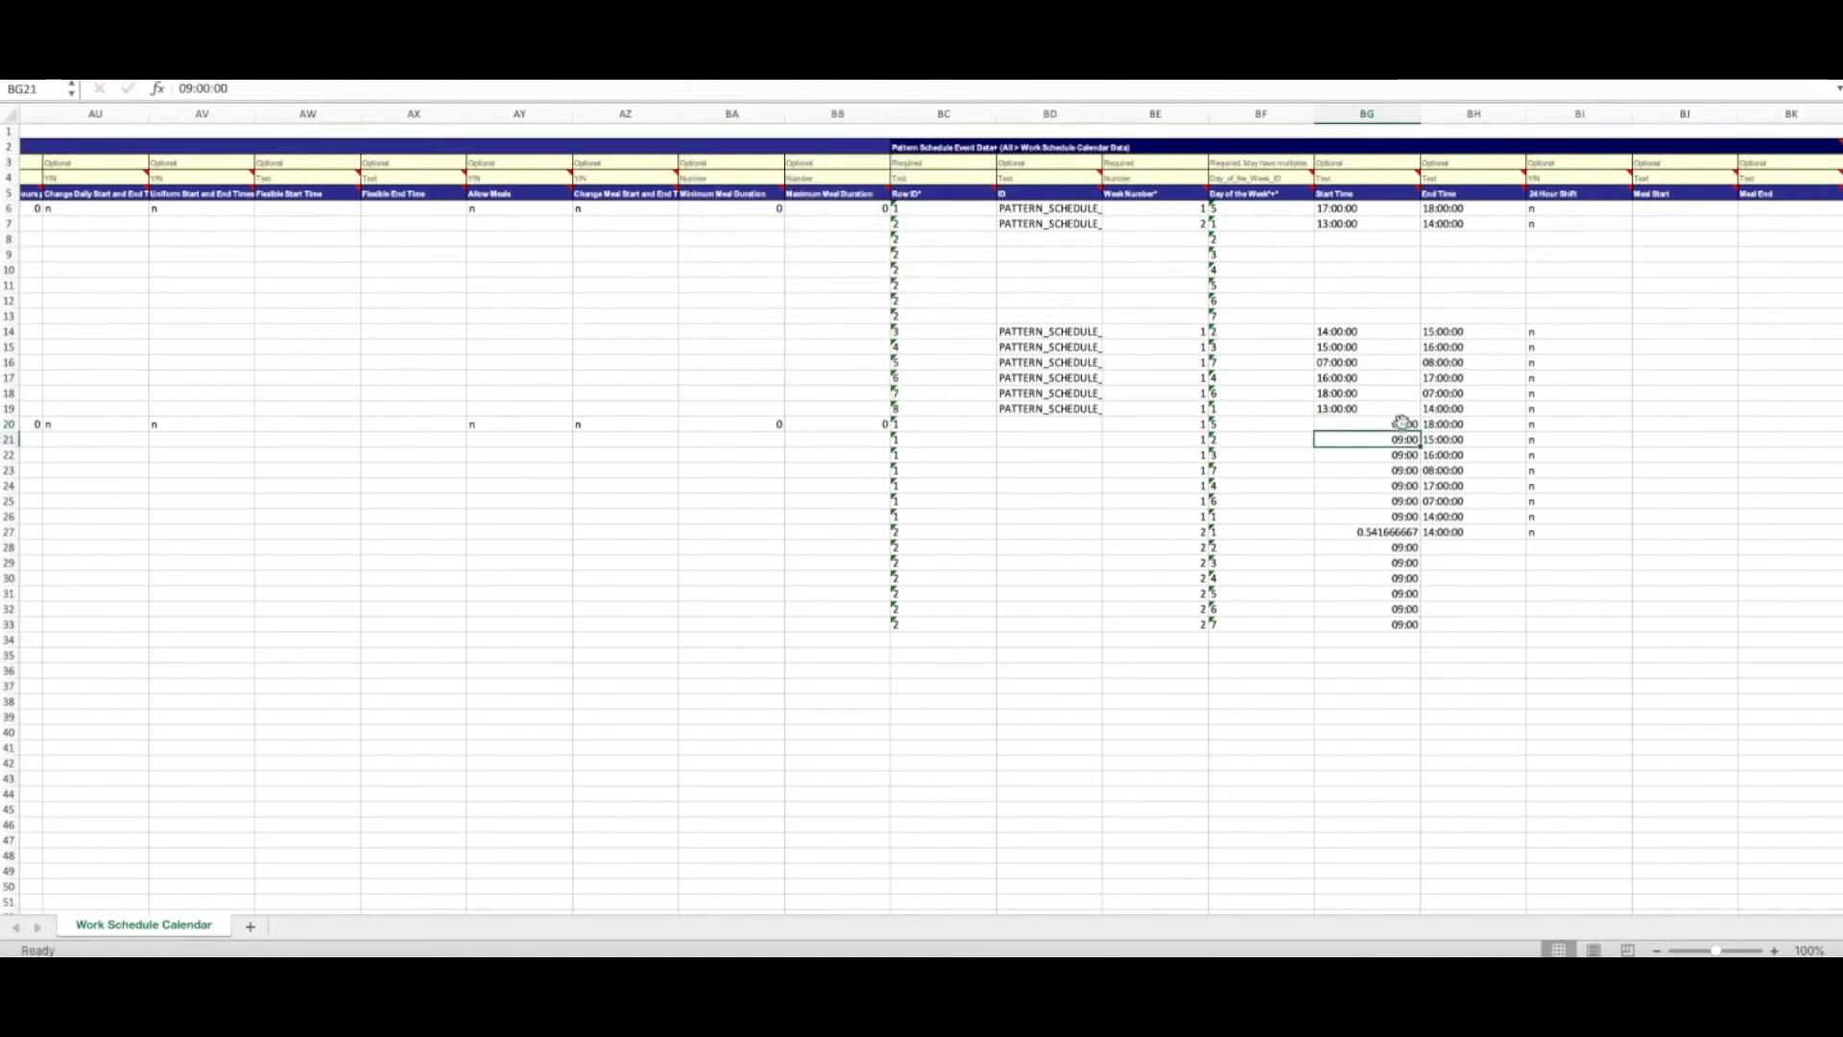
pyautogui.moveTo(1401, 423); pyautogui.dragTo(1411, 625)
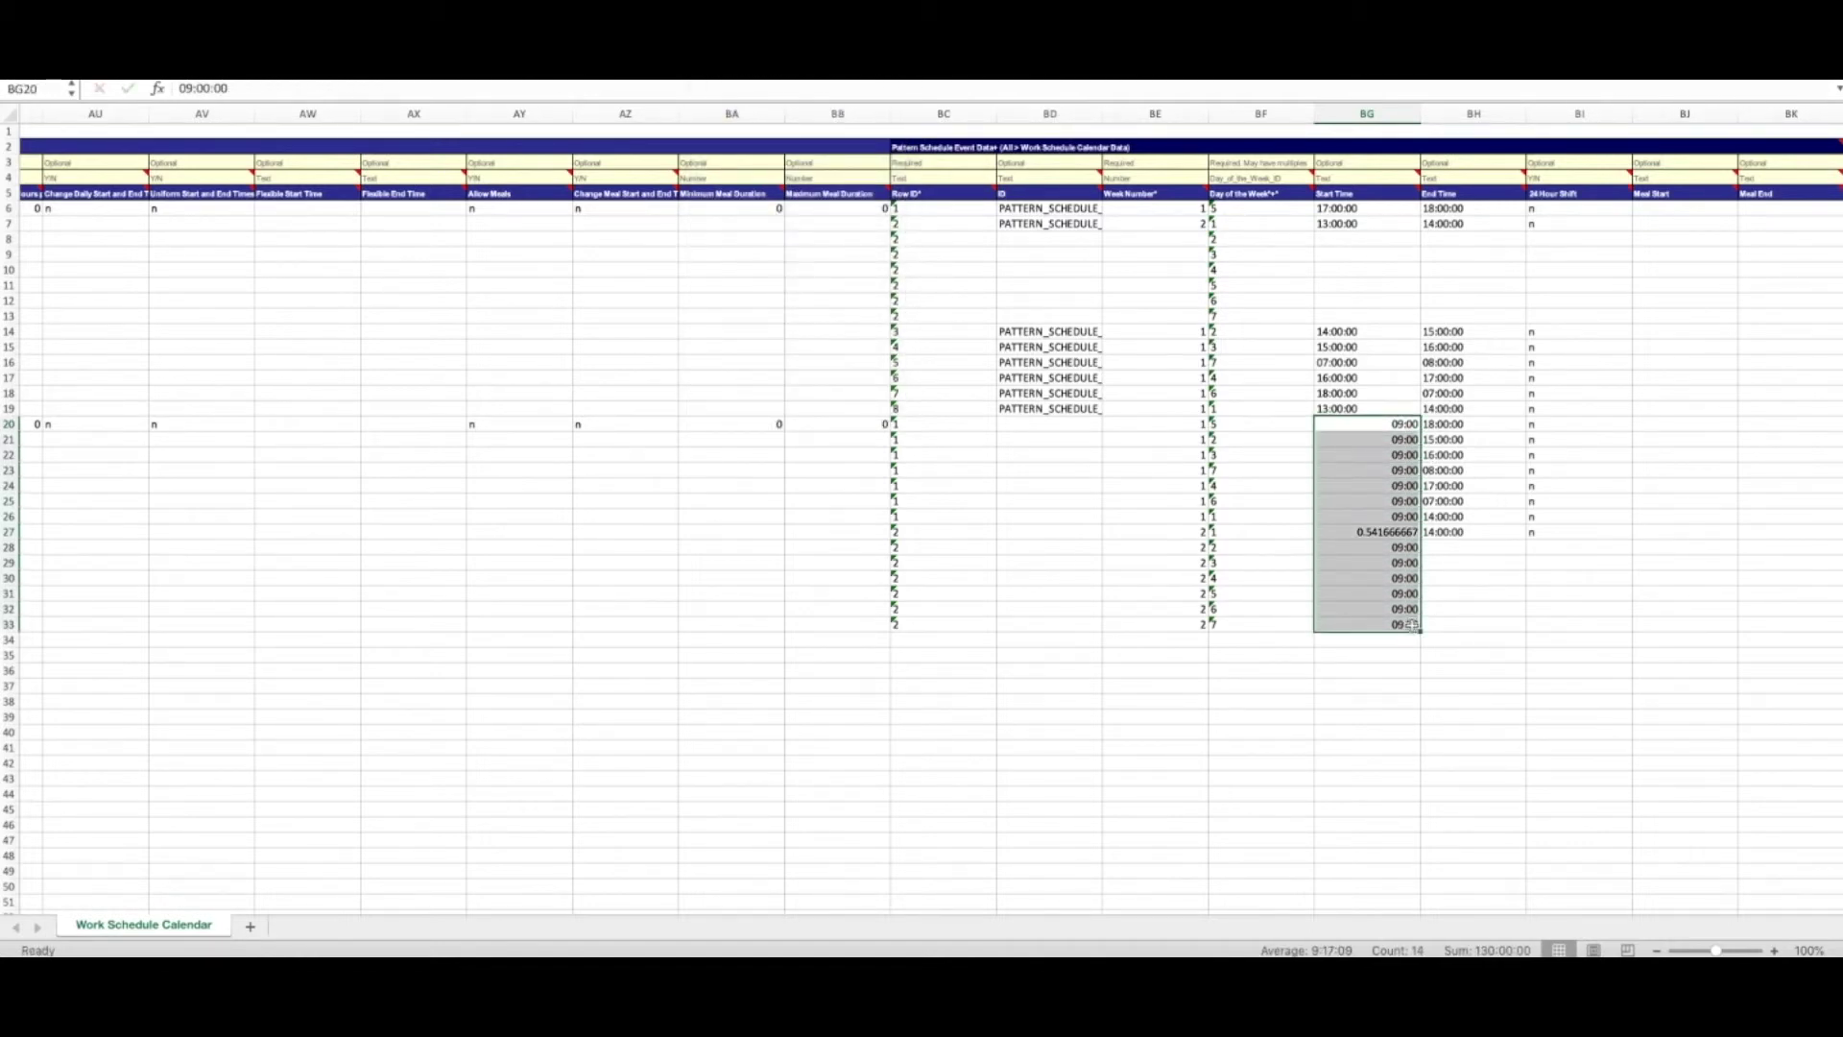
pyautogui.click(1379, 423)
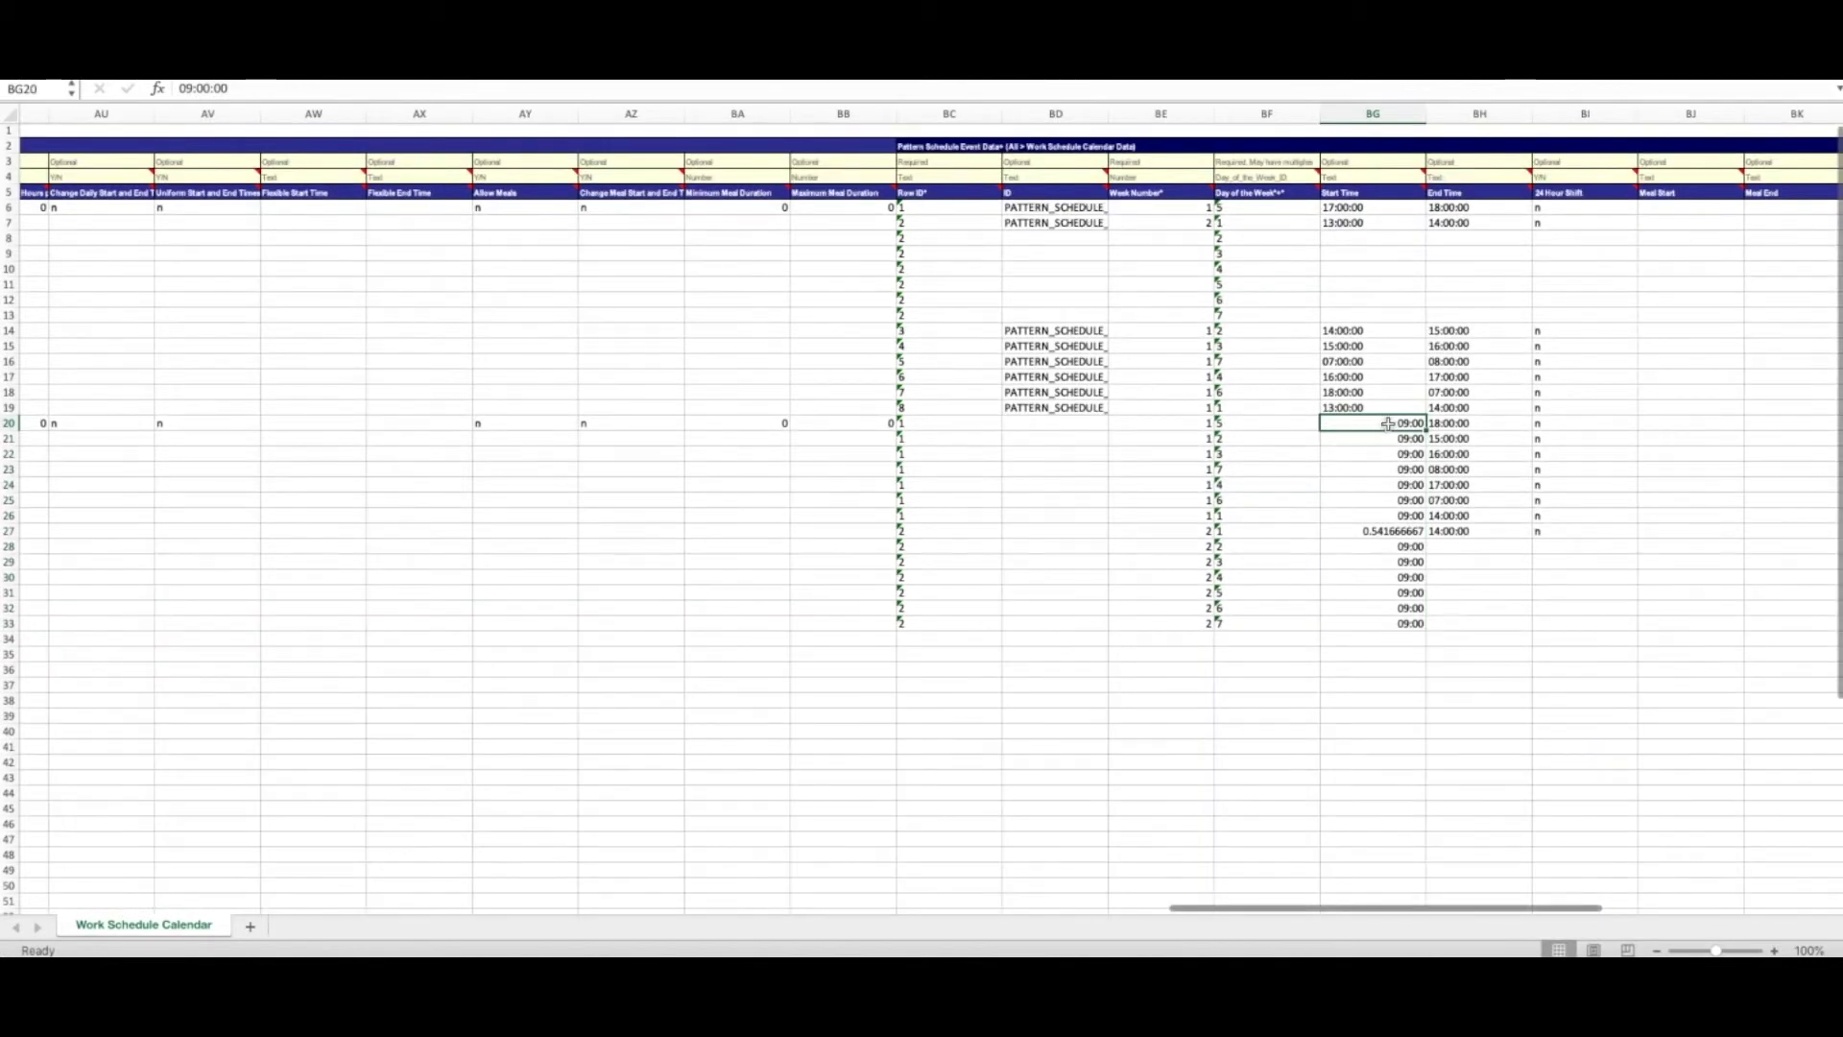
pyautogui.click(787, 39)
# Step: Format BG20 as Text and re-enter 09:00 so it no longer shows 0.375
pyautogui.click(759, 60)
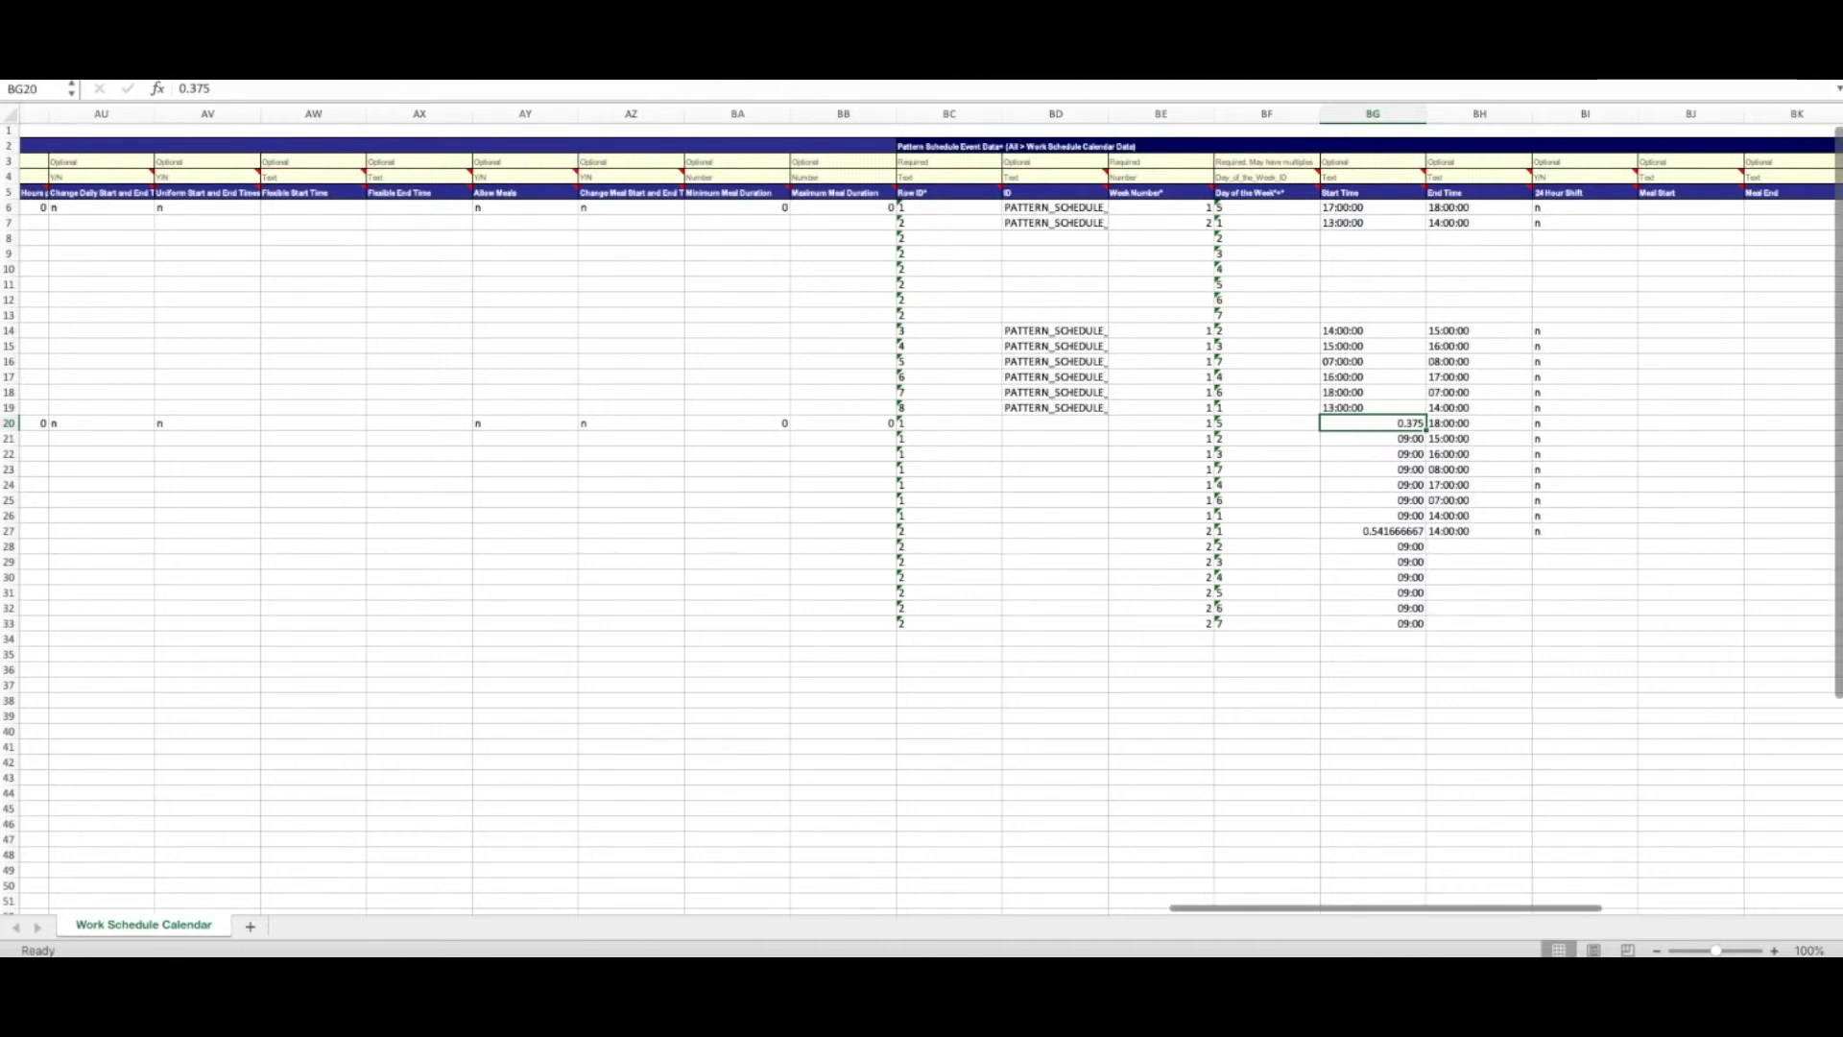
pyautogui.doubleClick(175, 91)
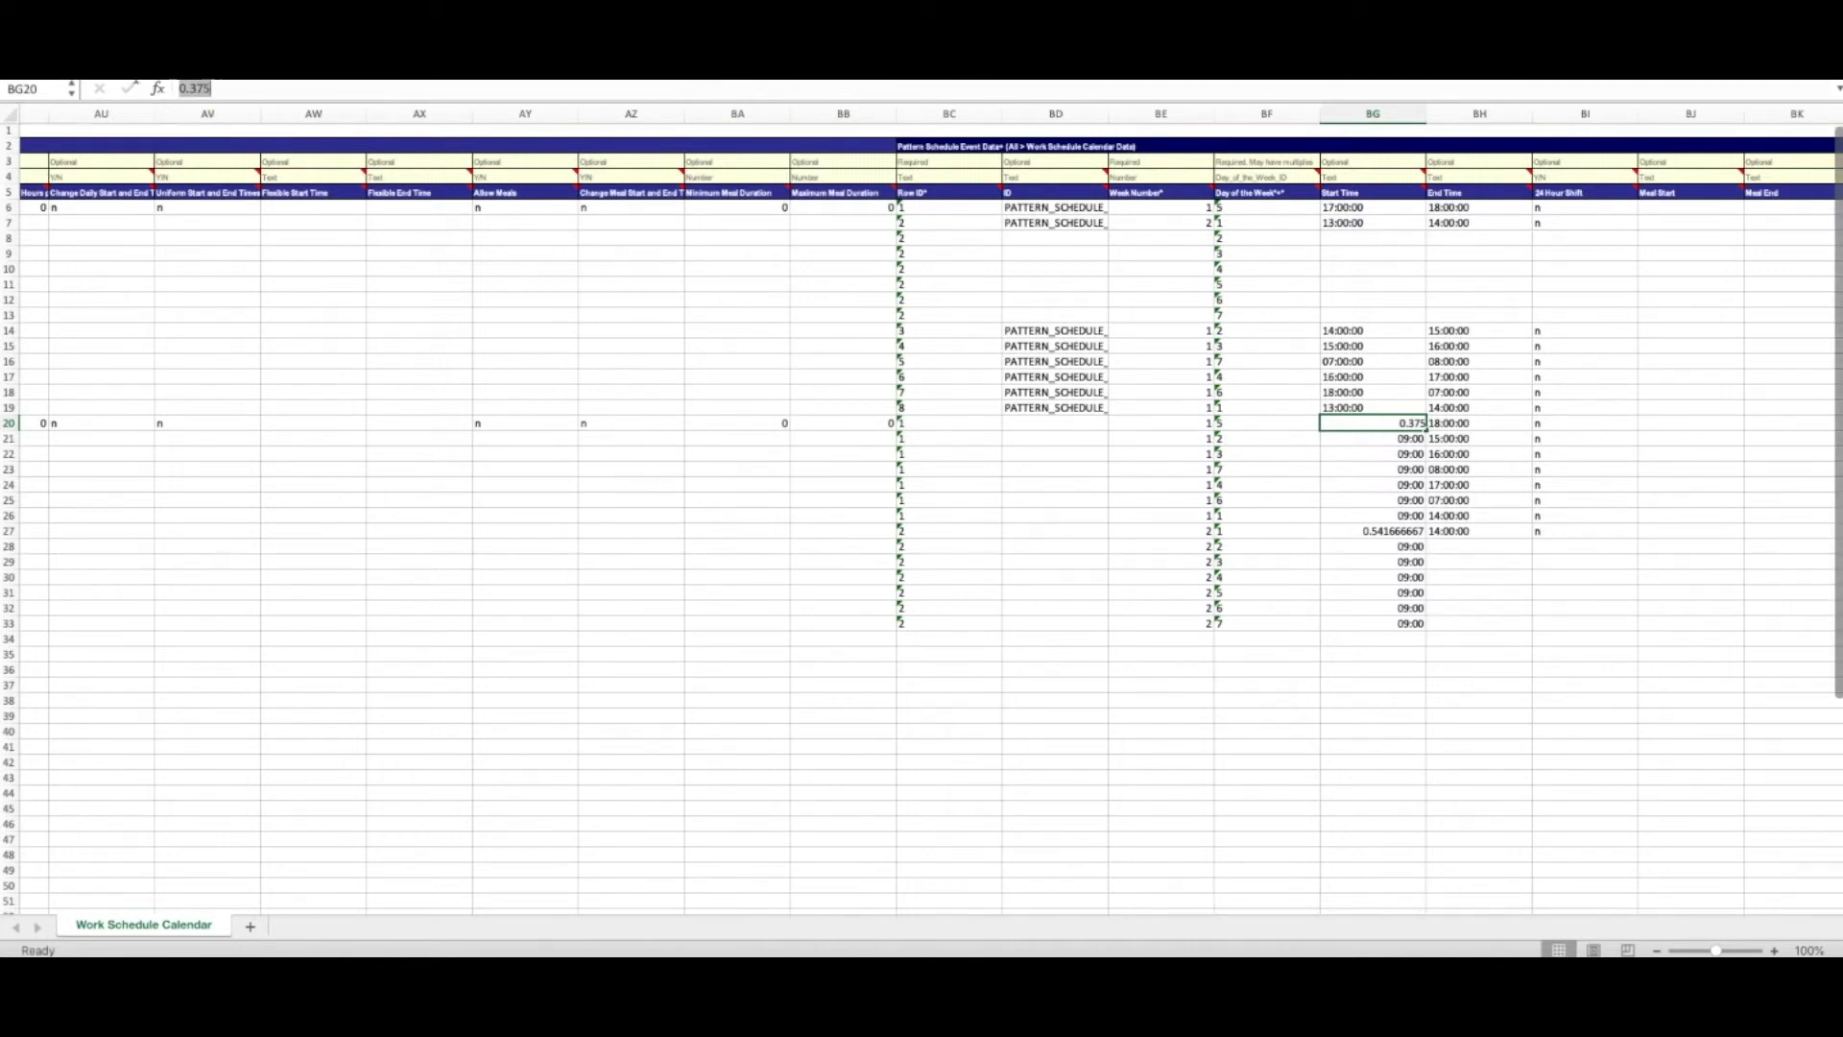
pyautogui.write('09:00')
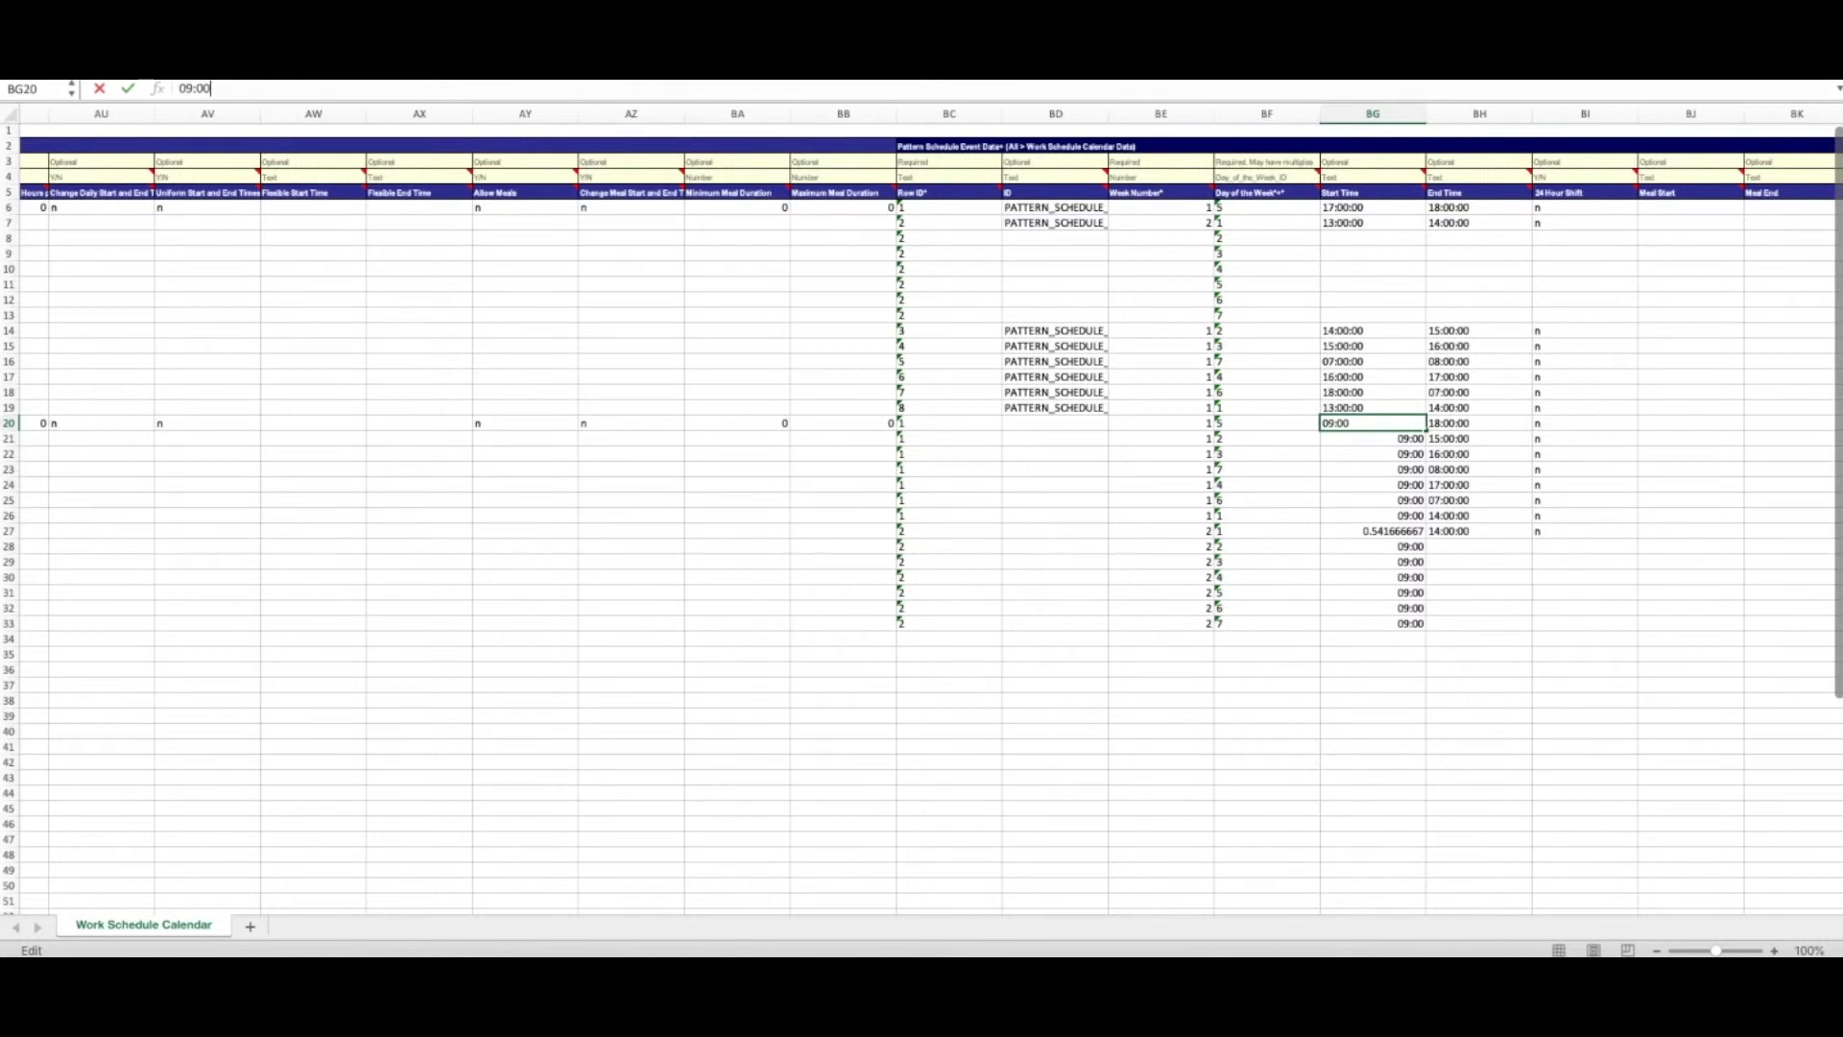
pyautogui.press('Return')
pyautogui.click(1390, 424)
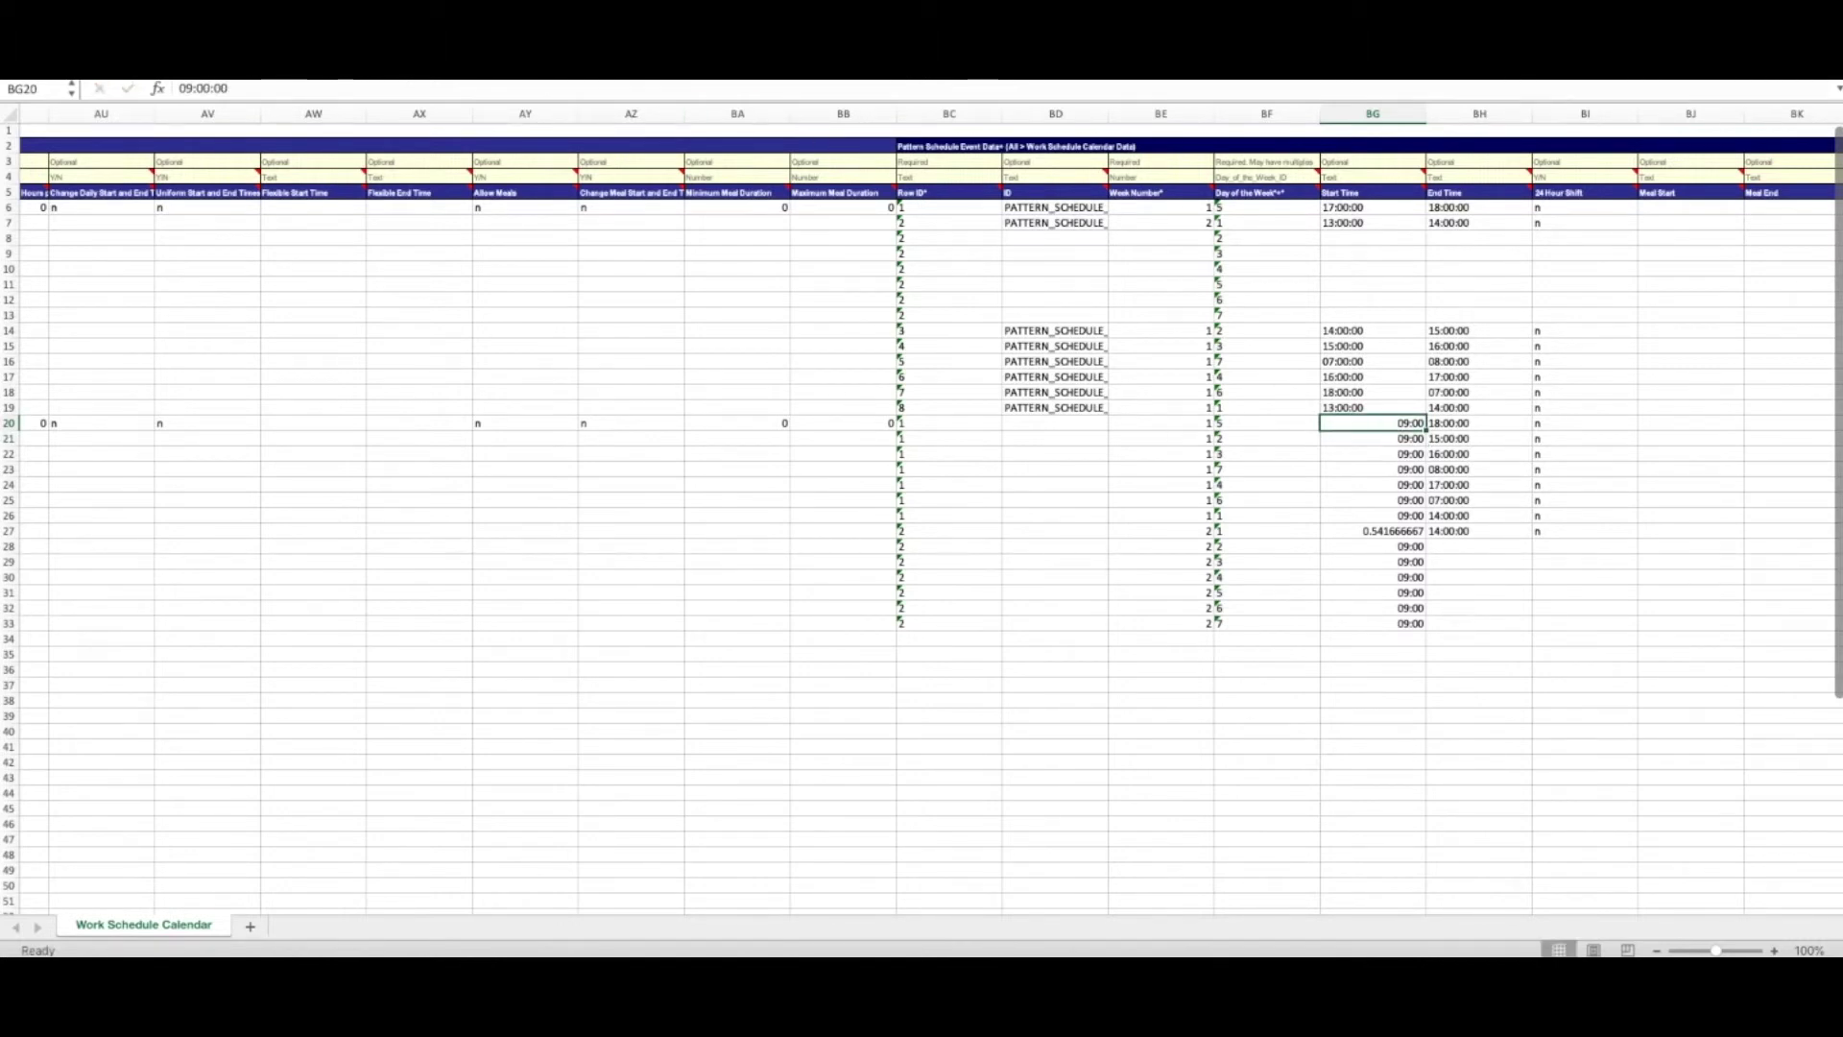
pyautogui.click(797, 58)
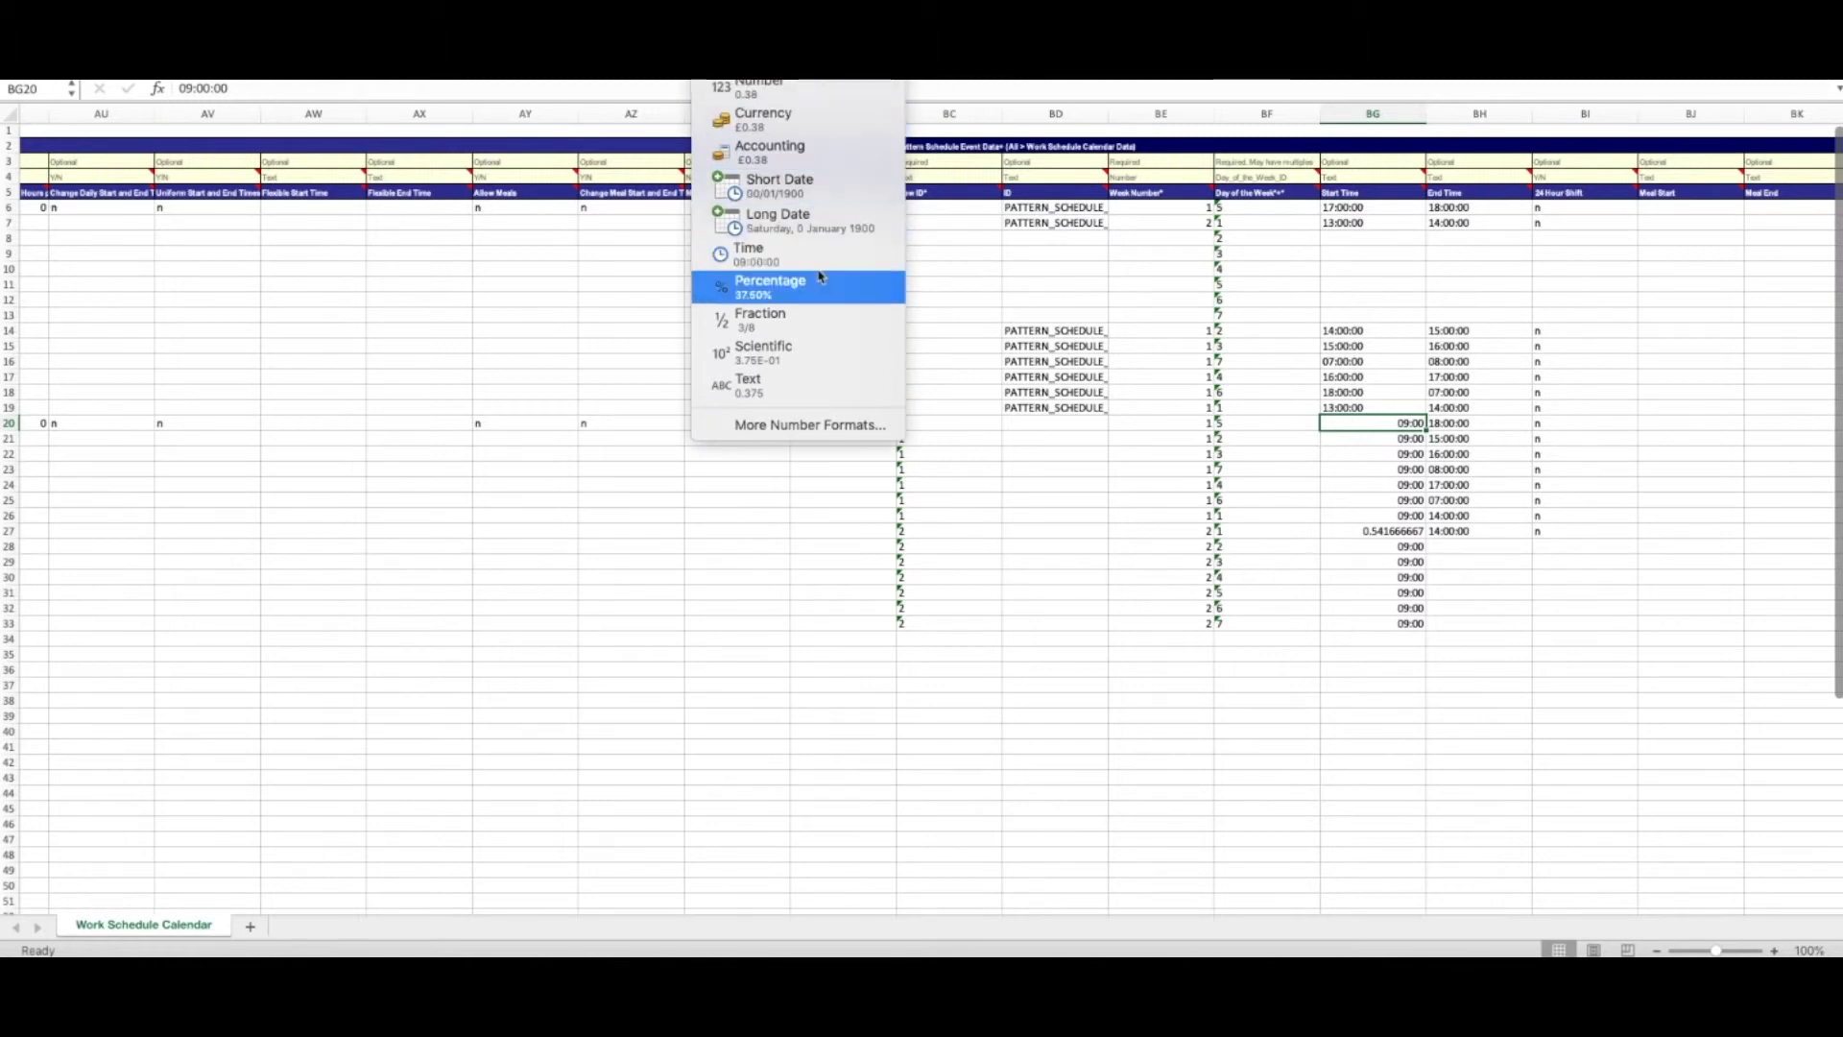
pyautogui.click(803, 382)
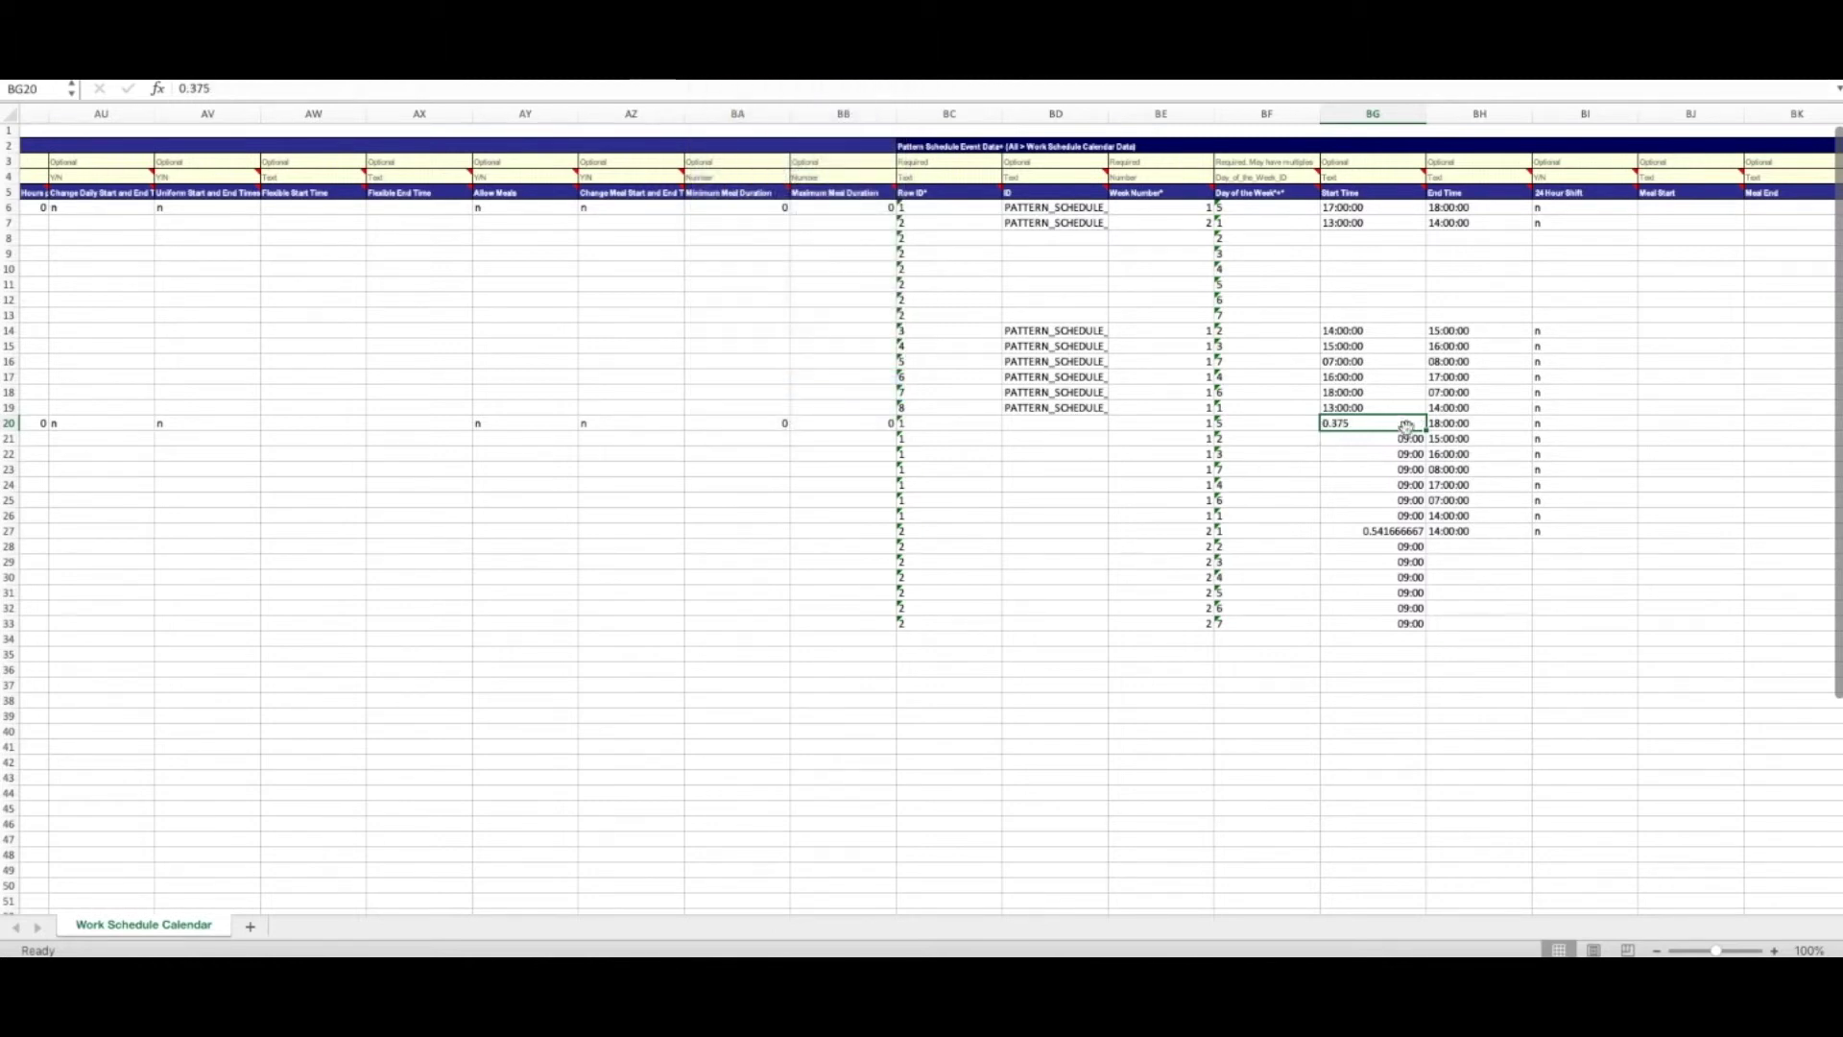
pyautogui.write('09:00')
pyautogui.press('Return')
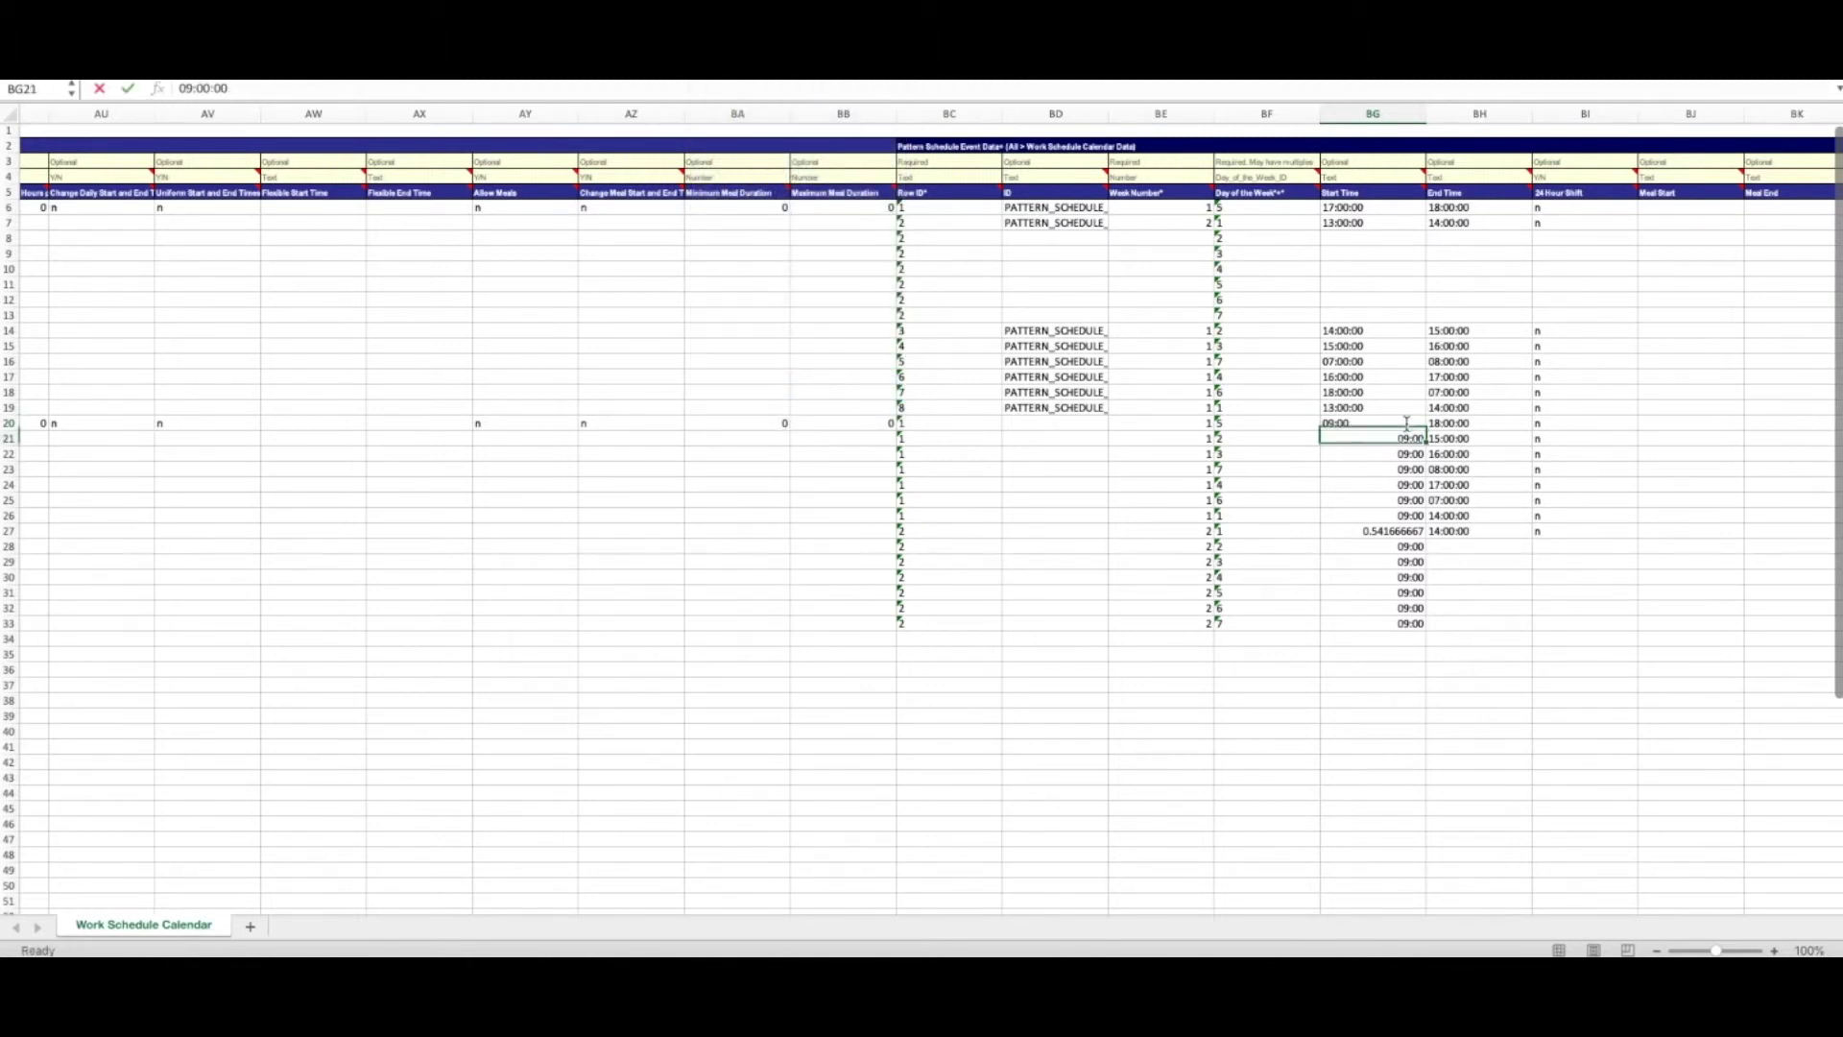
# Step: Fill 09:00 through BG20:BG33, then enter 13:00 in BG27 and extend it down to BG33
pyautogui.moveTo(1406, 424); pyautogui.dragTo(1427, 631)
pyautogui.hotkey('ctrl', 'd')
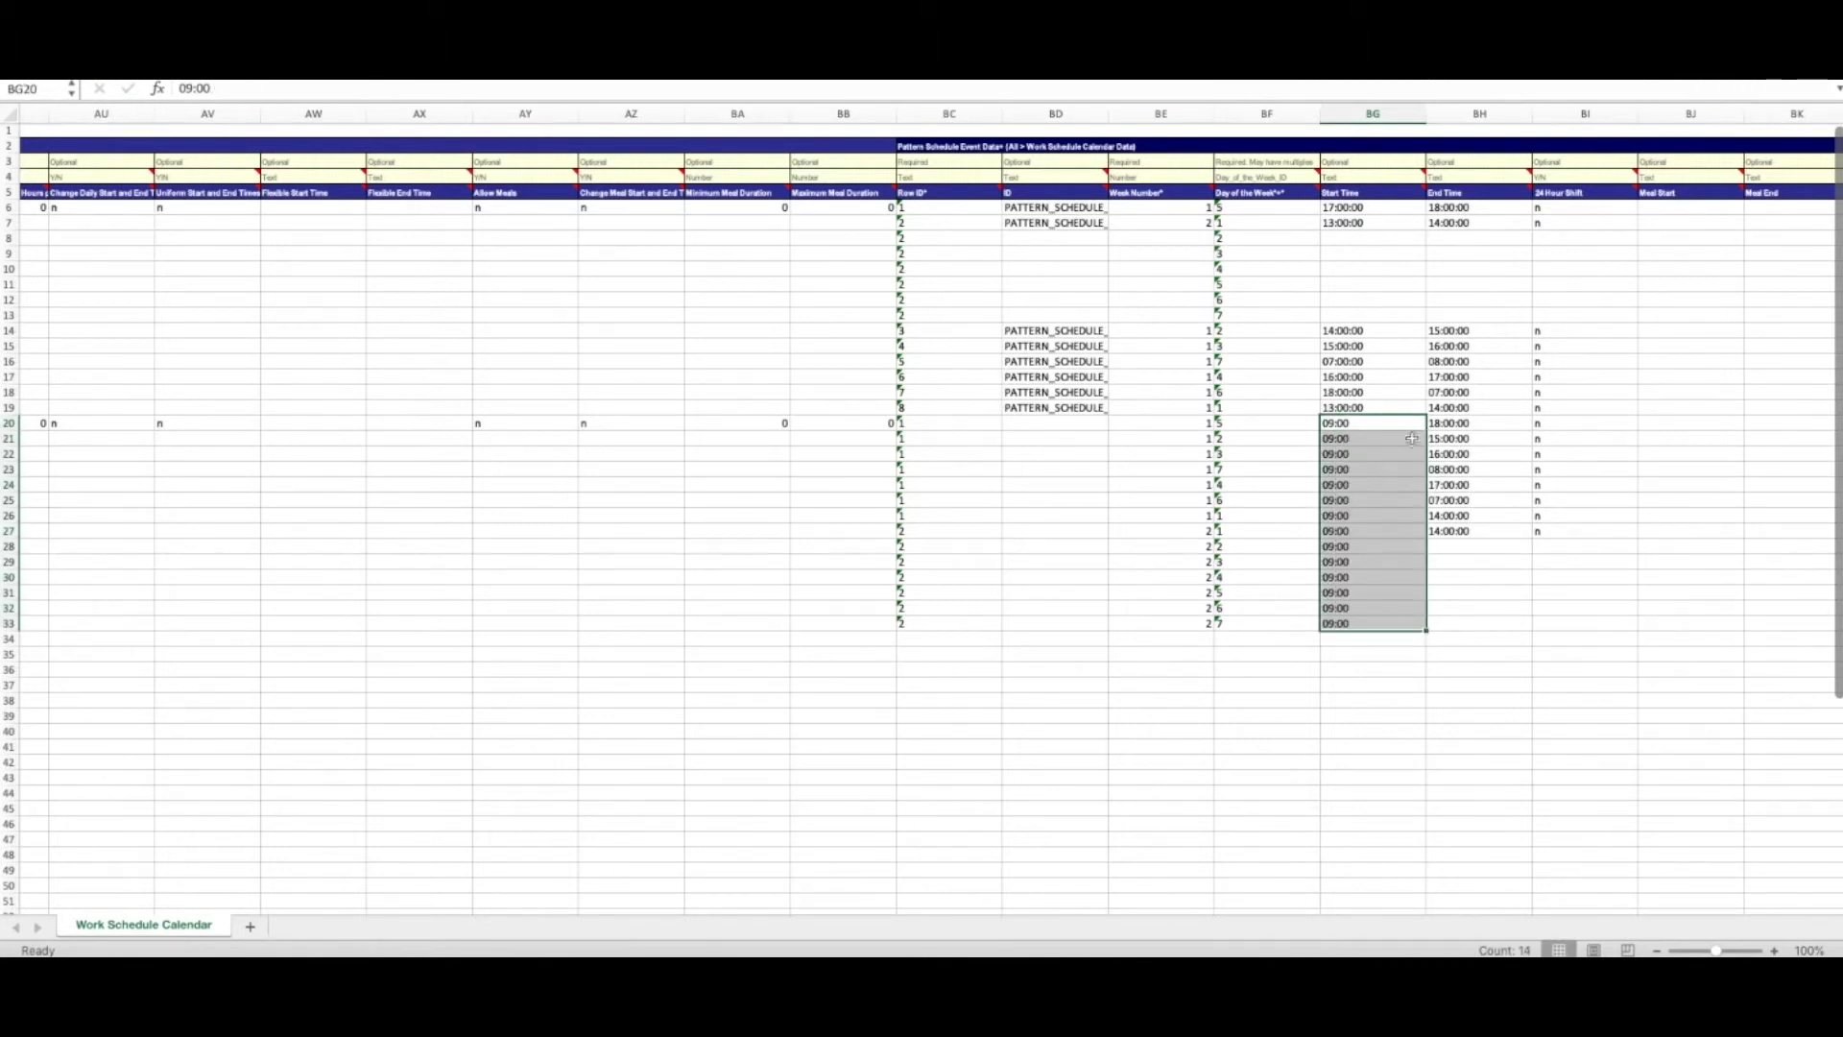
pyautogui.click(1349, 519)
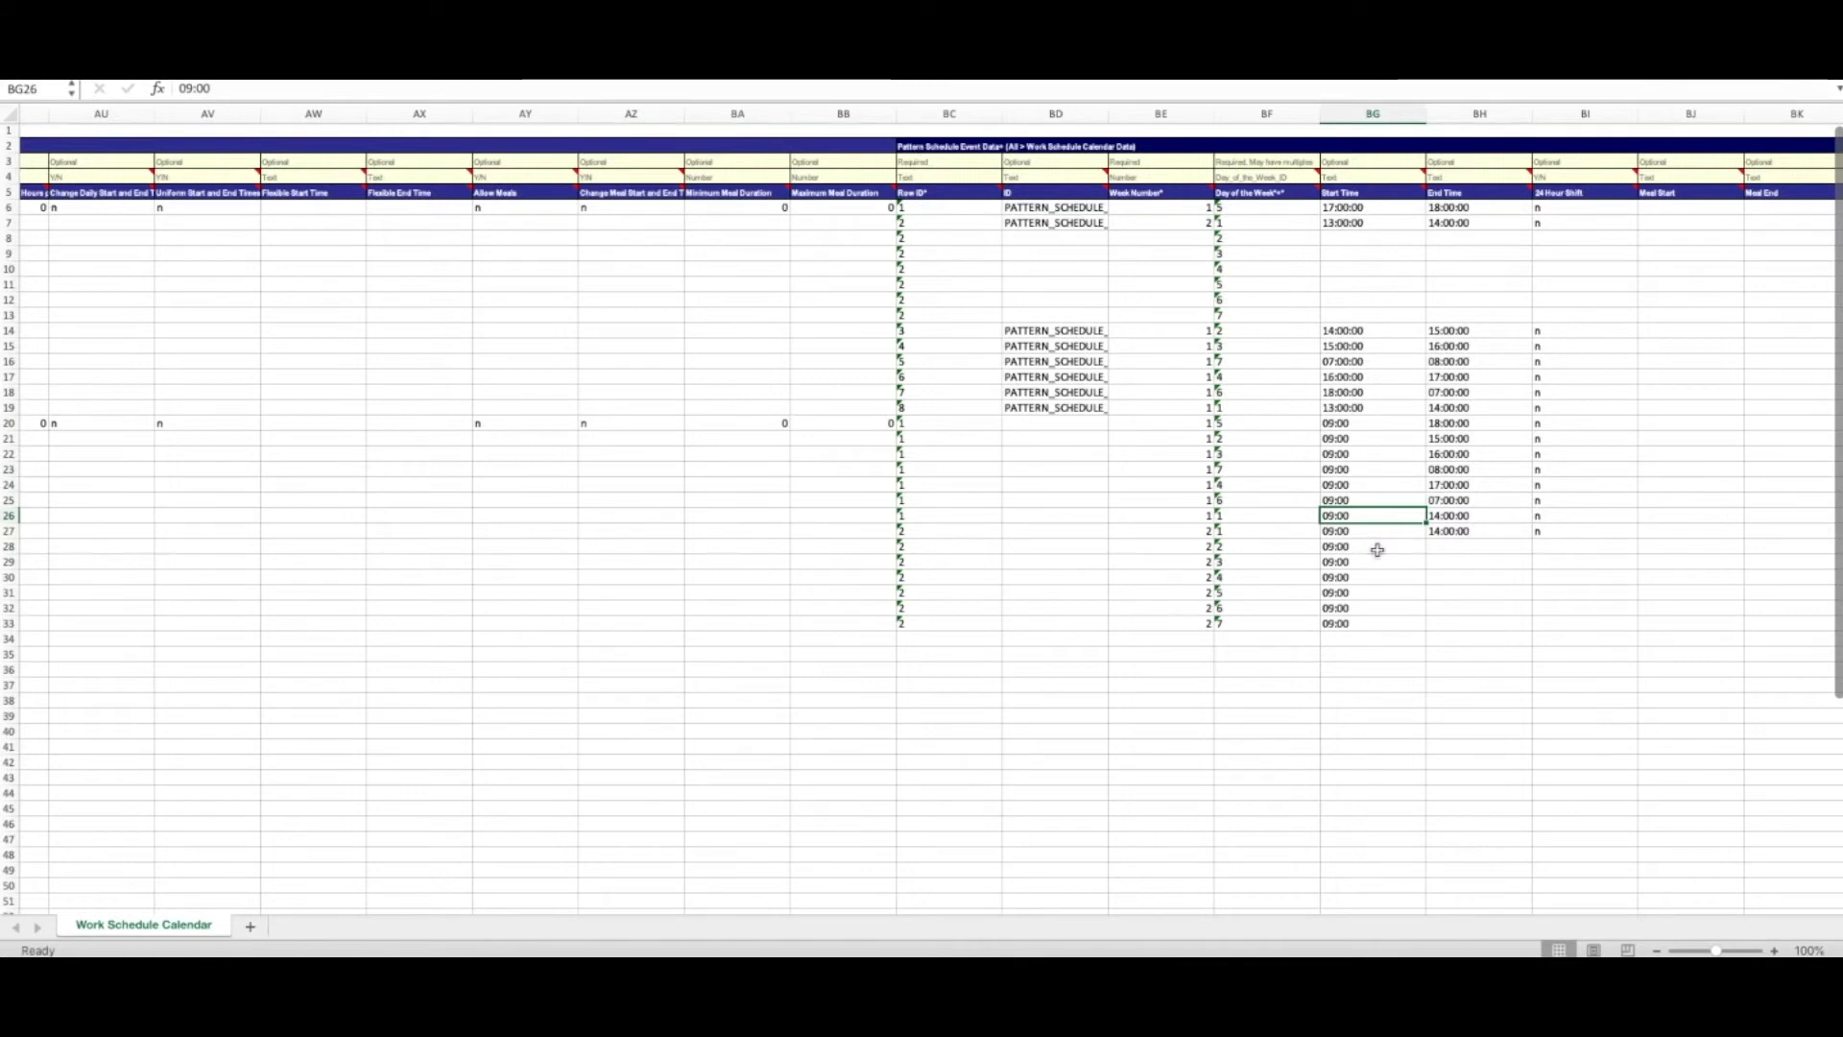
pyautogui.click(1368, 533)
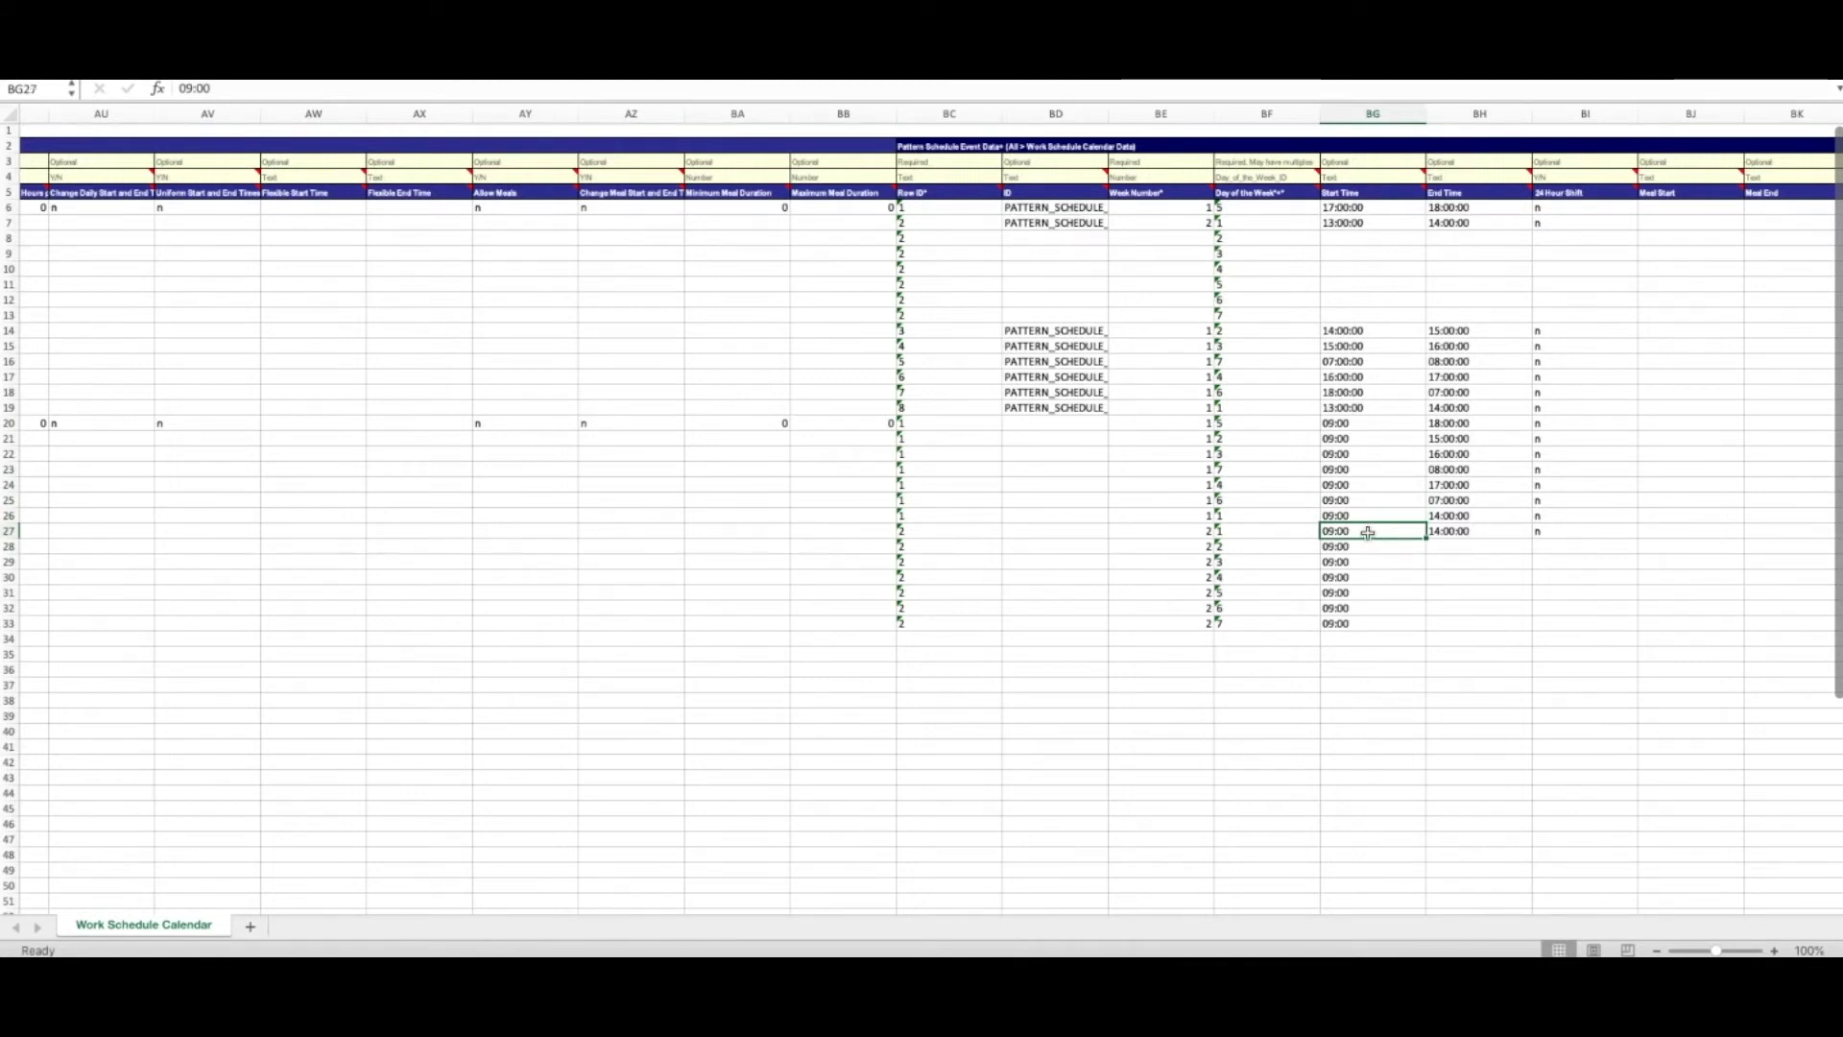
pyautogui.write('2')
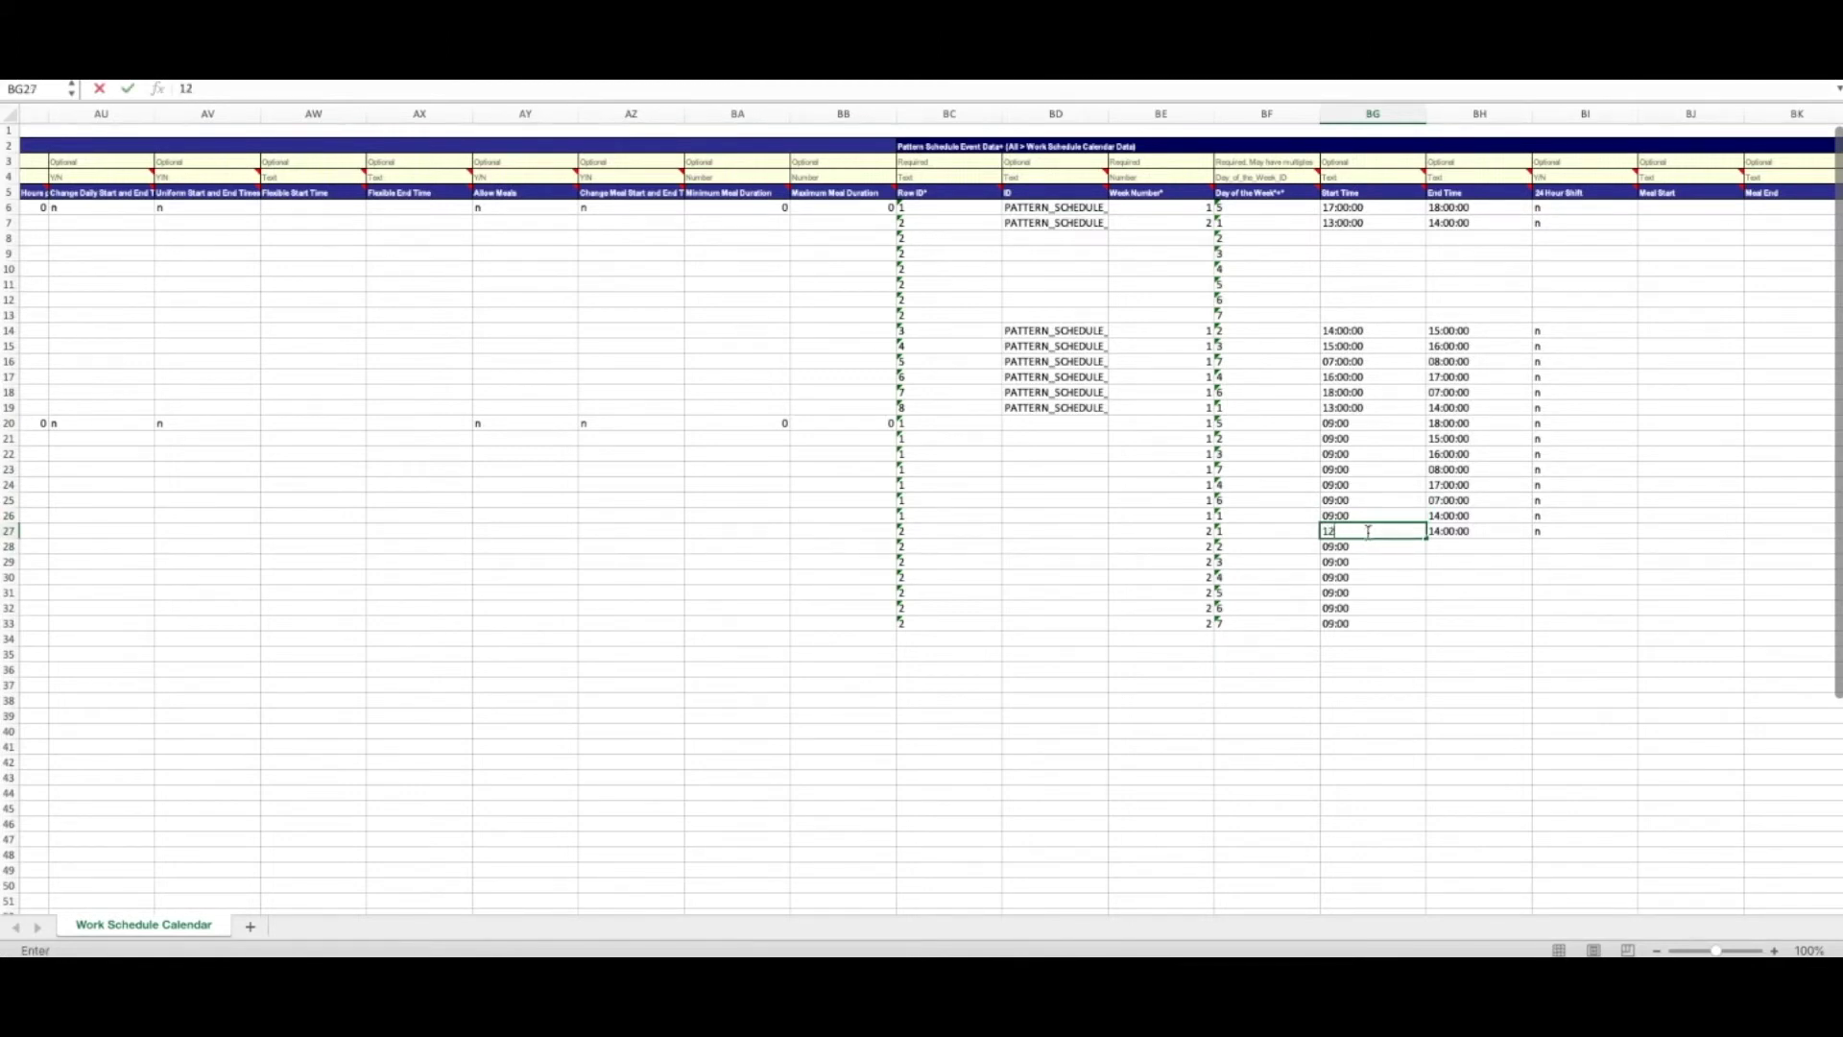
pyautogui.write('3:3:')
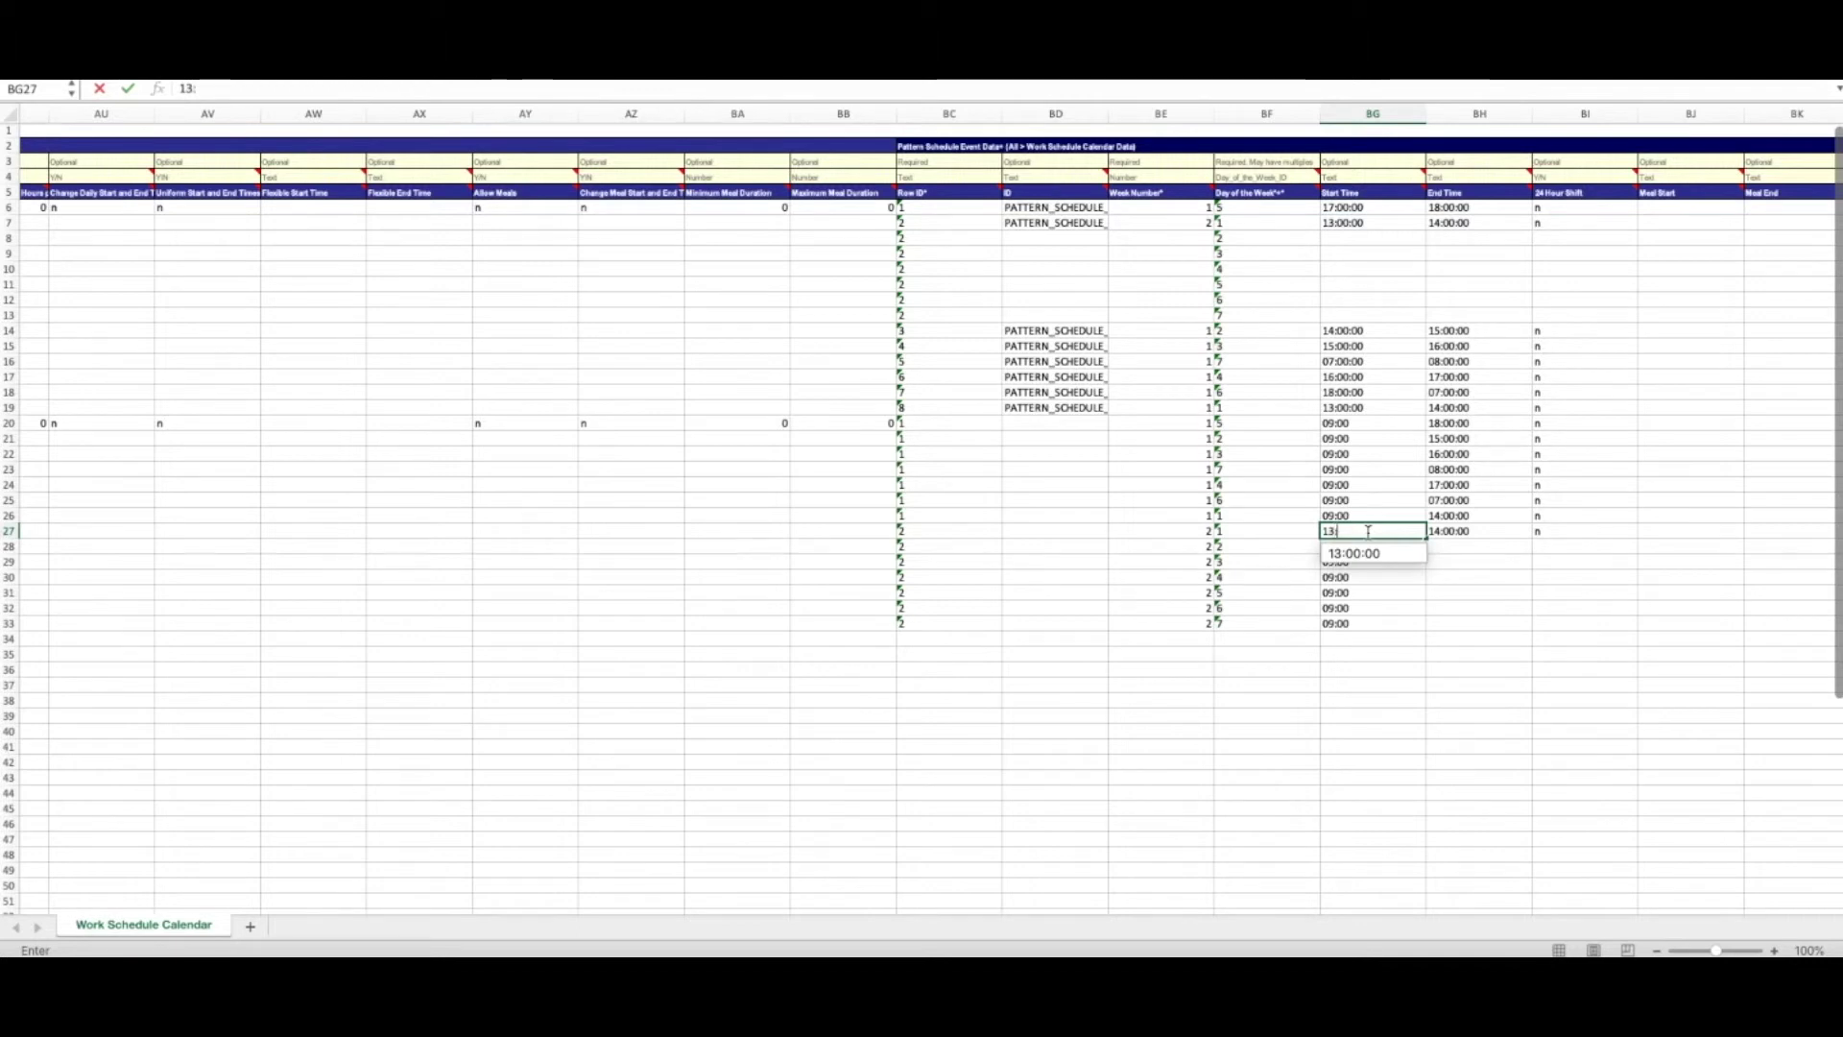
pyautogui.hotkey('ctrl', 'Return')
pyautogui.hotkey('shift', 'Down')
pyautogui.hotkey('shift', 'Down')
pyautogui.hotkey('shift', 'Down')
pyautogui.hotkey('shift', 'Down')
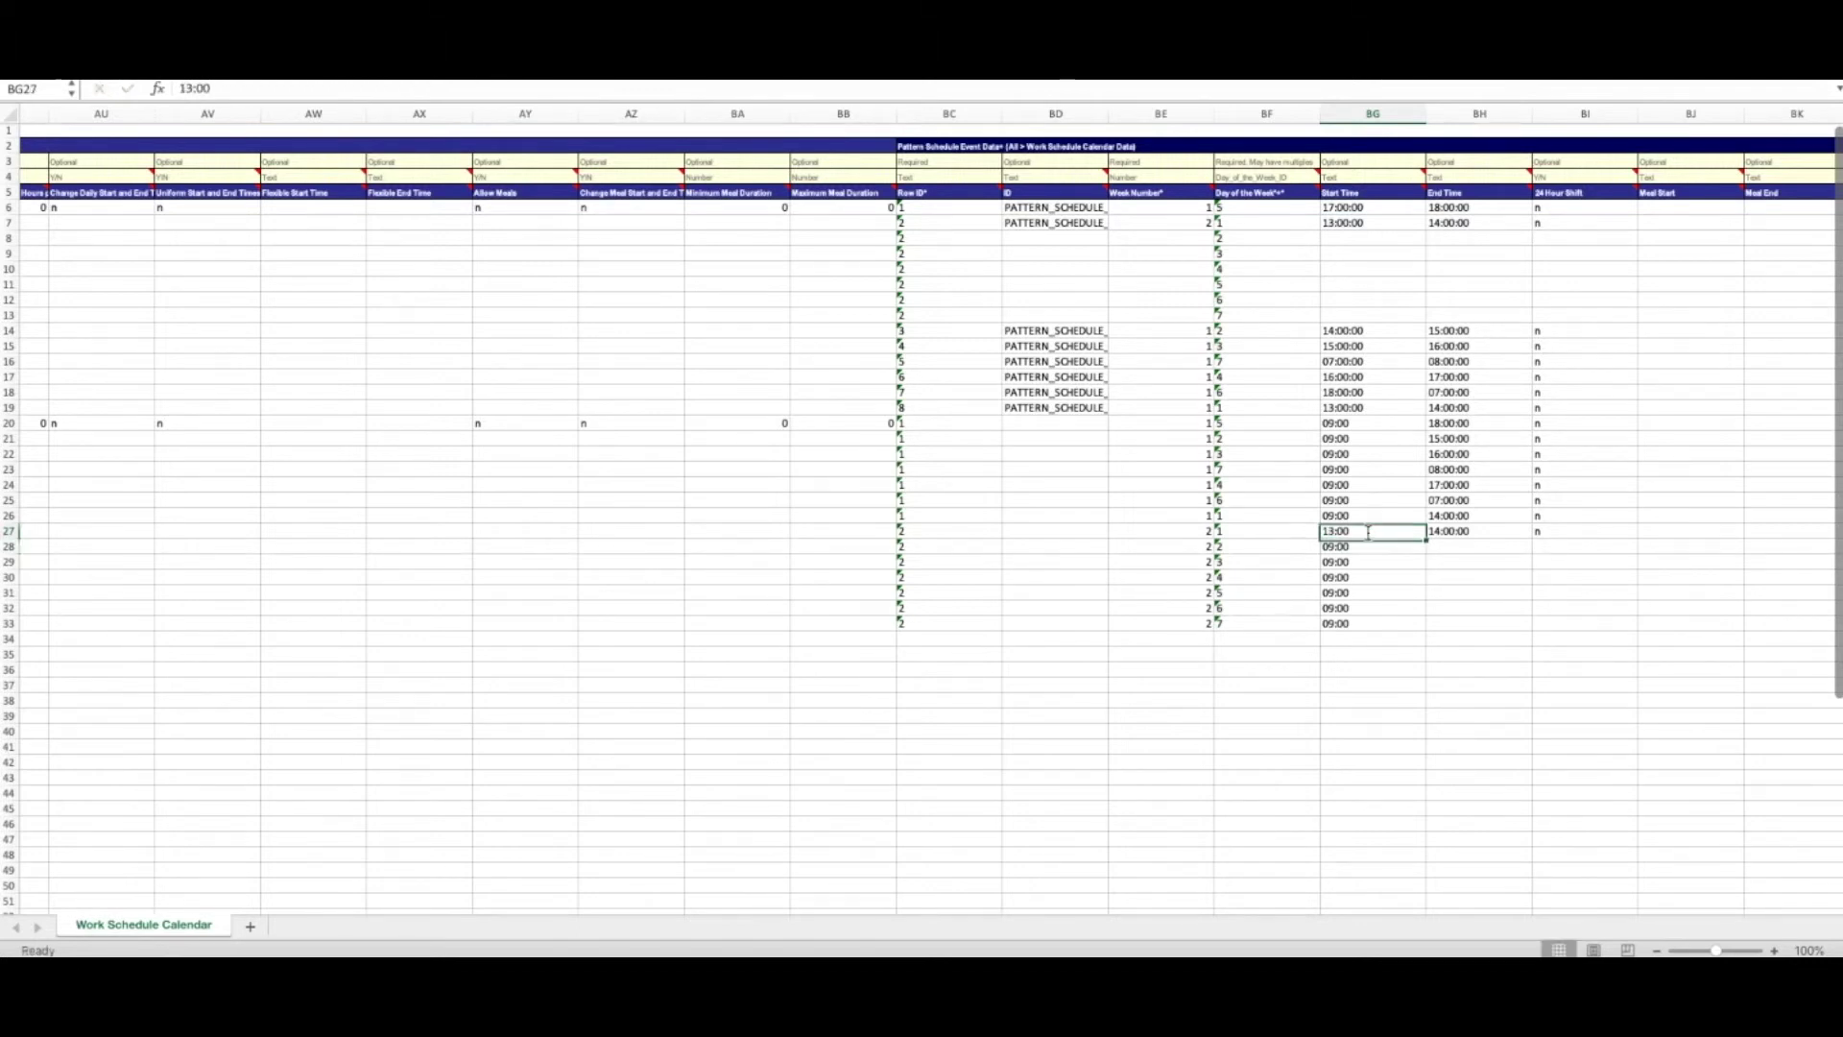
pyautogui.hotkey('shift', 'Down')
pyautogui.hotkey('shift', 'Down')
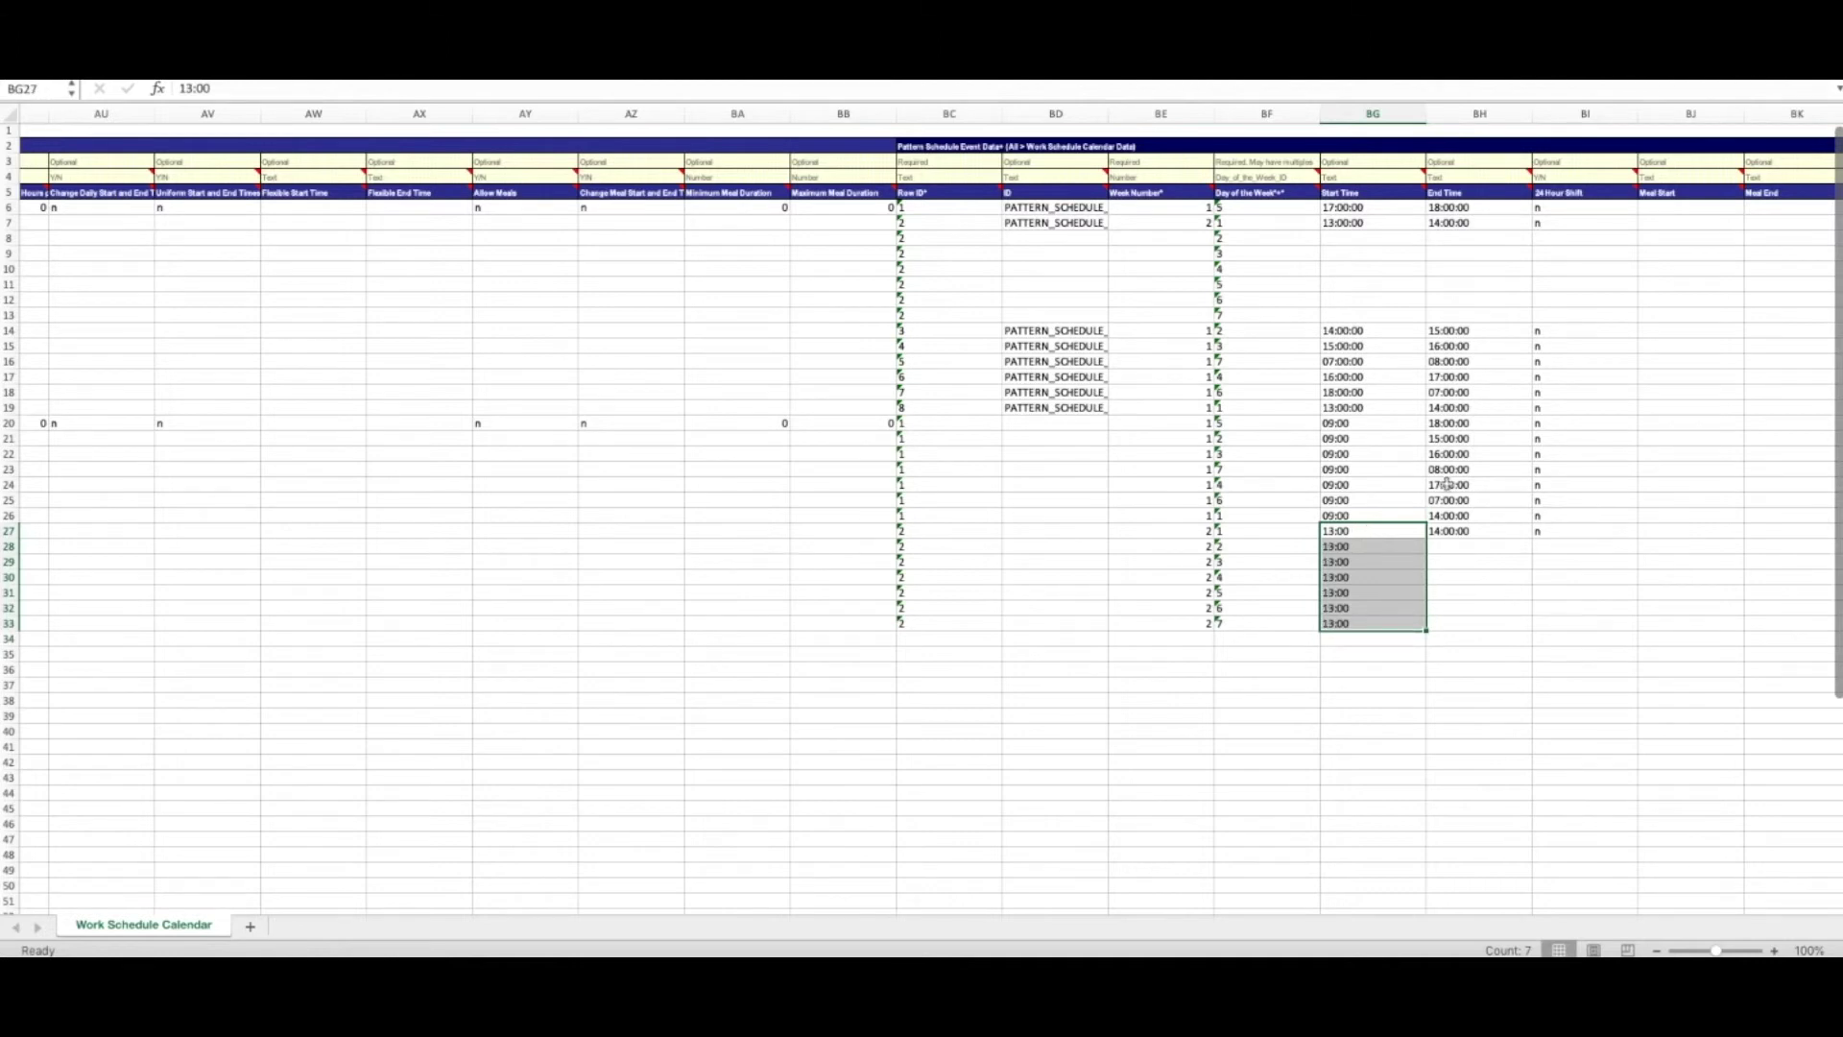
pyautogui.click(1445, 424)
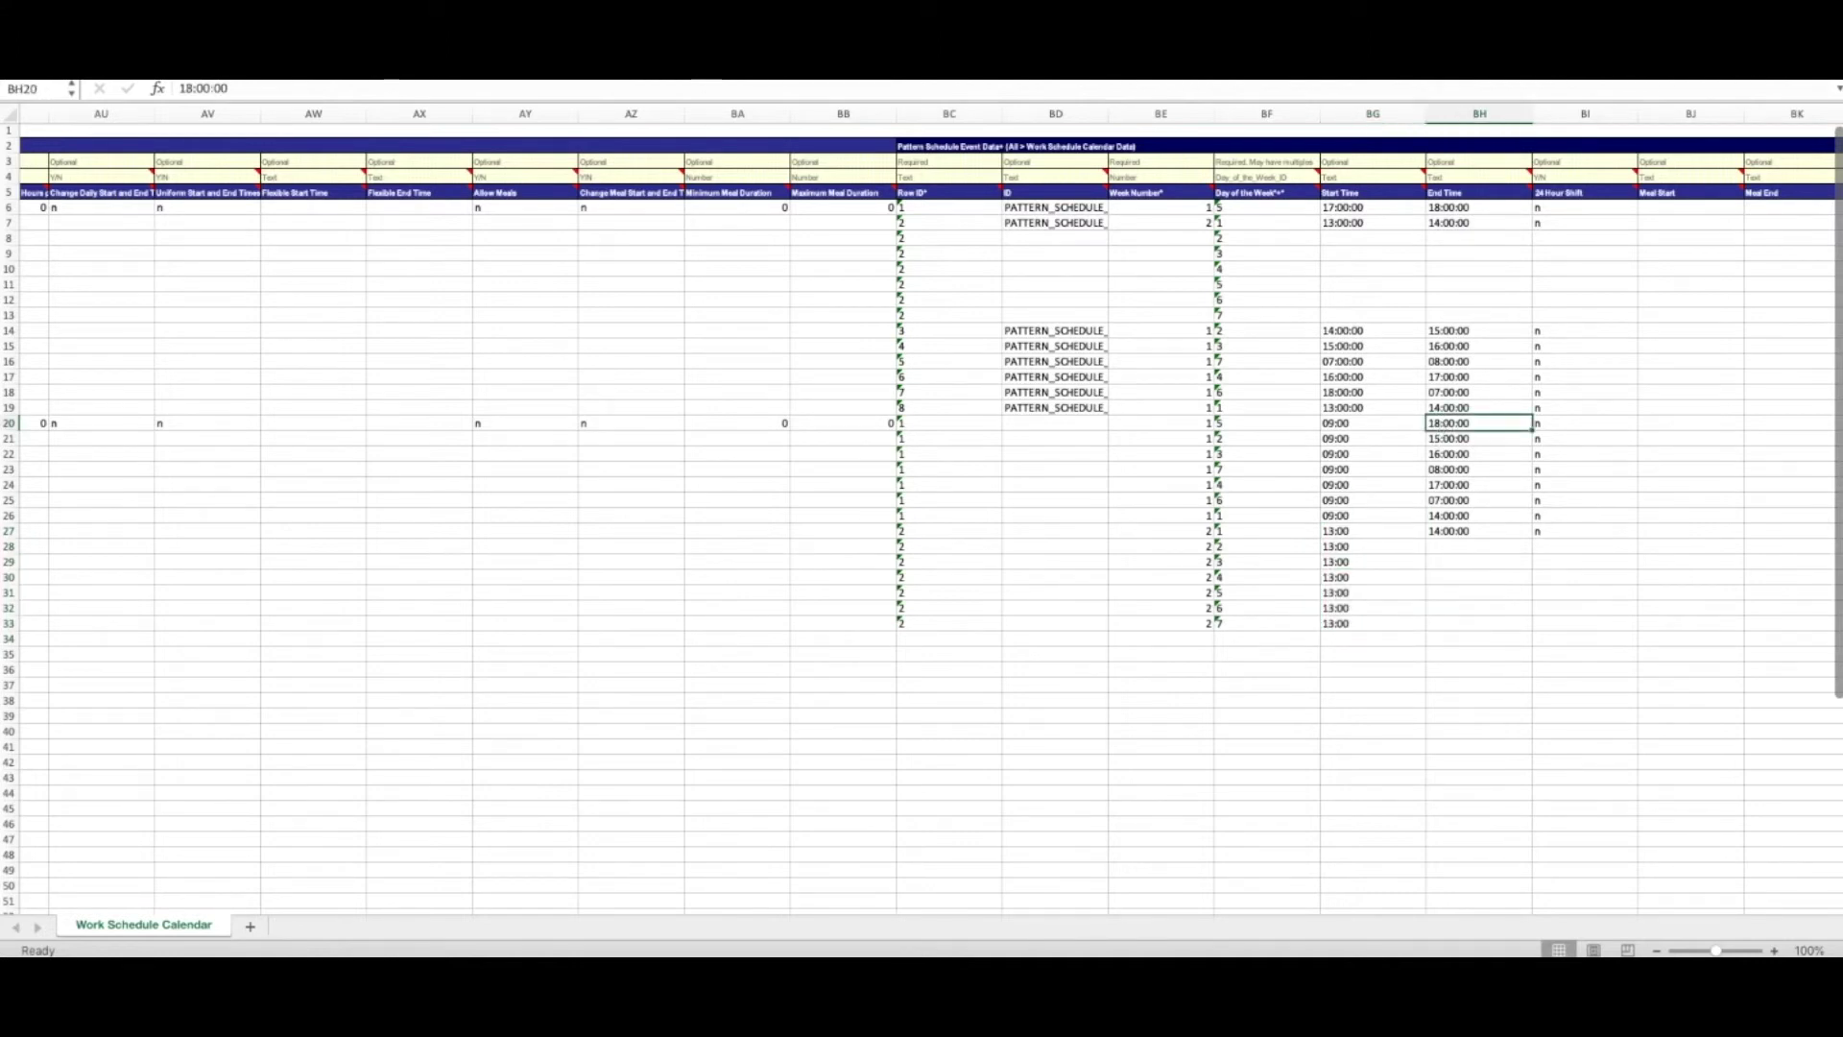
# Step: Enter 17:00 as the end time in BH20 and fill it down through BH33
pyautogui.click(749, 75)
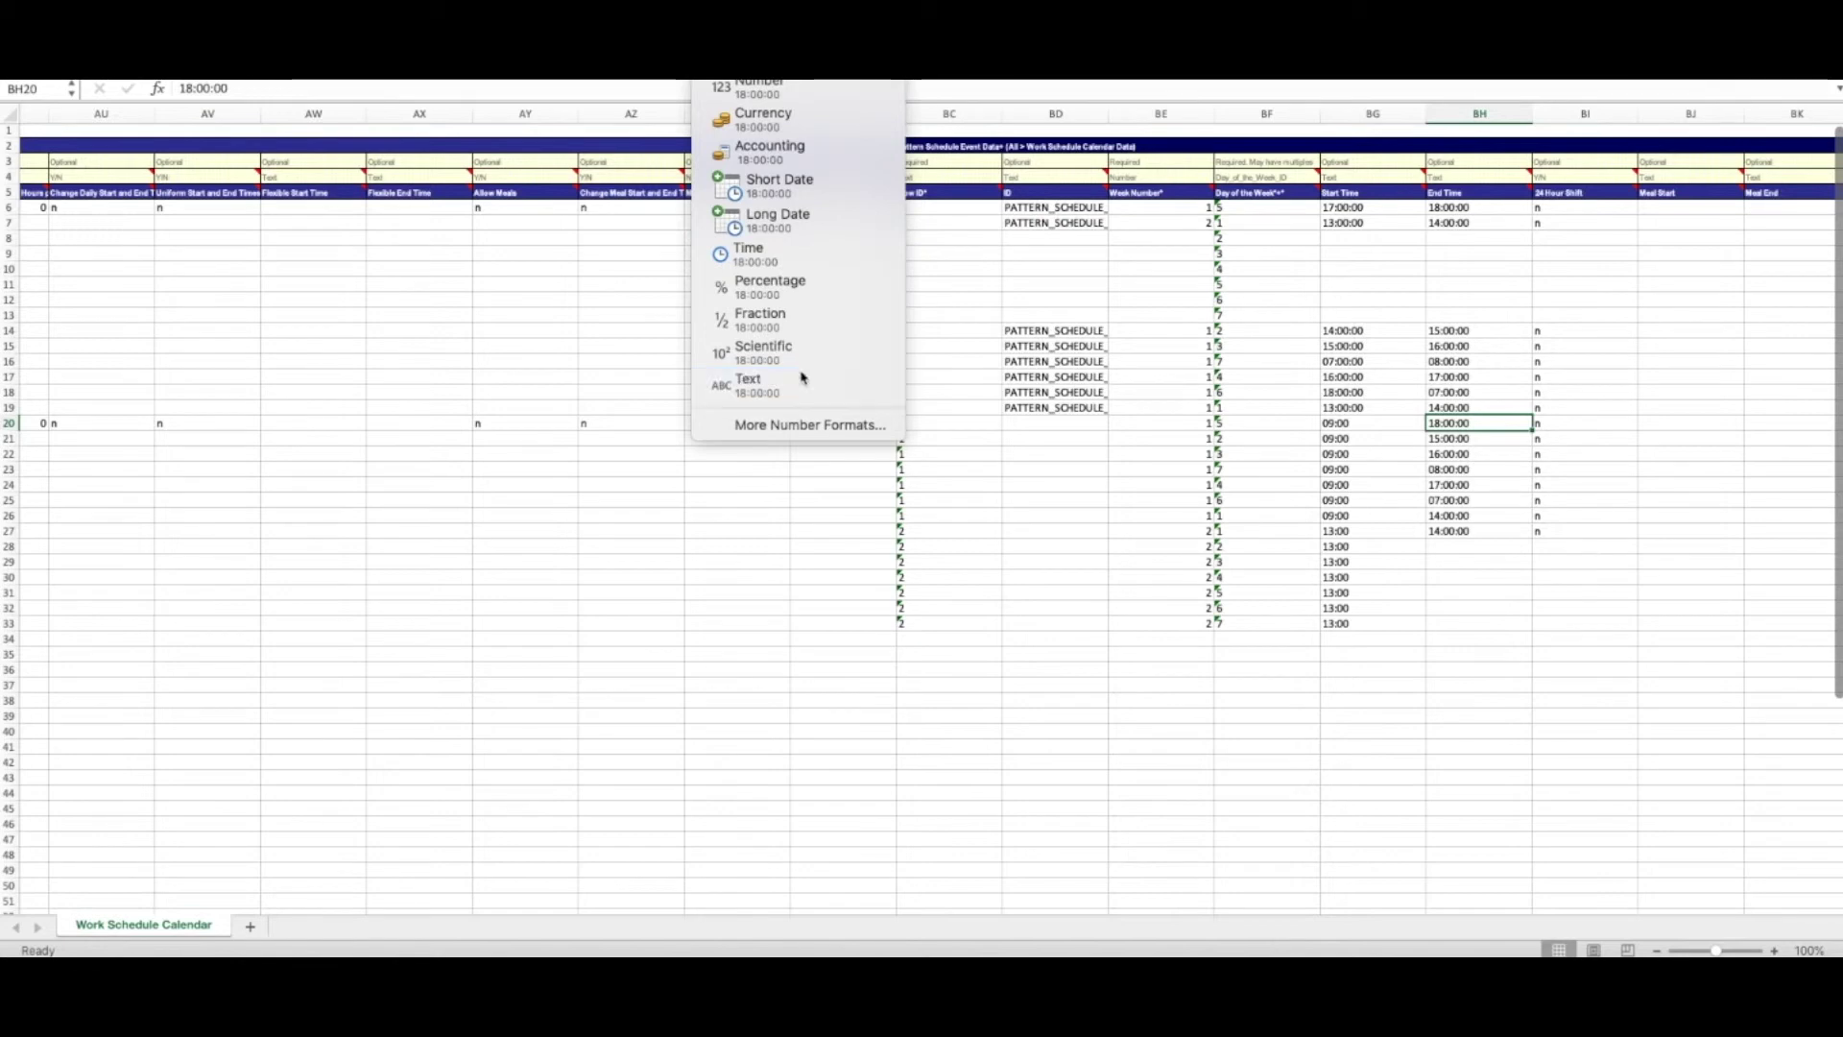
pyautogui.press('Escape')
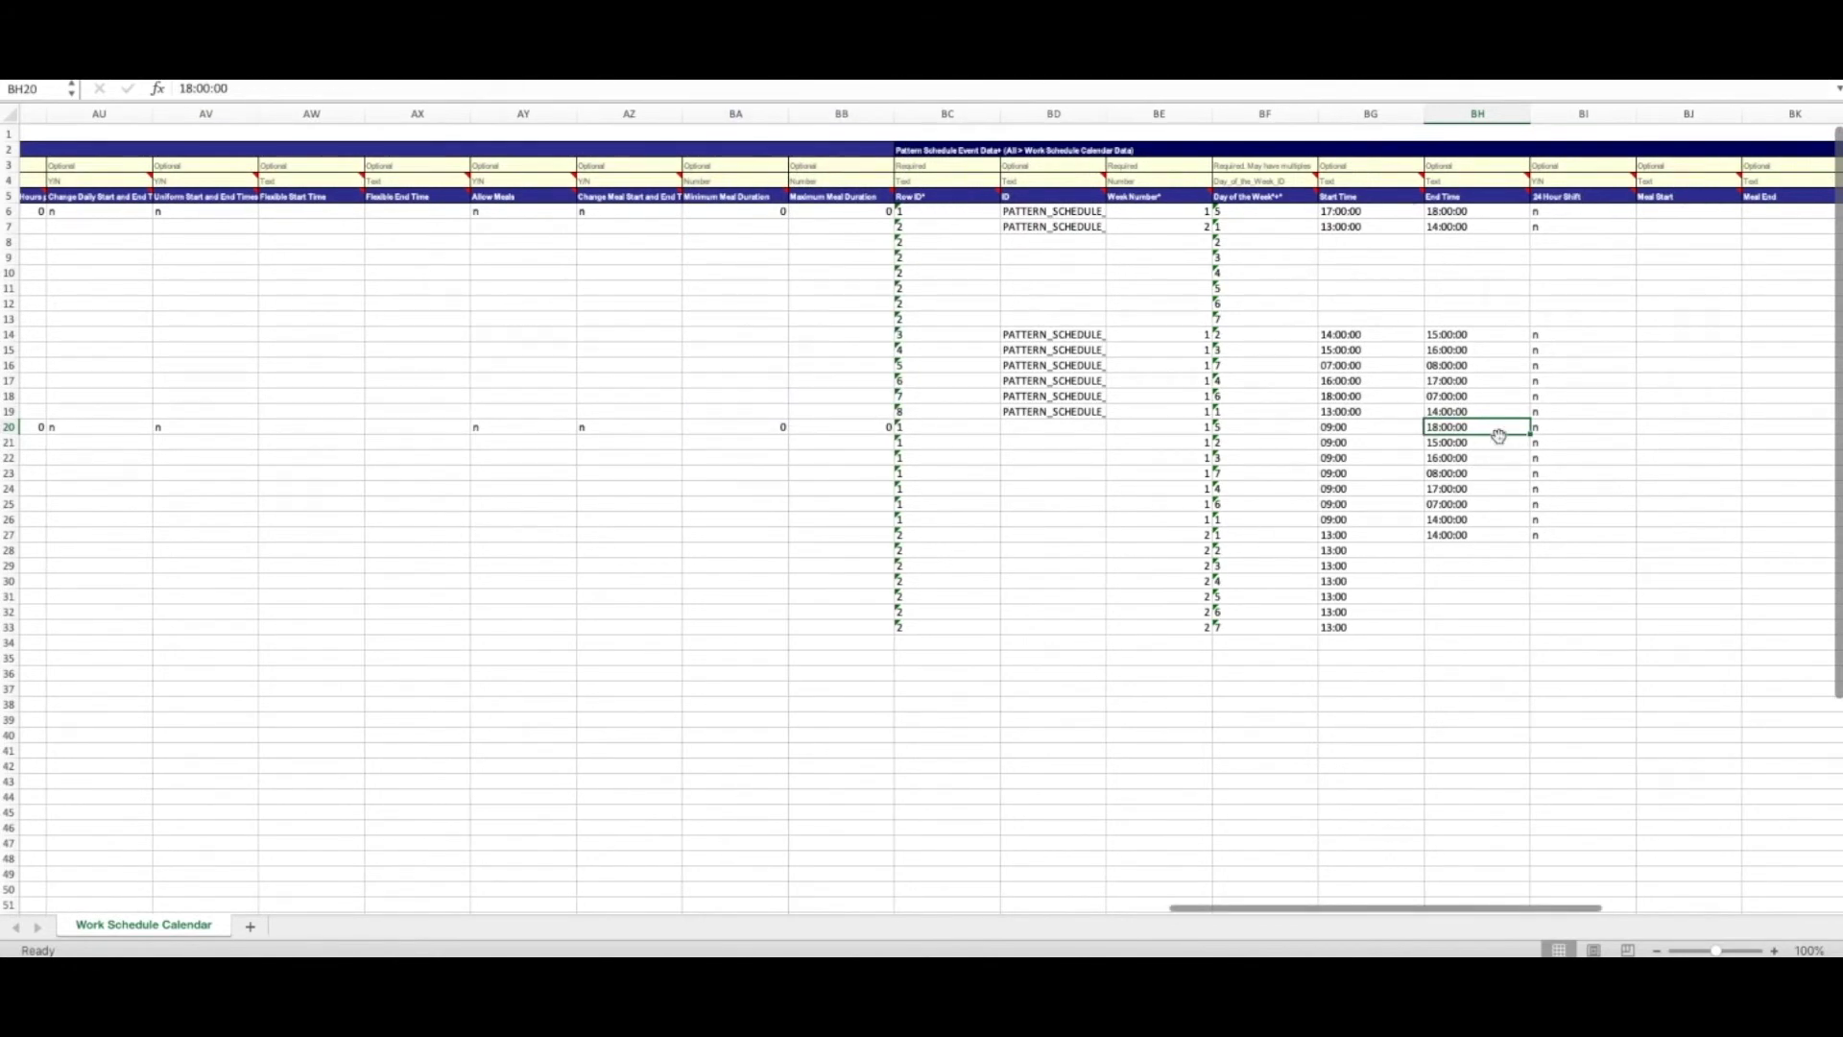
pyautogui.write('17:')
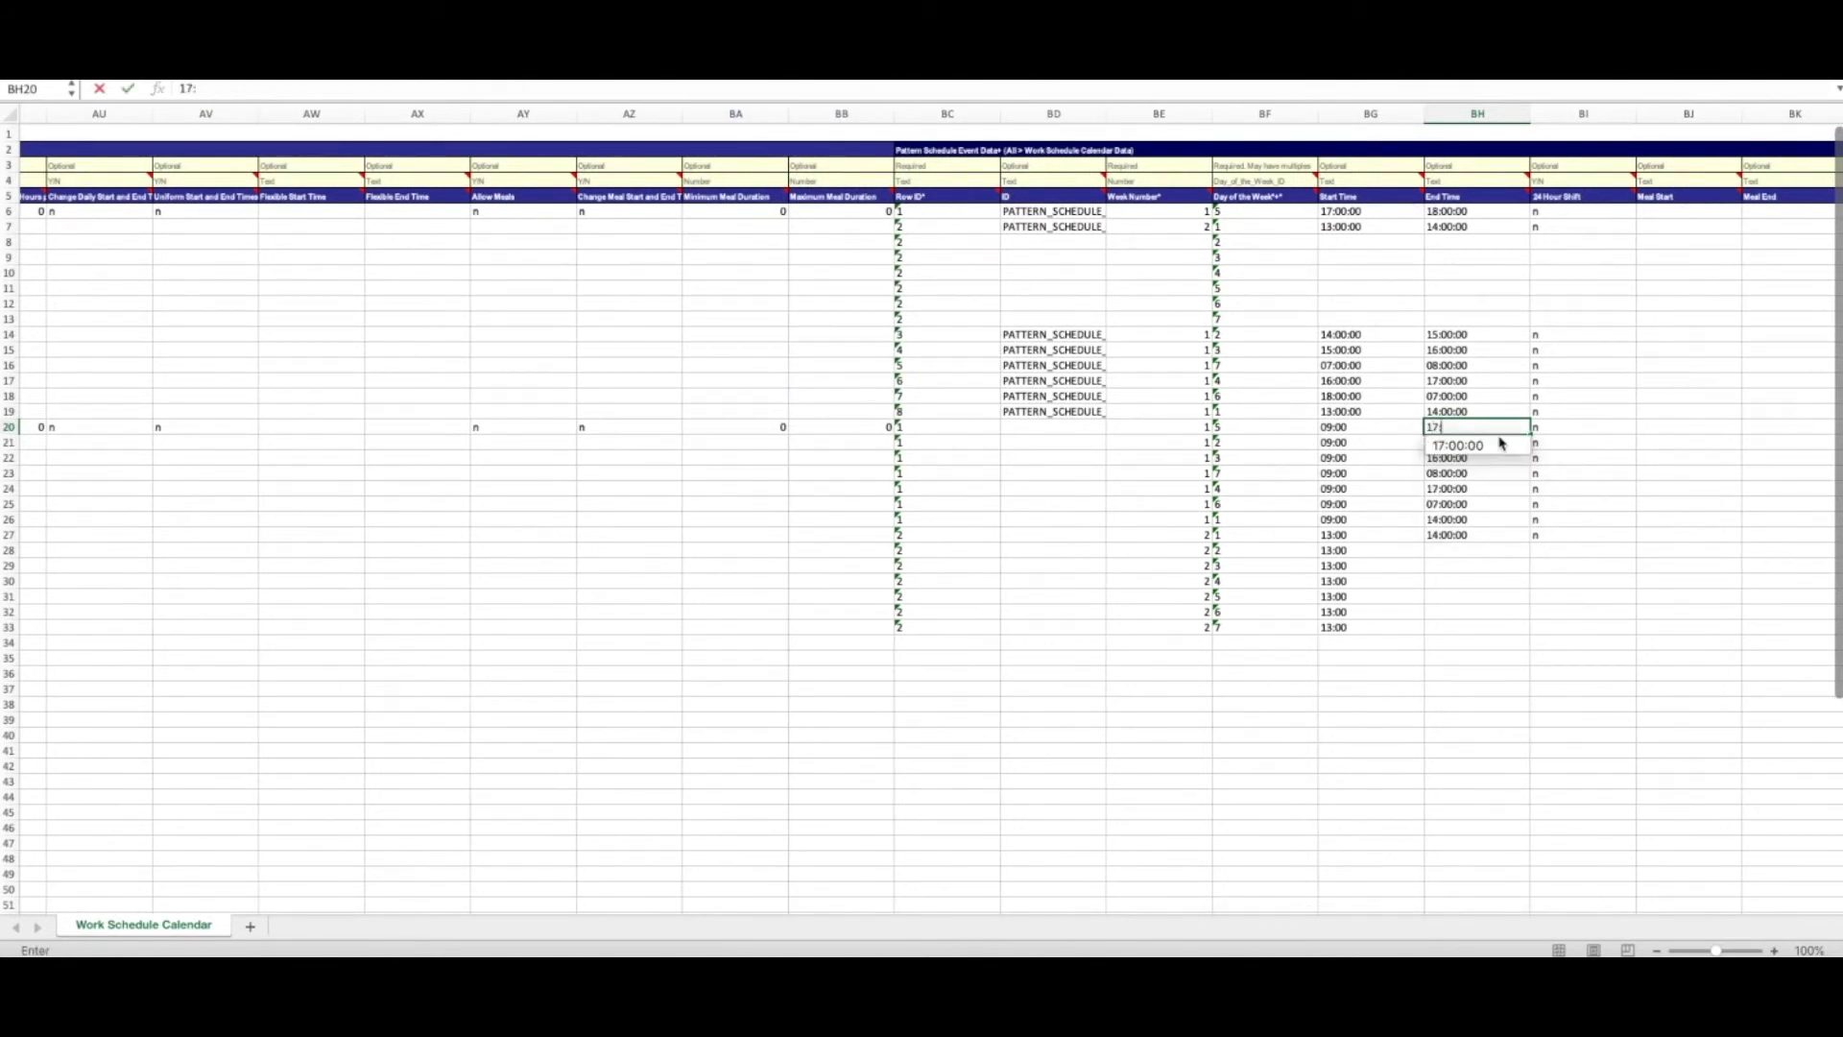
pyautogui.write('00')
pyautogui.press('Return')
pyautogui.hscroll(10, 1503, 444)
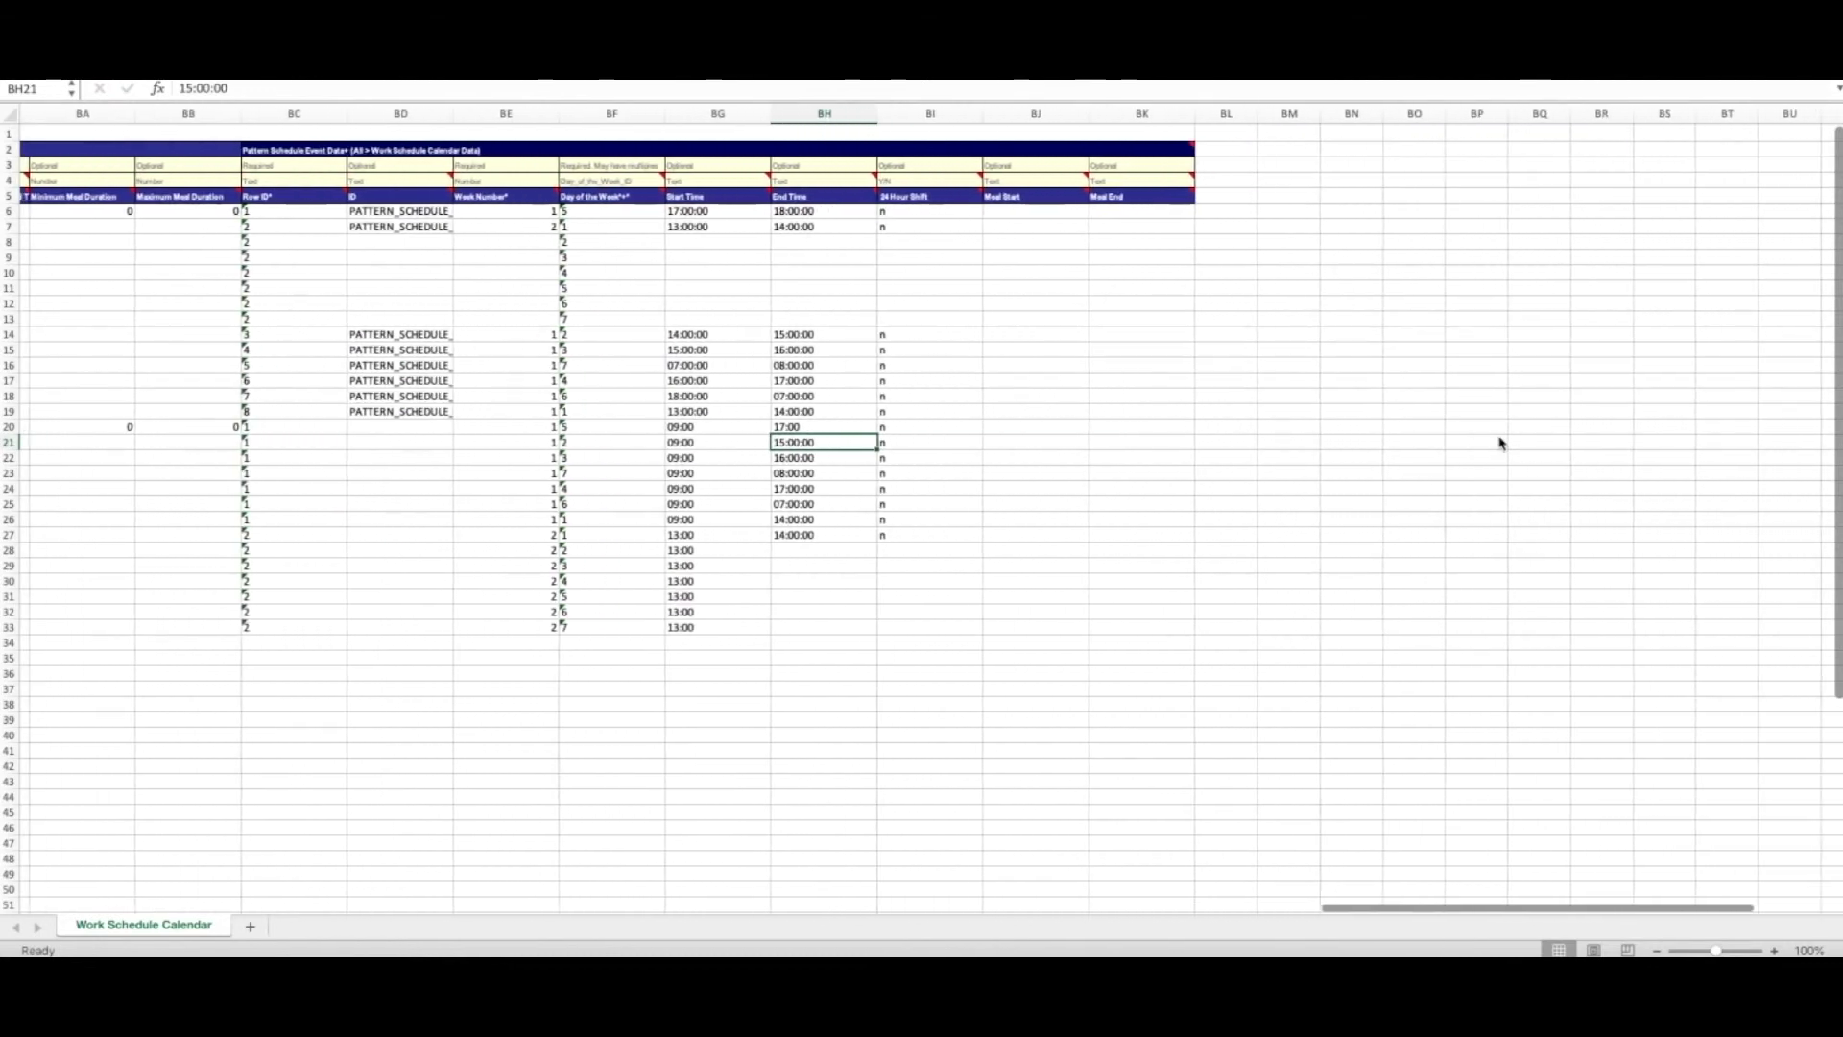
pyautogui.press('Up')
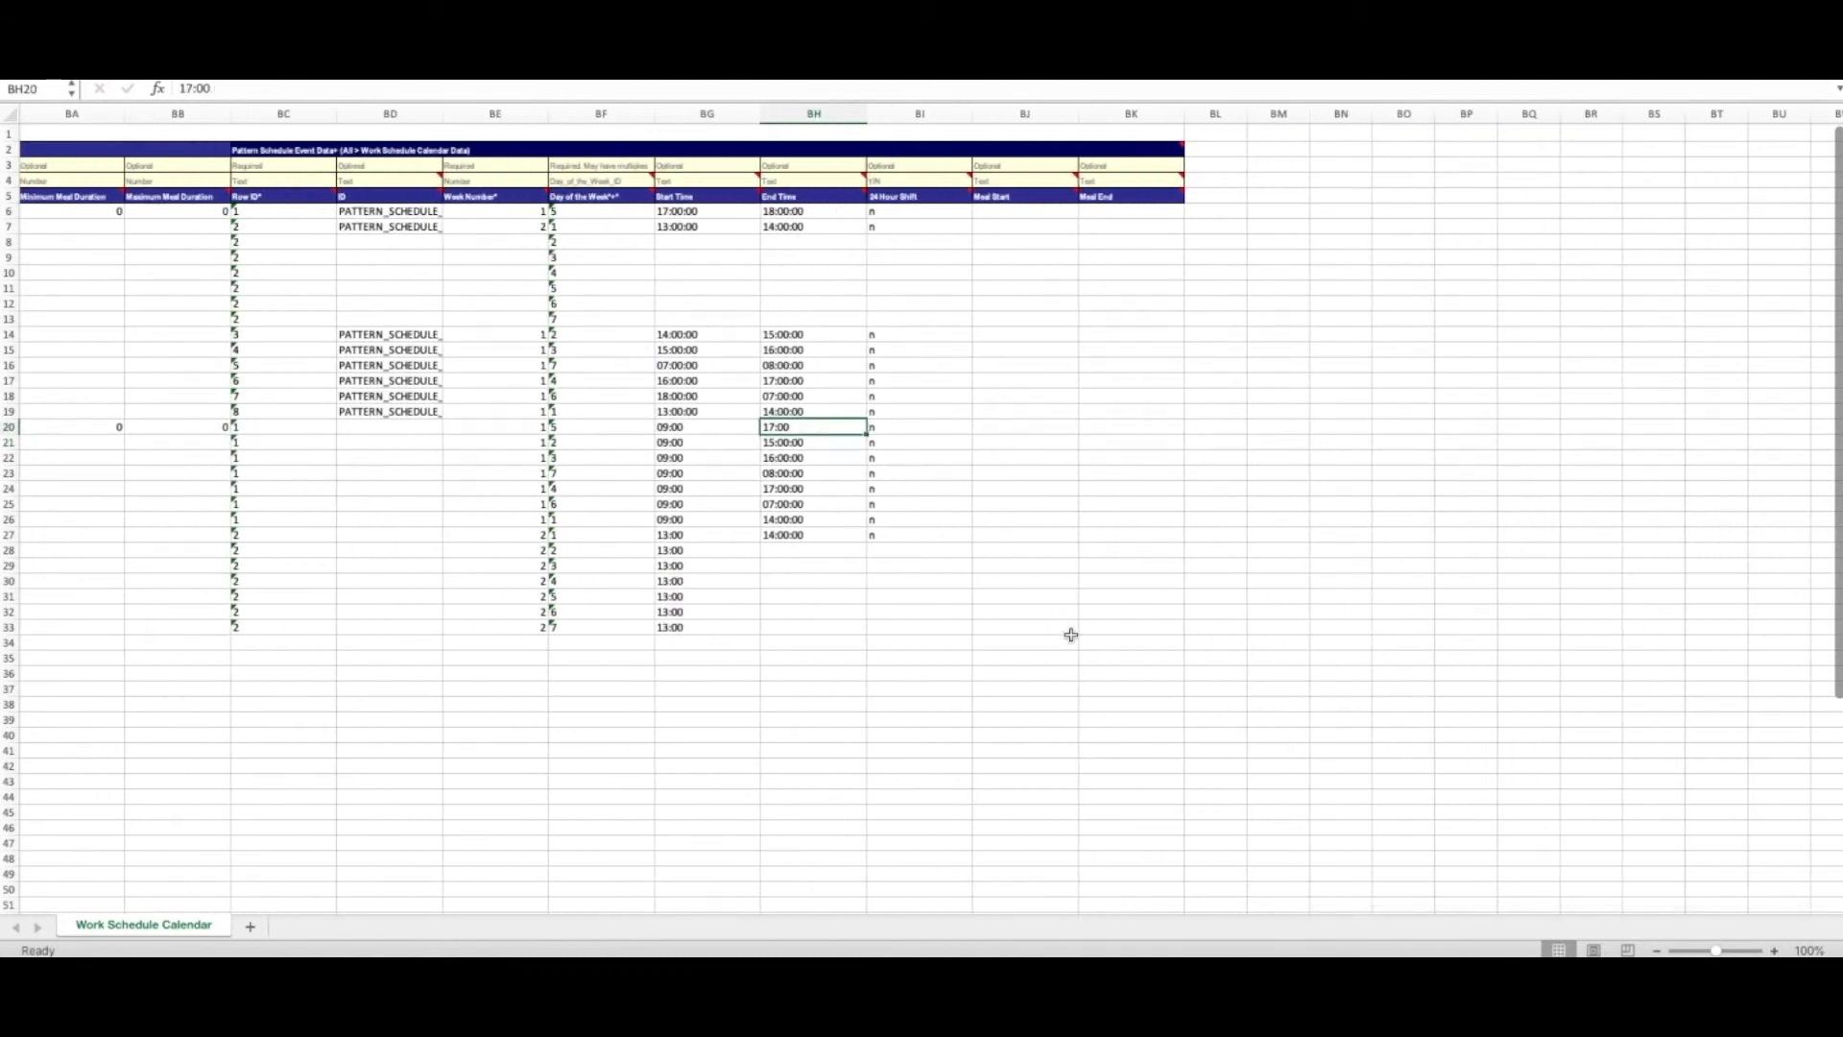
pyautogui.click(796, 625)
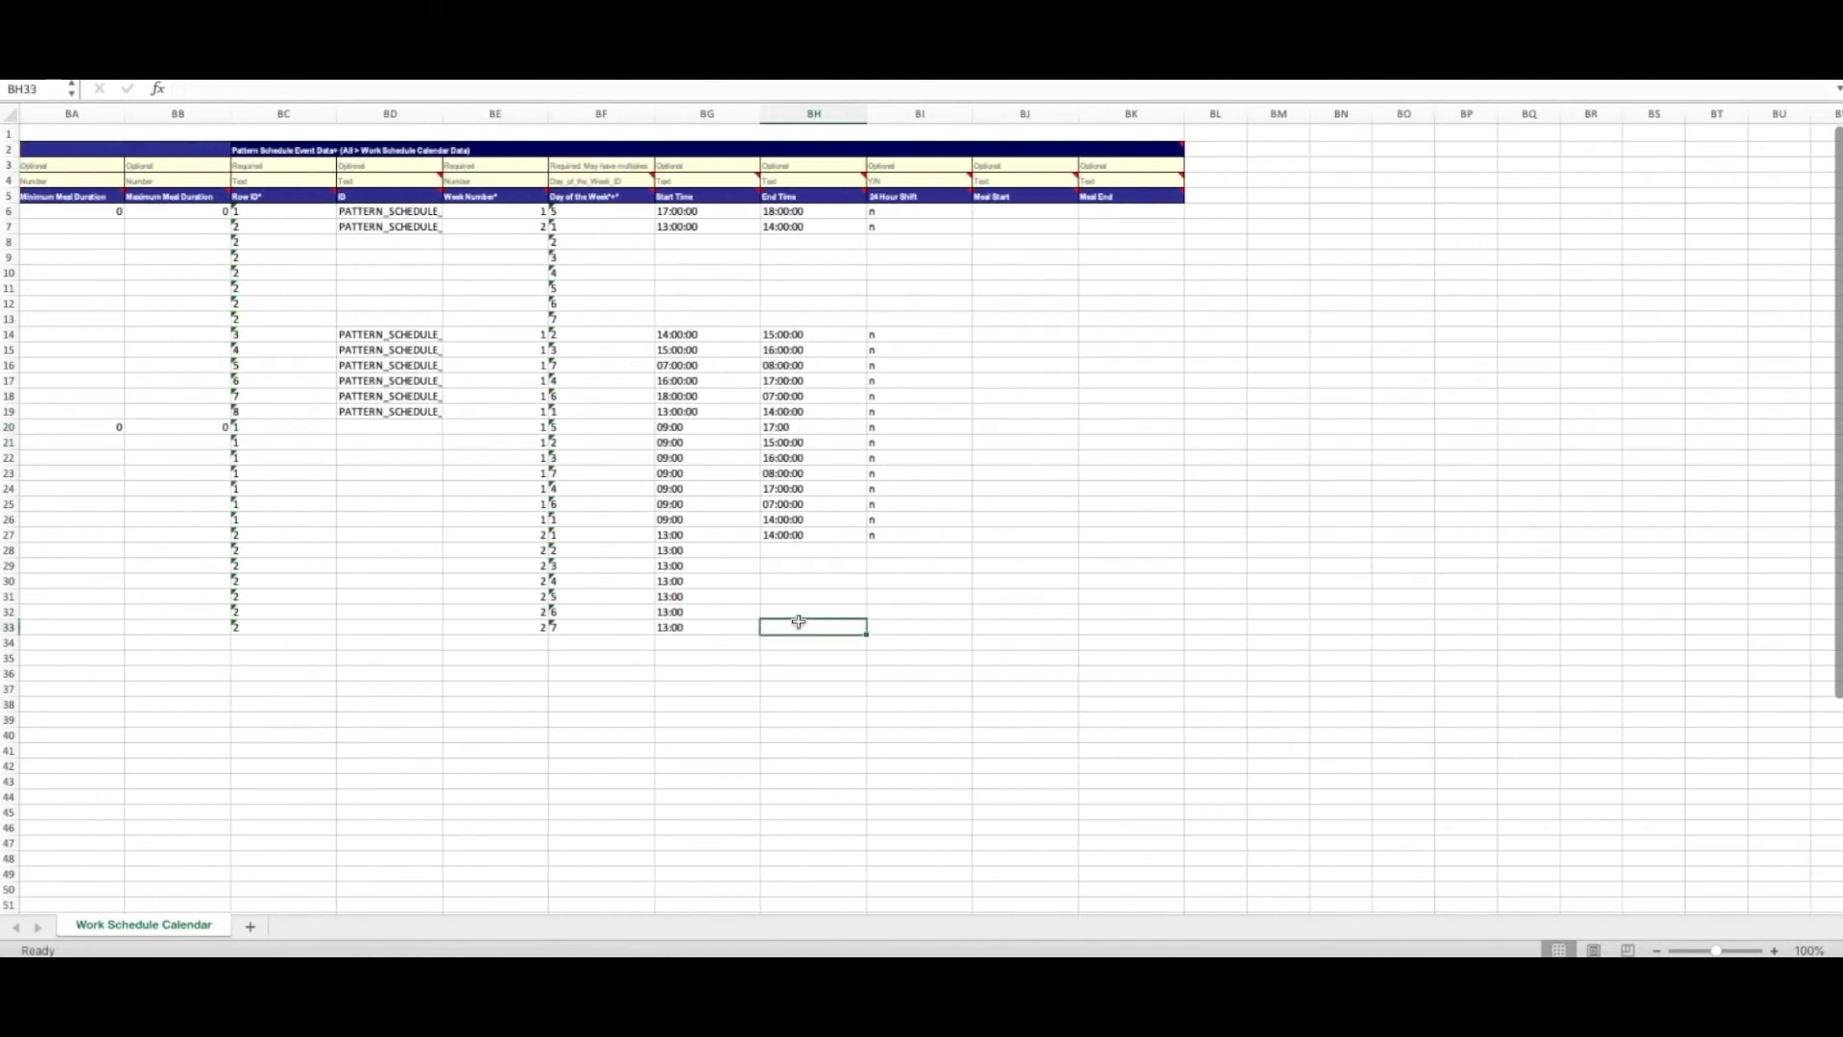
pyautogui.moveTo(763, 426); pyautogui.dragTo(785, 622)
pyautogui.hotkey('ctrl', 'd')
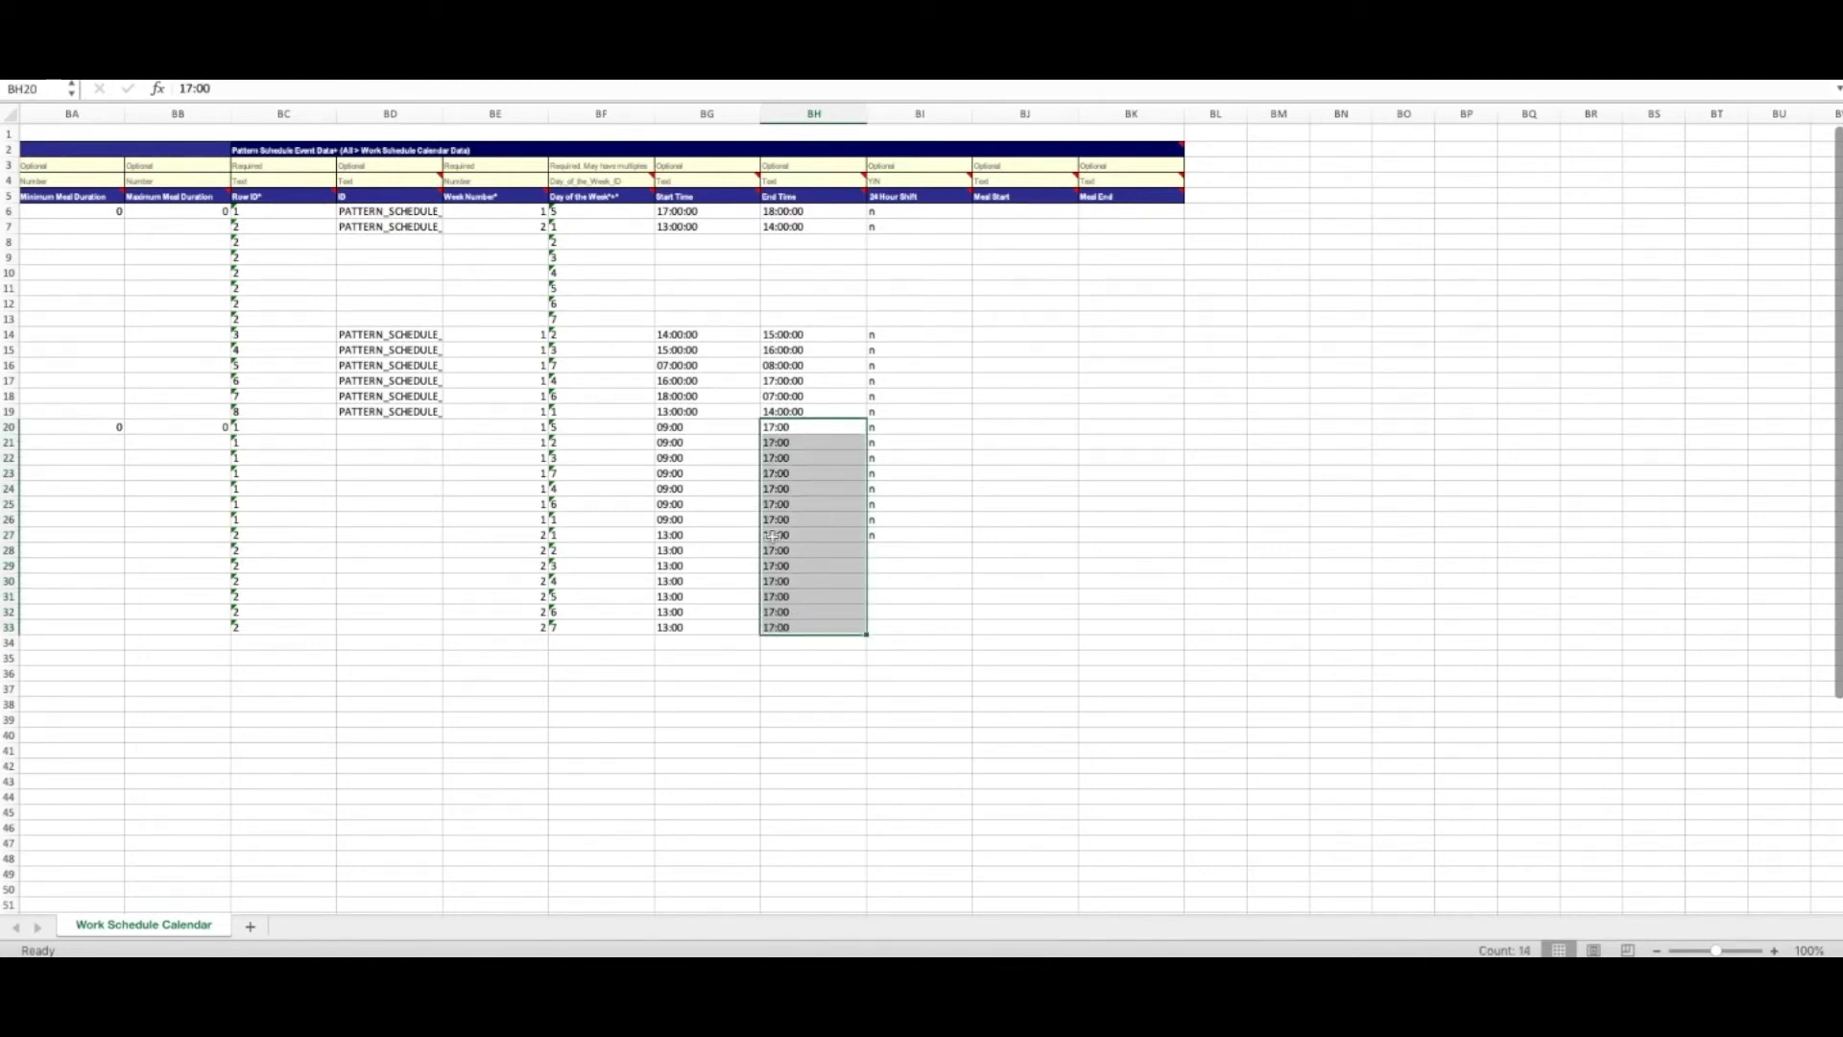
# Step: Enter 23:00 in BH27 and fill it down through BH33
pyautogui.click(778, 535)
pyautogui.write('23:')
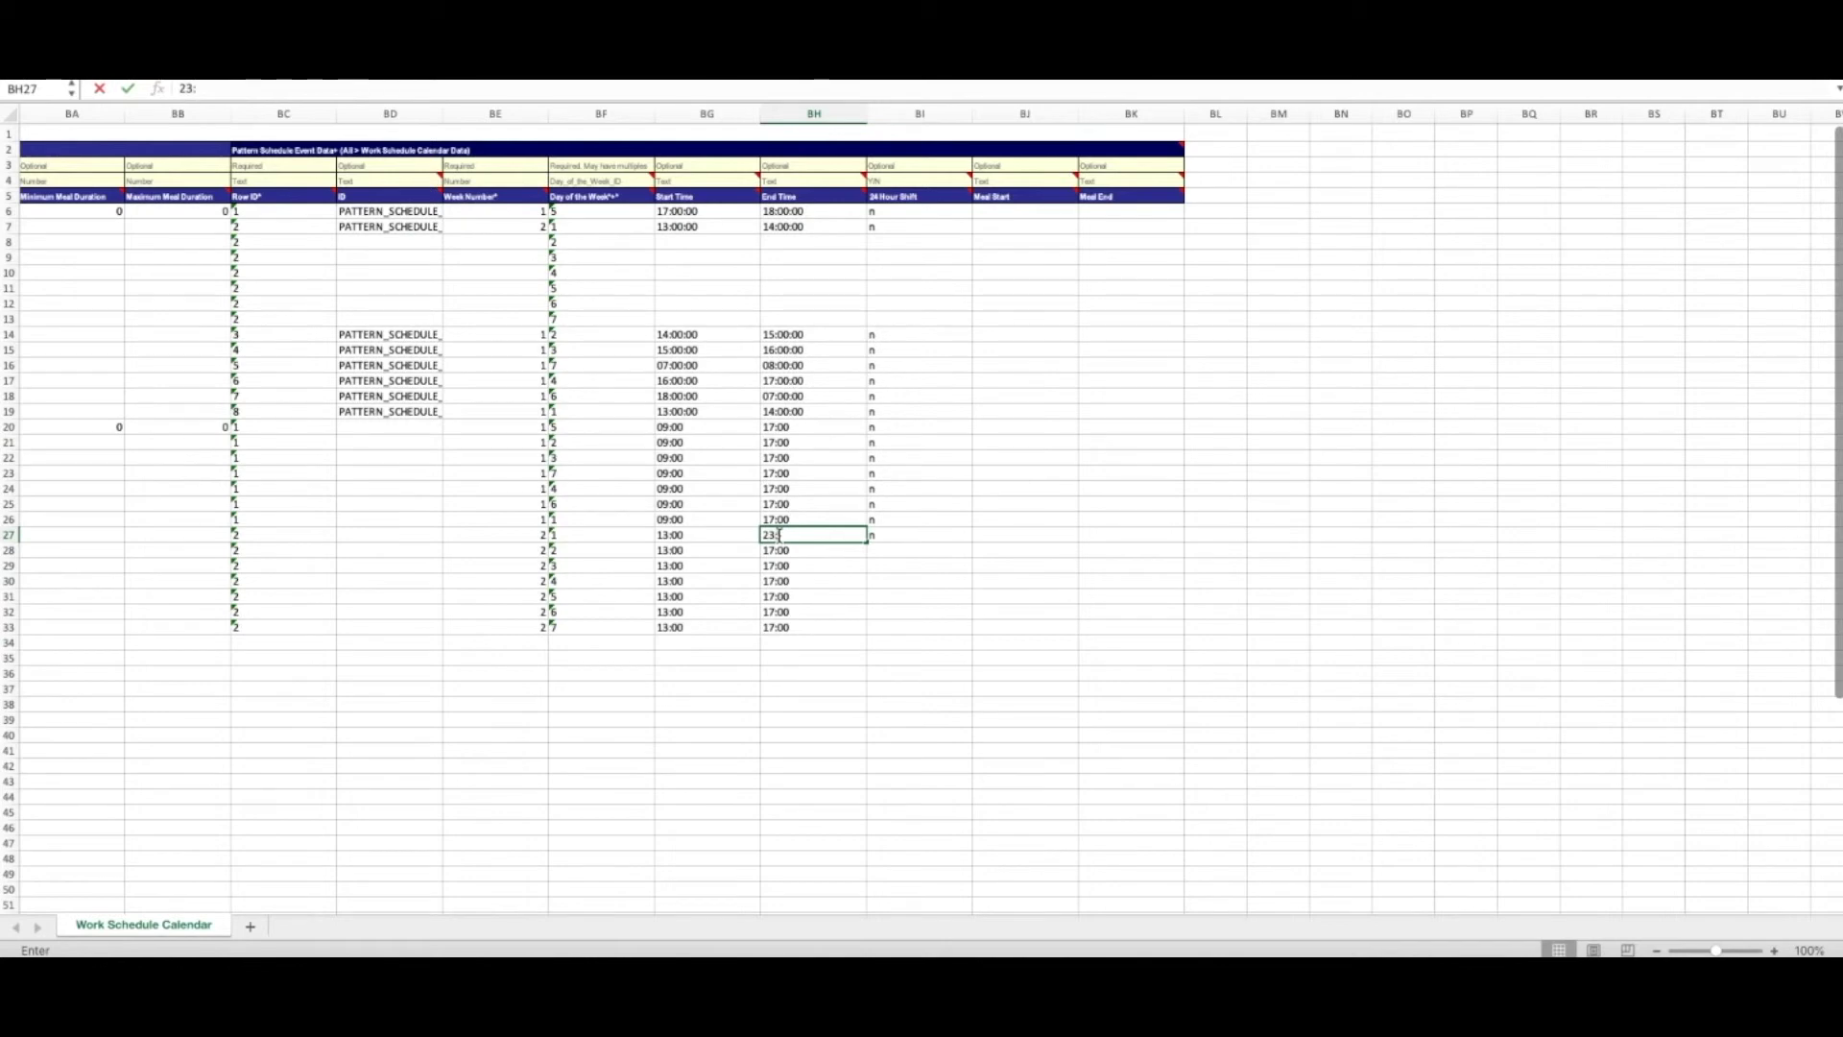
pyautogui.write('00')
pyautogui.press('Return')
pyautogui.click(780, 535)
pyautogui.write('23:00')
pyautogui.press('Return')
pyautogui.moveTo(793, 533); pyautogui.dragTo(818, 622)
pyautogui.hotkey('ctrl', 'd')
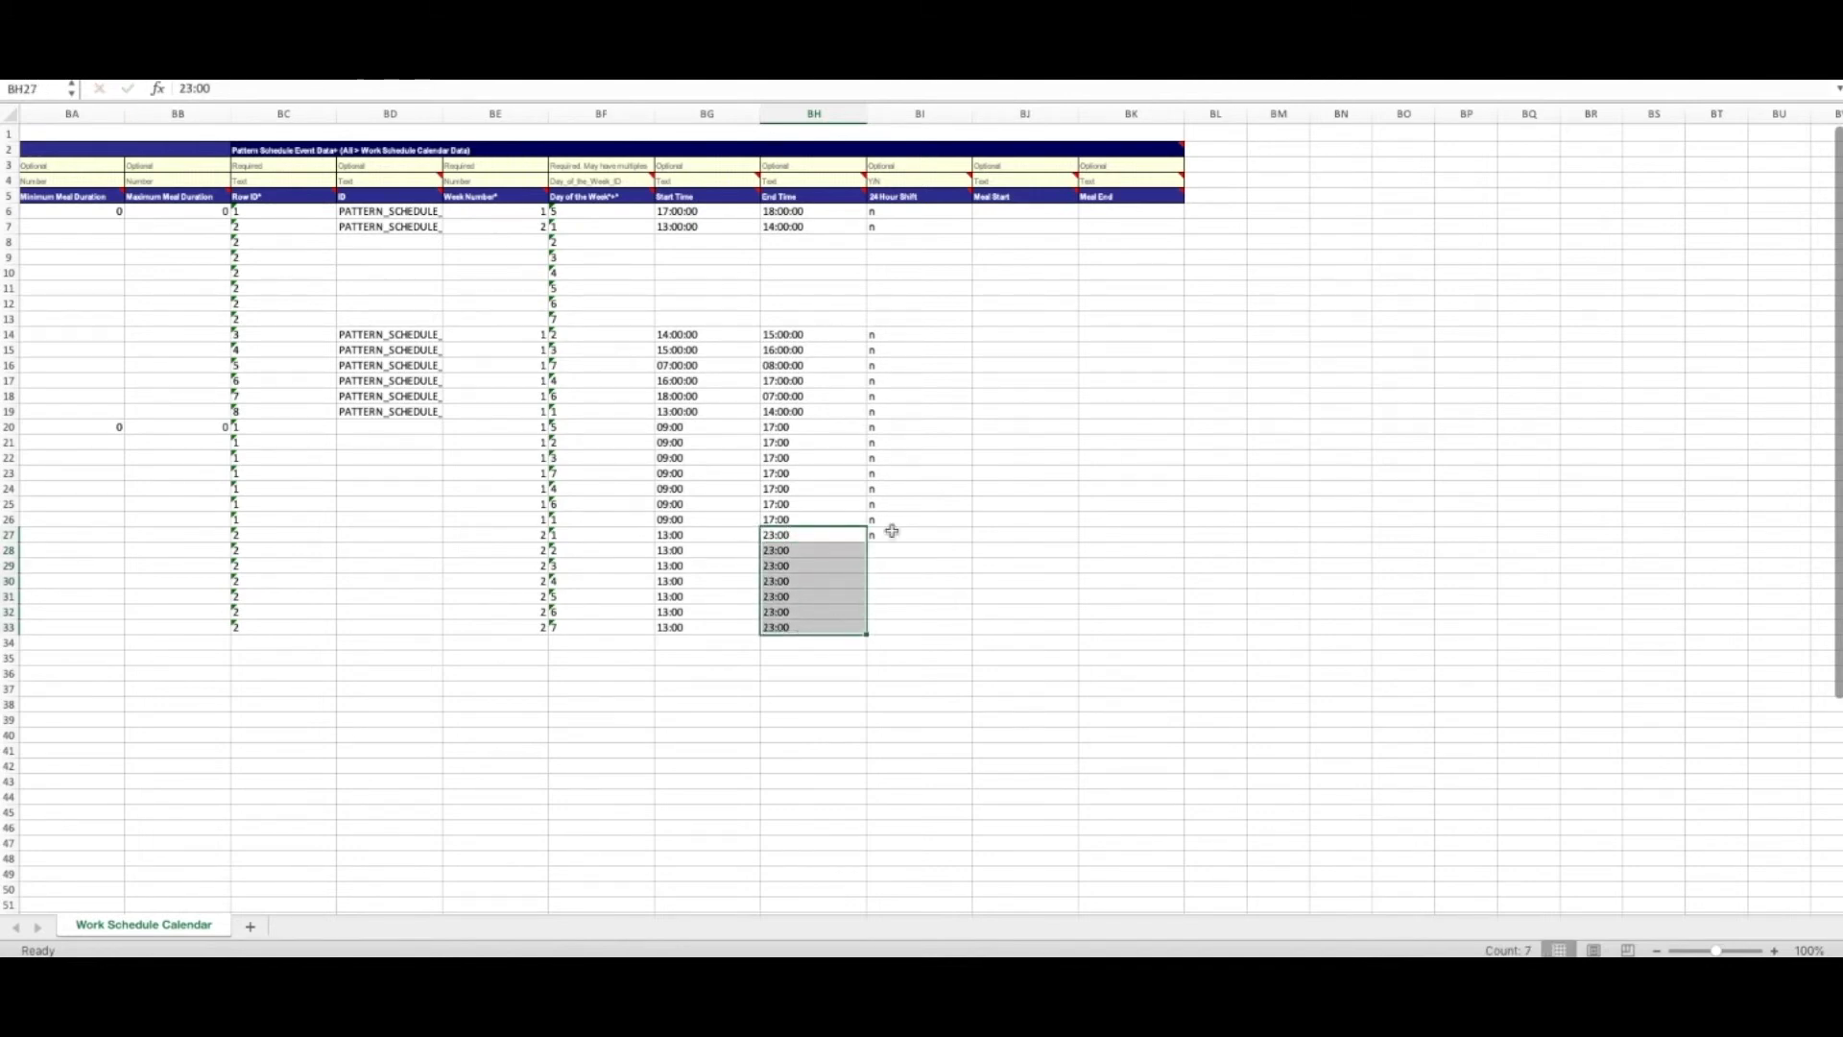
pyautogui.moveTo(892, 531); pyautogui.dragTo(904, 623)
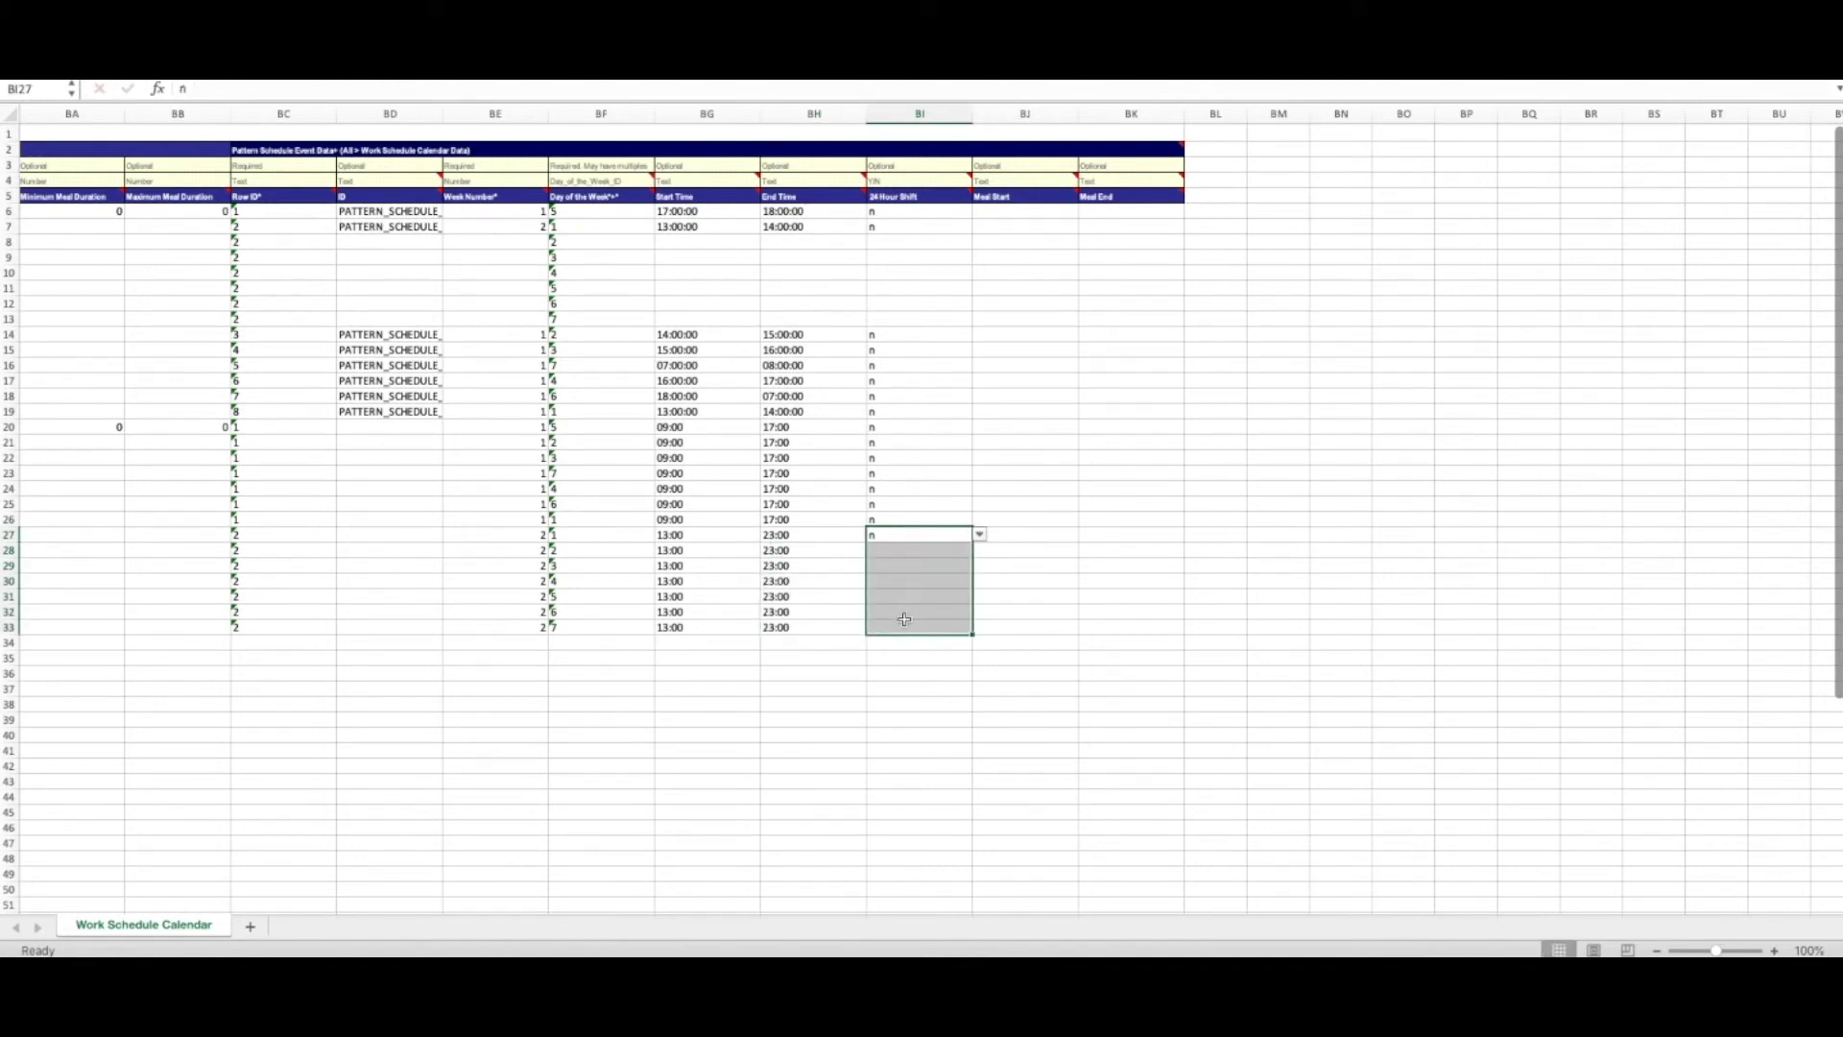
# Step: Fill 24 Hour Shift n through BI27:BI33 and Spreadsheet Key 2 through B26:B33
pyautogui.hotkey('ctrl', 'd')
pyautogui.hscroll(-4, 658, 531)
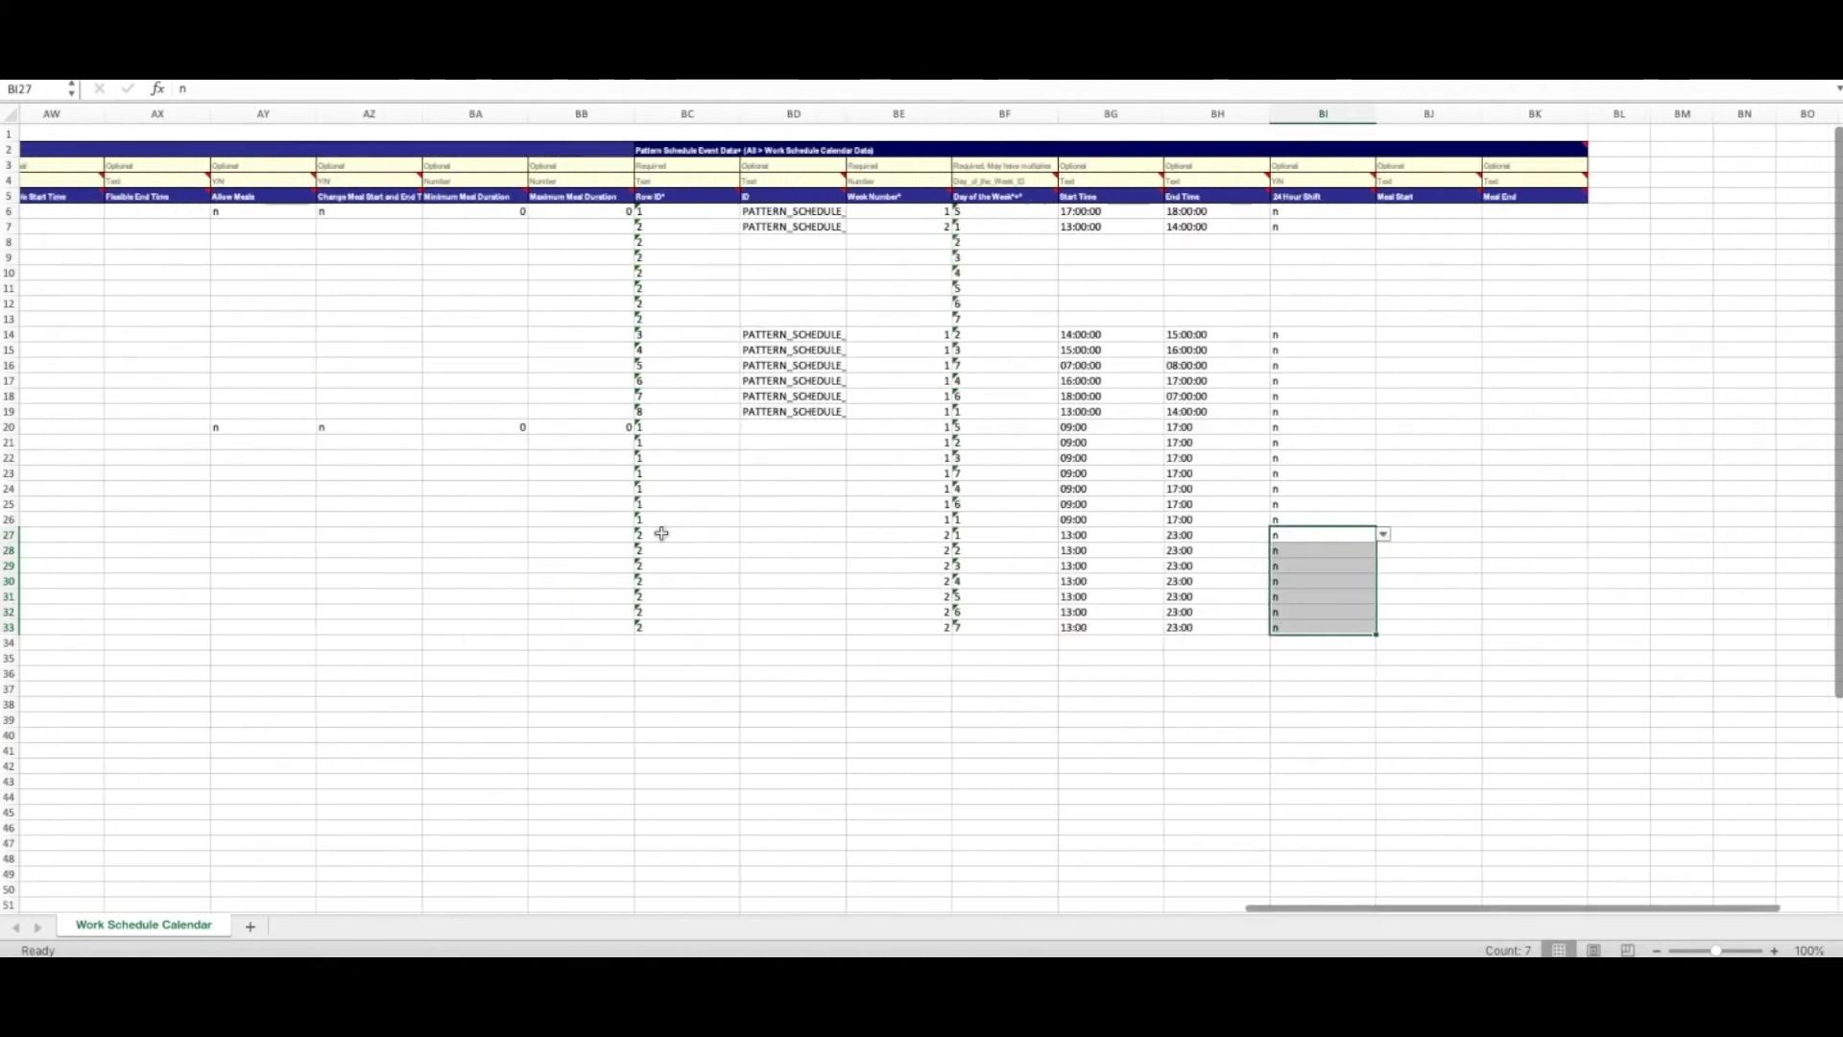
pyautogui.click(613, 629)
pyautogui.hotkey('ctrl', 'Left')
pyautogui.press('Right')
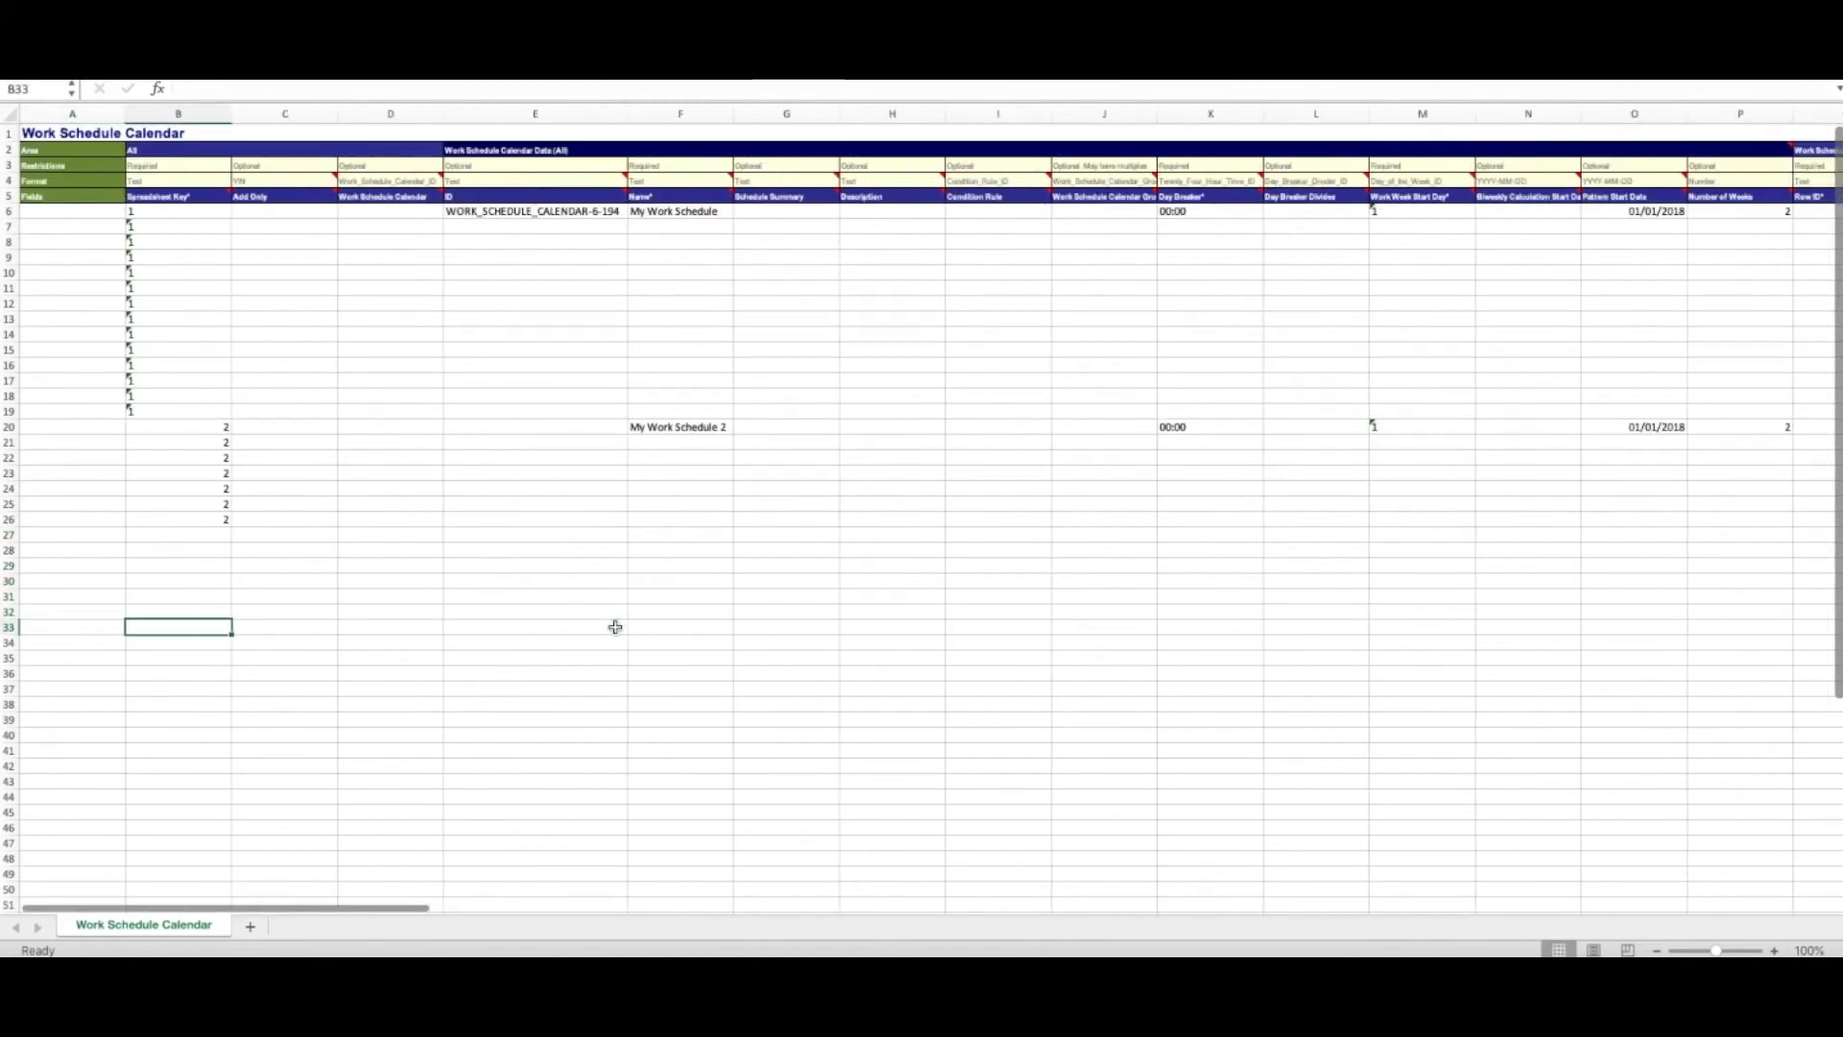
pyautogui.hotkey('ctrl', 'shift', 'Up')
pyautogui.hotkey('ctrl', 'd')
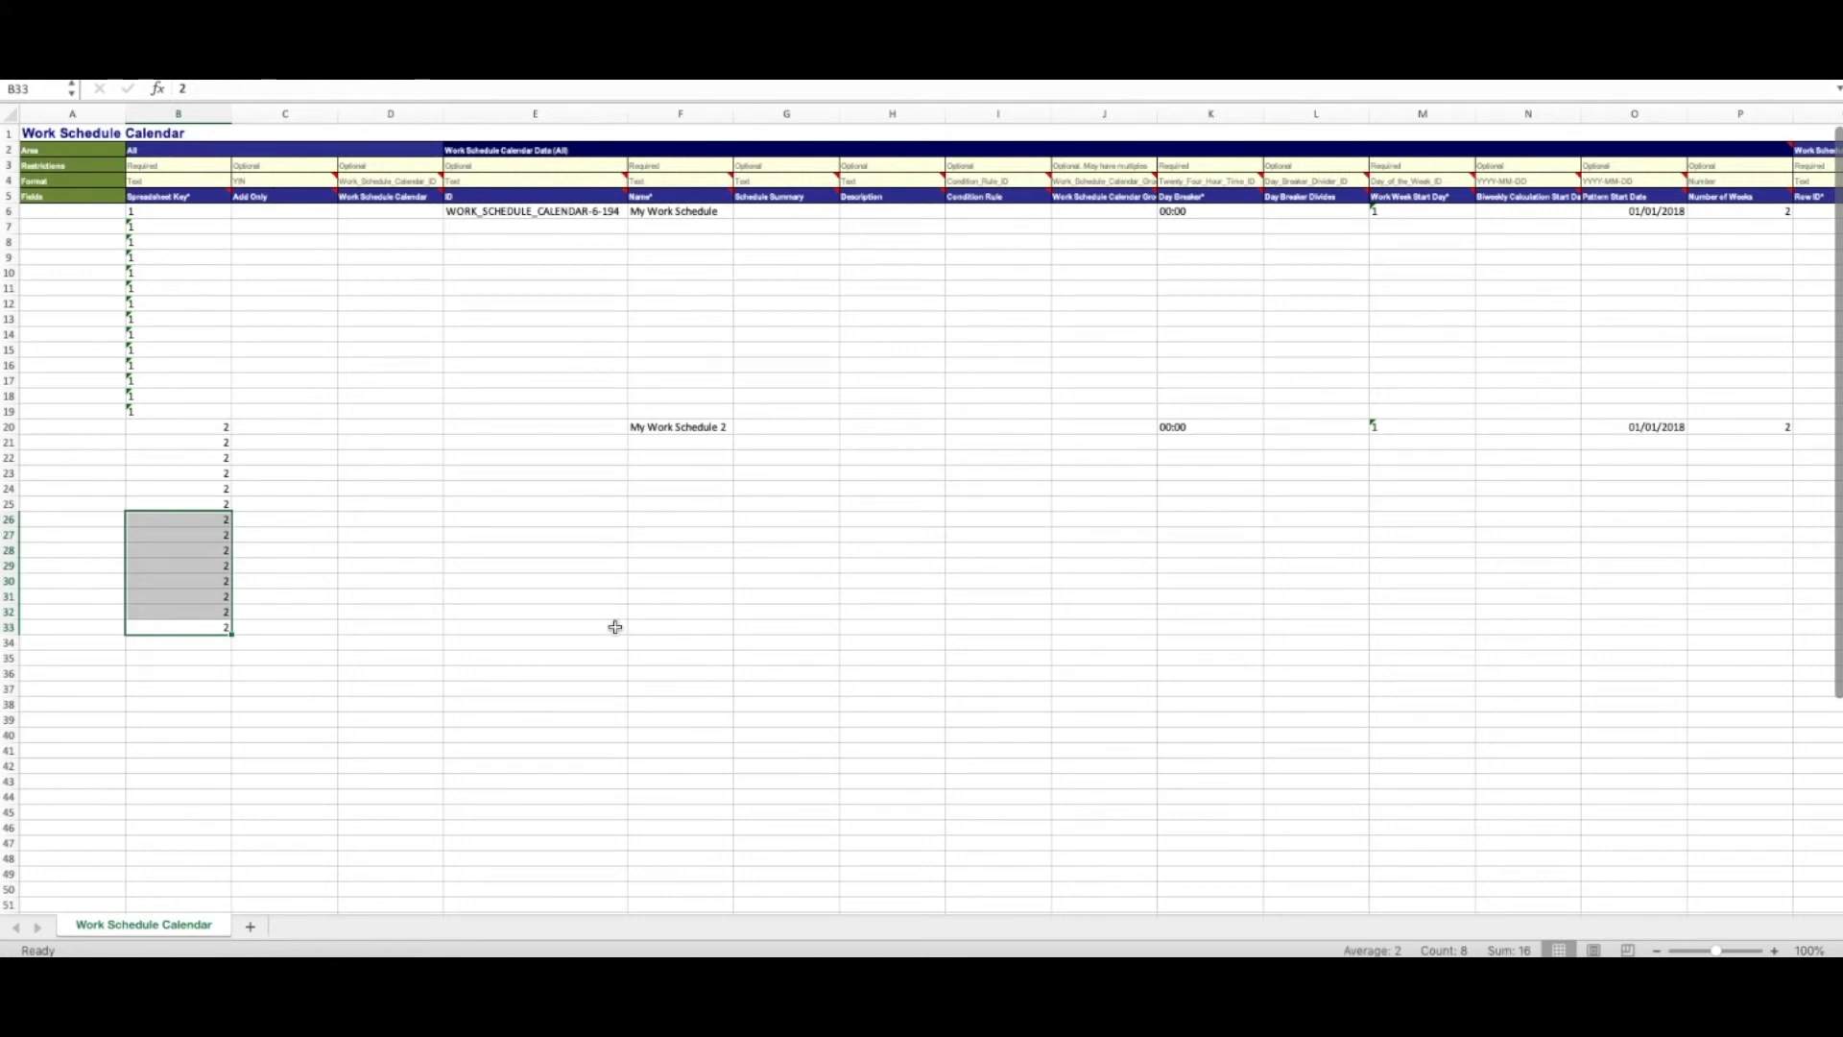
# Step: Delete the old My Work Schedule rows 6–19 and save the workbook
pyautogui.moveTo(19, 412); pyautogui.dragTo(14, 215)
pyautogui.rightClick(13, 221)
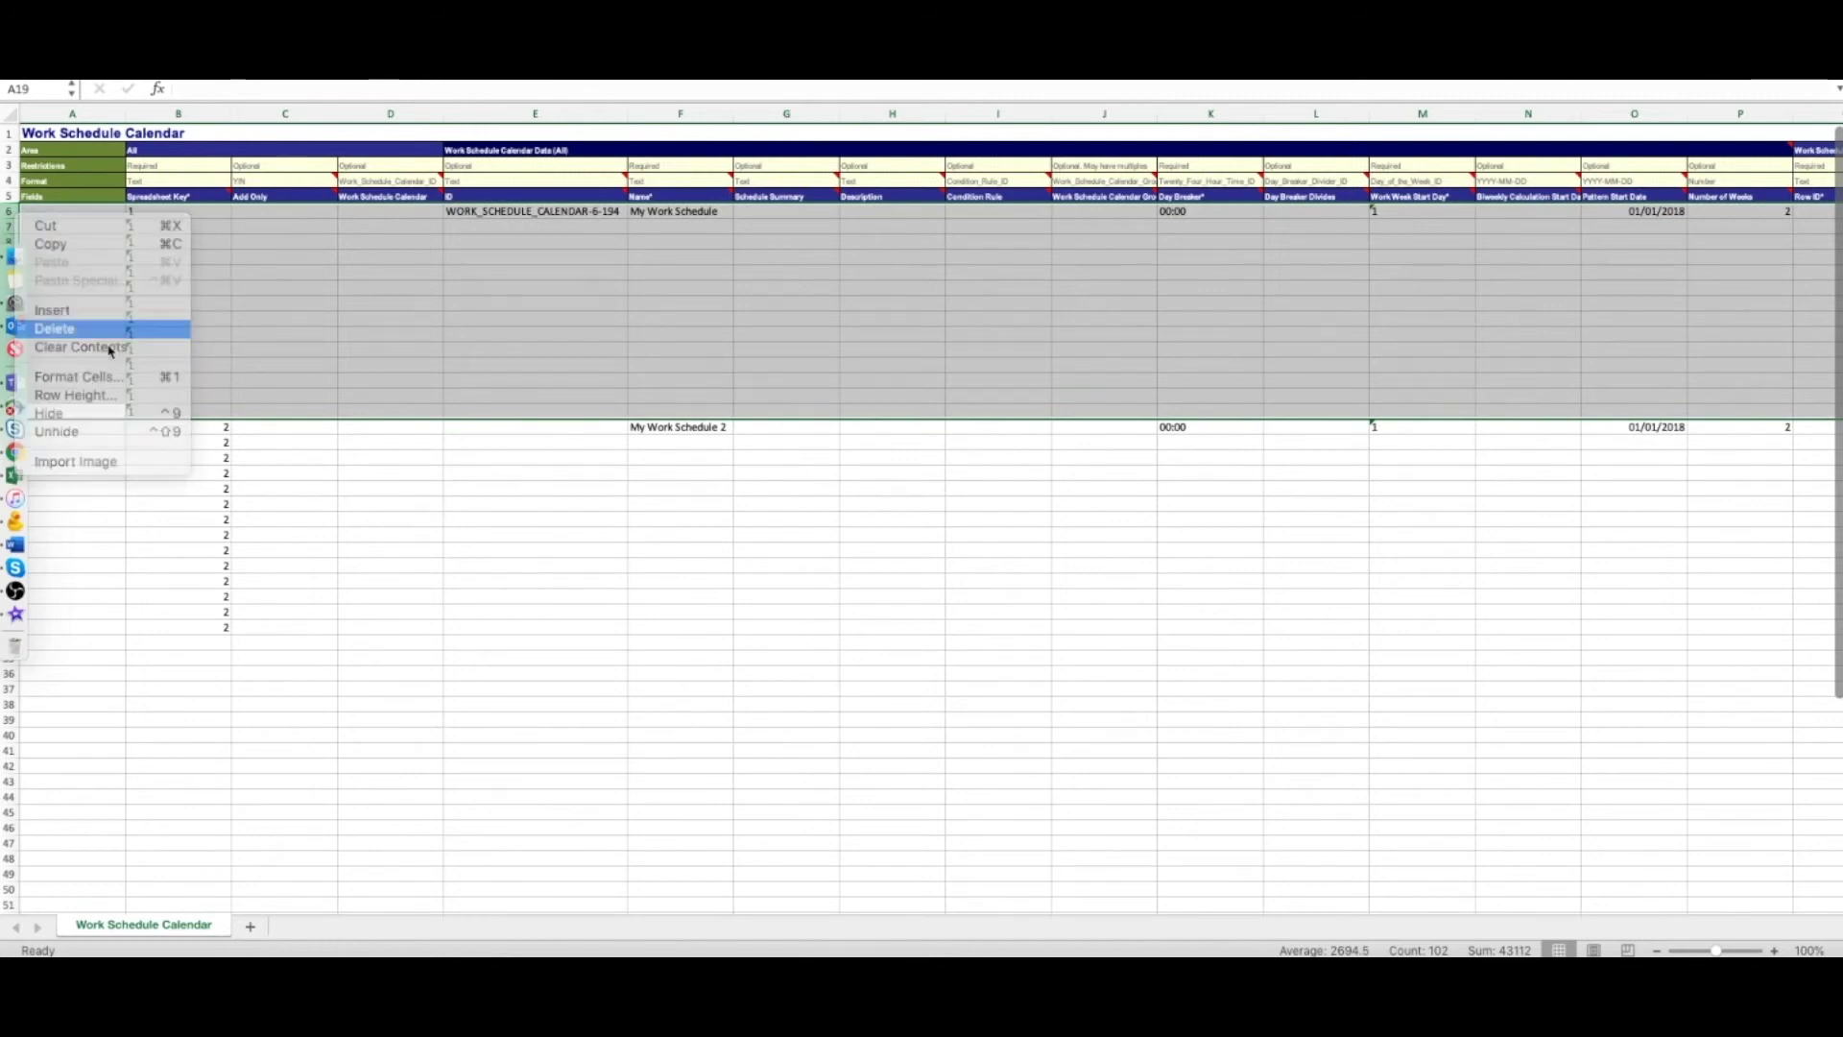
pyautogui.click(54, 328)
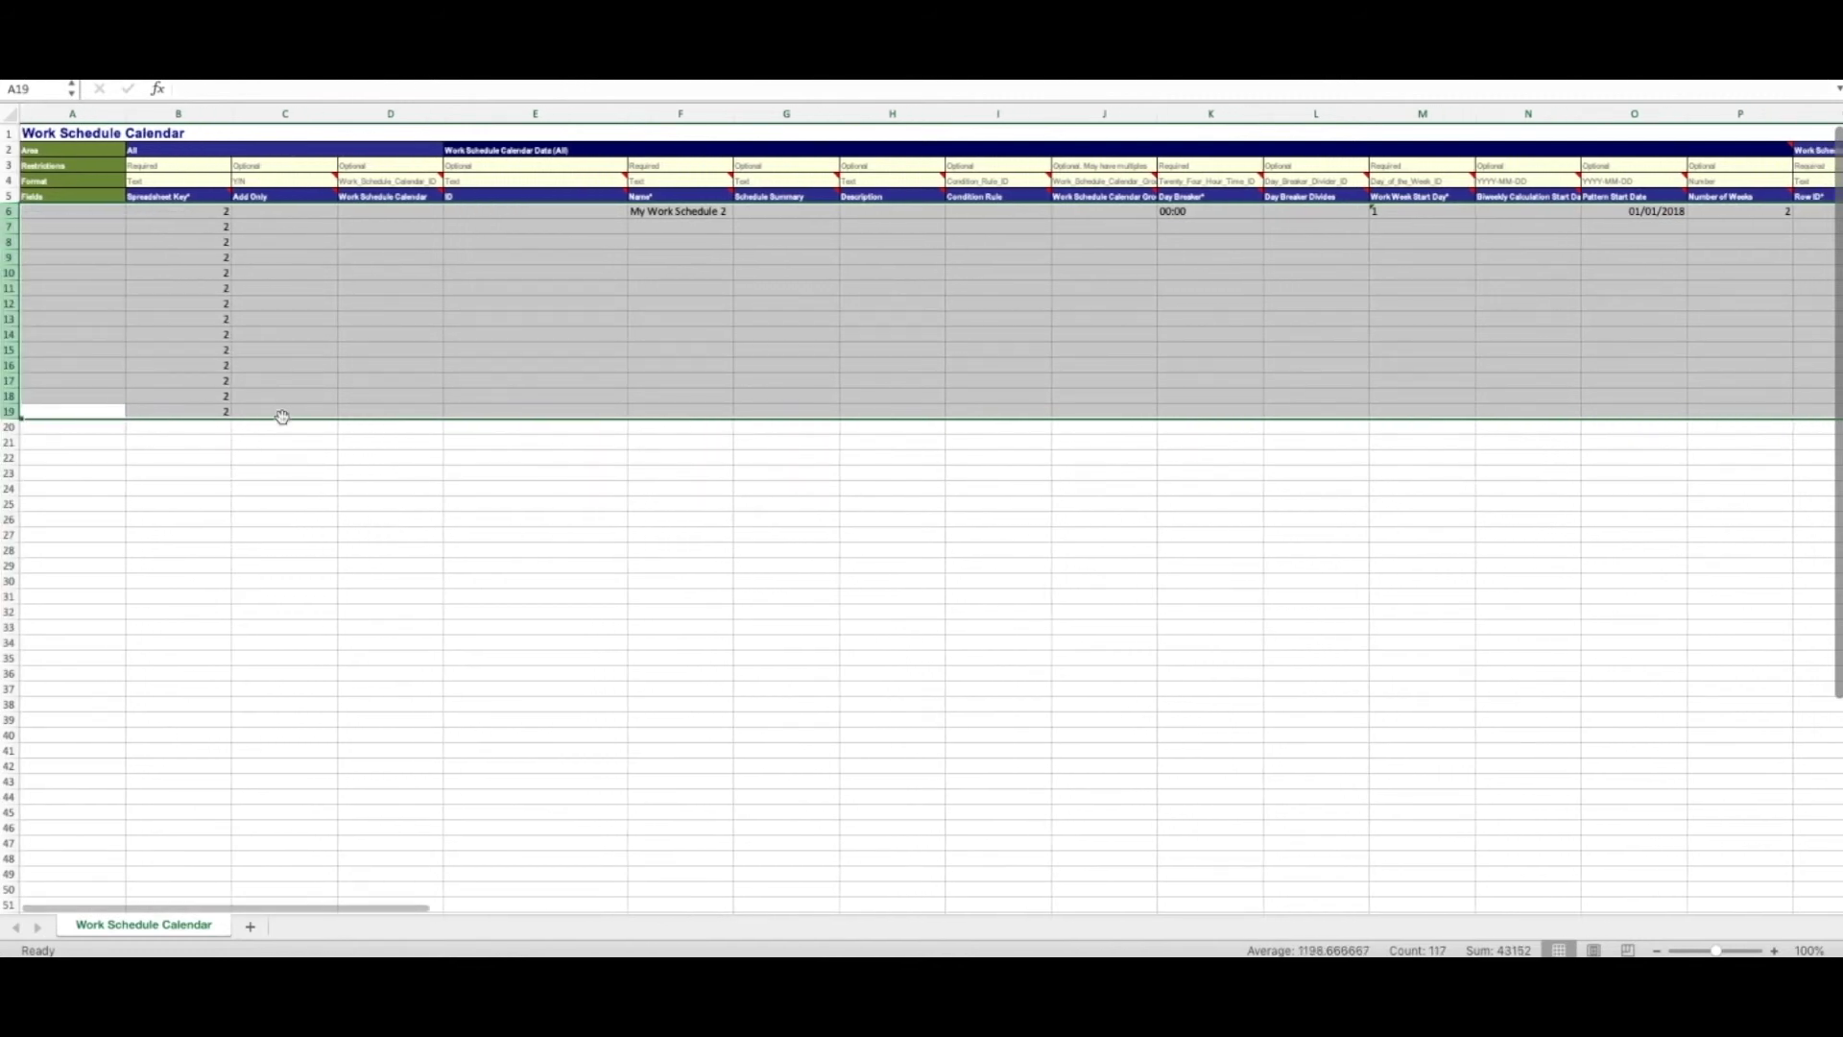
pyautogui.press('super+s')
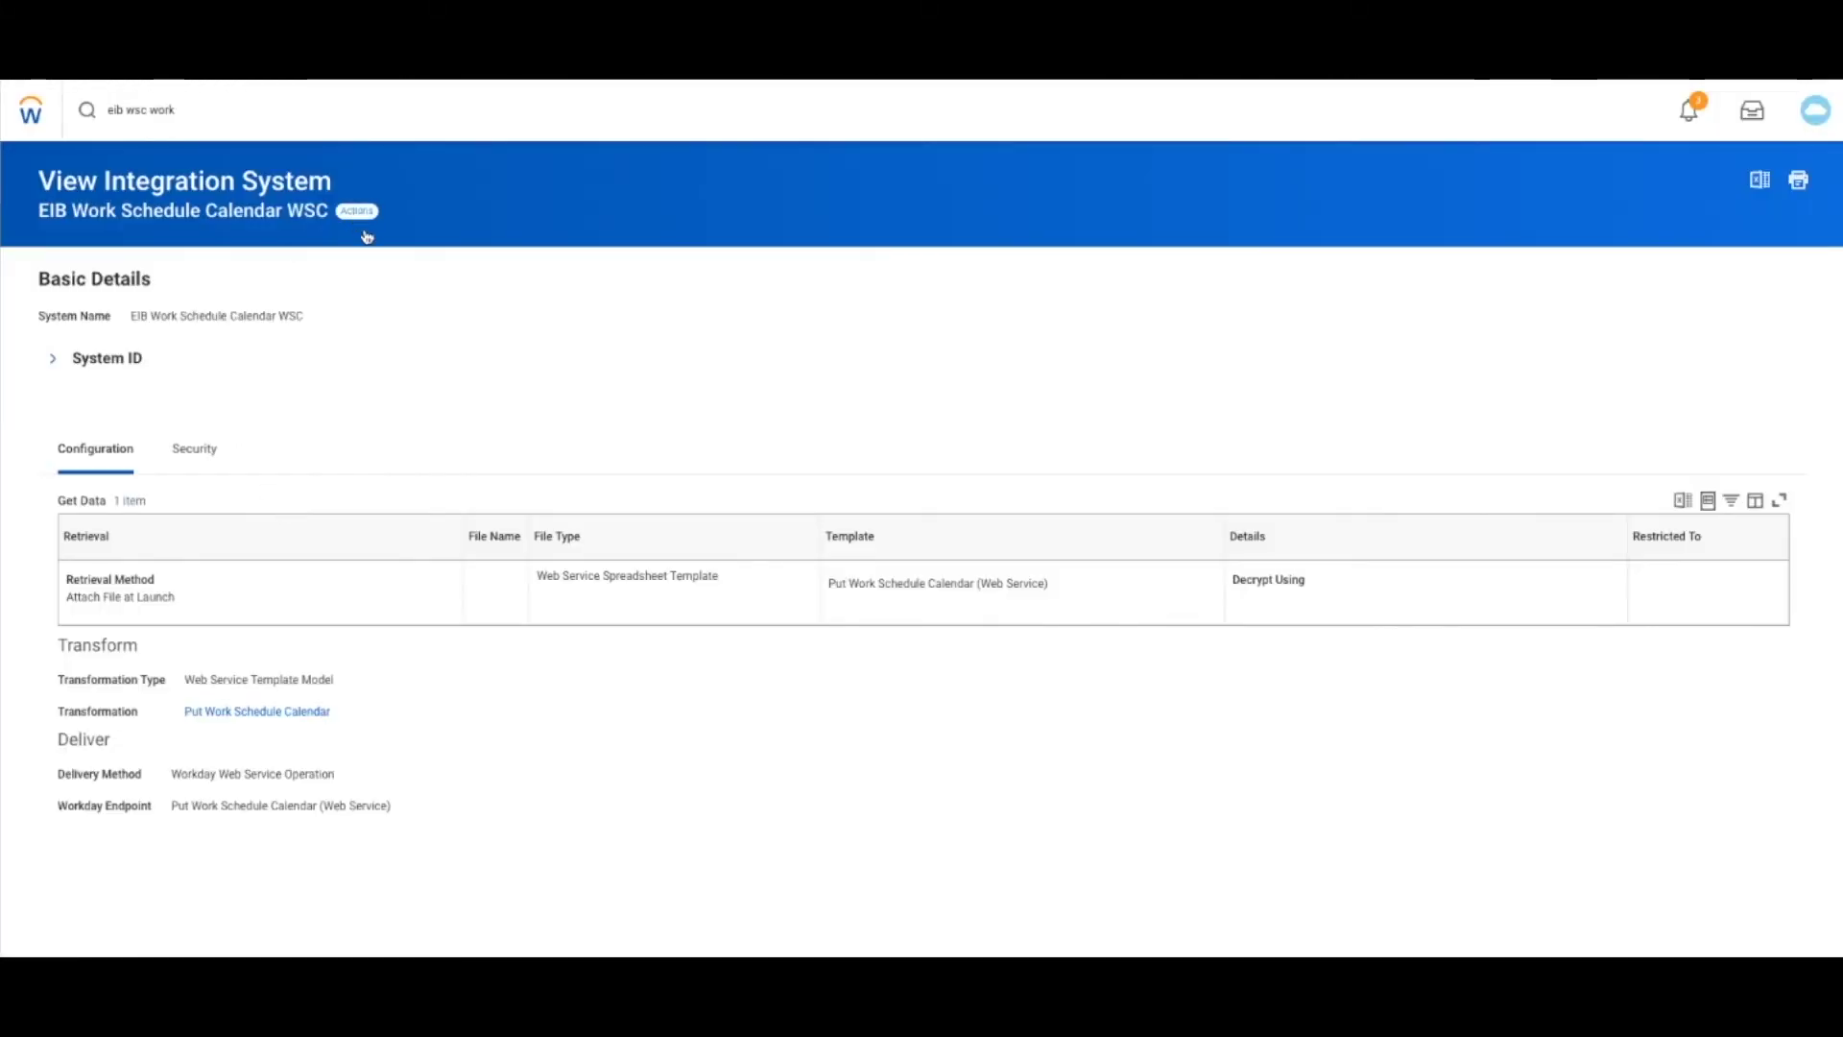
# Step: Launch the EIB Work Schedule Calendar WSC integration with Put_Work_Schedule_Calendar.xml as a new attachment
pyautogui.click(356, 212)
pyautogui.moveTo(438, 603)
pyautogui.moveTo(440, 569)
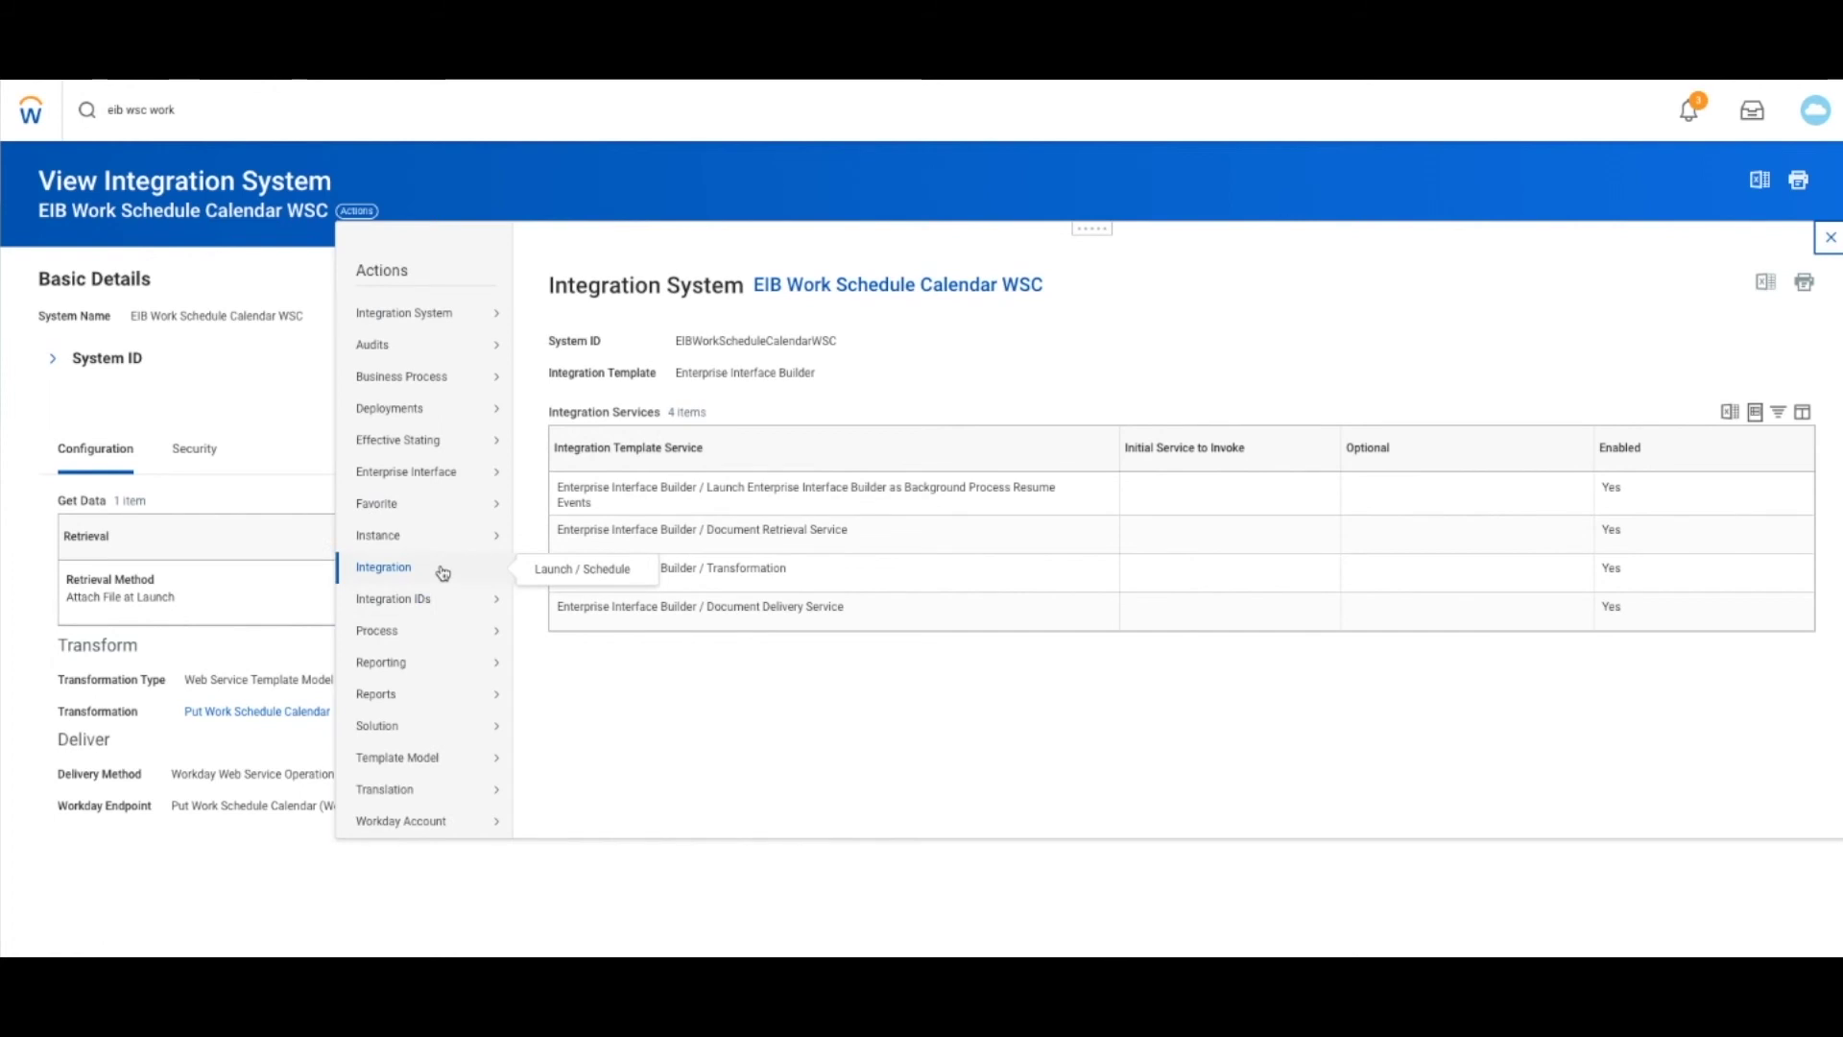
pyautogui.click(543, 569)
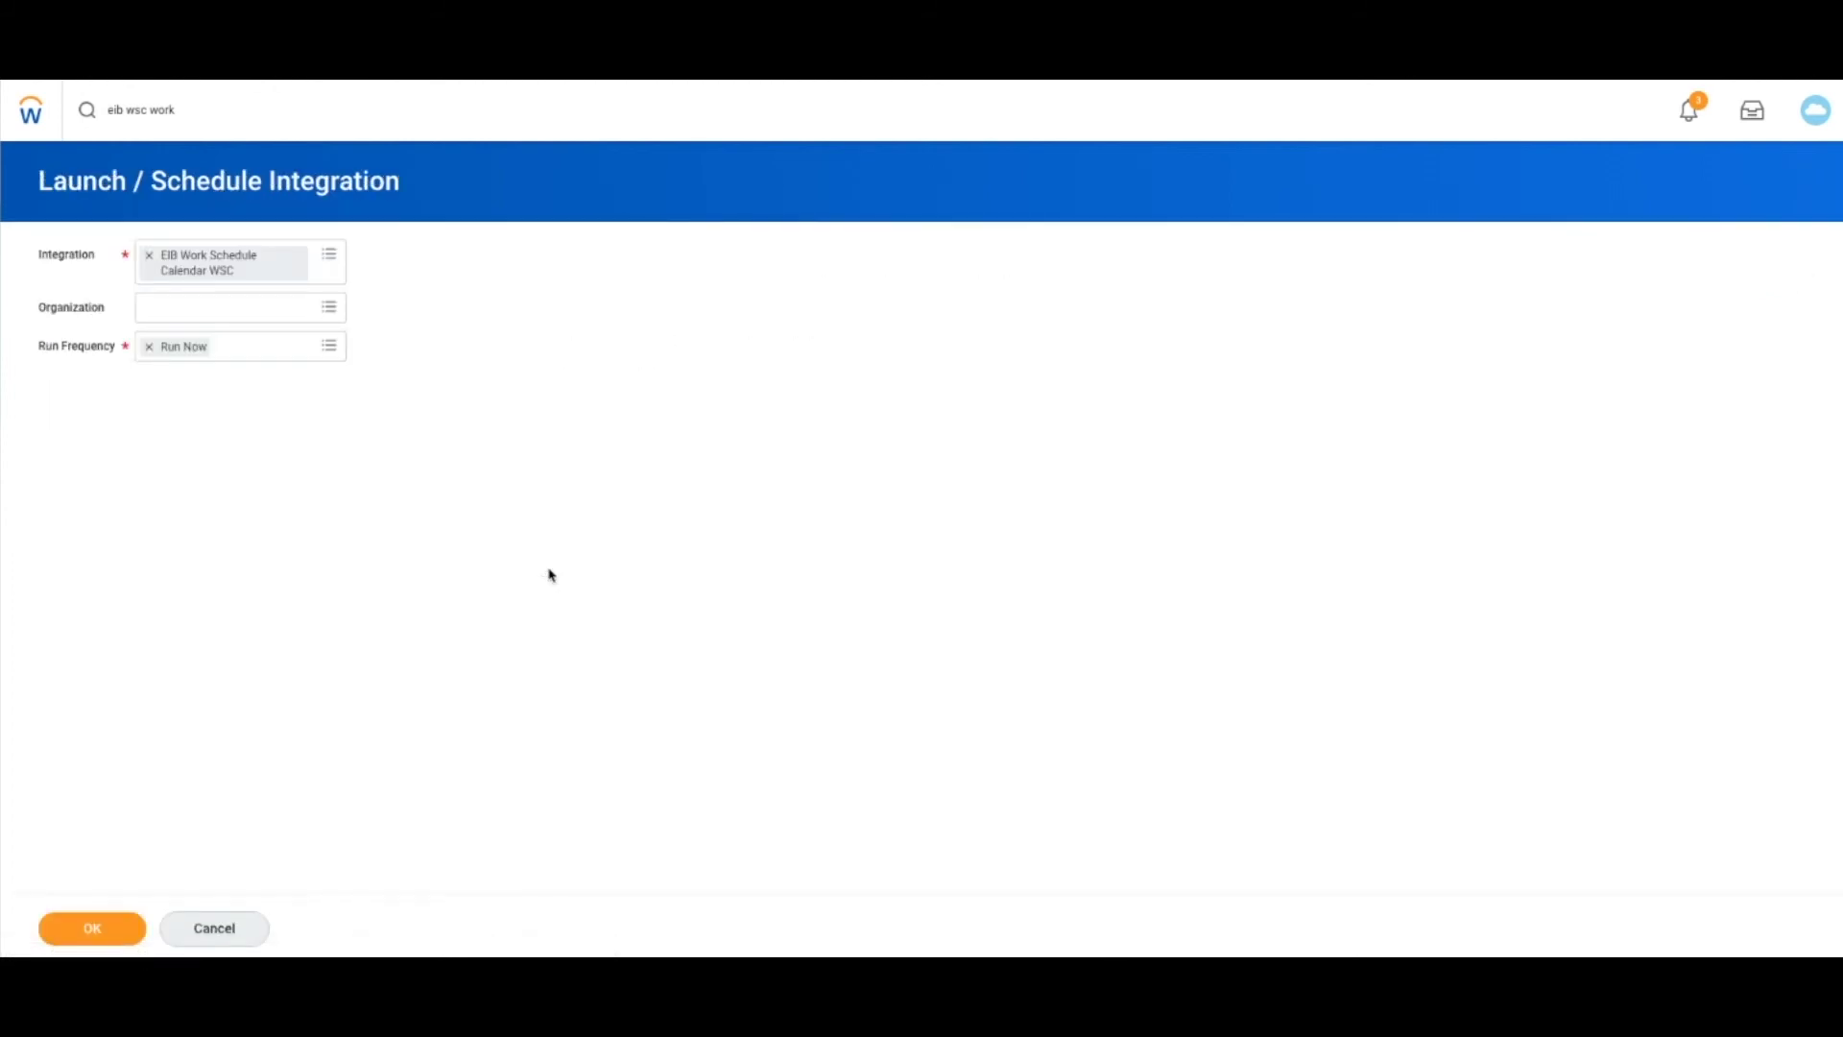
pyautogui.click(90, 927)
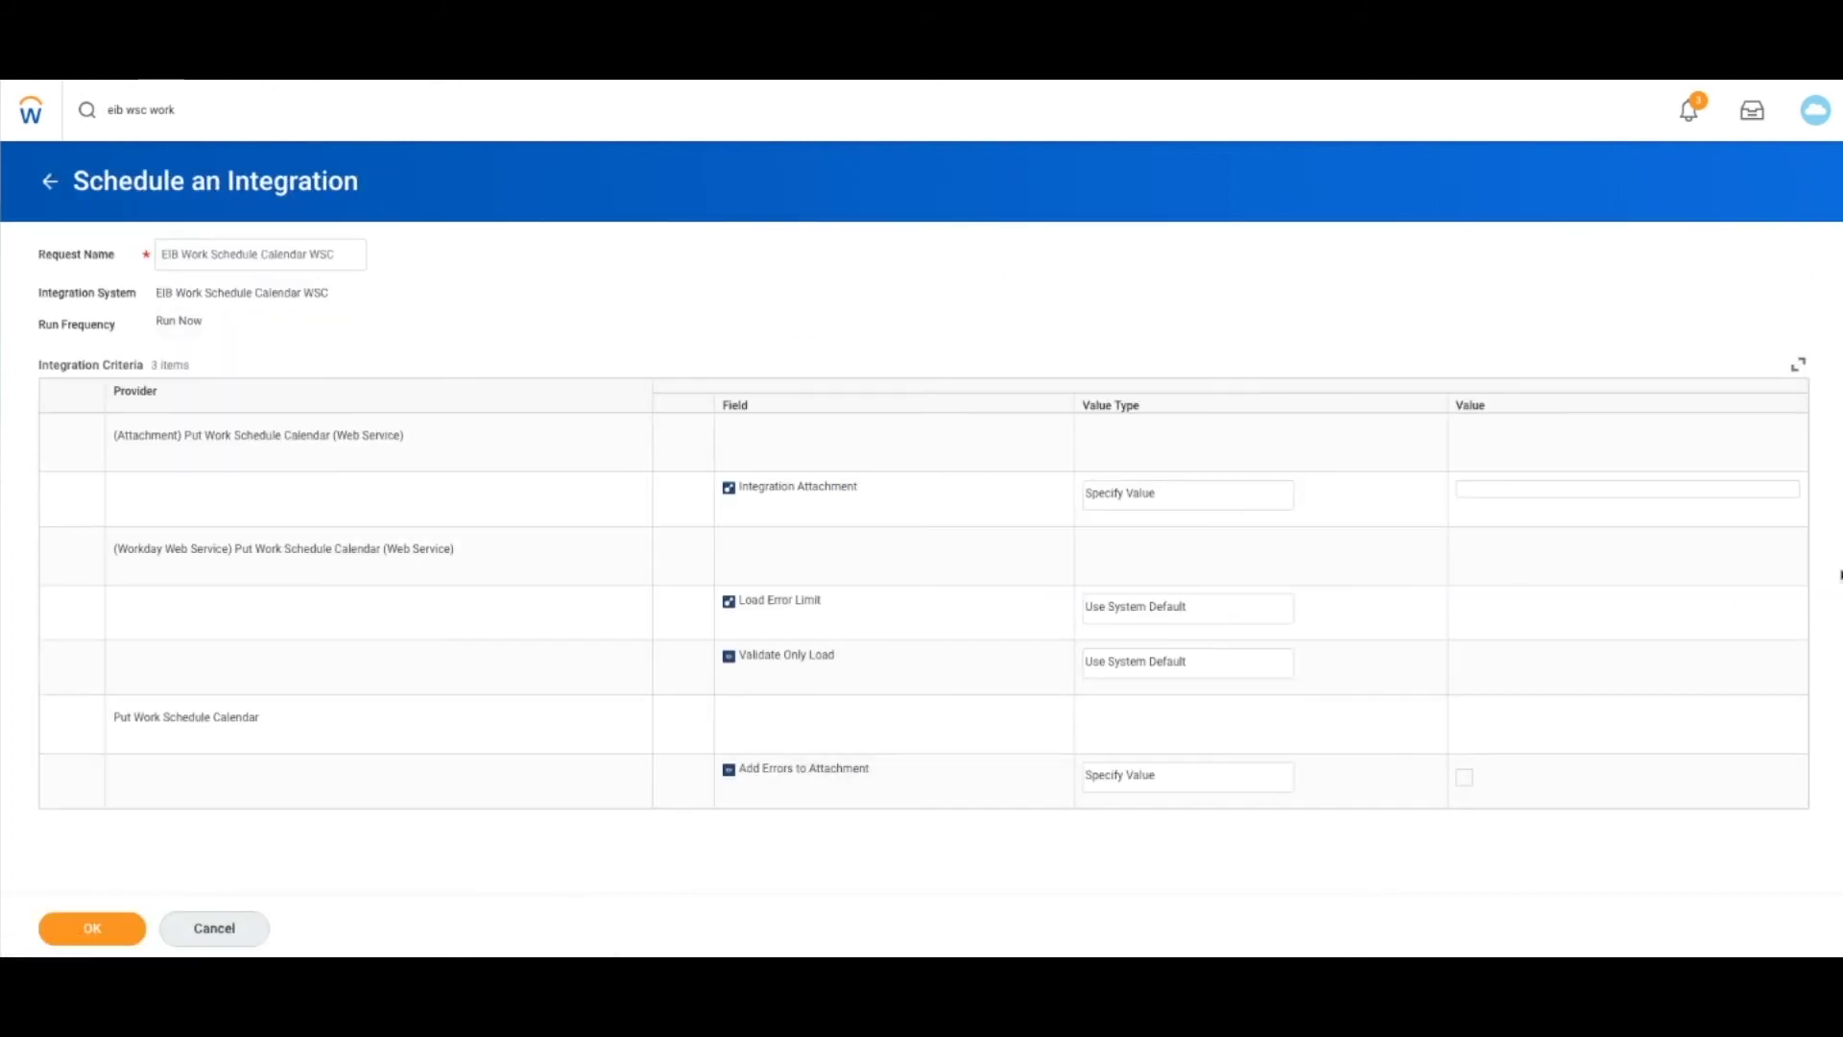
pyautogui.click(1537, 498)
pyautogui.click(1781, 496)
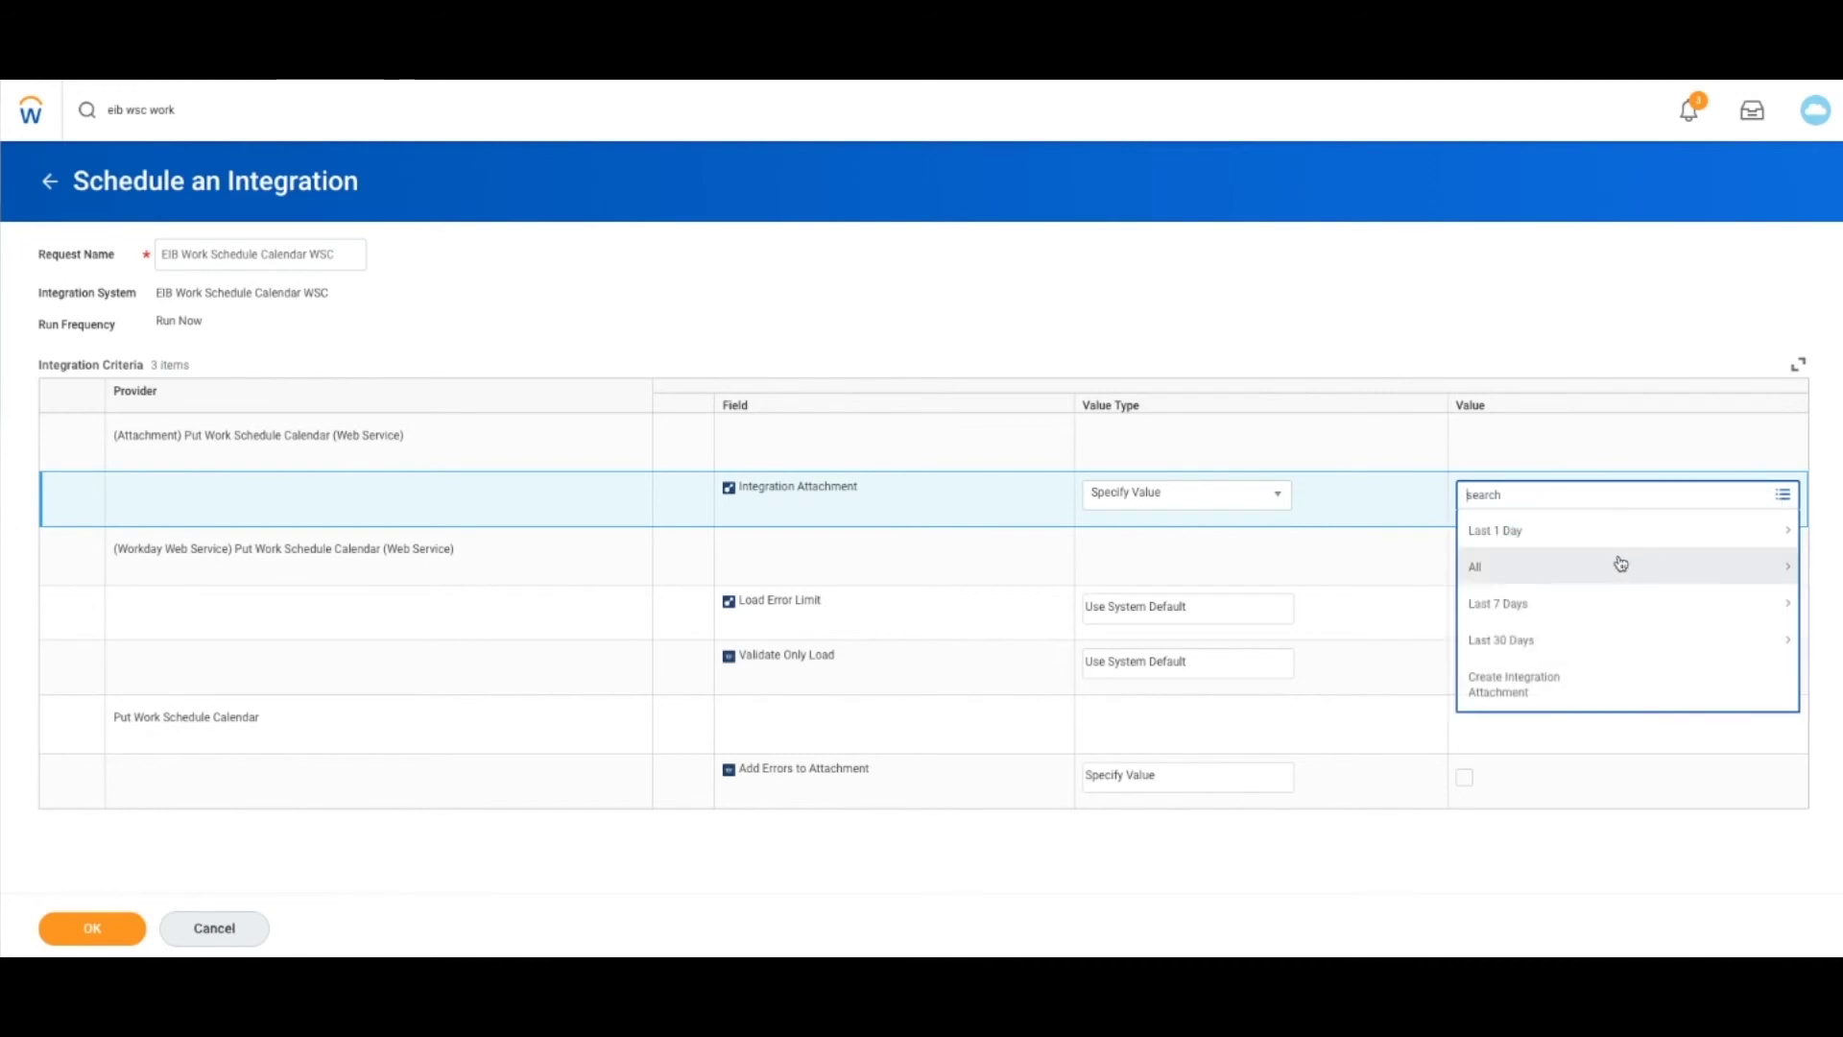
pyautogui.click(1519, 699)
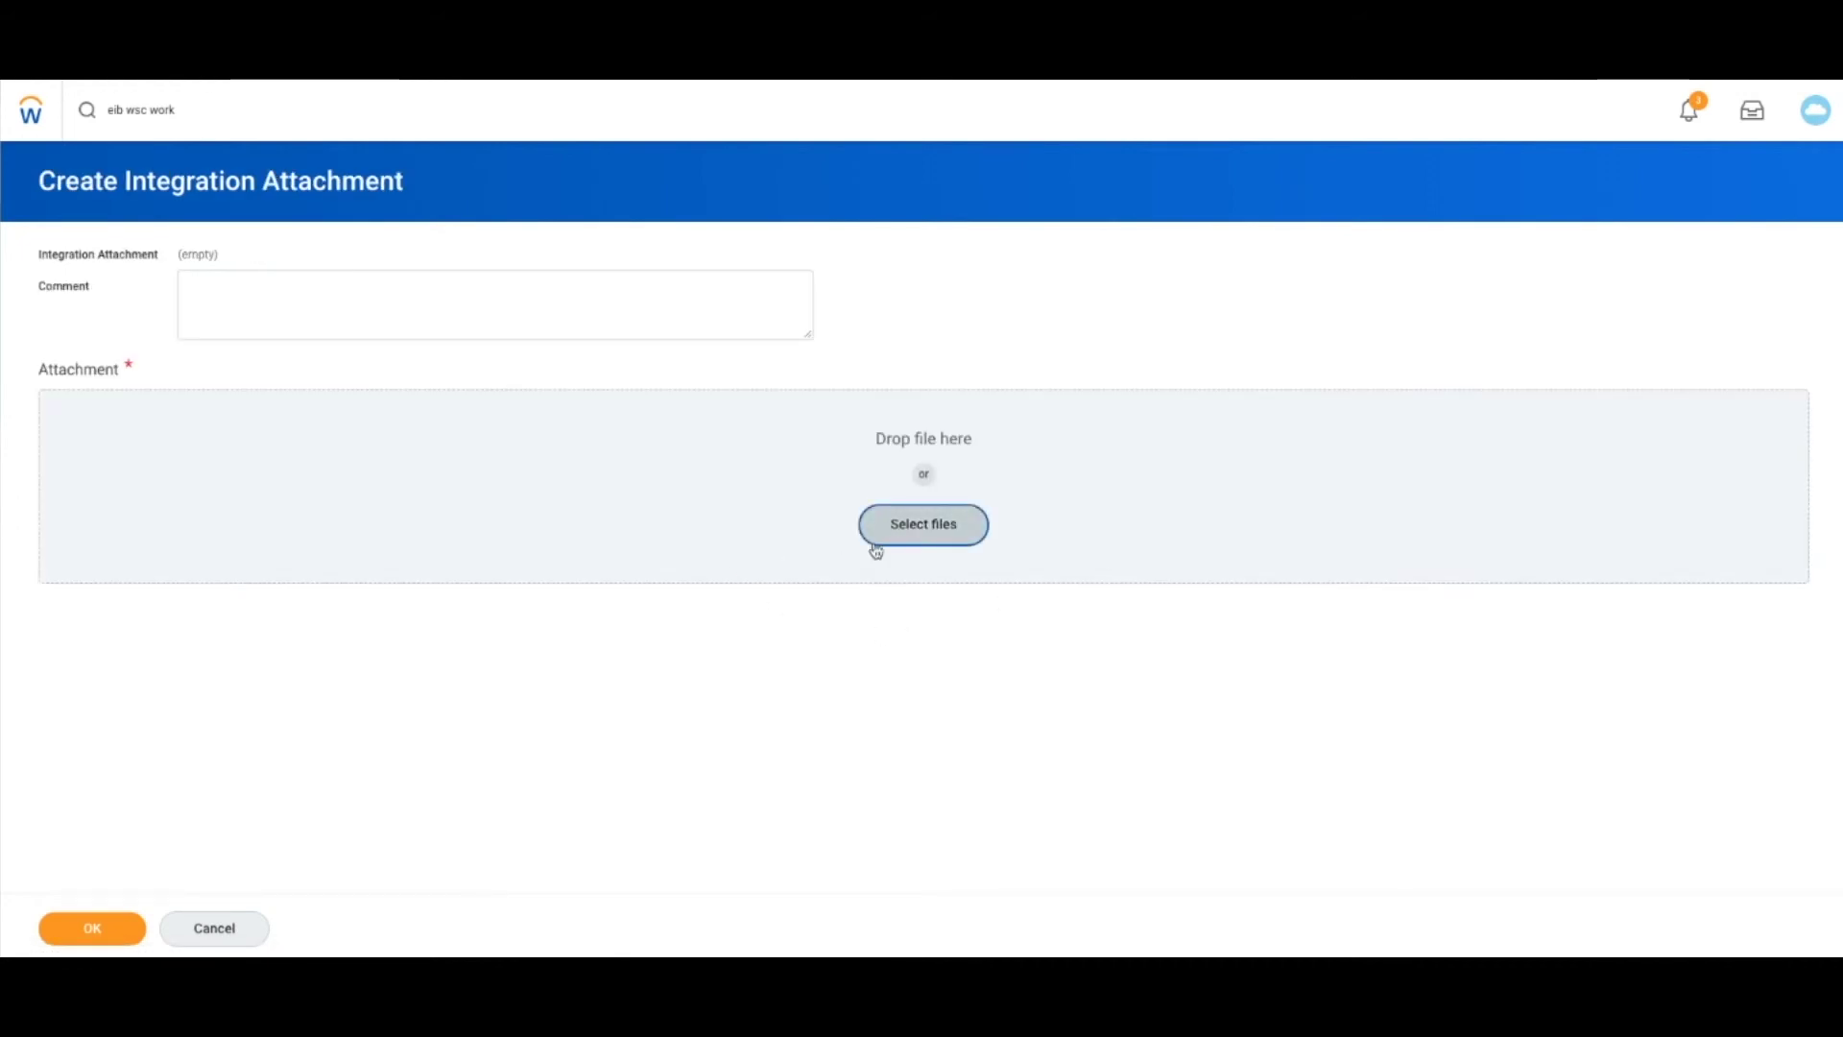
pyautogui.doubleClick(806, 92)
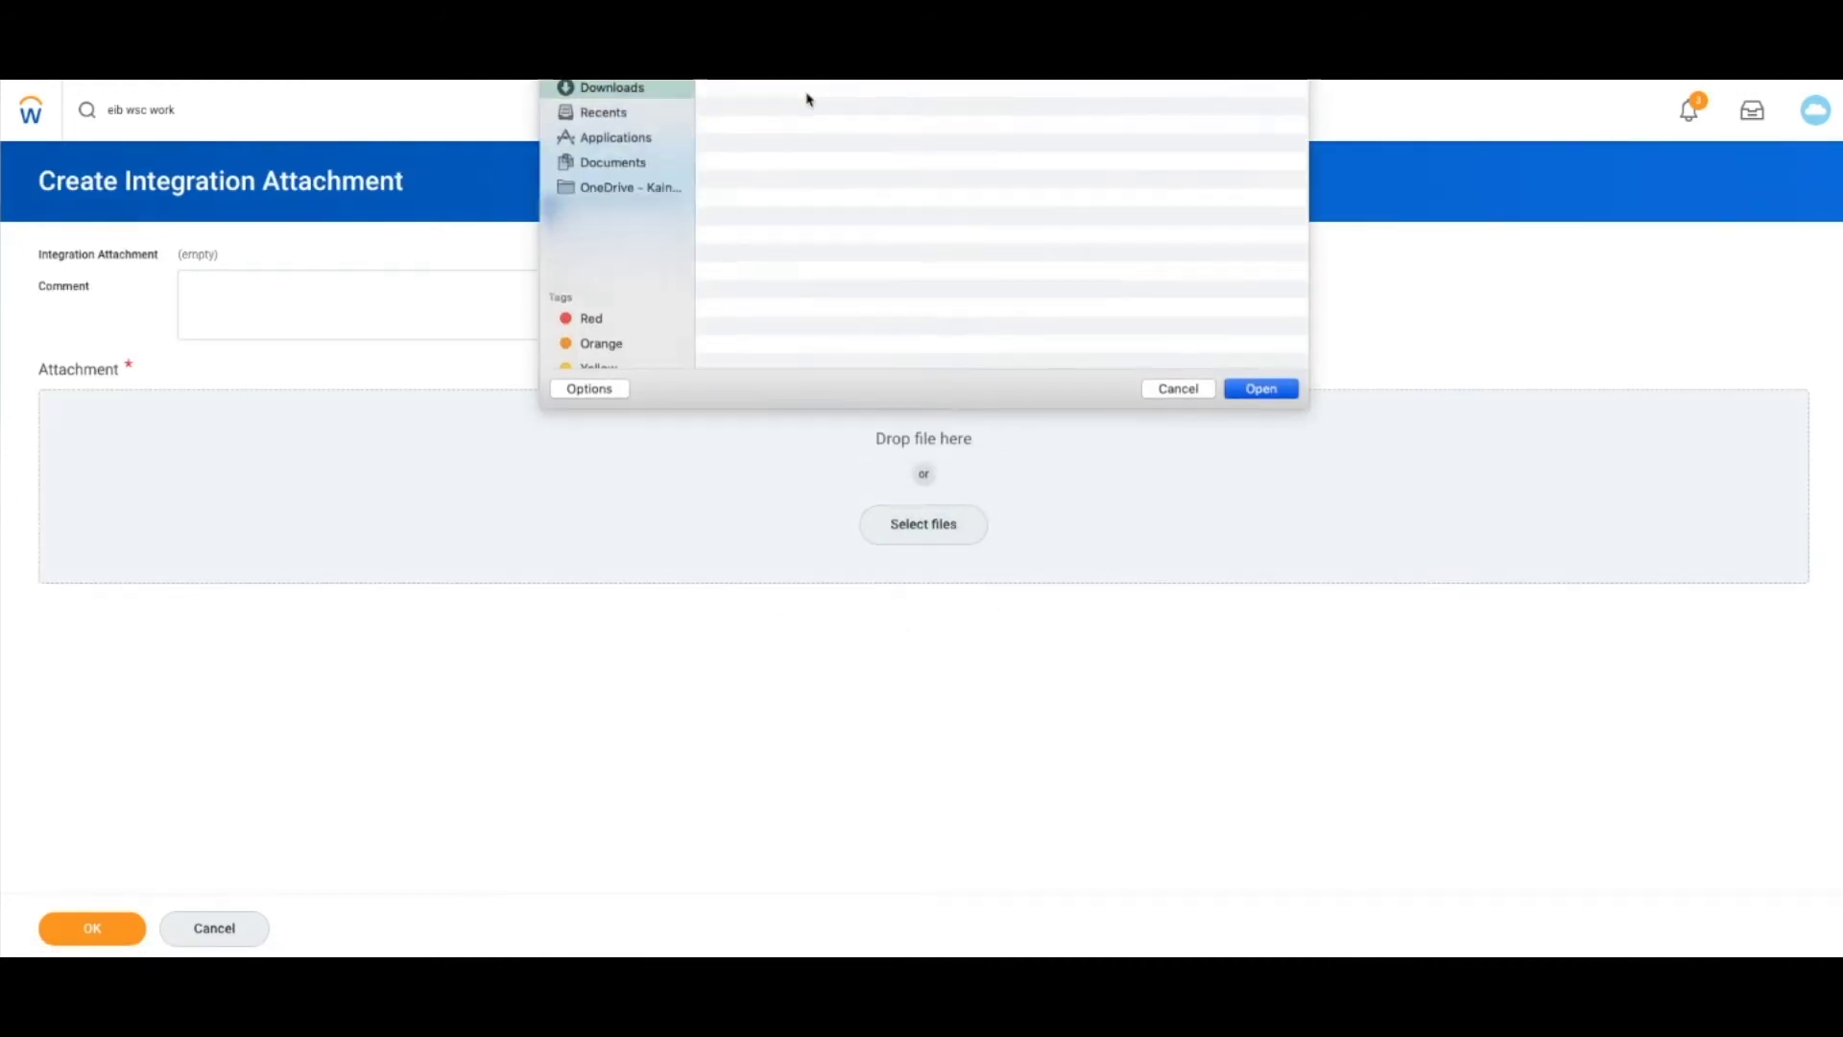
pyautogui.click(91, 928)
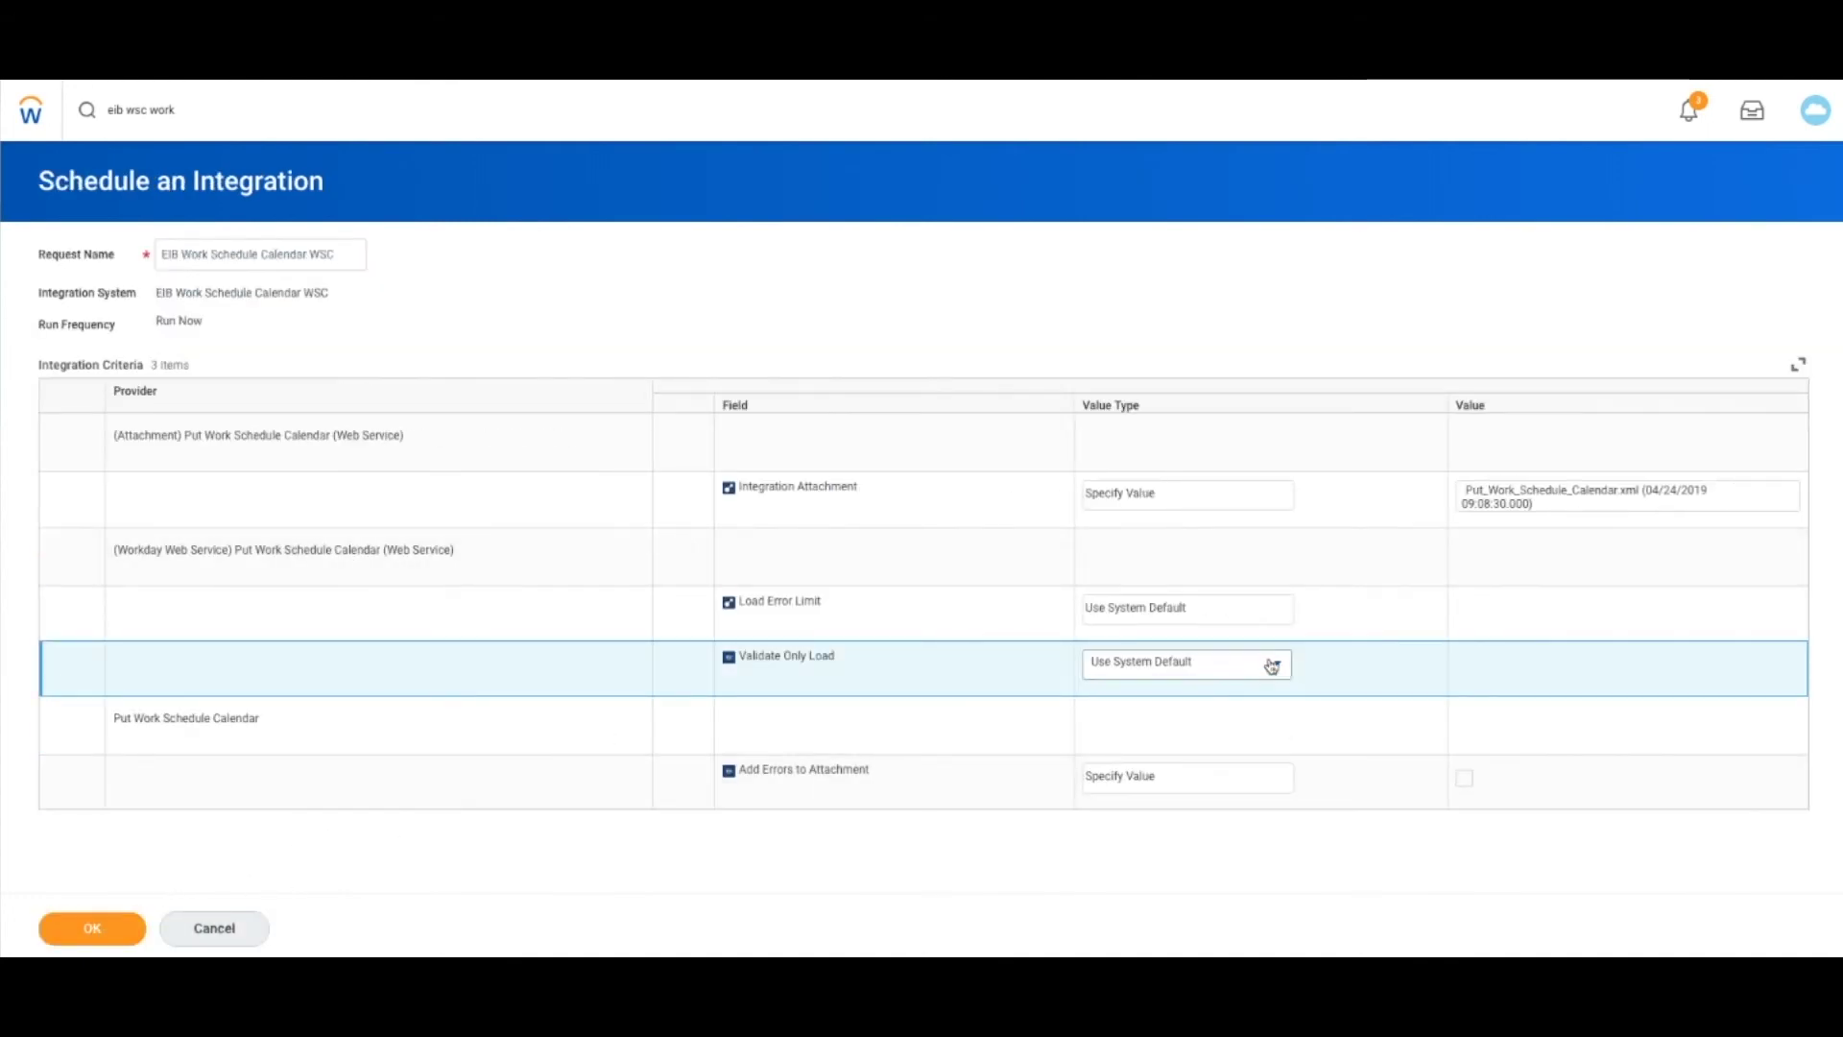
# Step: Set Validate Only Load to a specified value, turn it on, and submit the run
pyautogui.click(1272, 662)
pyautogui.click(1239, 764)
pyautogui.click(1464, 664)
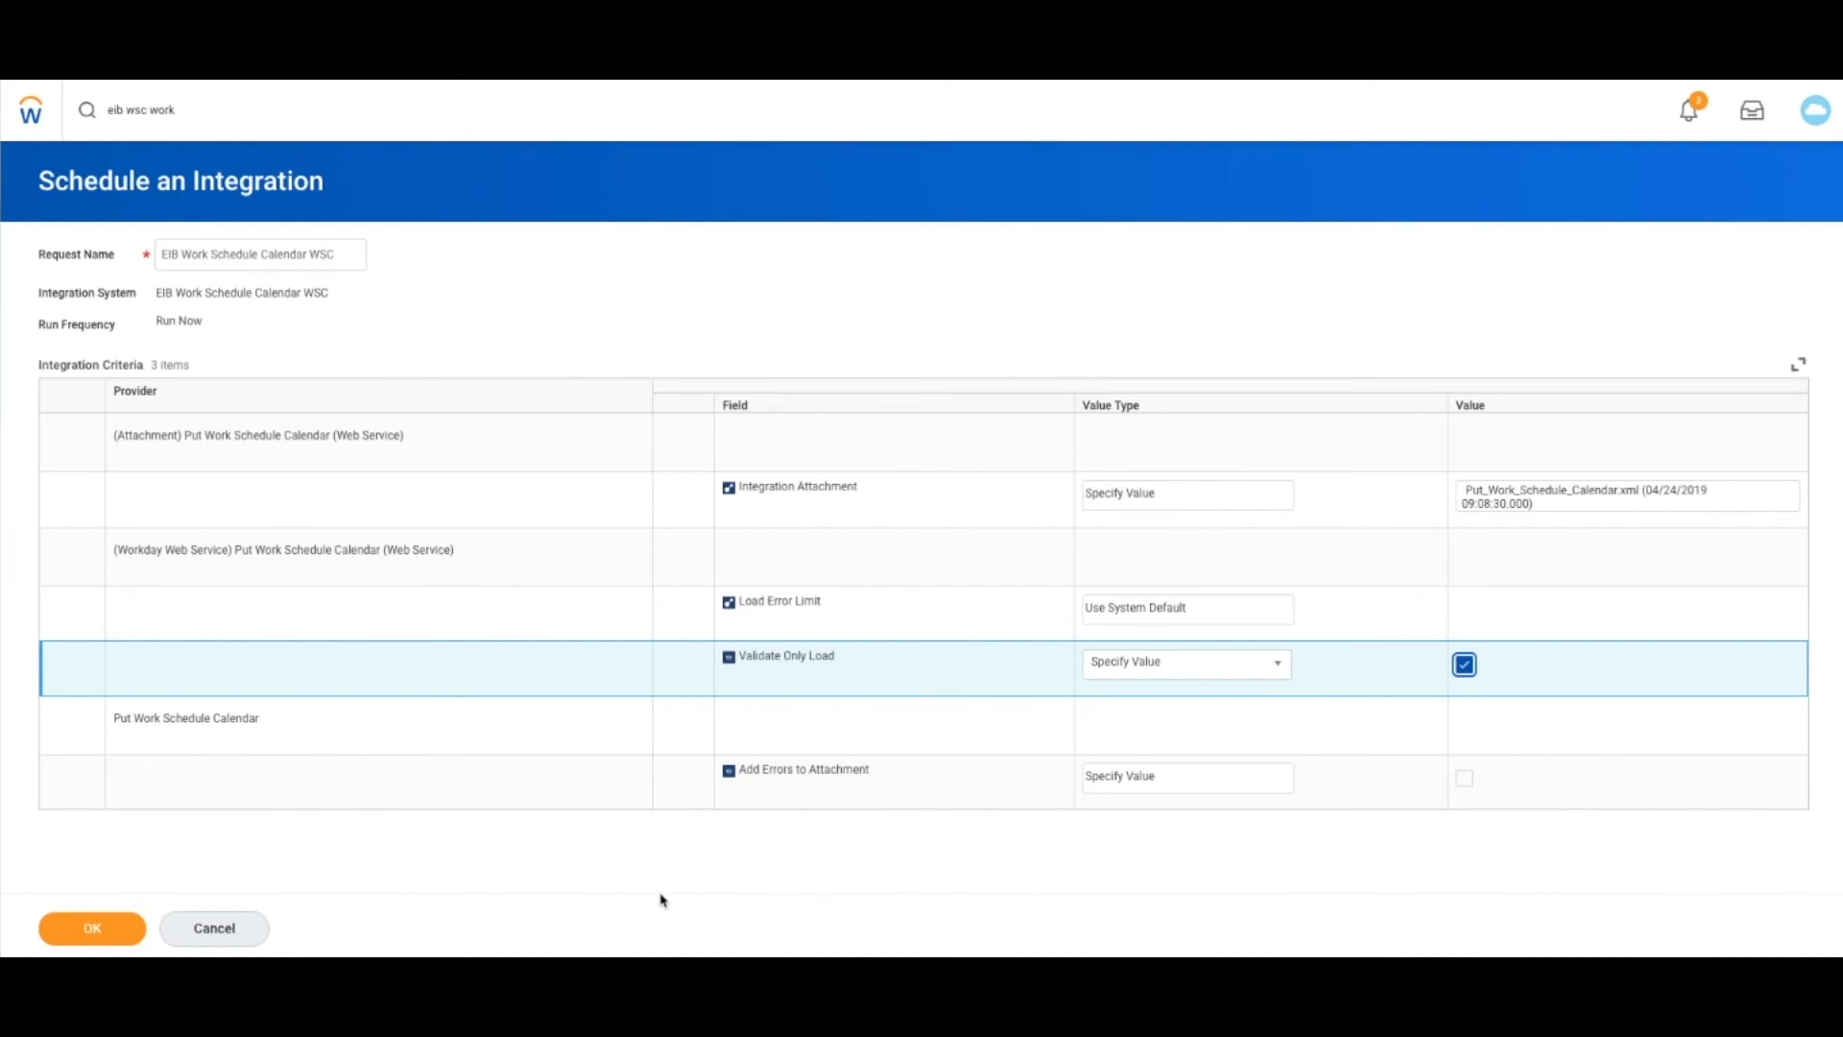
pyautogui.click(80, 928)
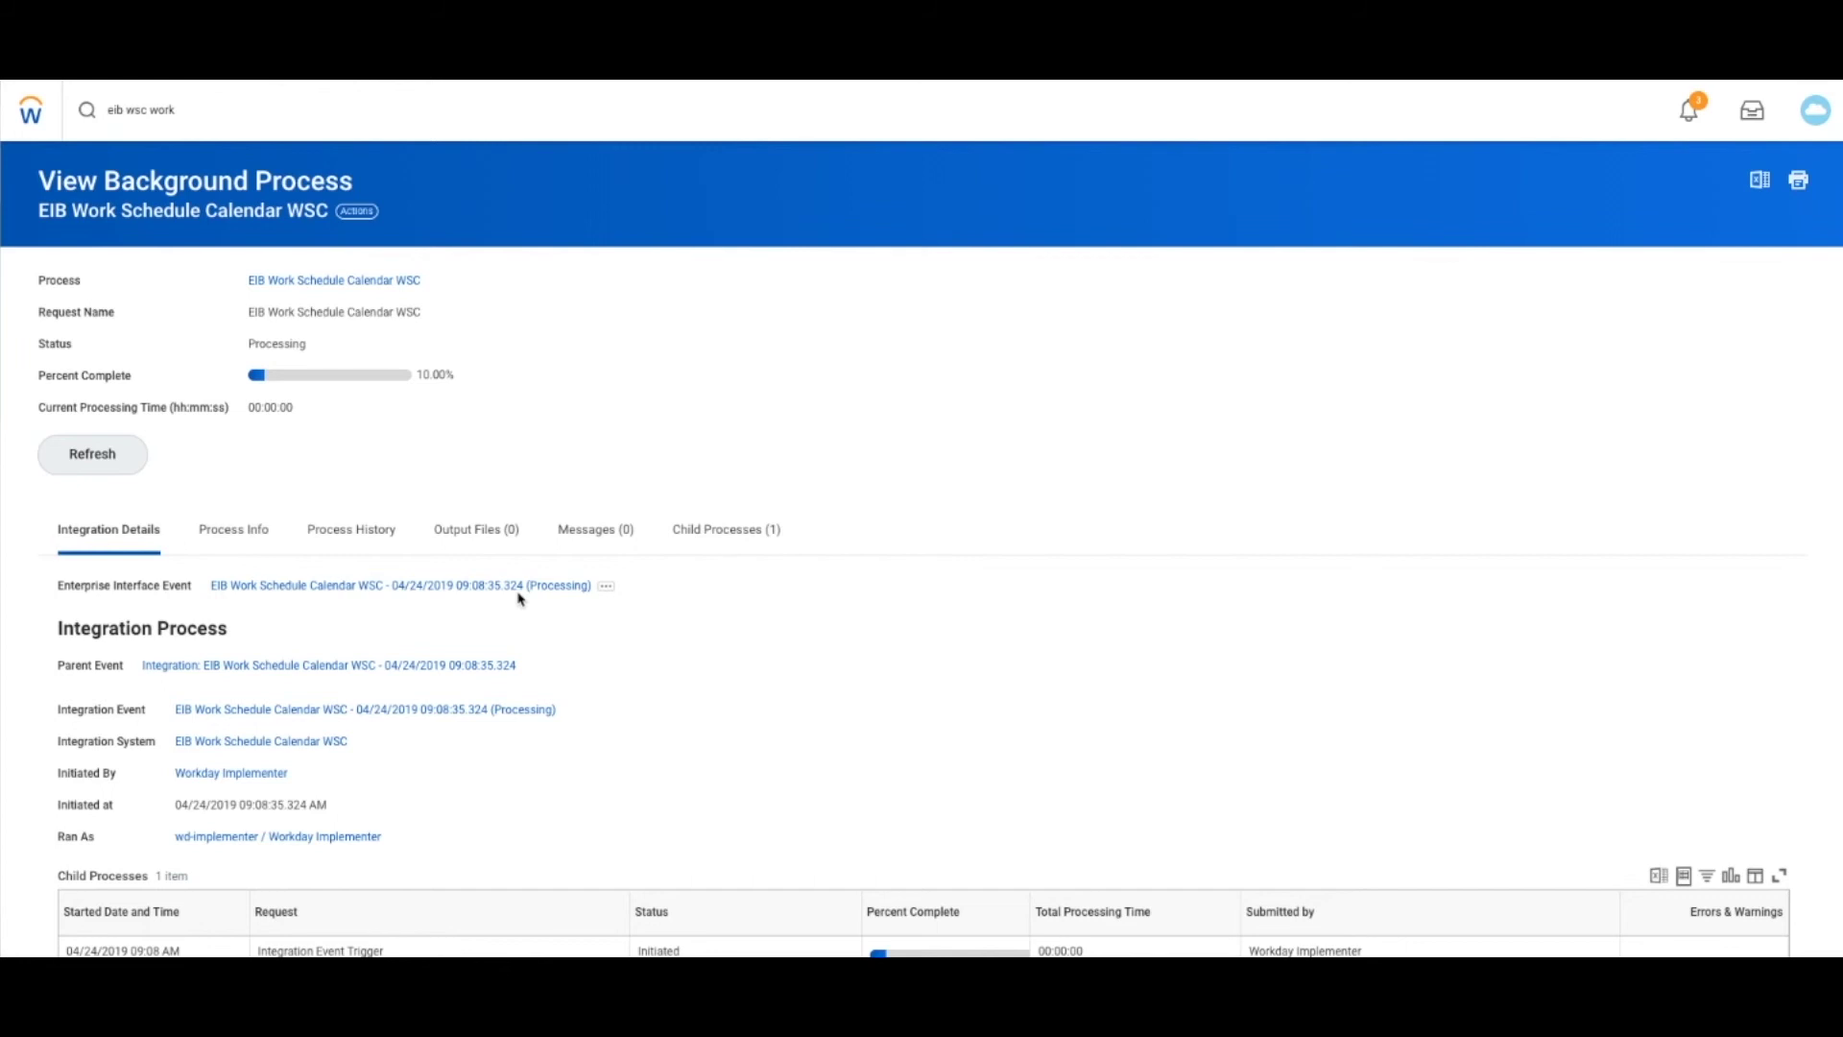
# Step: Refresh until the run shows Completed, review its Execution Summary, and open related actions
pyautogui.click(140, 459)
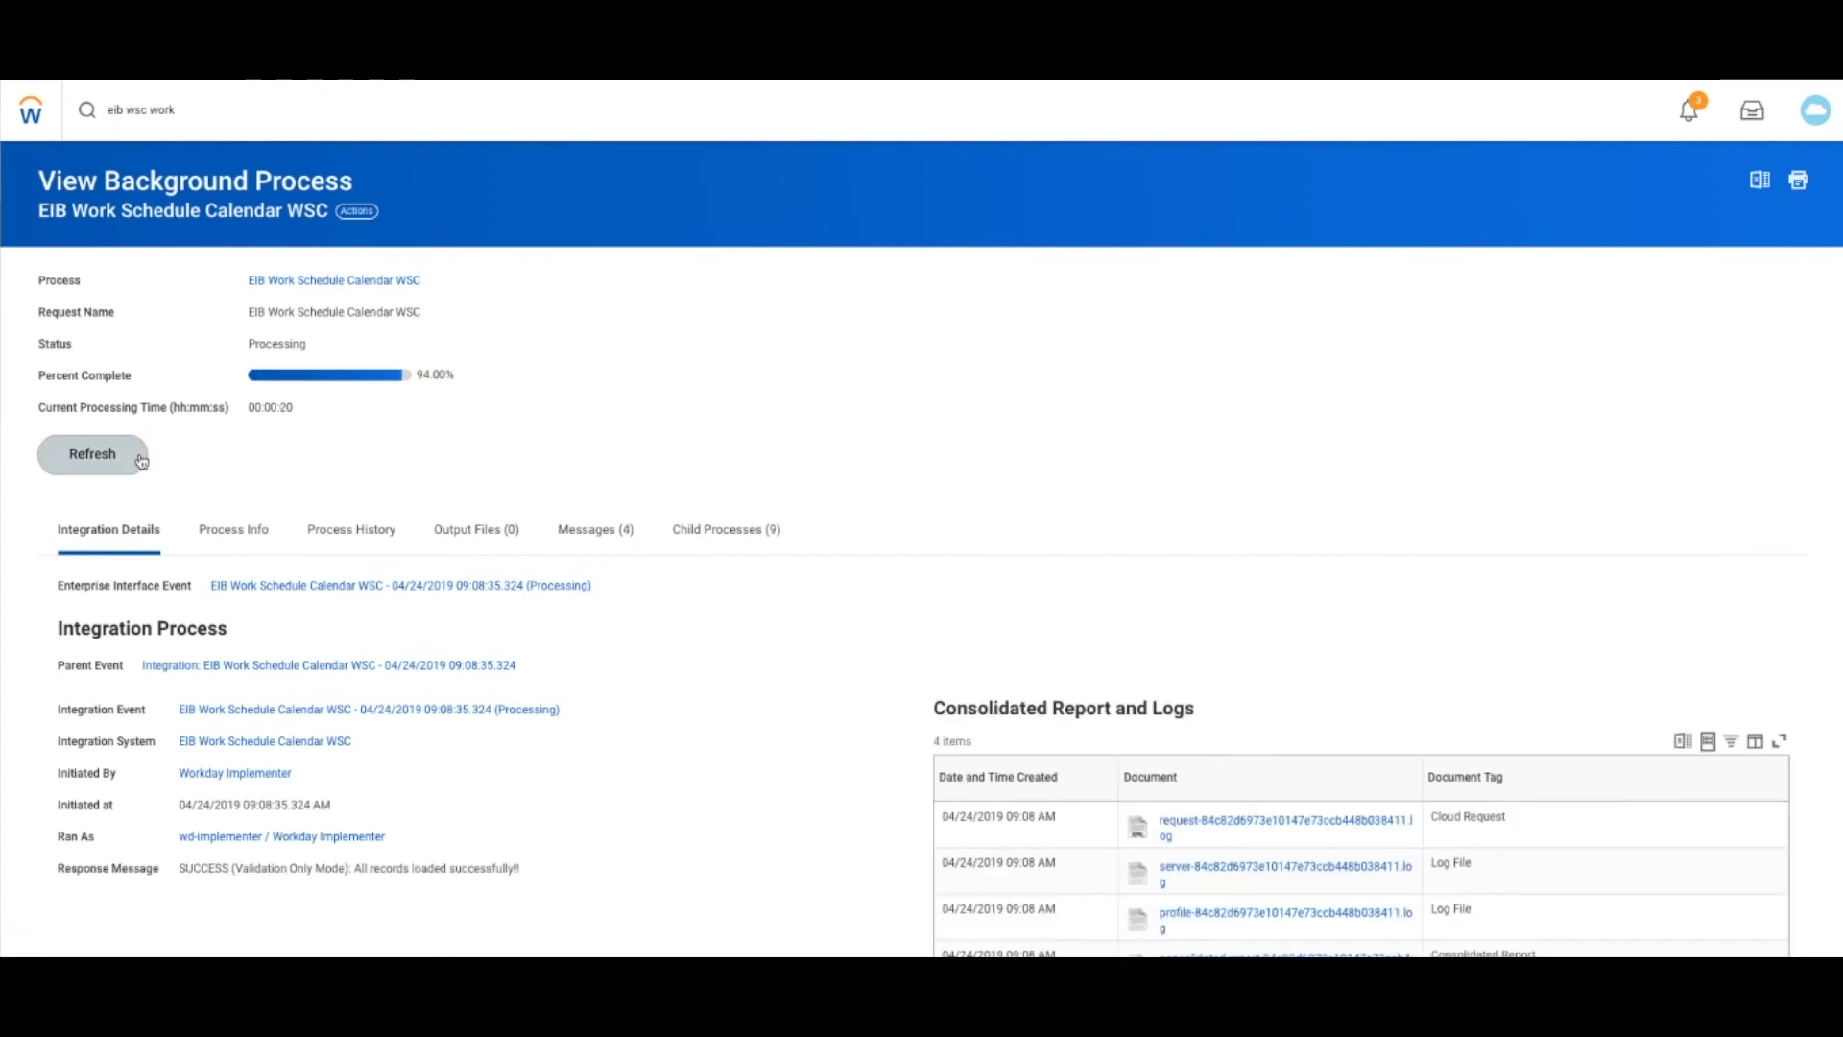
pyautogui.click(138, 461)
pyautogui.click(133, 461)
pyautogui.scroll(-10, 1226, 640)
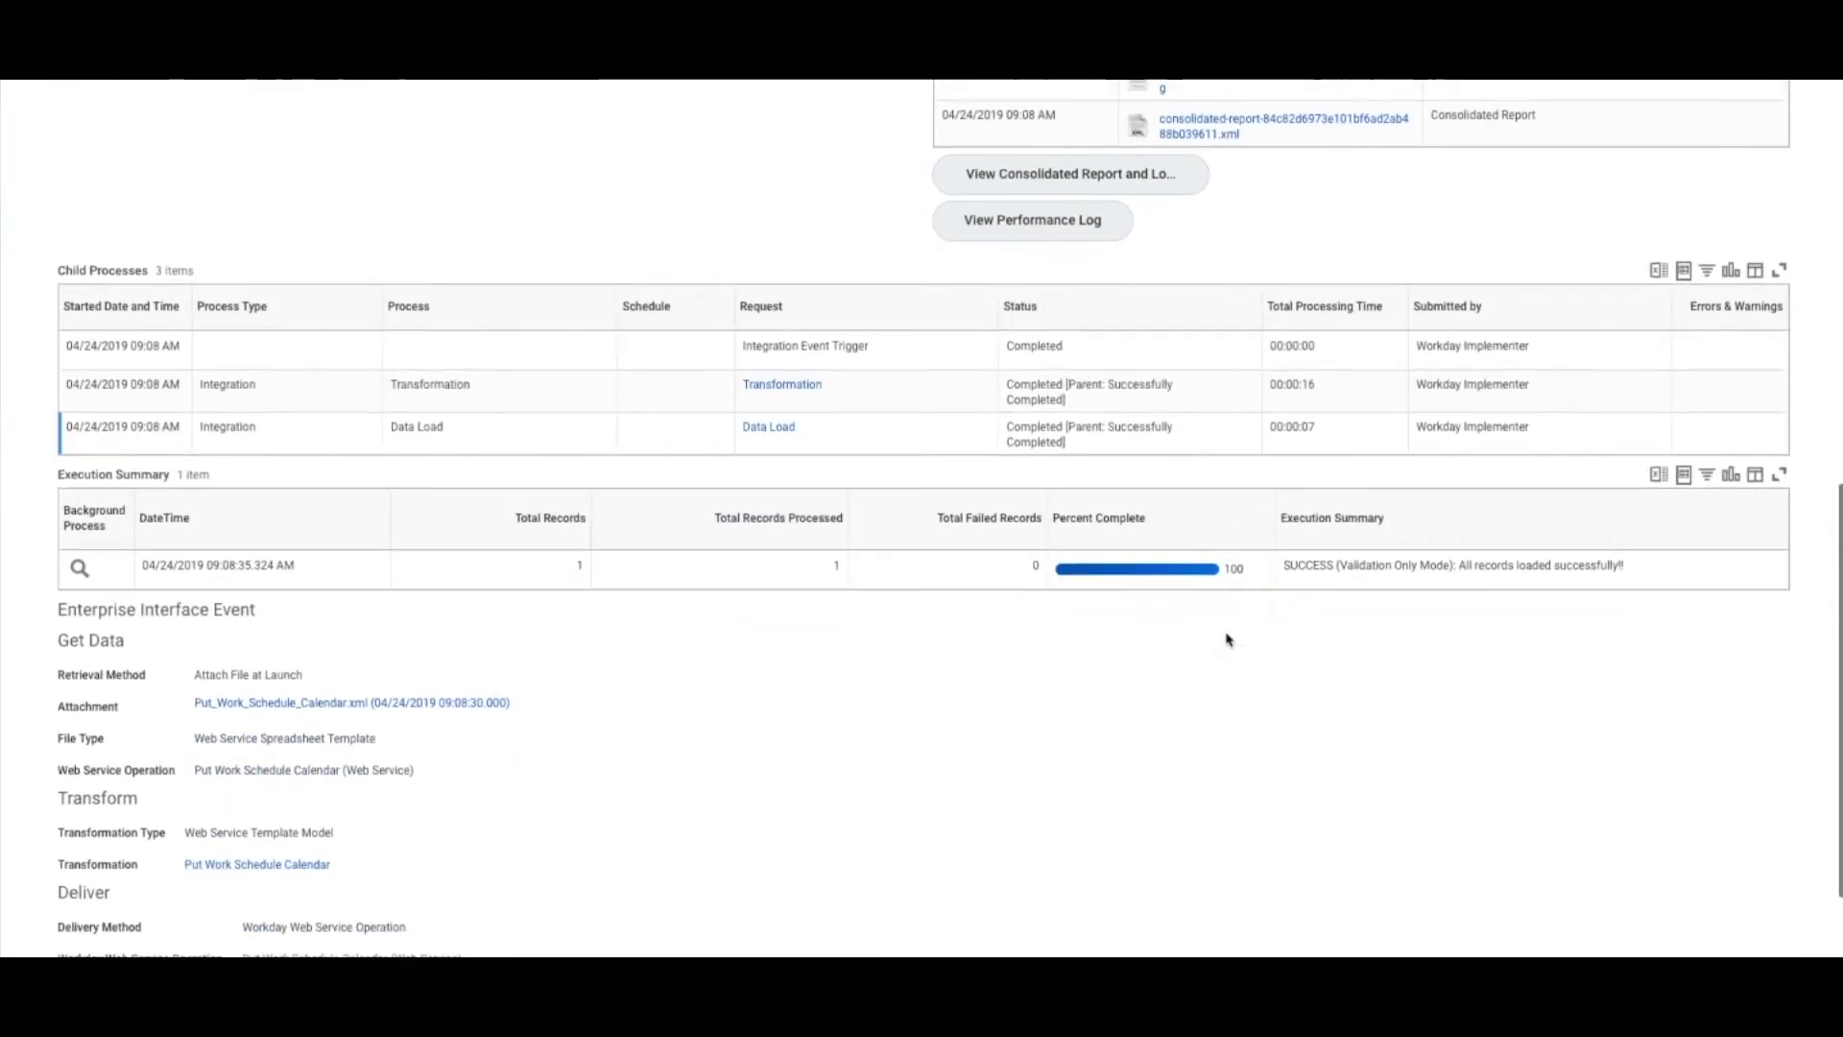
pyautogui.scroll(10, 1226, 640)
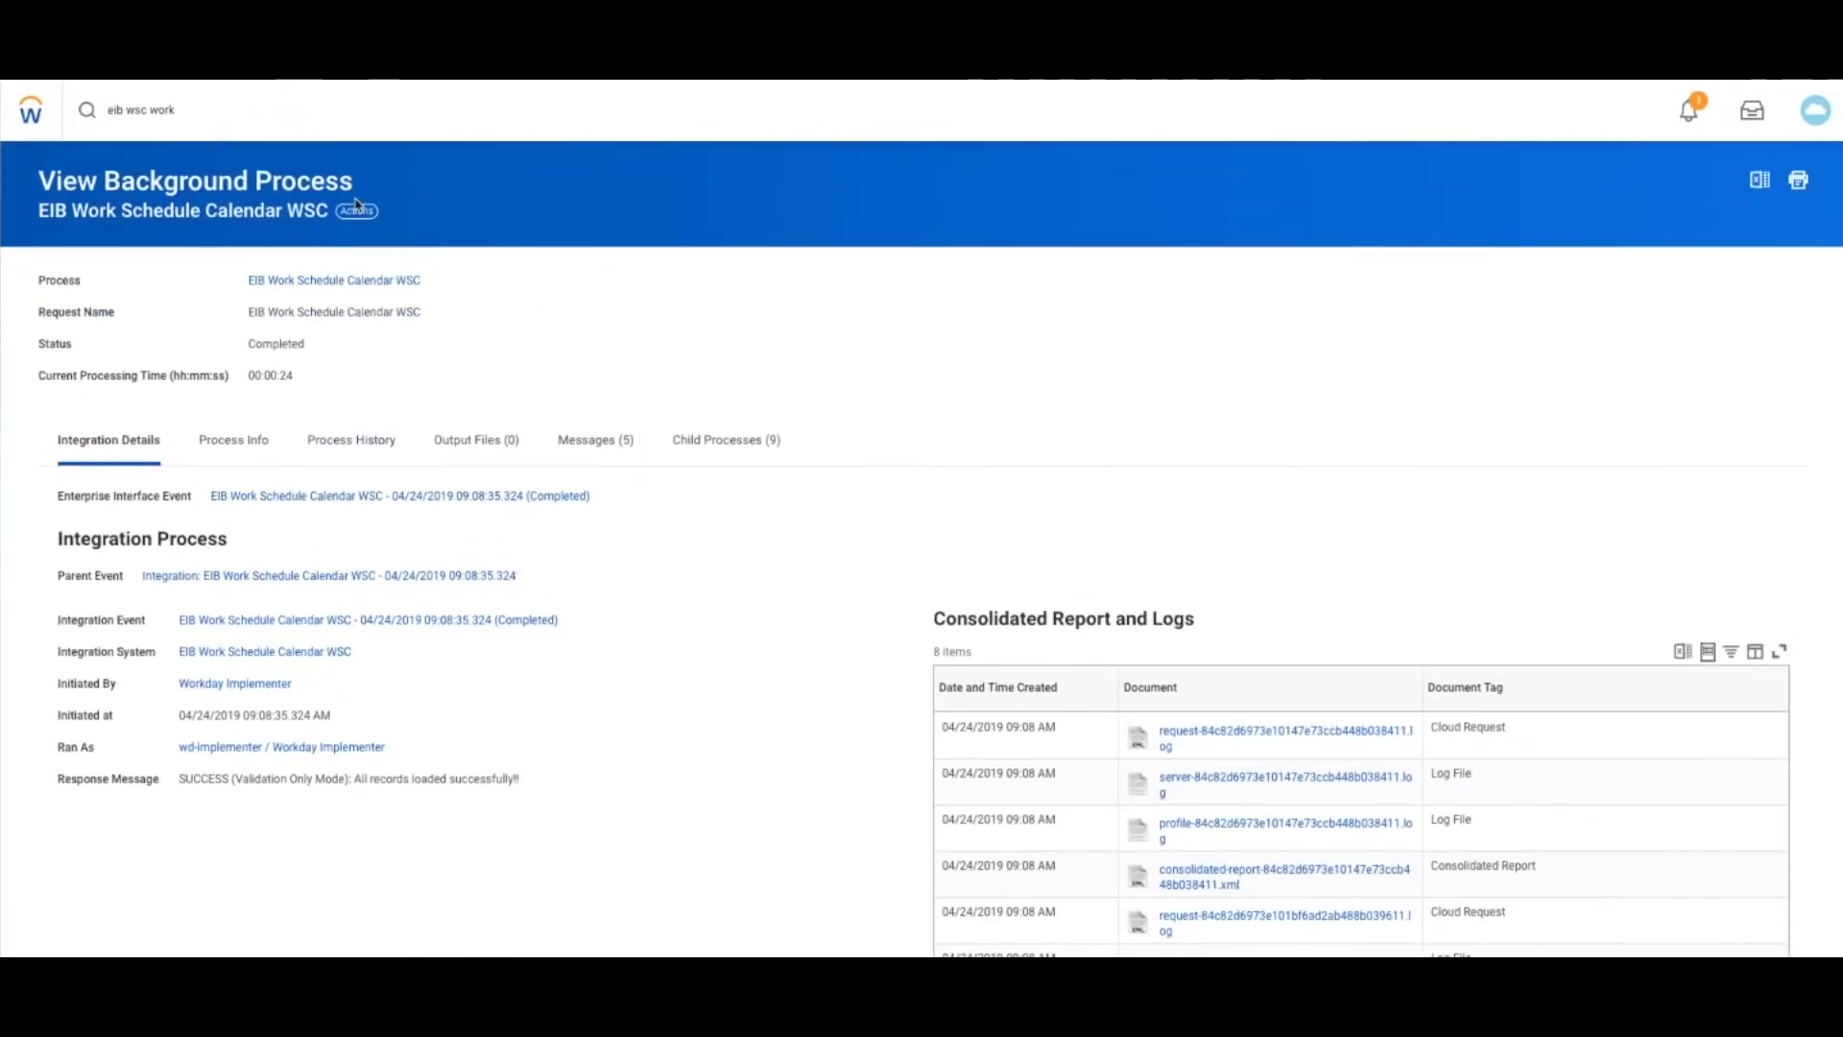
pyautogui.click(356, 210)
# Step: Re-launch the EIB integration with Validate Only Load turned off
pyautogui.moveTo(499, 521)
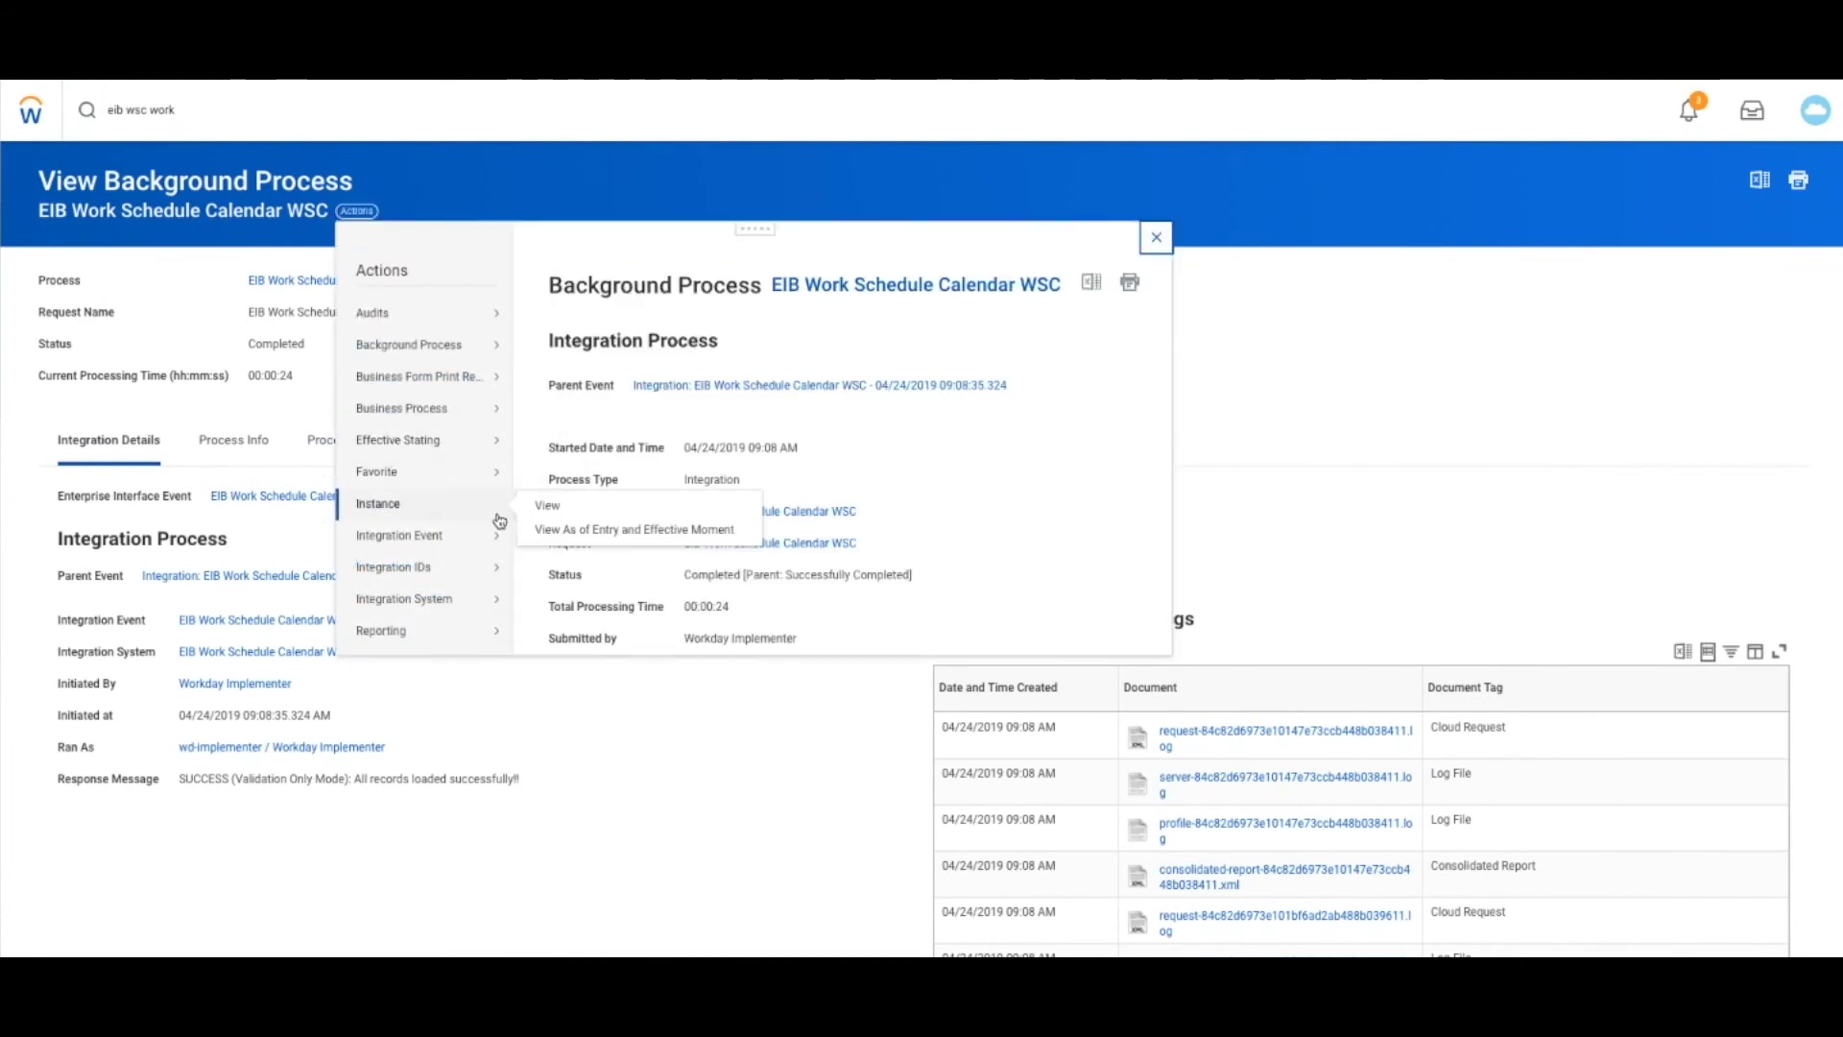
pyautogui.click(549, 537)
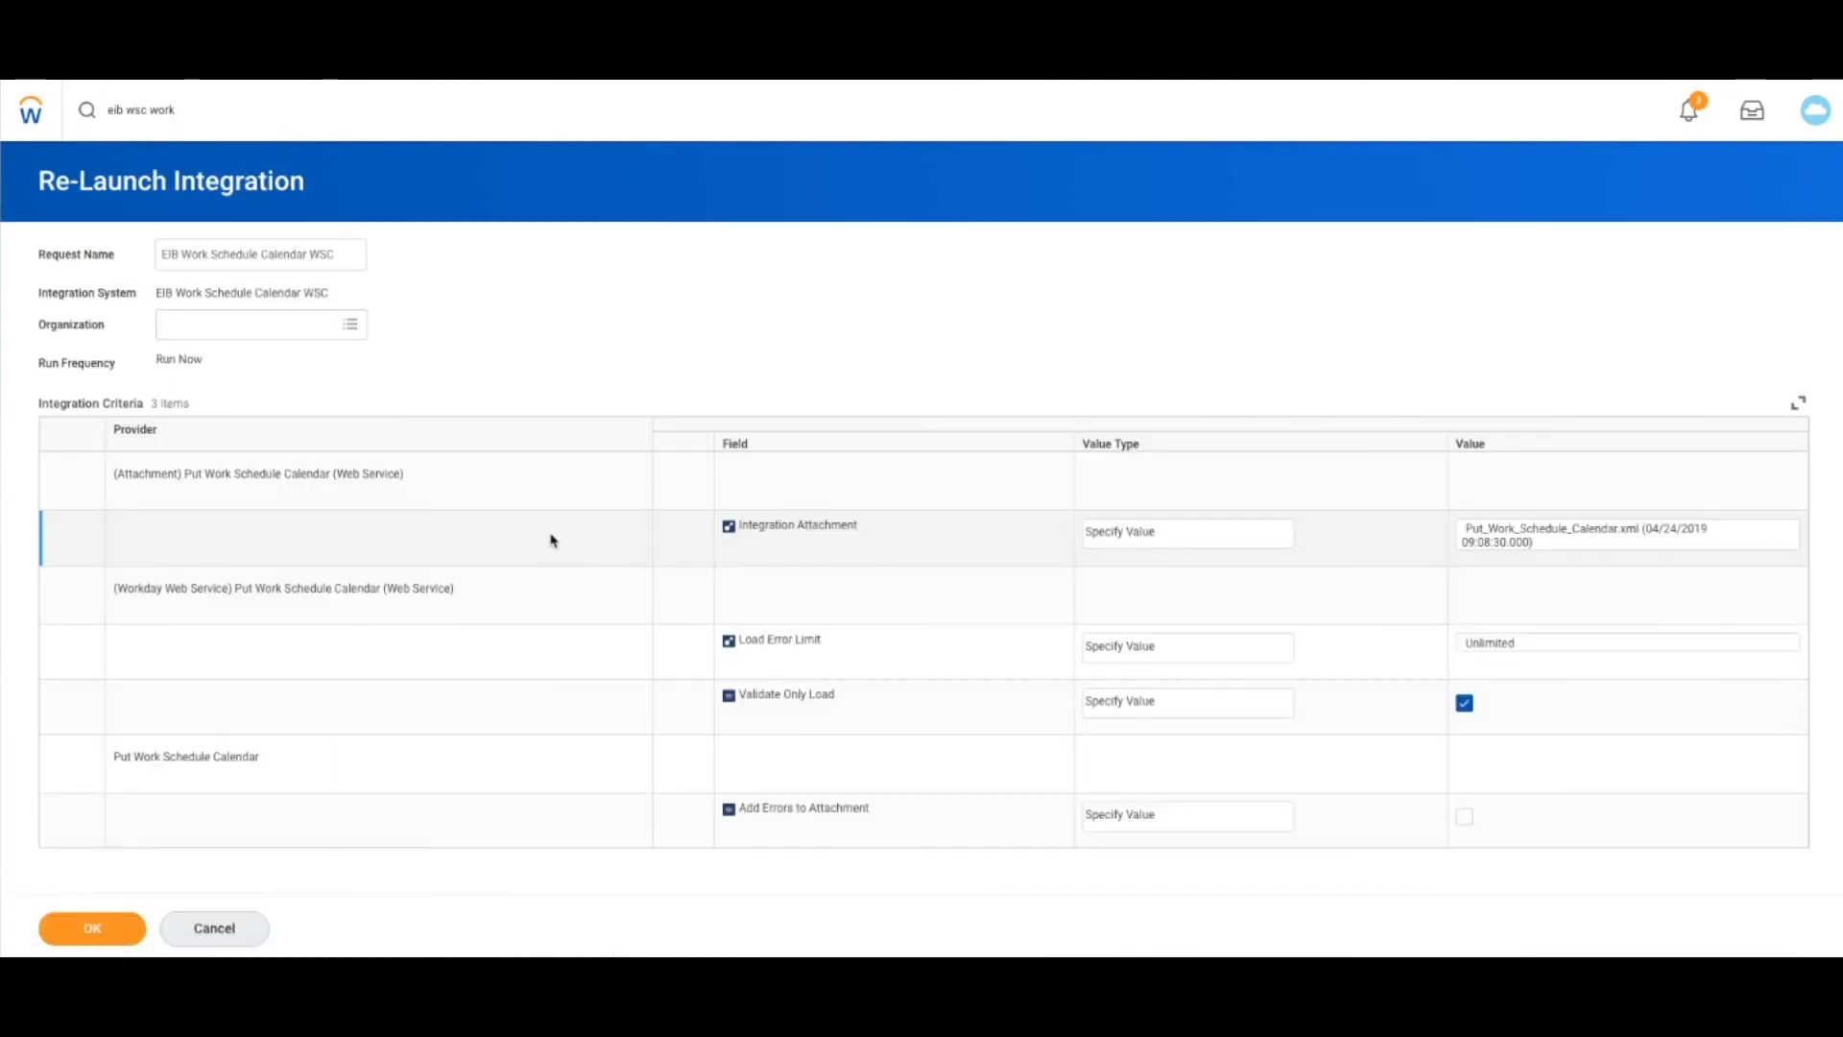
pyautogui.click(1464, 702)
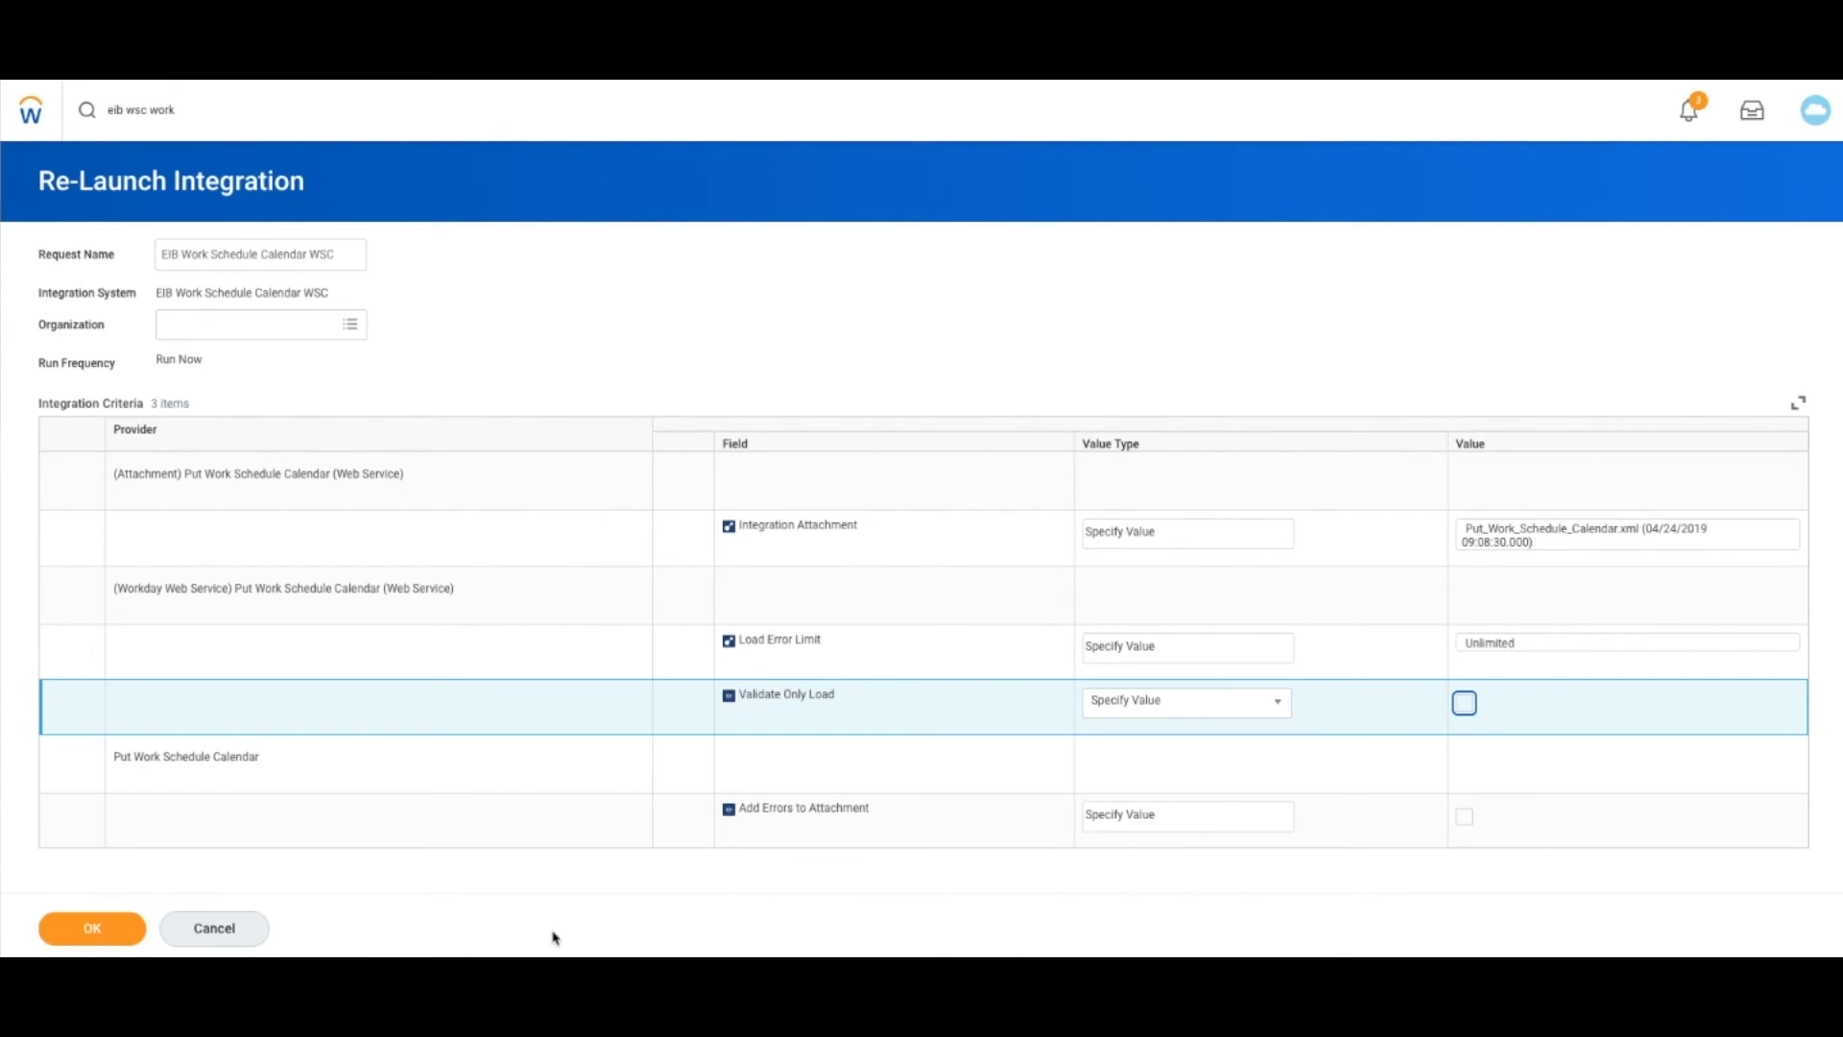
pyautogui.click(125, 927)
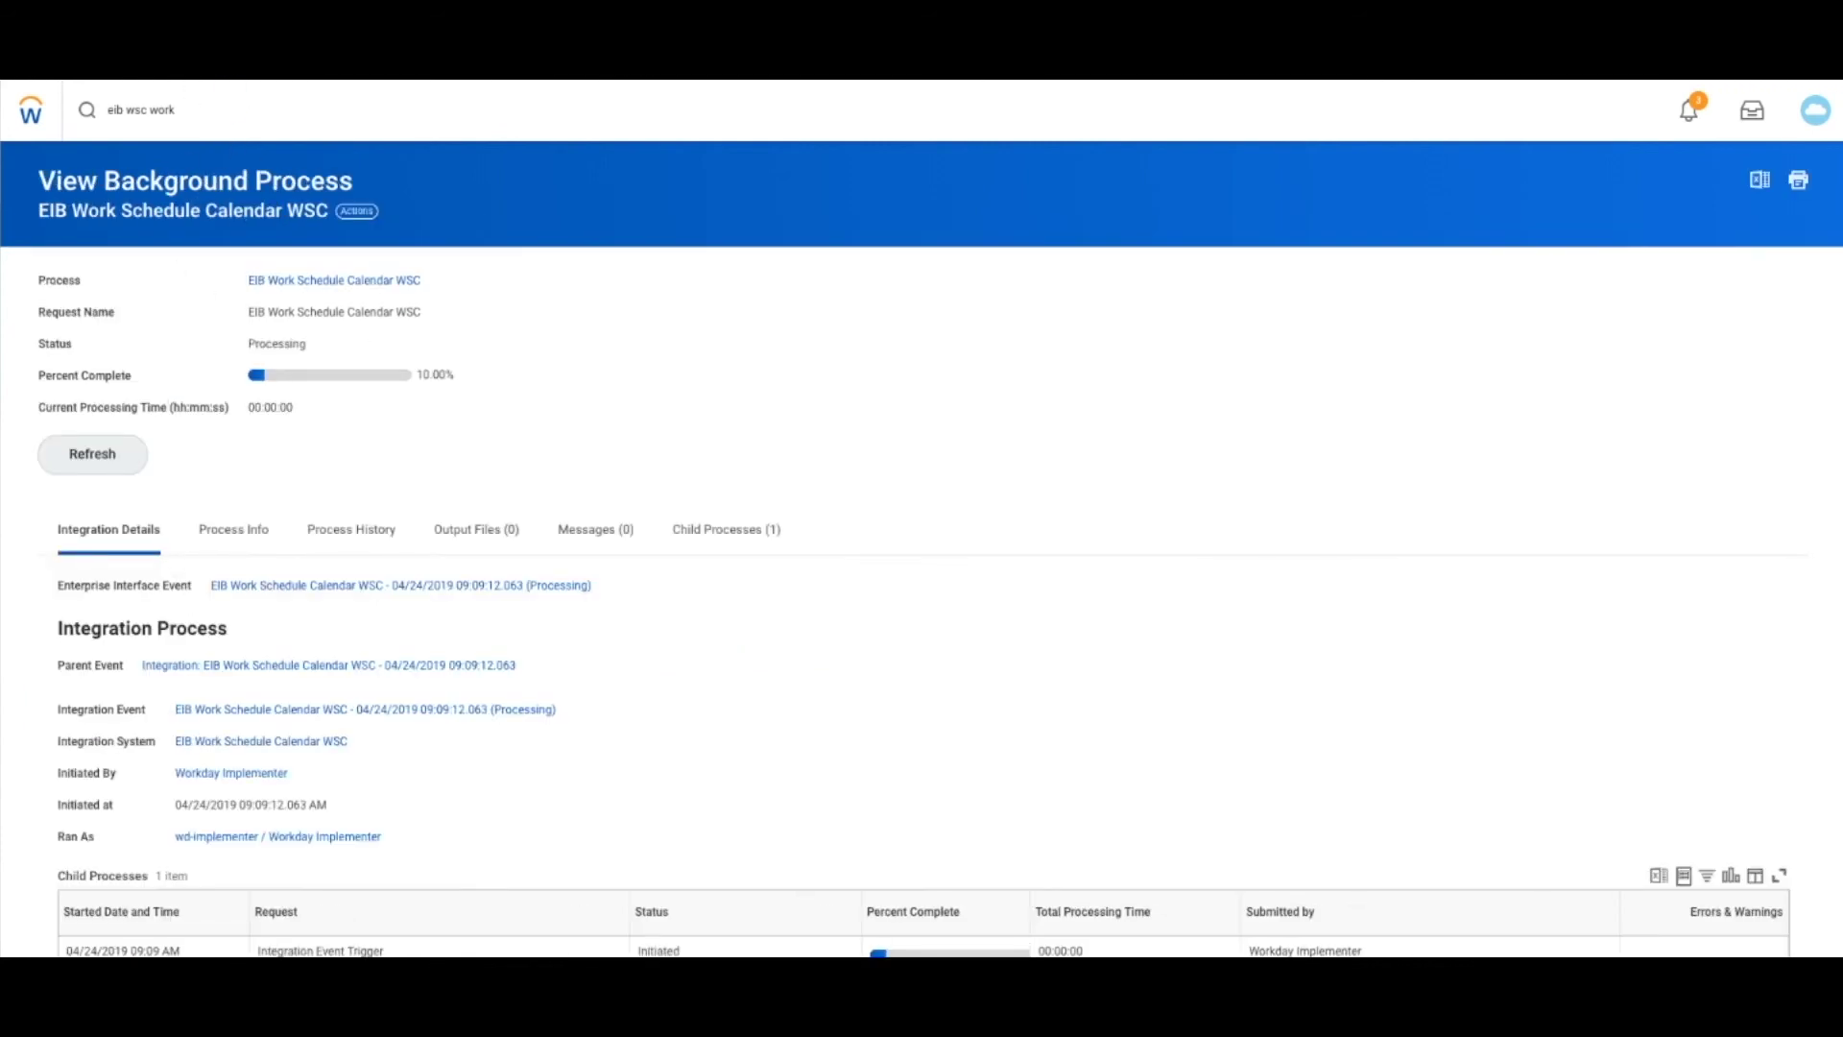
# Step: Refresh the process until the Work Schedule Calendar load shows Completed with all records loaded
pyautogui.rightClick(188, 81)
pyautogui.click(517, 127)
pyautogui.click(125, 466)
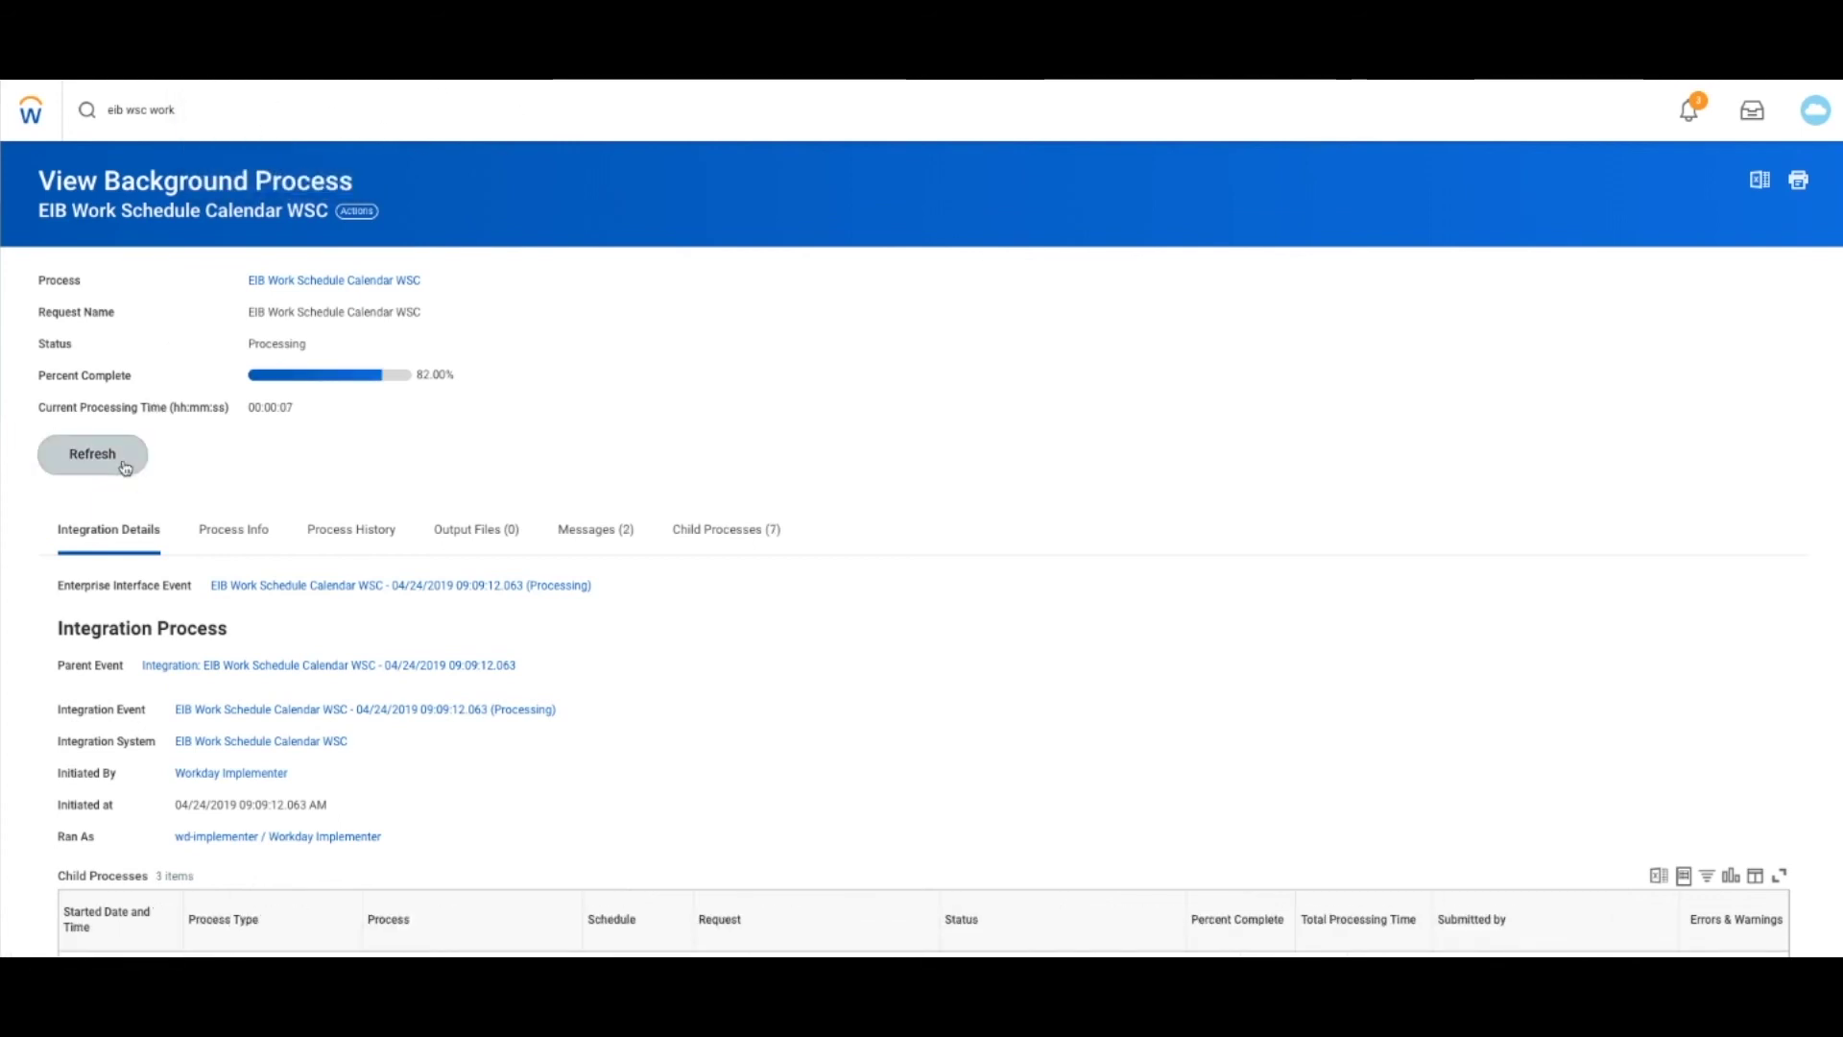
pyautogui.click(124, 466)
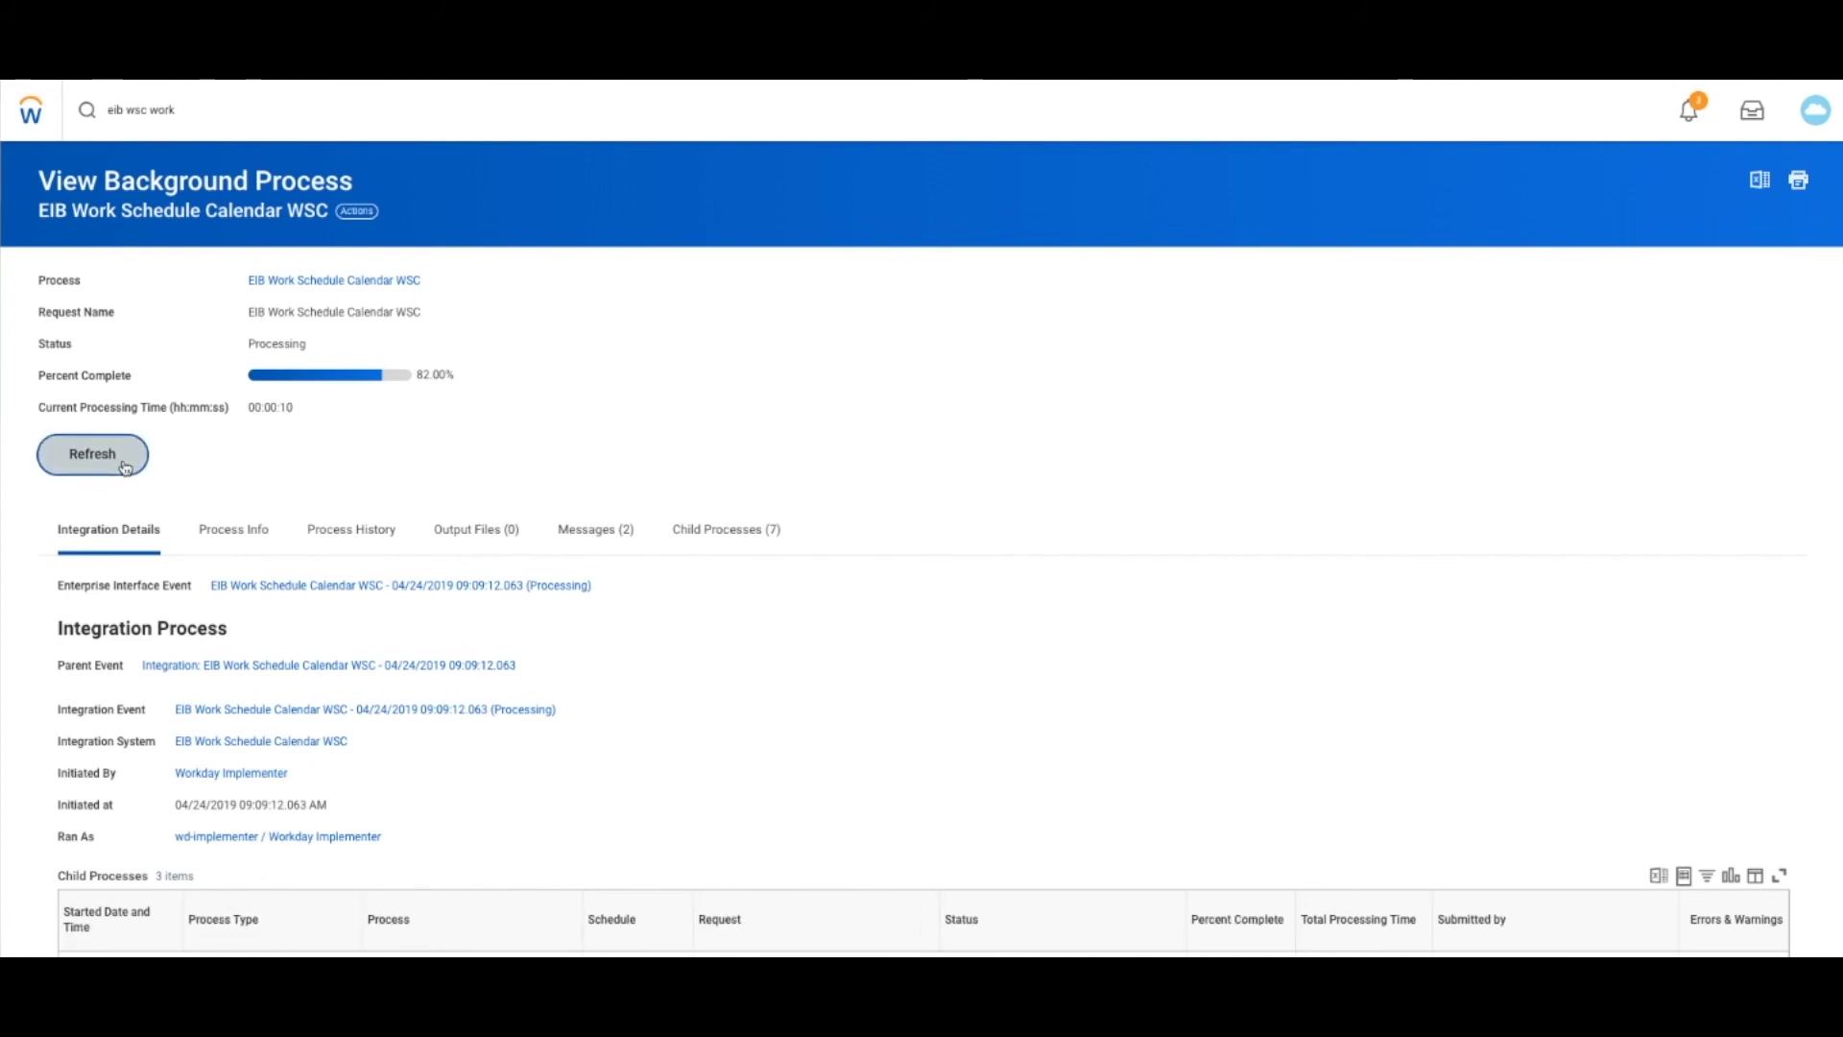
pyautogui.click(124, 466)
pyautogui.click(125, 466)
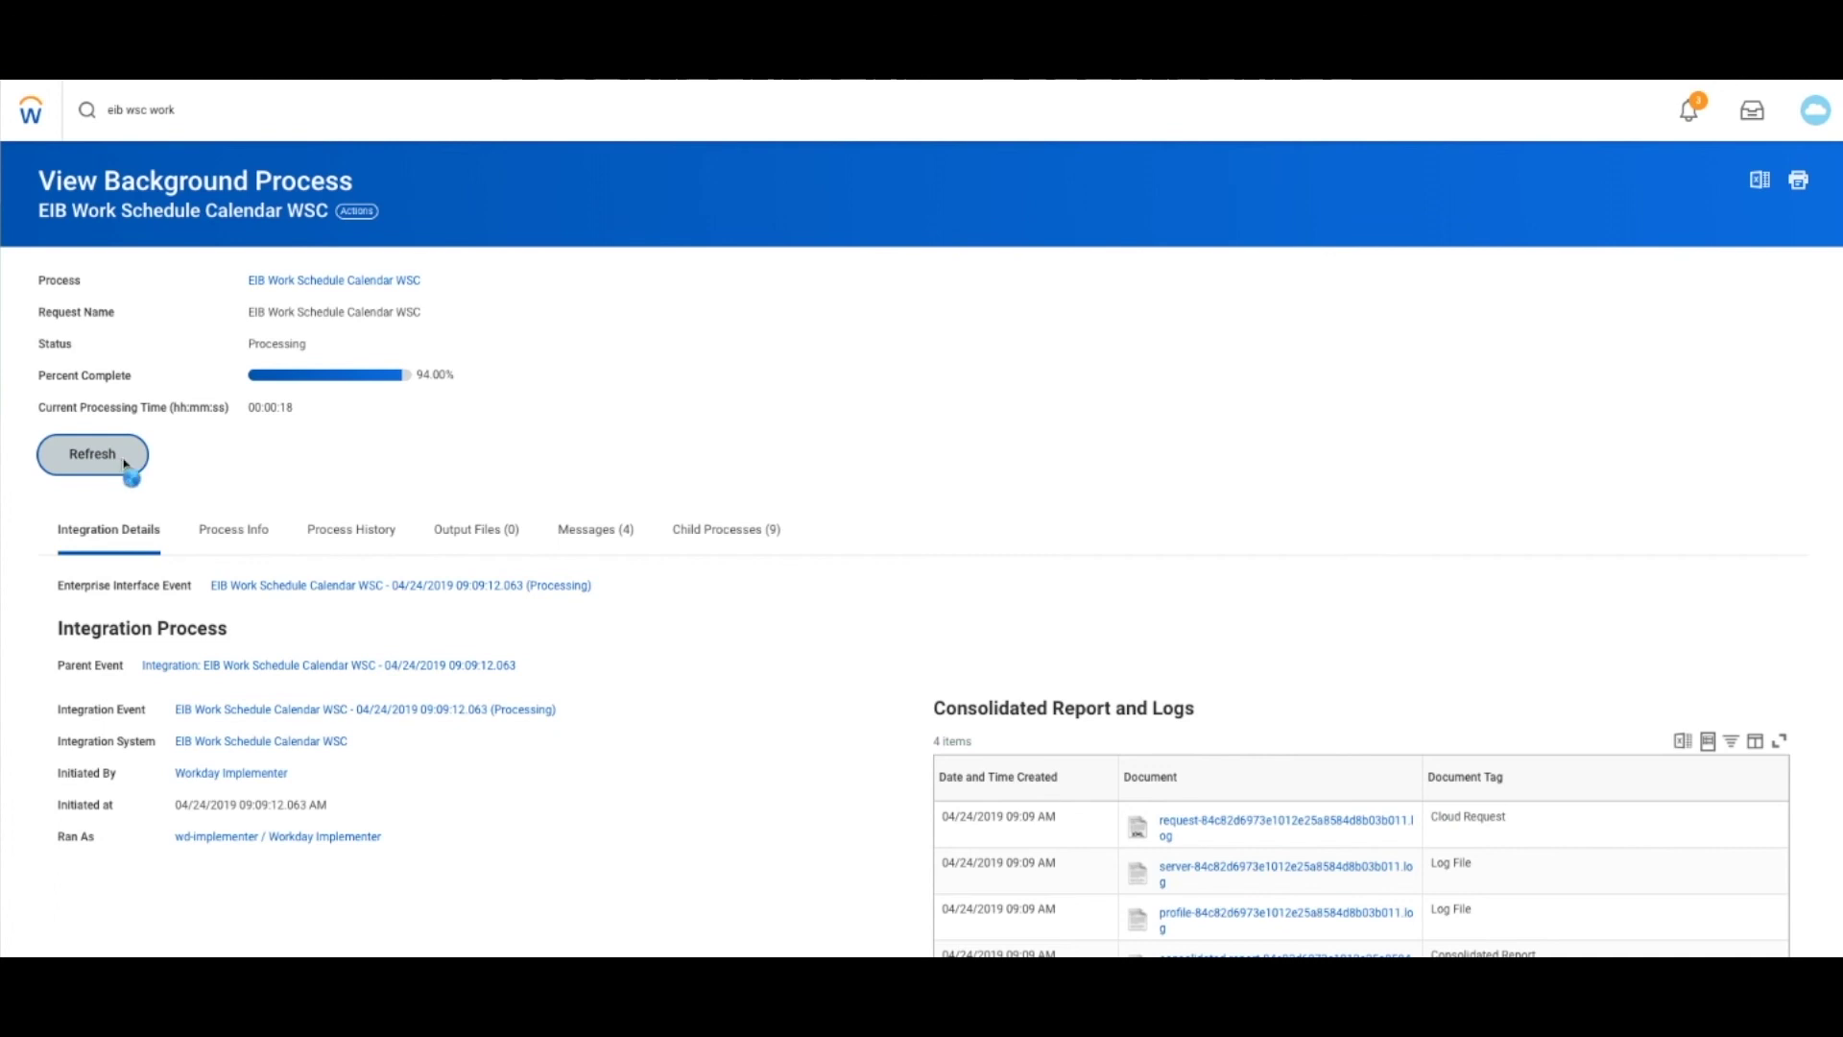
pyautogui.click(125, 466)
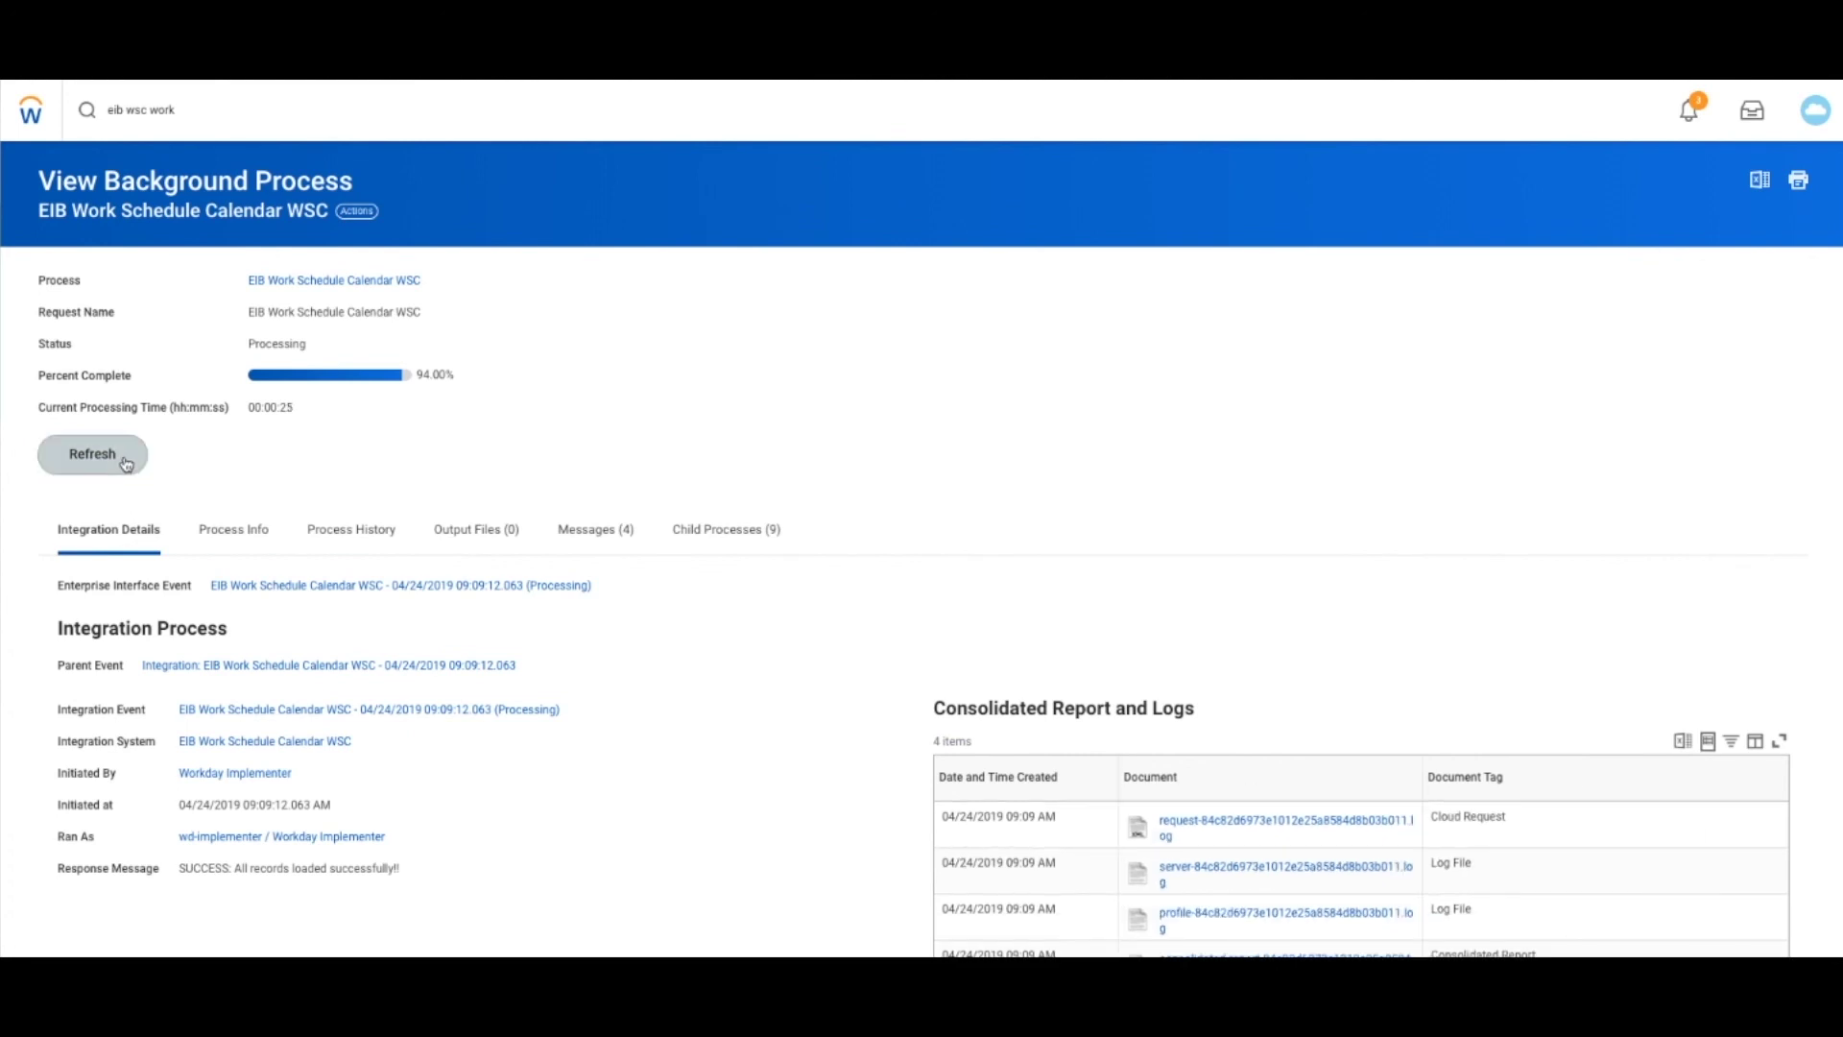
pyautogui.click(126, 463)
pyautogui.click(280, 120)
# Step: Search for and open the View Work Schedule Calendar task
pyautogui.hotkey('ctrl', 'a')
pyautogui.write('w')
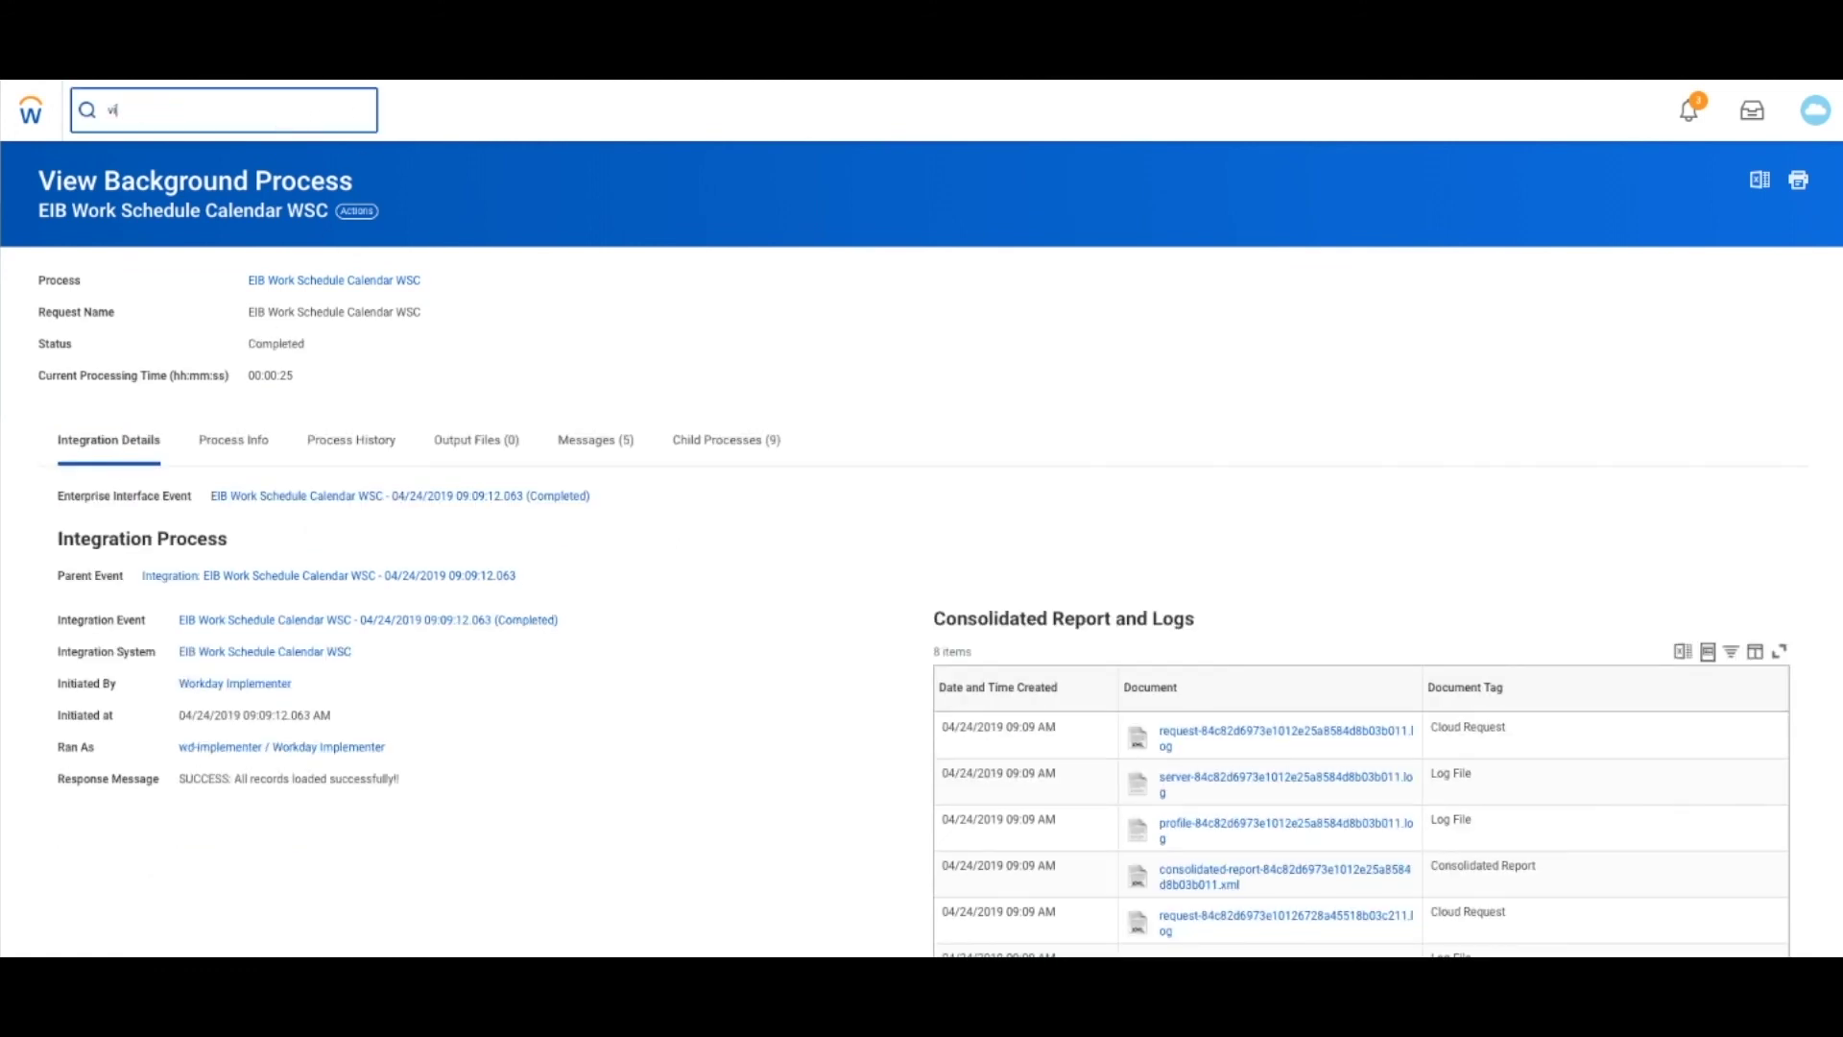
pyautogui.write('iew work sche cal')
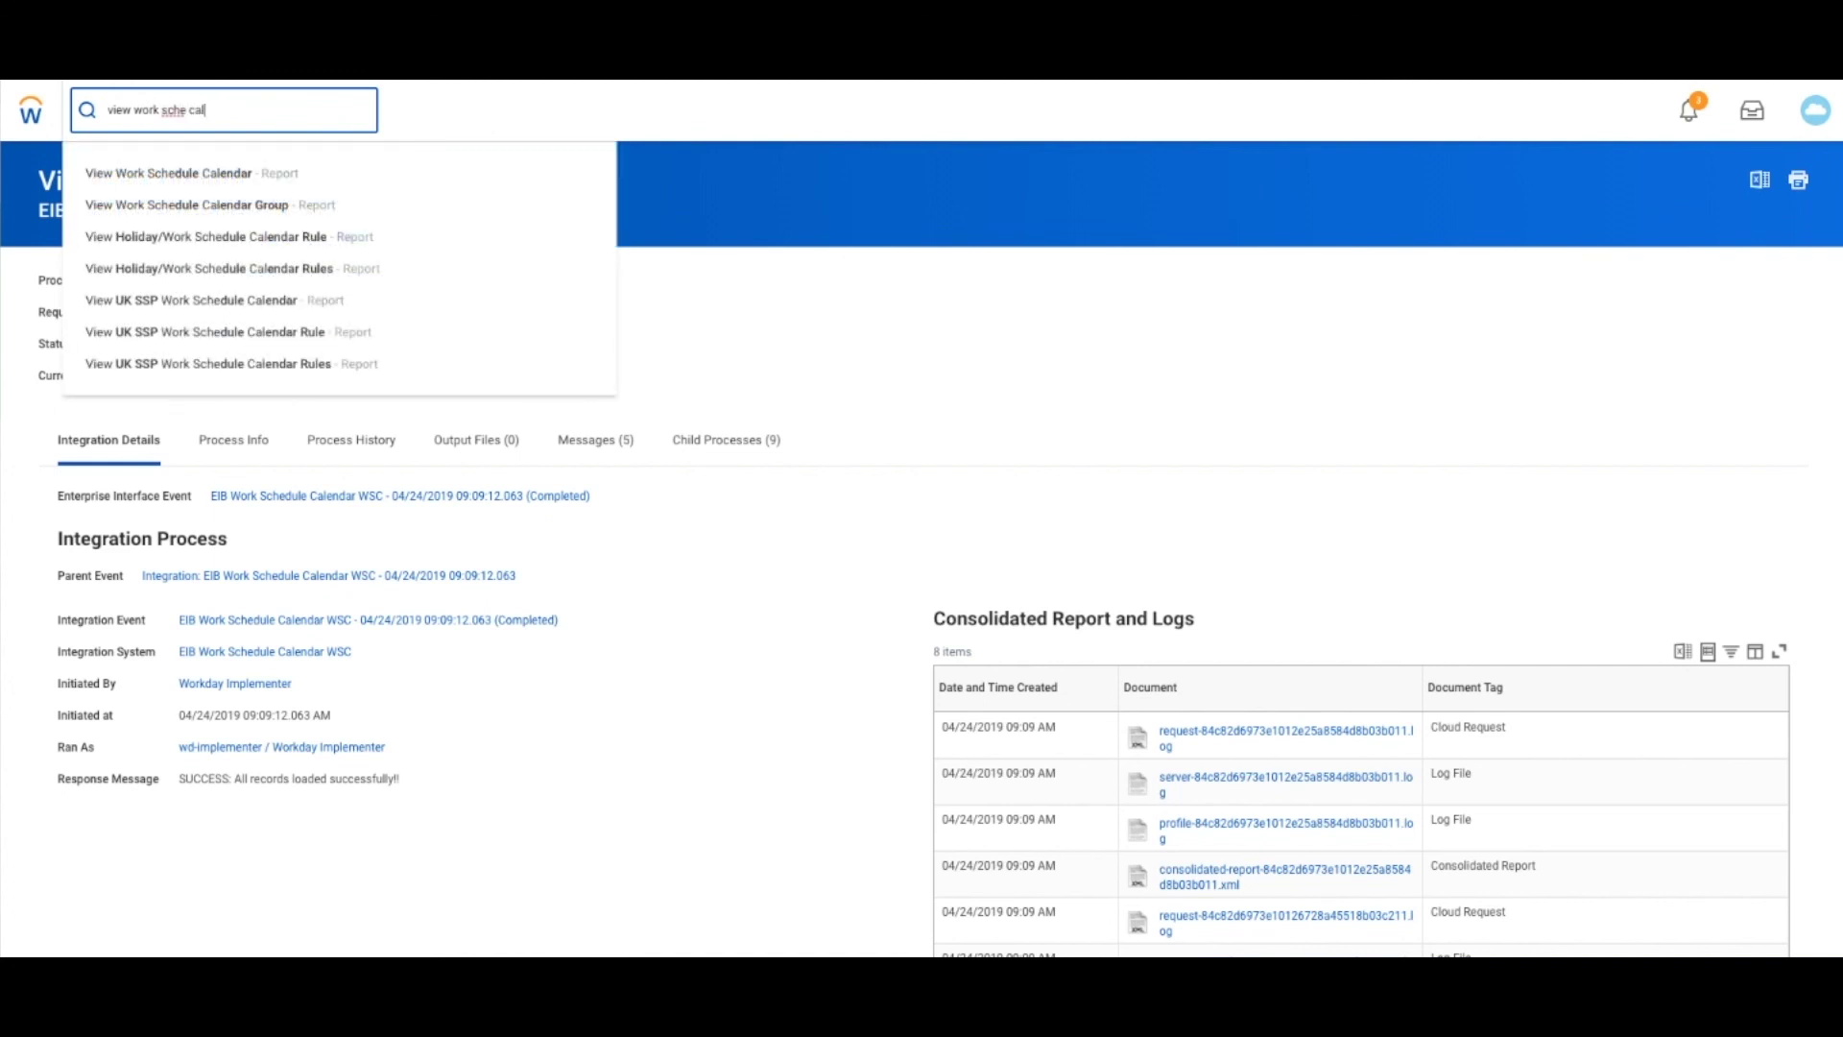
pyautogui.press('Down')
pyautogui.press('Return')
# Step: Display My Work Schedule 2 to review its 9:00 AM–5:00 PM and 1:00 PM–11:00 PM patterns
pyautogui.click(230, 259)
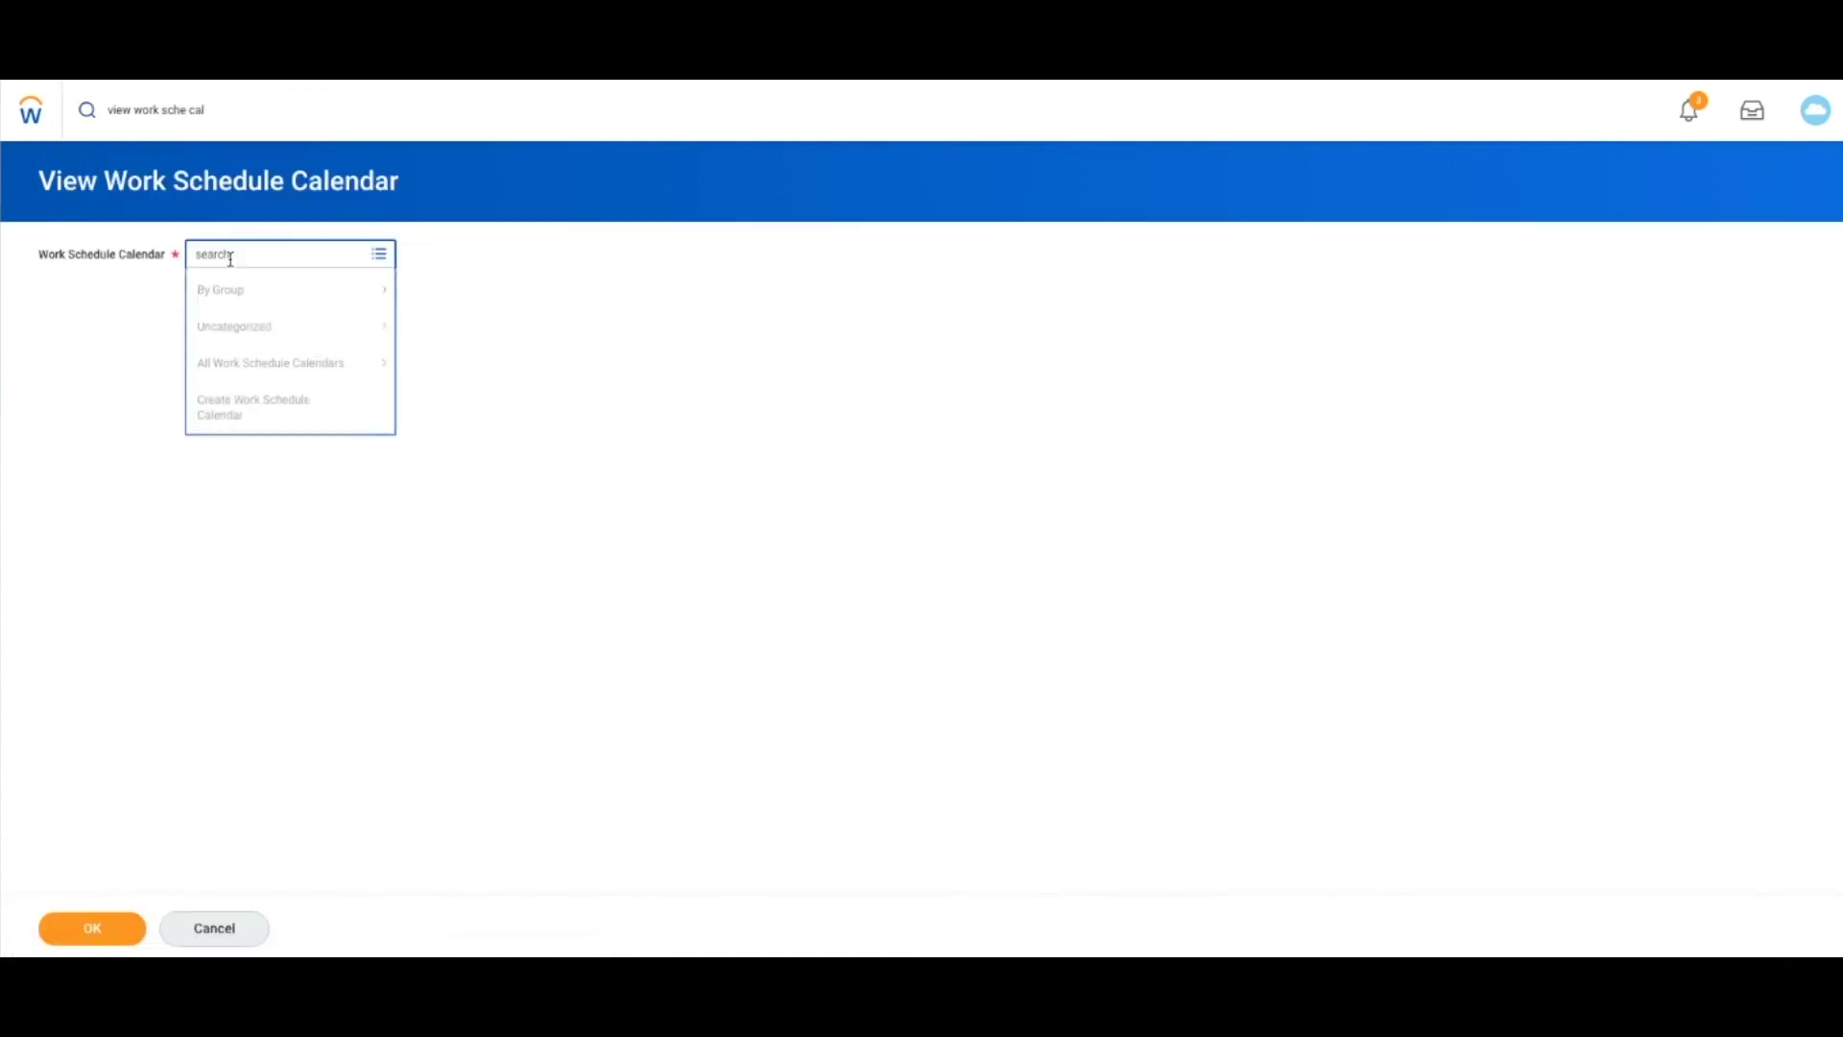
pyautogui.write('my')
pyautogui.press('Return')
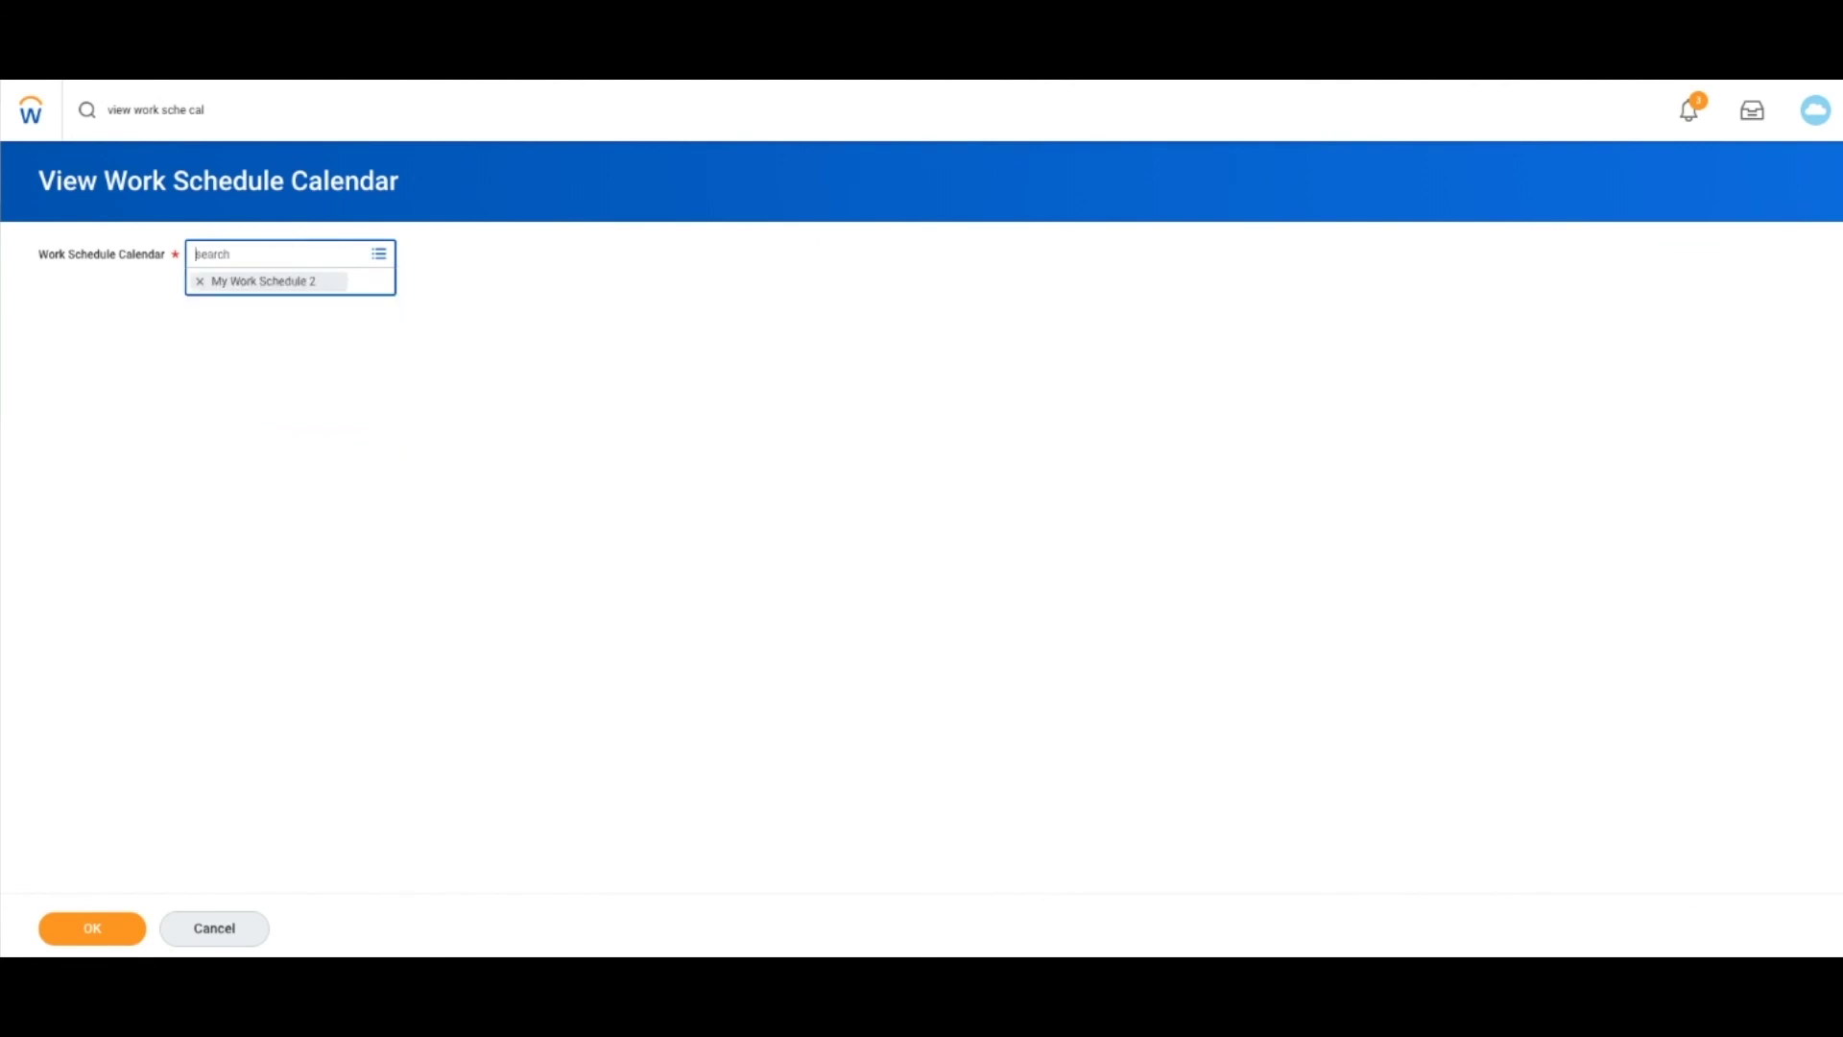
pyautogui.click(104, 926)
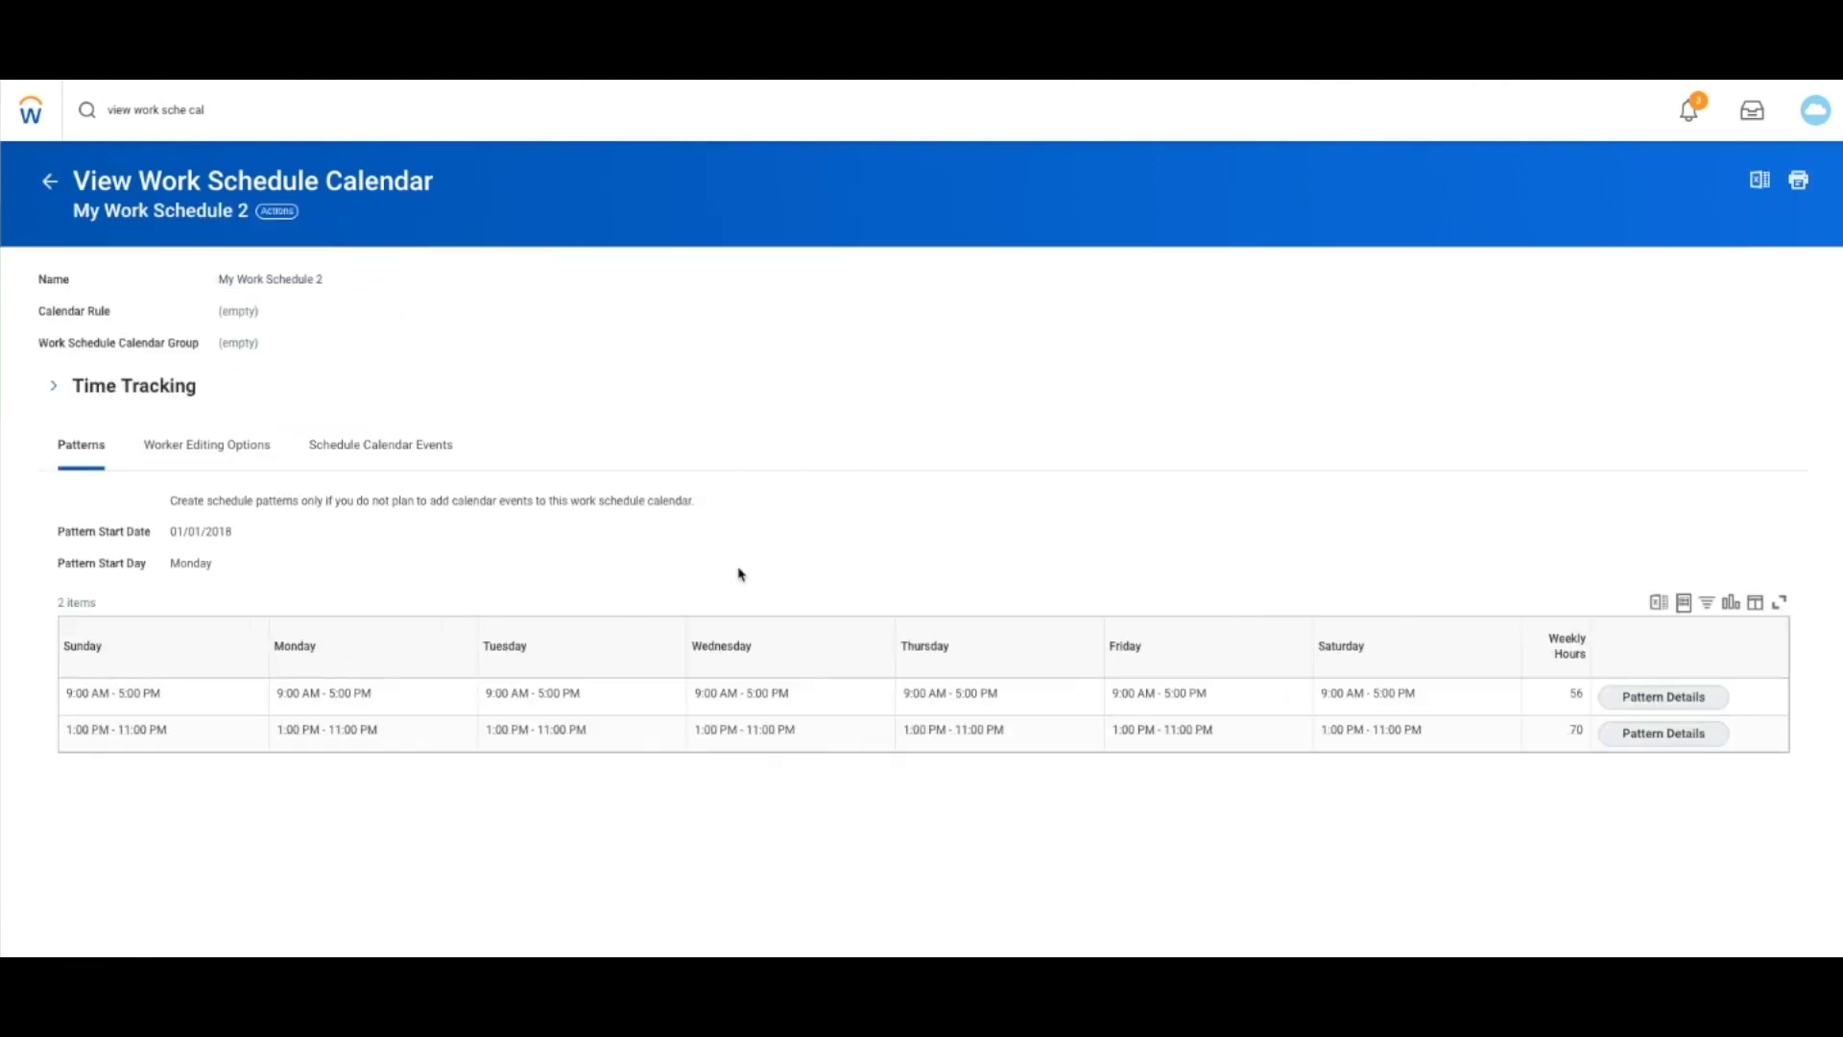